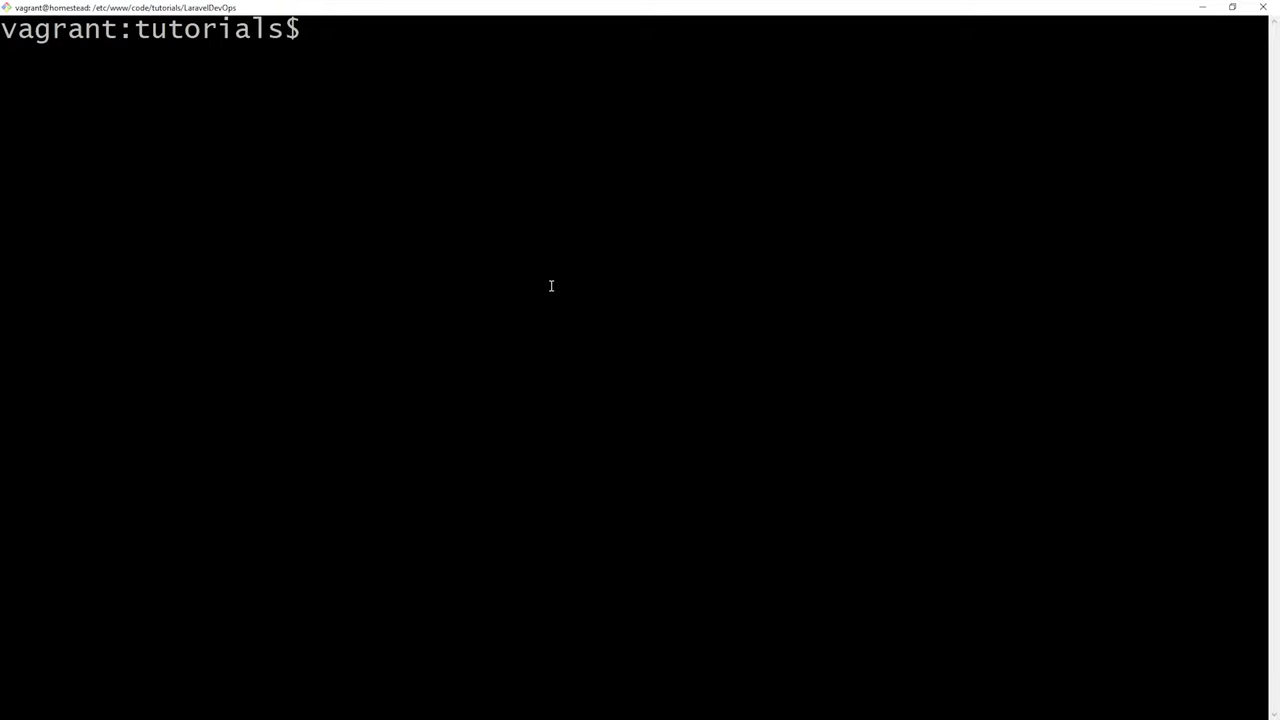
Step: Create the laravel-devops project with composer create-project, cd into its folder, and clear the screen
{"action": "type", "text": "composer create-p"}
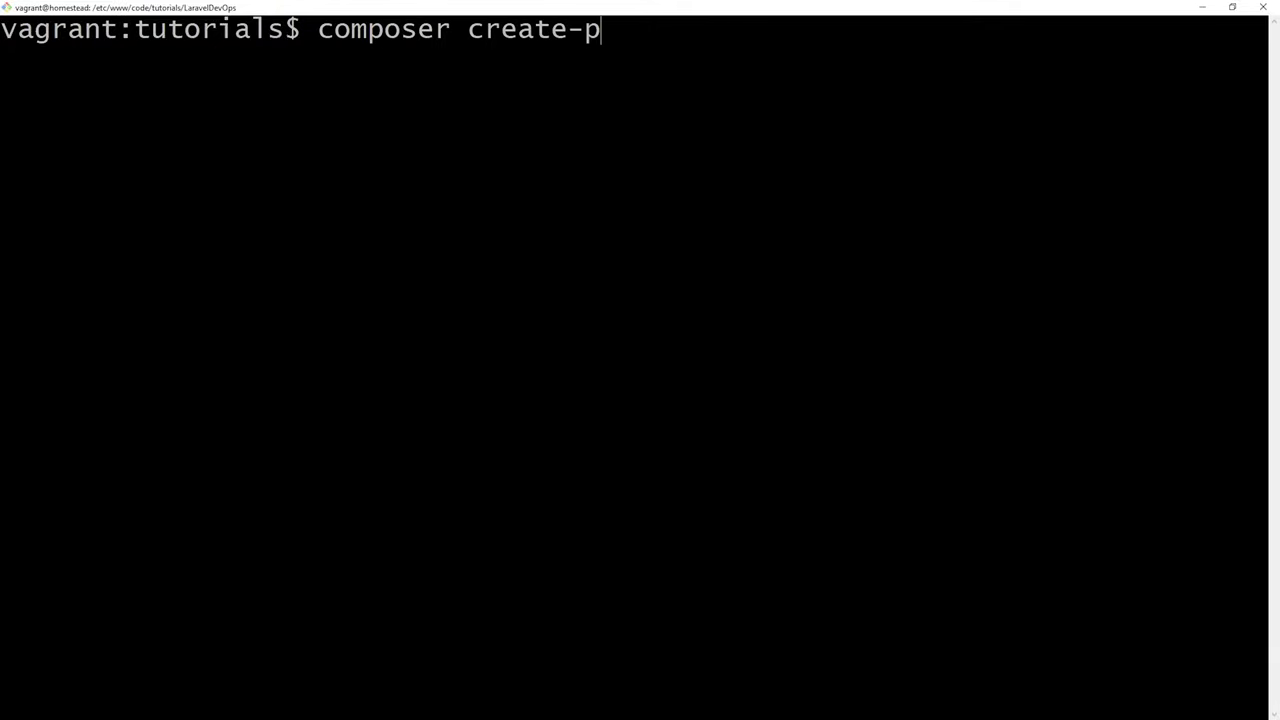
{"action": "type", "text": "roject laravel/"}
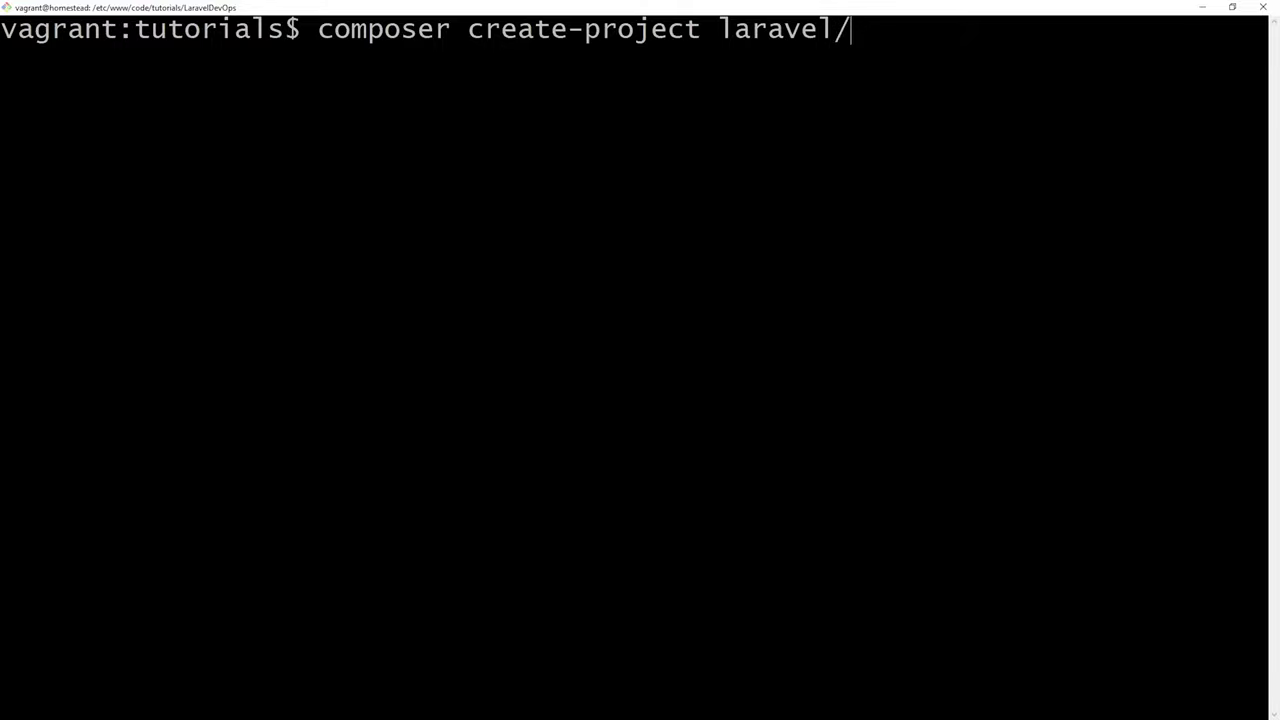
{"action": "type", "text": "laravel laravel-devops"}
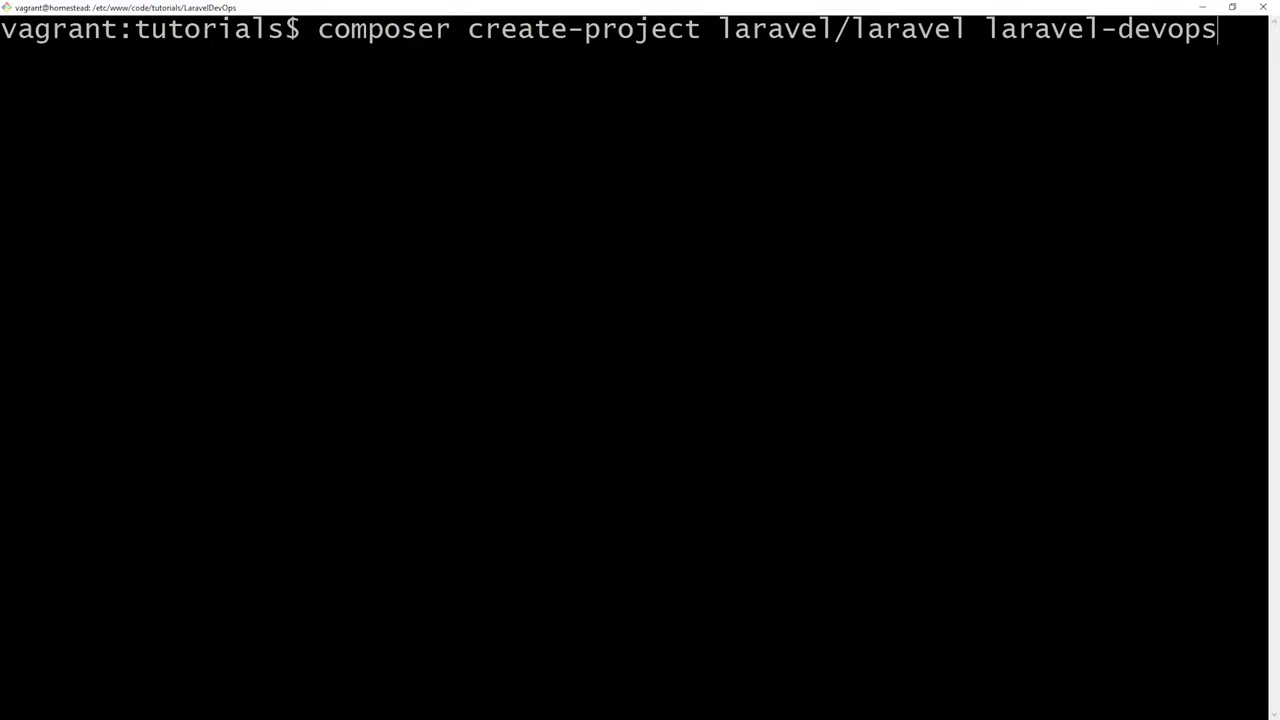
{"action": "key", "text": "Return"}
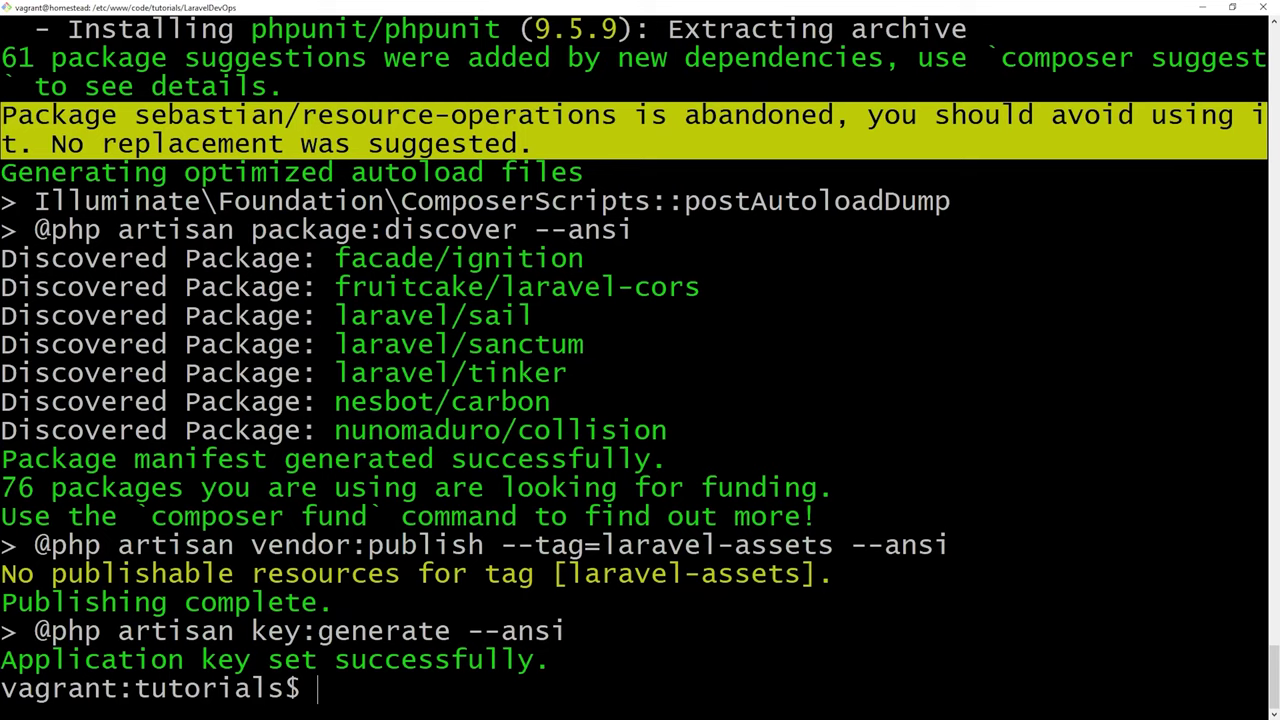
{"action": "type", "text": "cd lara"}
{"action": "key", "text": "Tab"}
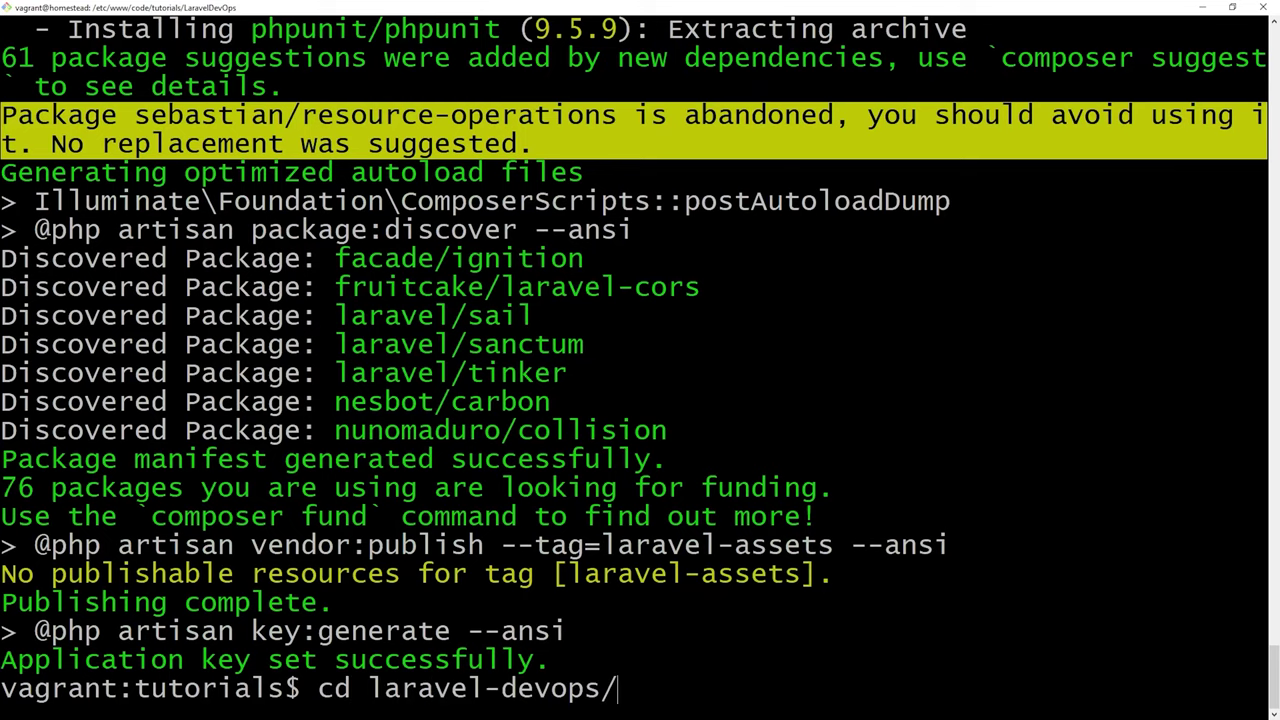
{"action": "key", "text": "Return"}
{"action": "key", "text": "ctrl+l"}
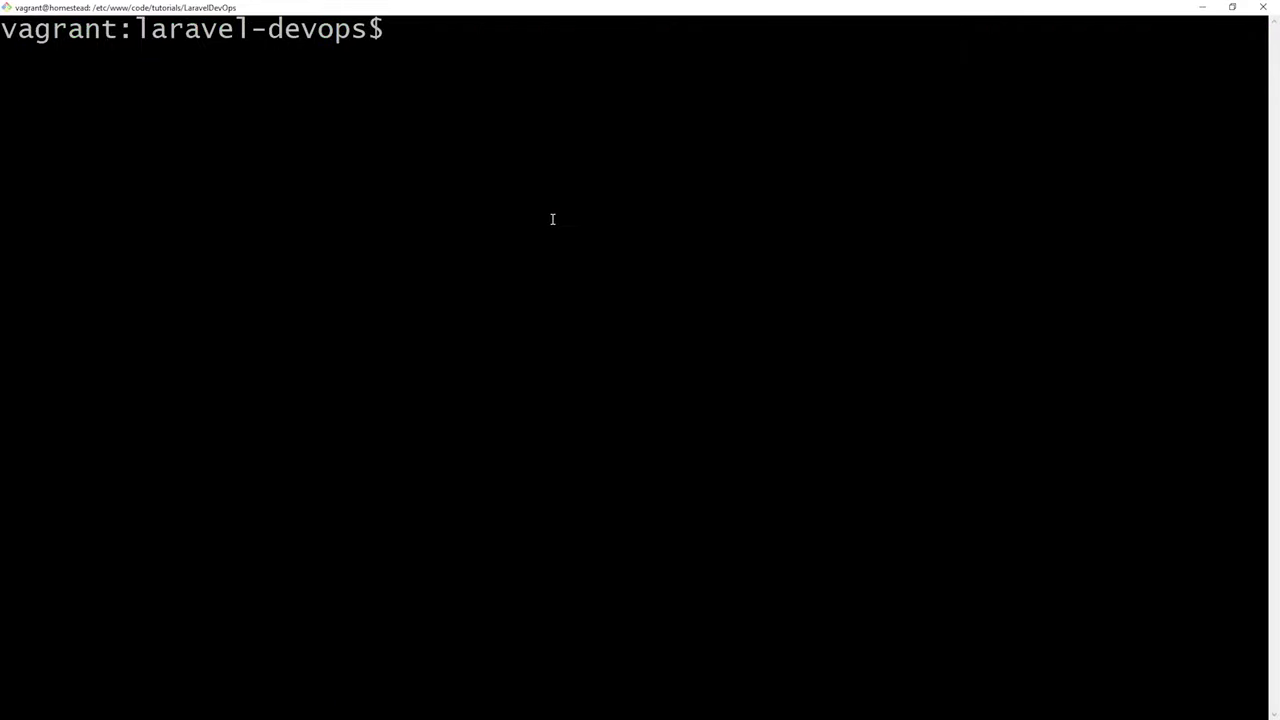
{"action": "type", "text": "git init "}
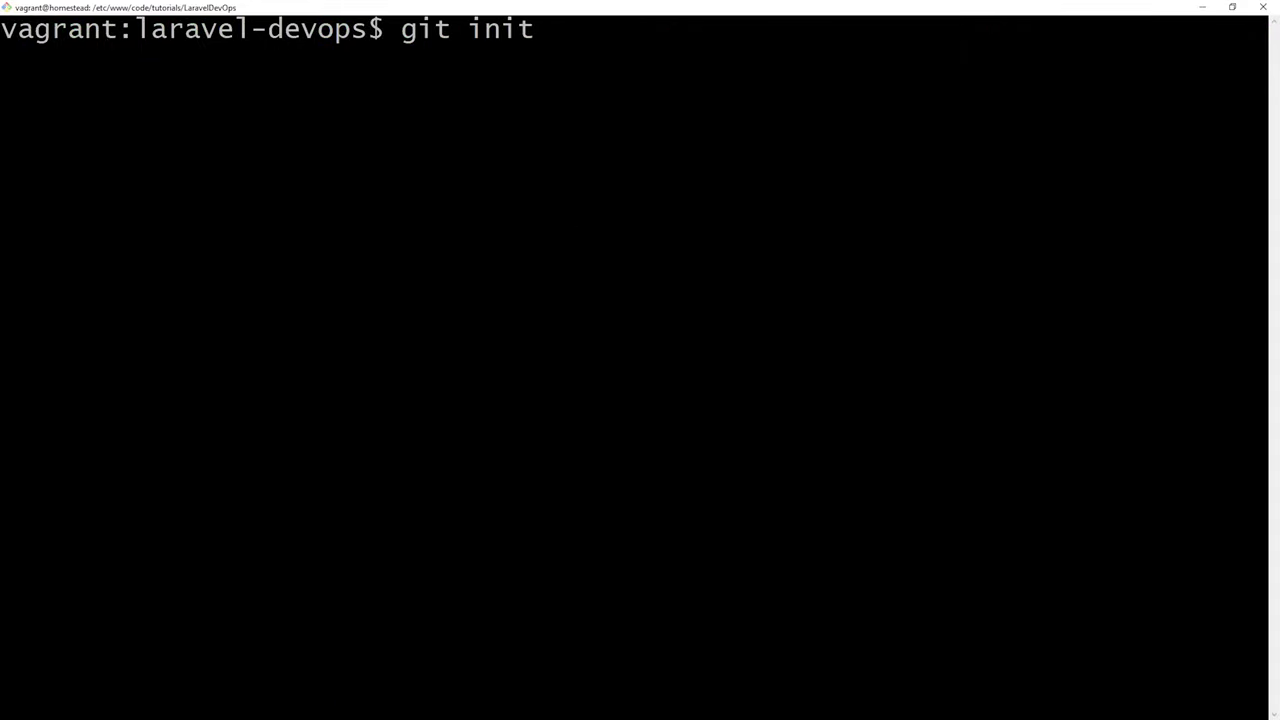
{"action": "type", "text": "."}
Step: Initialize Git, stage all files, commit them as "First Push", and list the configured remotes
{"action": "key", "text": "Return"}
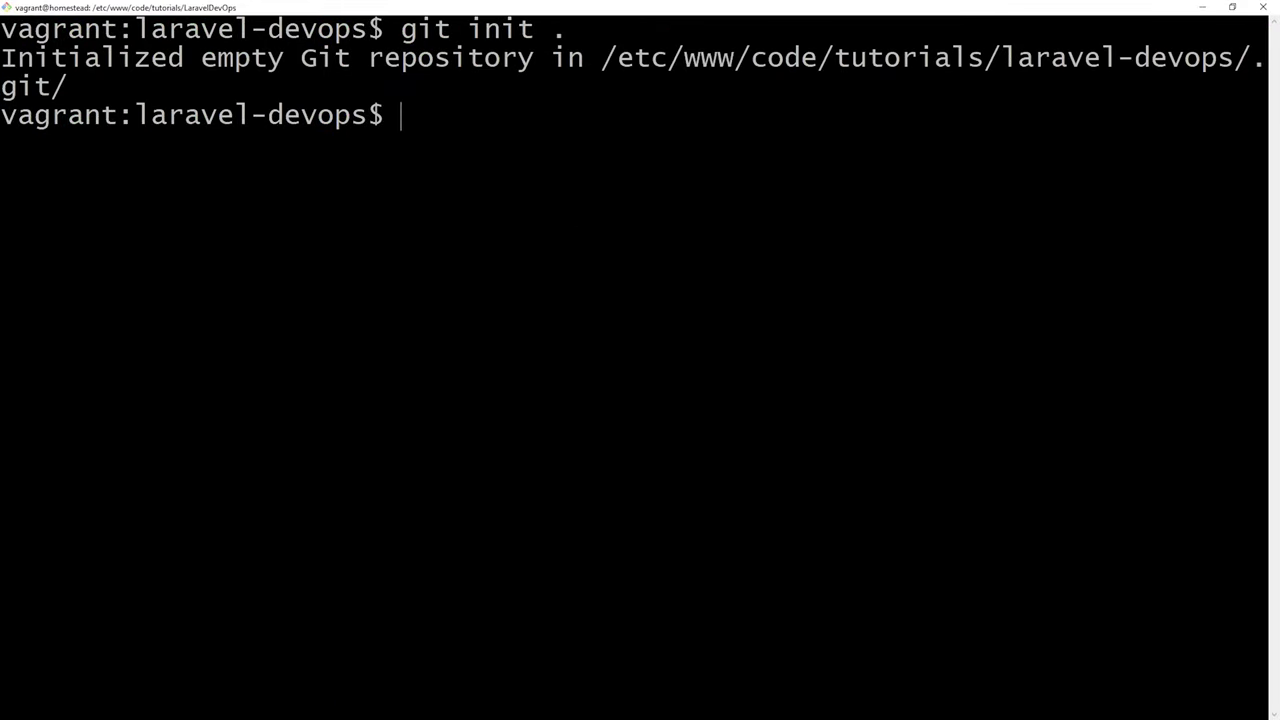
{"action": "type", "text": "git add ."}
{"action": "key", "text": "Return"}
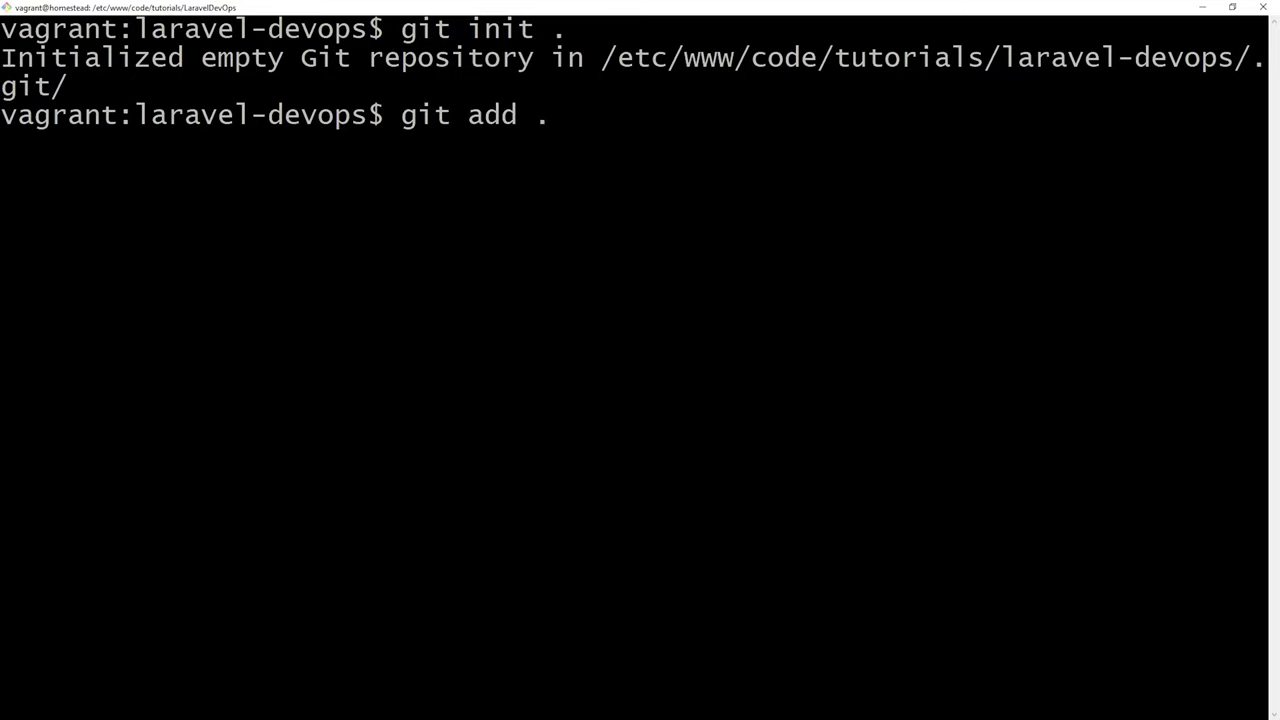
{"action": "type", "text": "git commit -m"}
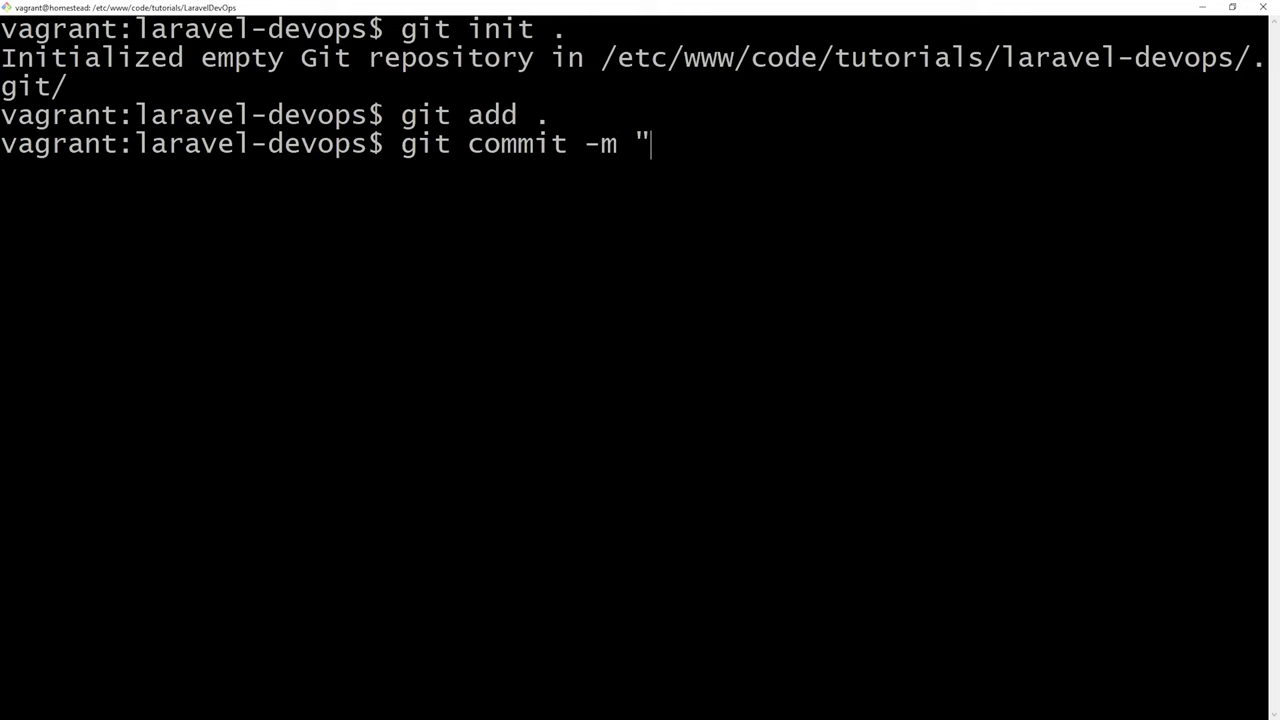
{"action": "type", "text": " \"First Push\""}
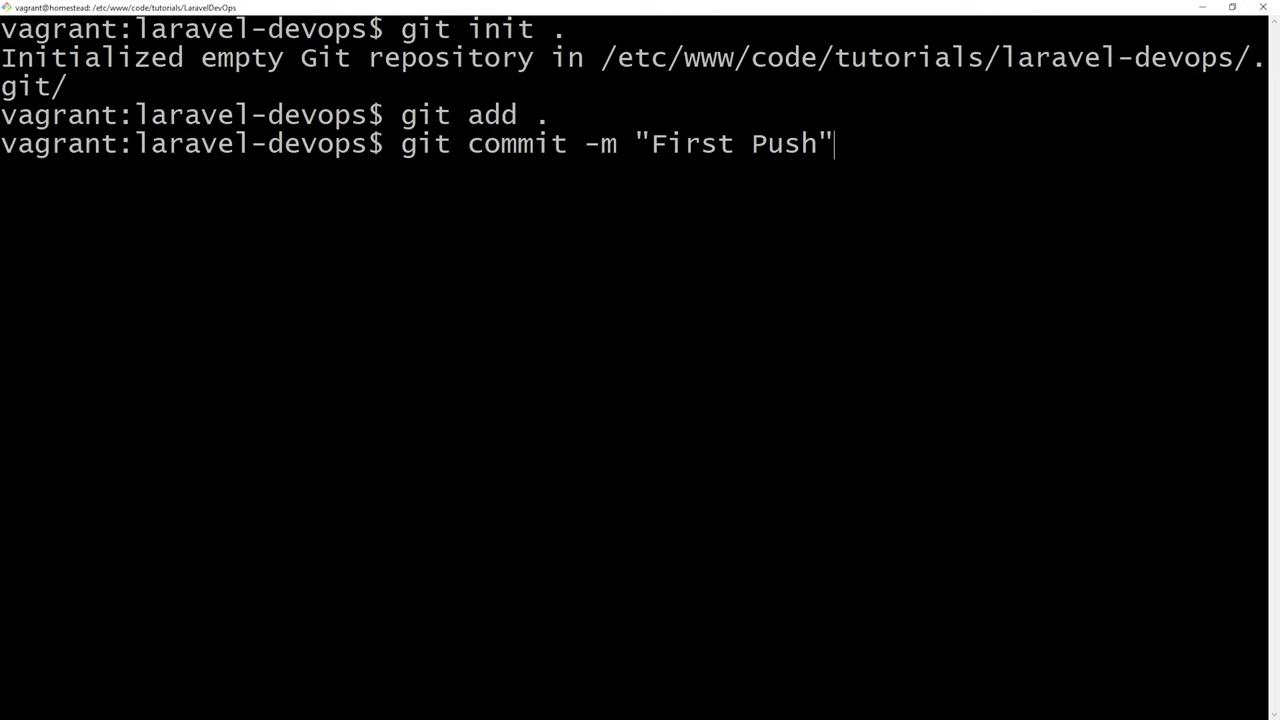
{"action": "key", "text": "Return"}
{"action": "type", "text": "git remote -v"}
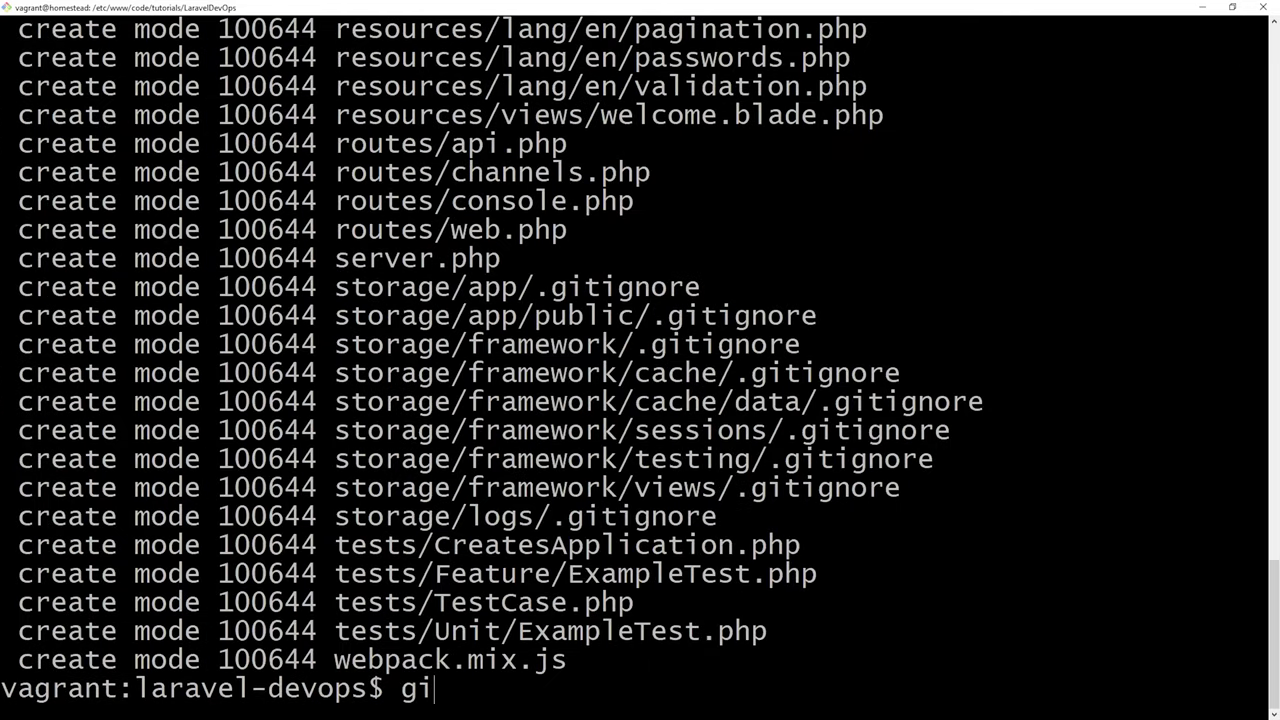
{"action": "key", "text": "Return"}
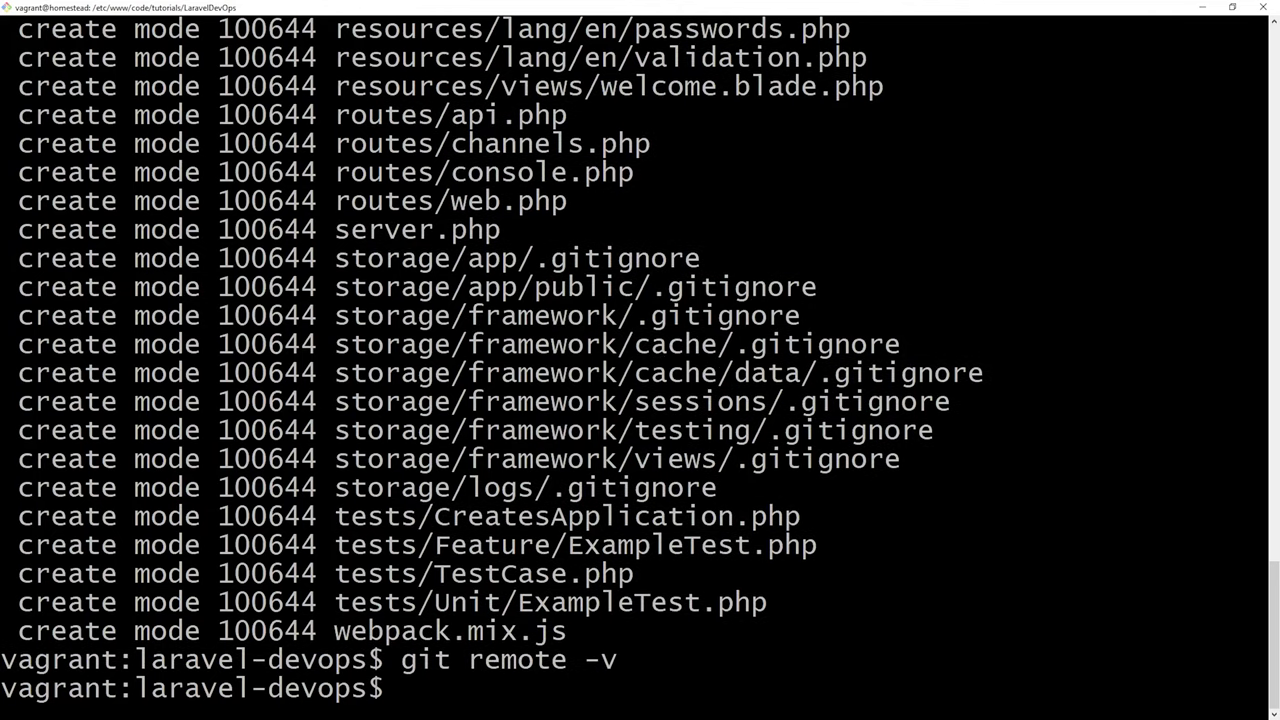
Step: Build the git remote add origin command with the Bitbucket repository URL copied from the notes
{"action": "type", "text": "git remote add"}
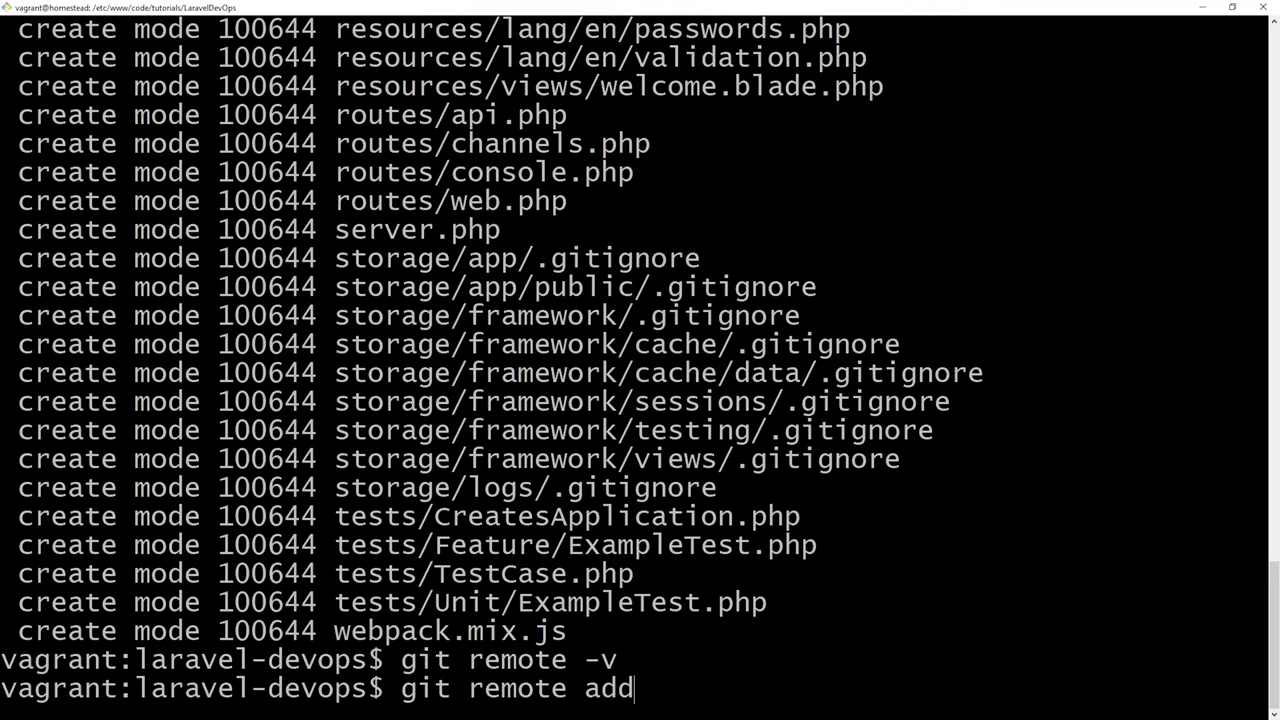
{"action": "type", "text": " origin"}
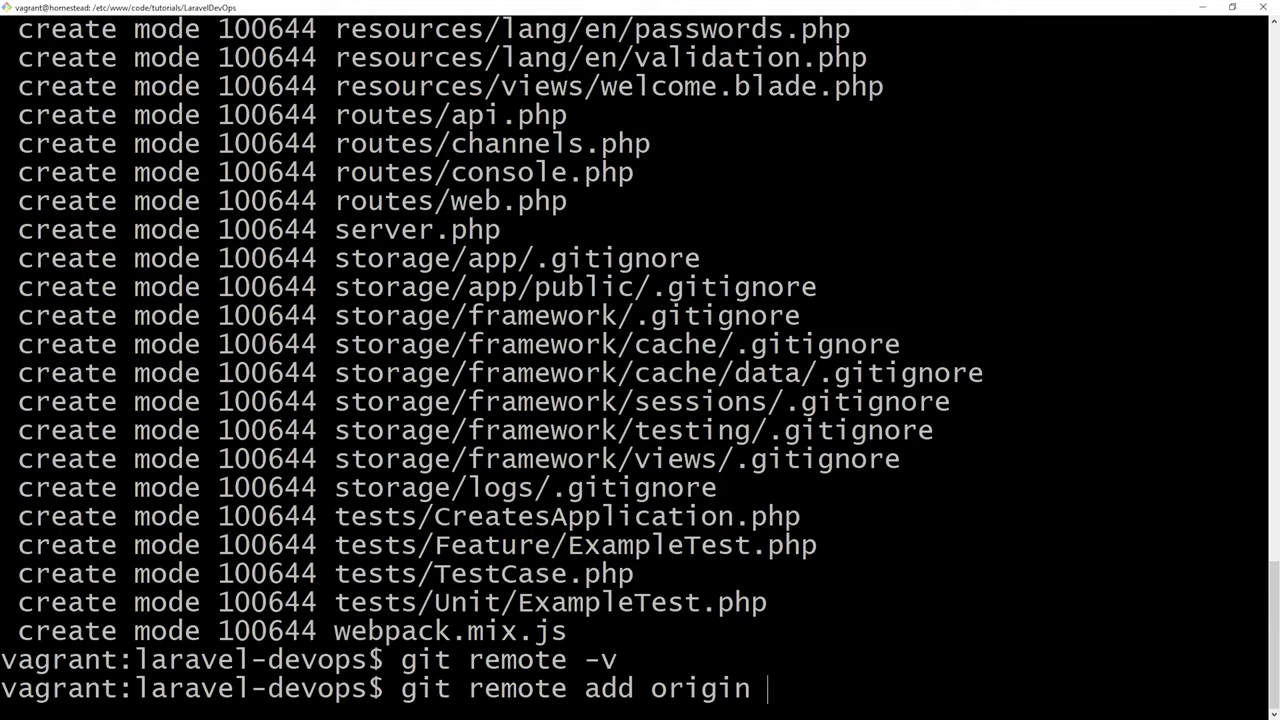
{"action": "key", "text": "alt+Tab"}
{"action": "left_click_drag", "start_coordinate": [829, 177], "coordinate": [107, 150]}
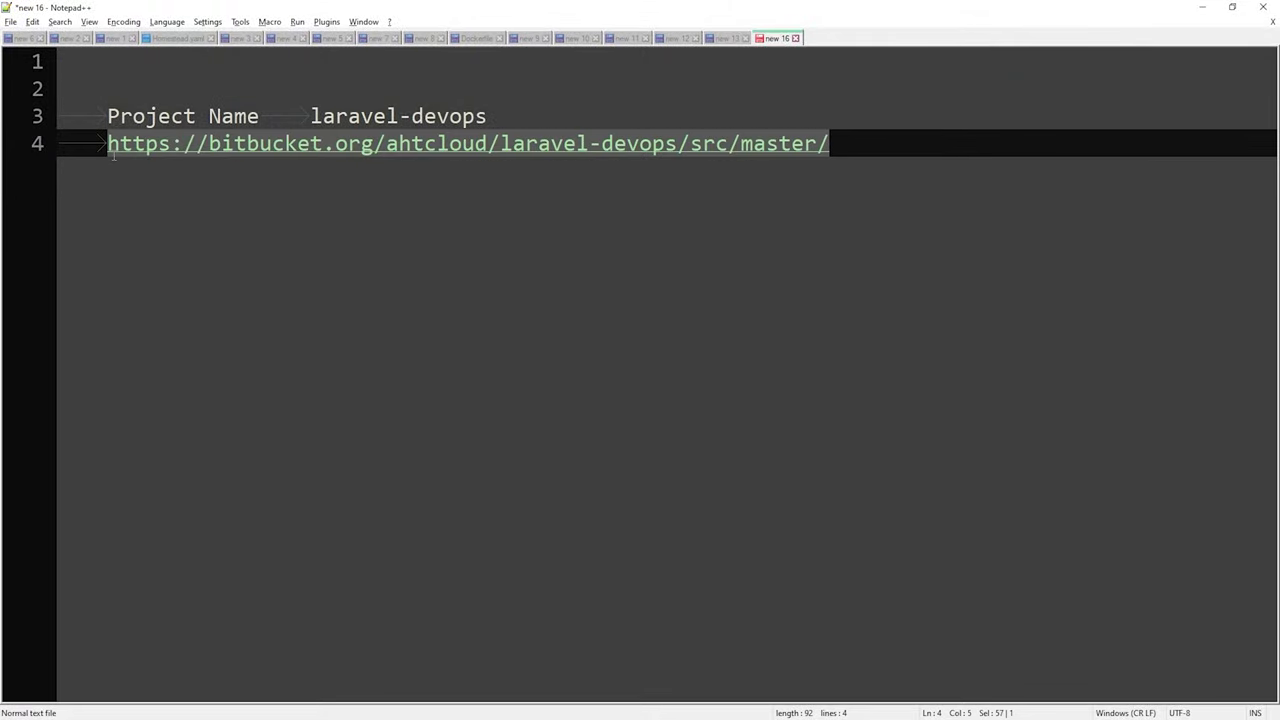
{"action": "left_click", "coordinate": [1201, 7]}
{"action": "right_click", "coordinate": [898, 262]}
{"action": "left_click", "coordinate": [928, 299]}
Step: Add the Bitbucket origin remote and show the current branch with git branch -vv
{"action": "key", "text": "Return"}
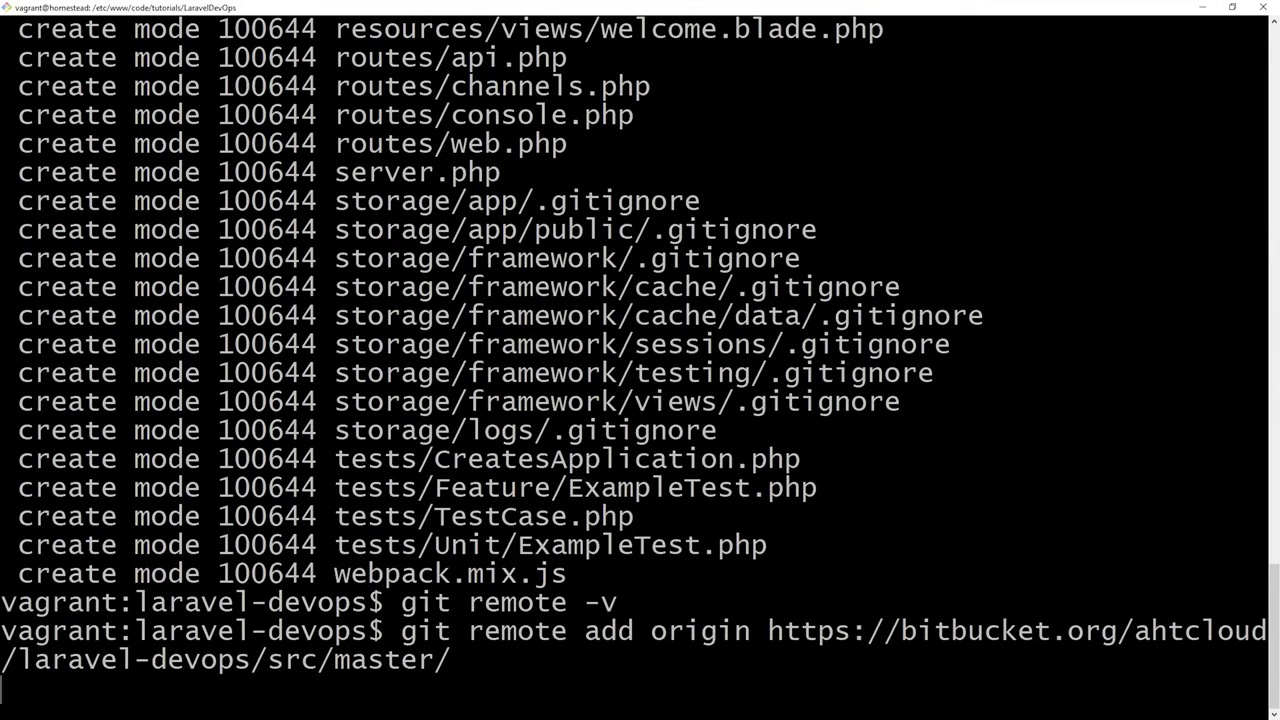
{"action": "type", "text": "git branch -vv"}
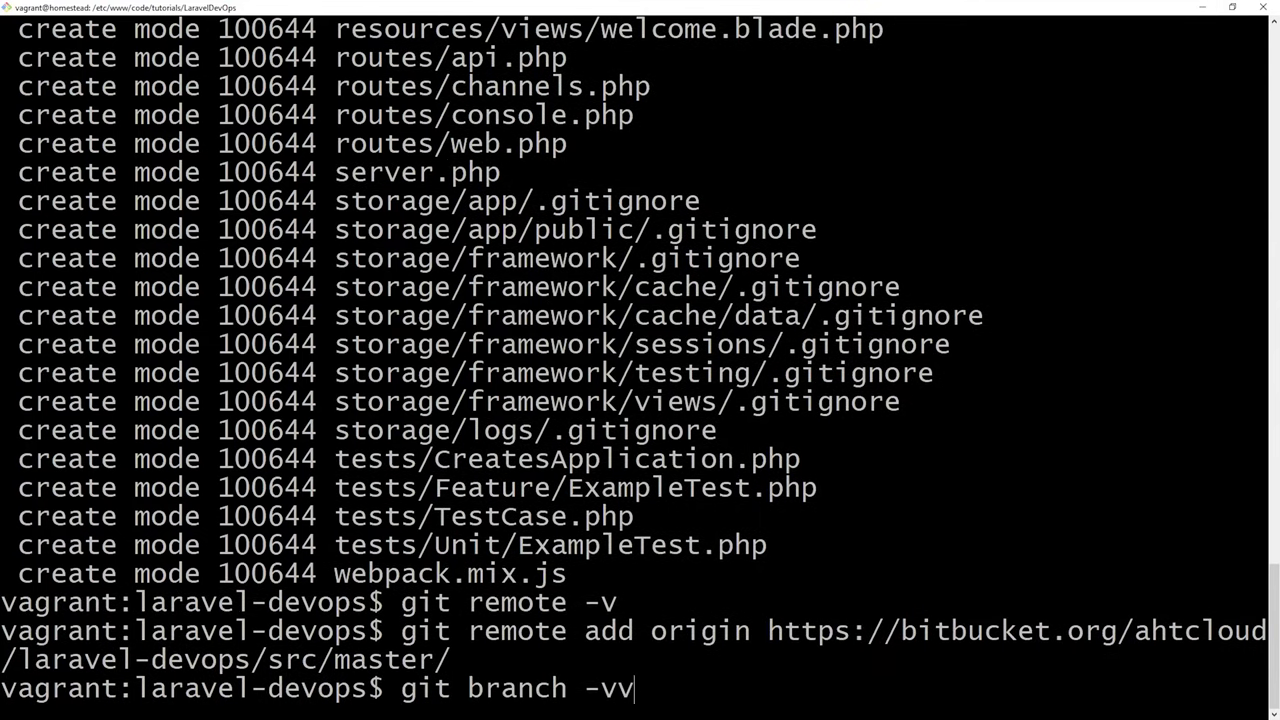
{"action": "key", "text": "Return"}
Step: Force-push master with git push -u -f origin master, entering the Bitbucket account username
{"action": "type", "text": "git p"}
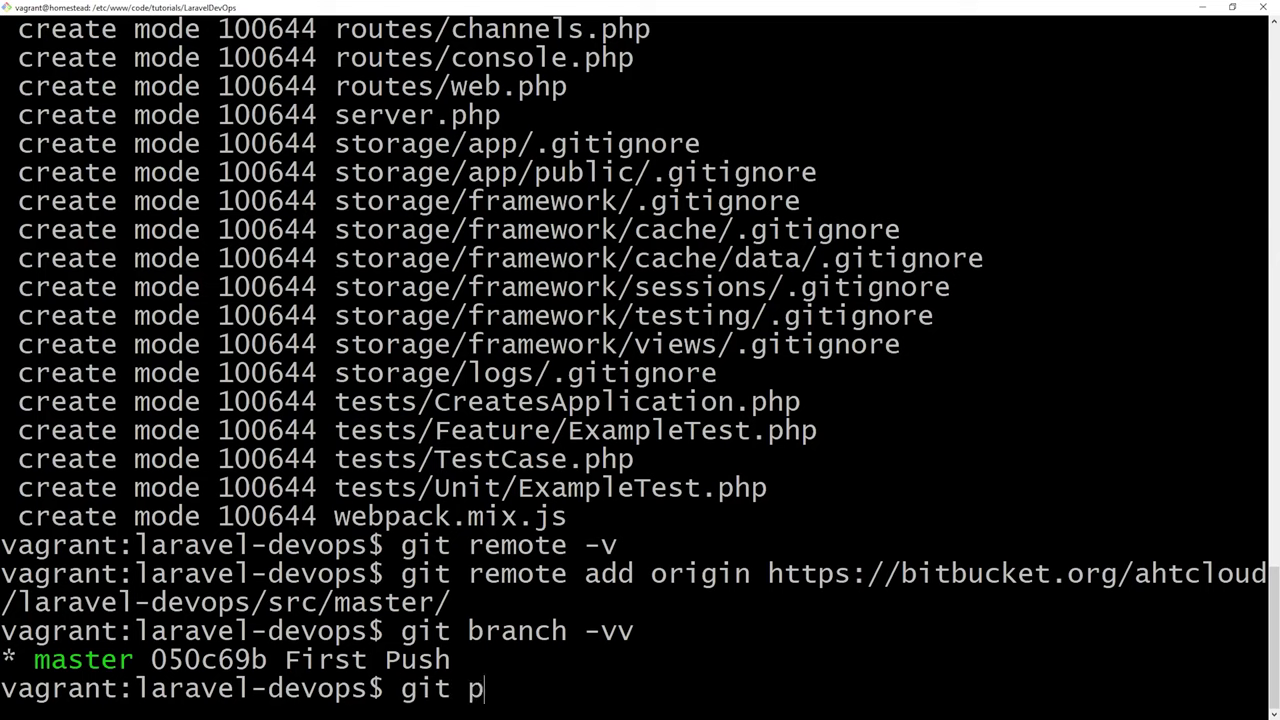
{"action": "type", "text": "ush -u"}
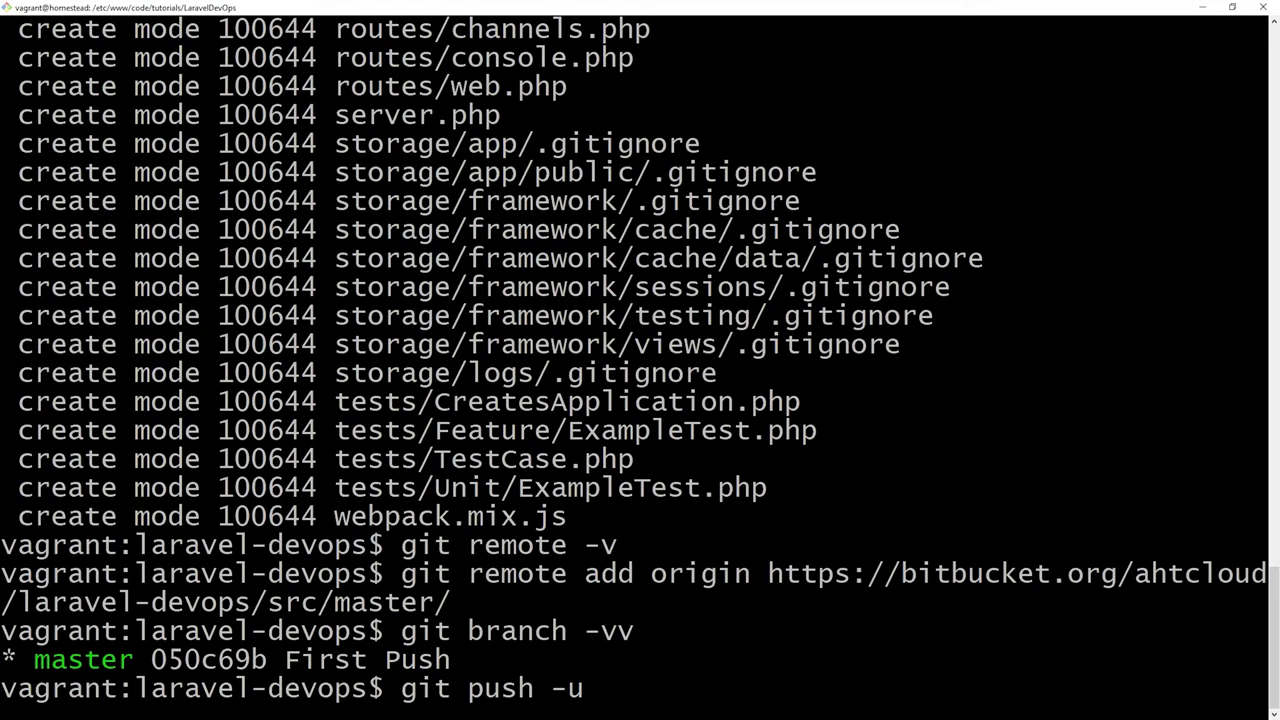
{"action": "double_click", "coordinate": [93, 664]}
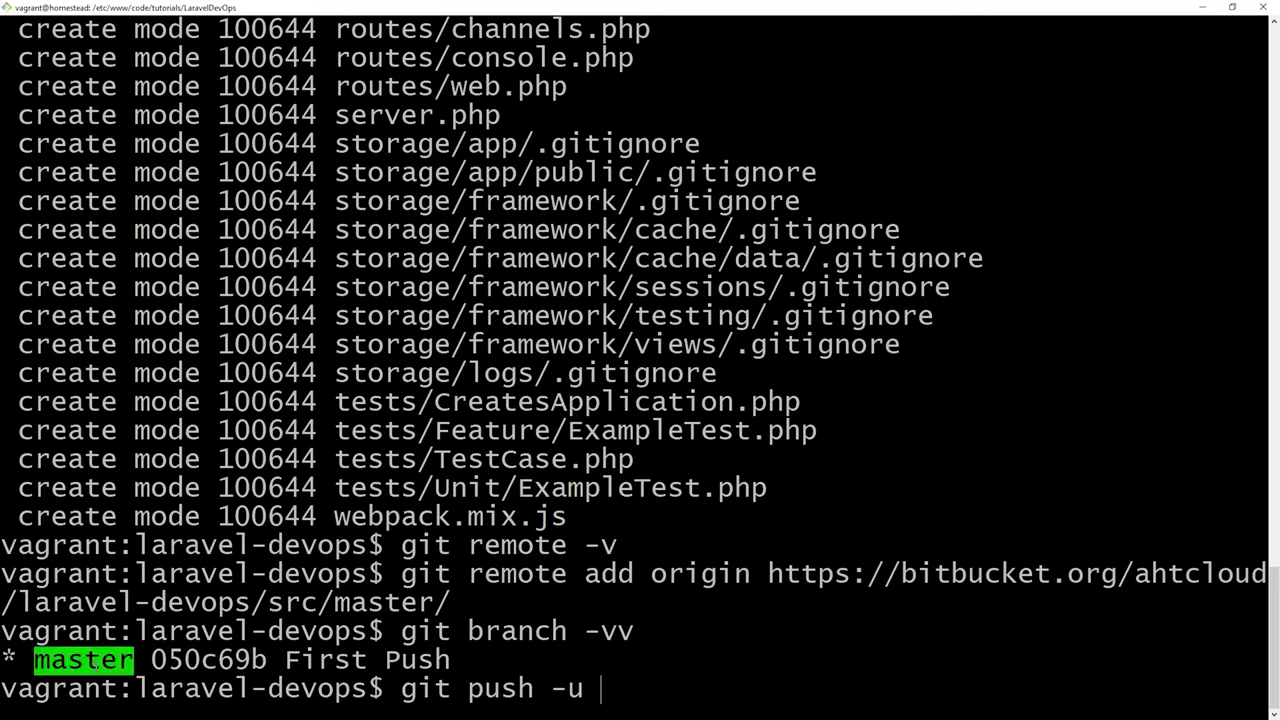
{"action": "left_click", "coordinate": [486, 657]}
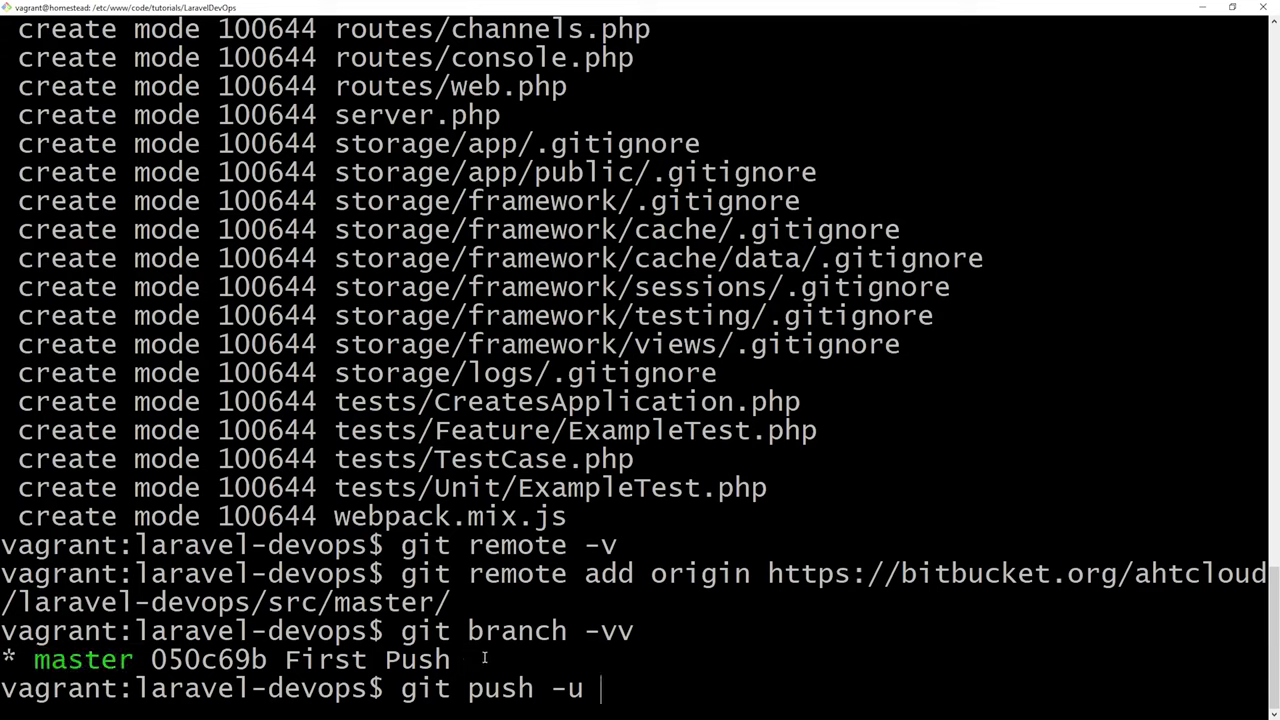
{"action": "left_click_drag", "start_coordinate": [553, 690], "coordinate": [572, 689]}
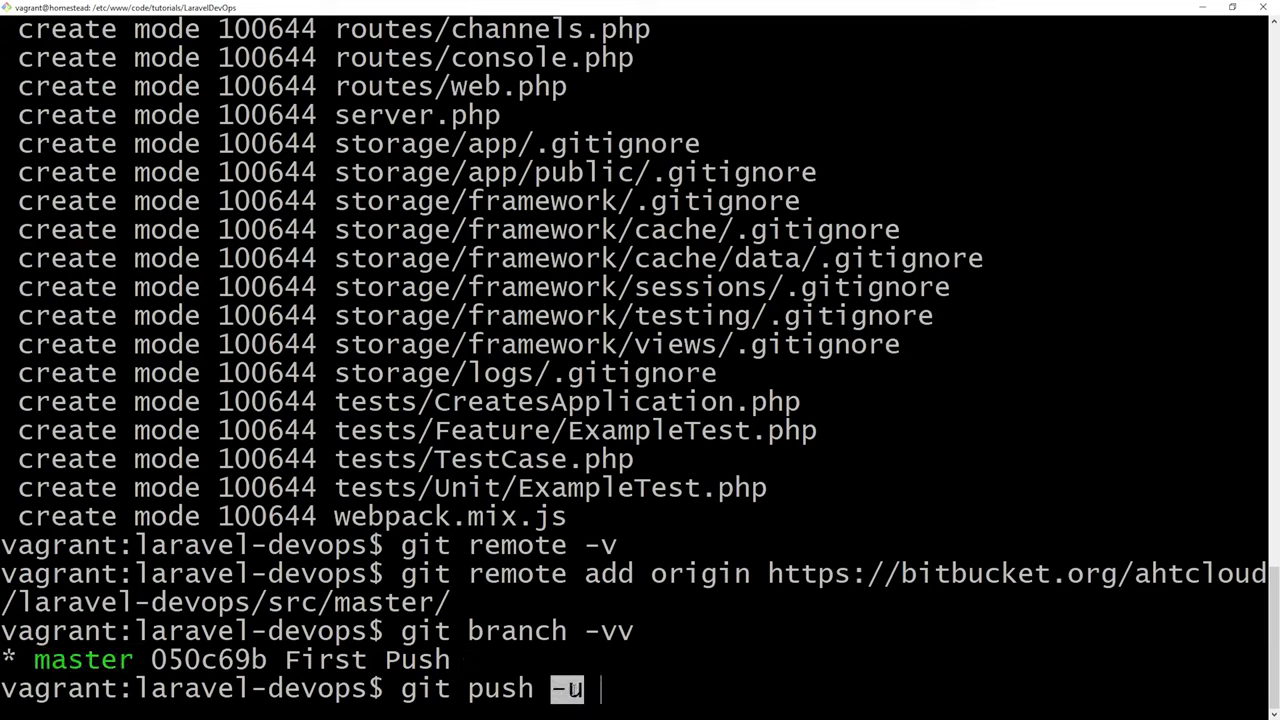
{"action": "left_click", "coordinate": [606, 687]}
{"action": "type", "text": "-f"}
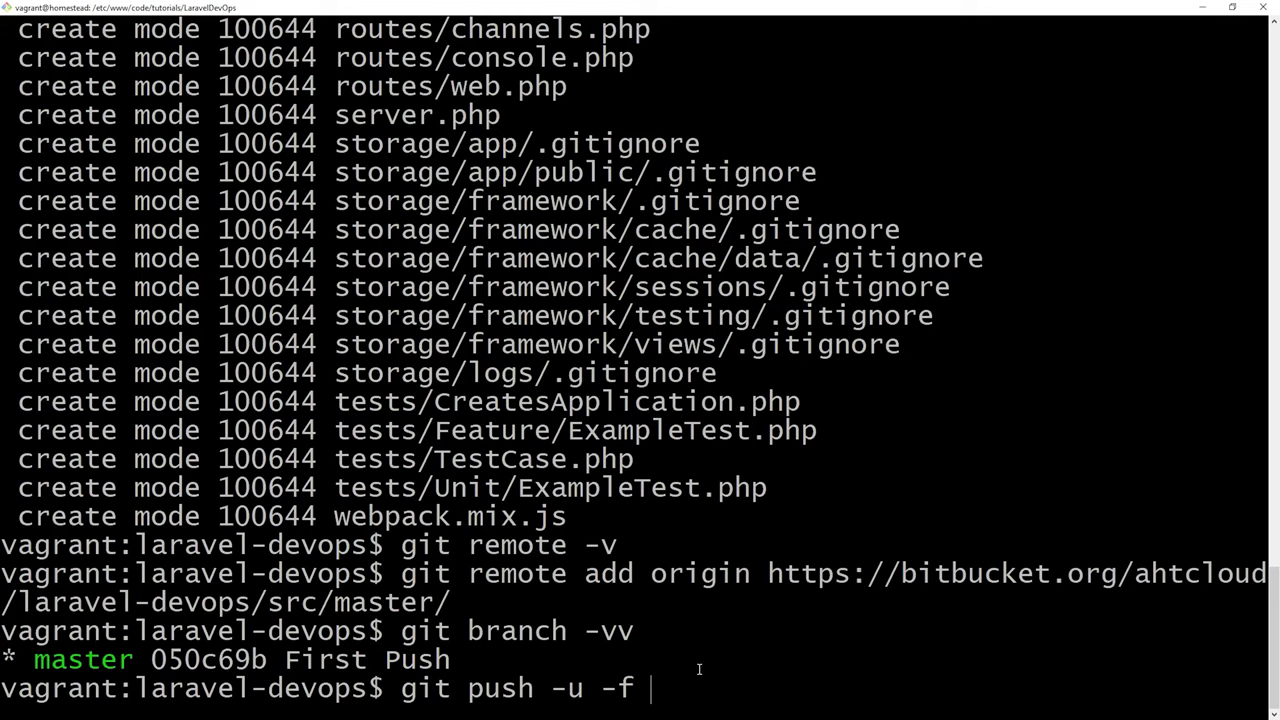
{"action": "type", "text": "origin master"}
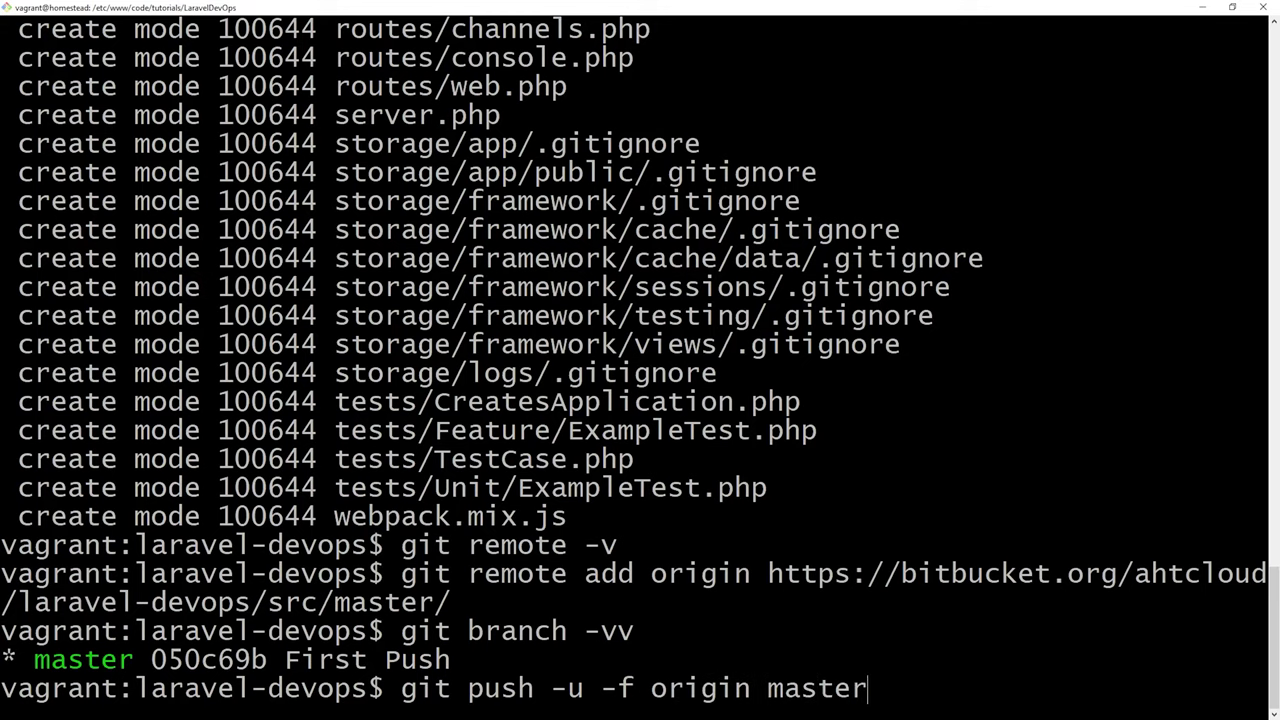
{"action": "key", "text": "Return"}
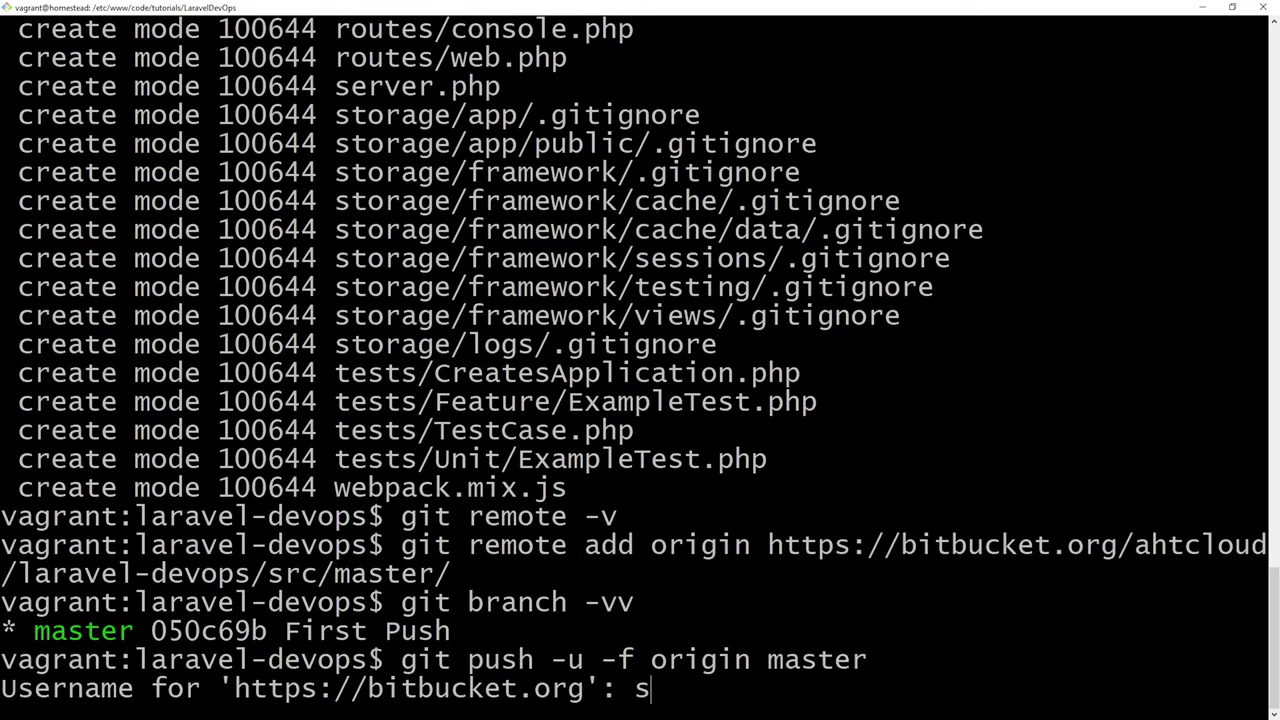
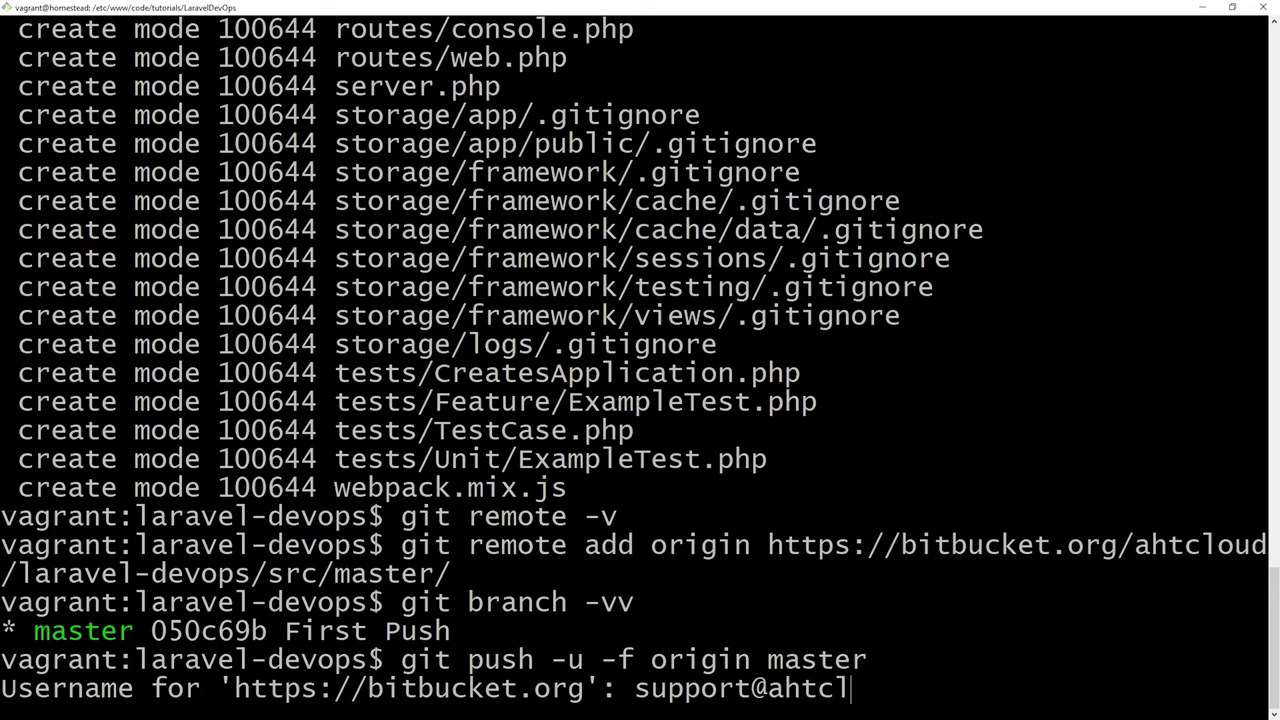
{"action": "key", "text": "Return"}
{"action": "key", "text": "Return"}
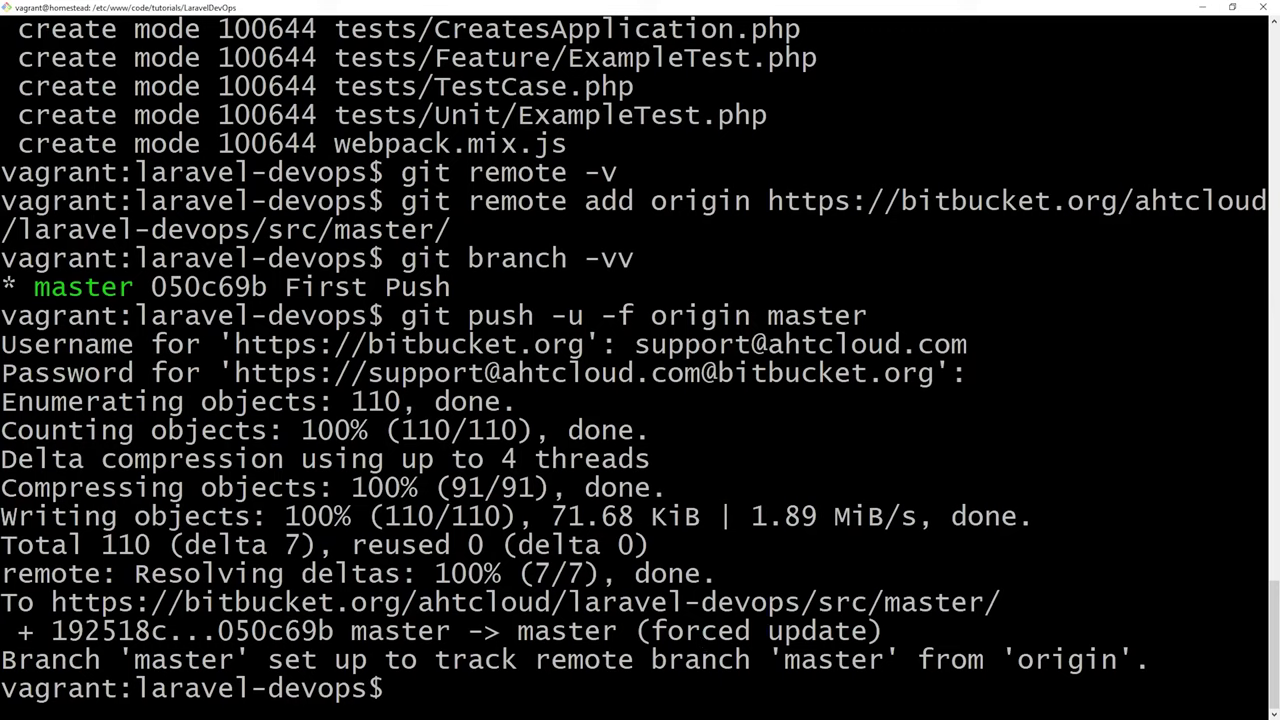
{"action": "key", "text": "alt+Tab"}
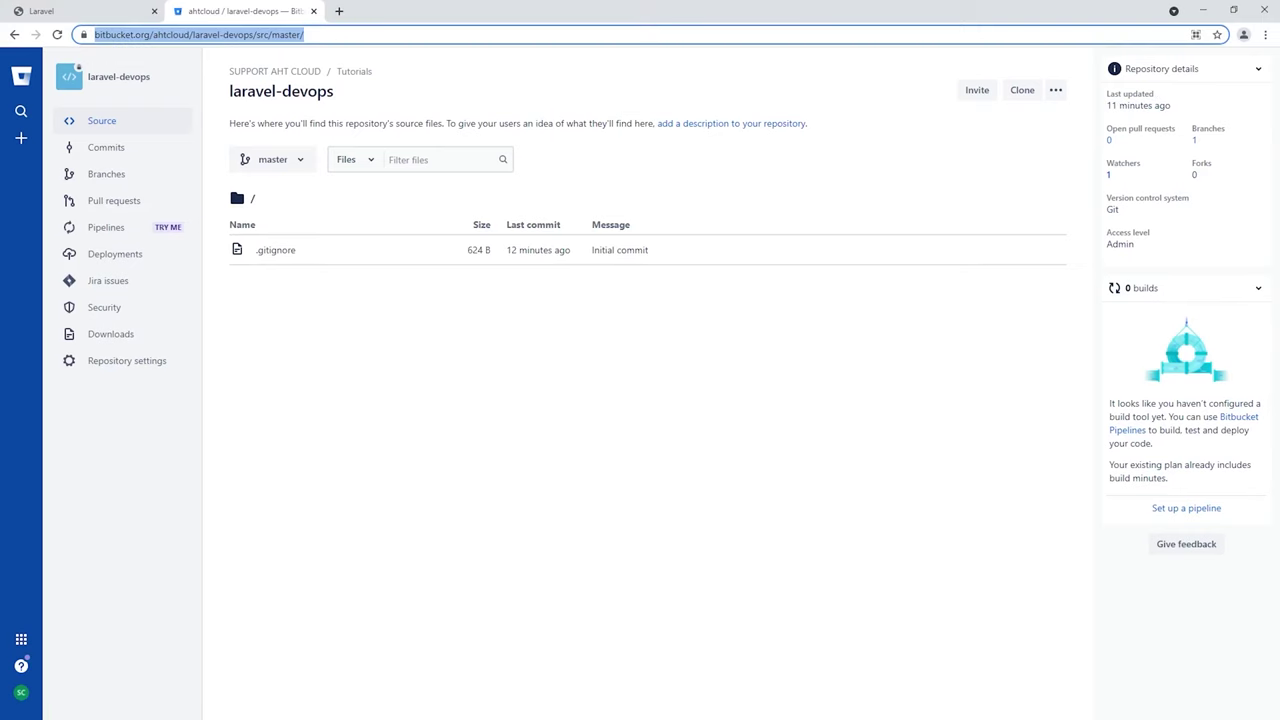
Step: Reload the laravel-devops Source page to see the pushed Laravel files, then go to Pipelines
{"action": "left_click", "coordinate": [445, 368]}
{"action": "key", "text": "F5"}
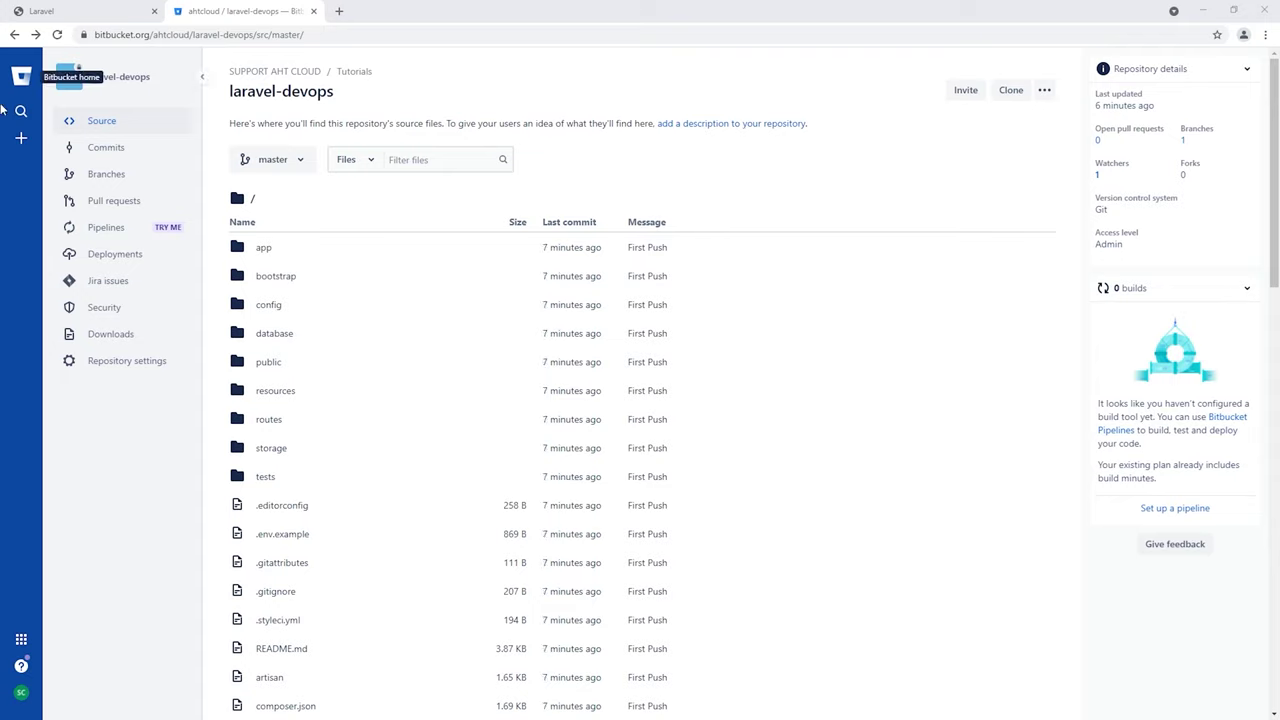
{"action": "left_click", "coordinate": [104, 229]}
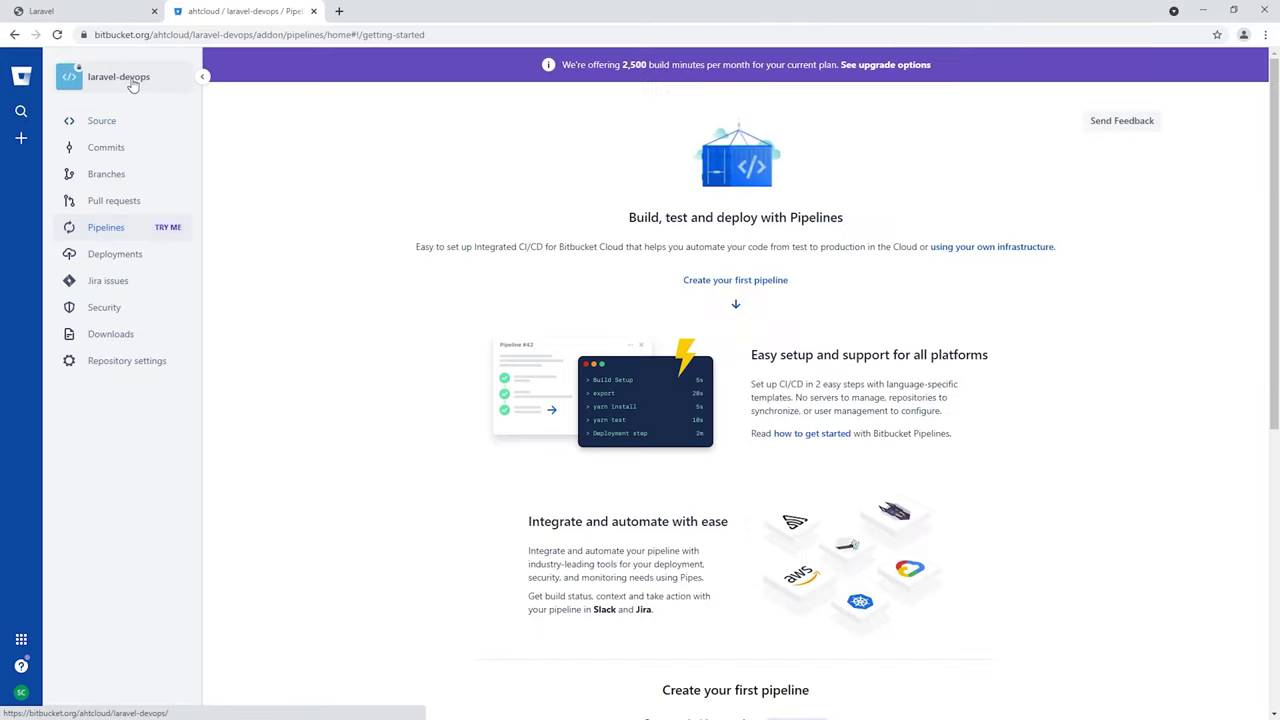
Step: Choose the Starter pipeline template, review its bitbucket-pipelines.yml steps, and commit the file
{"action": "left_click", "coordinate": [746, 284]}
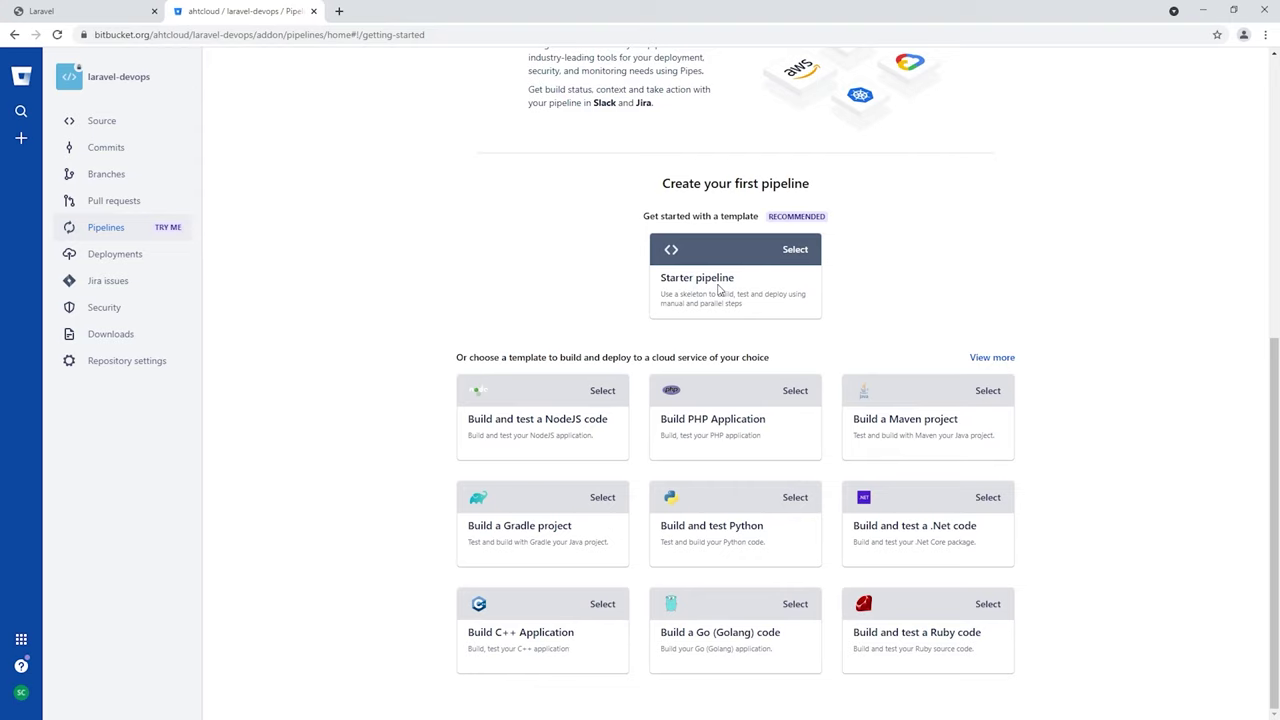
{"action": "left_click", "coordinate": [792, 251]}
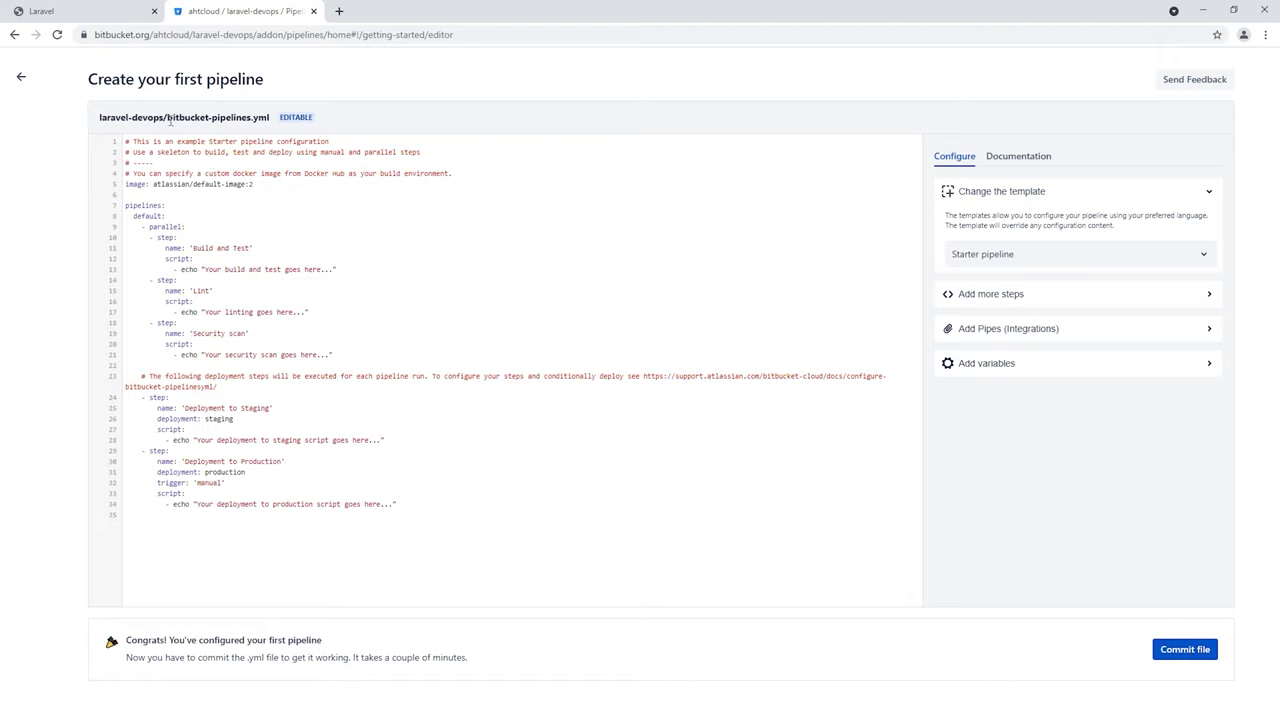
{"action": "left_click_drag", "start_coordinate": [169, 120], "coordinate": [273, 121]}
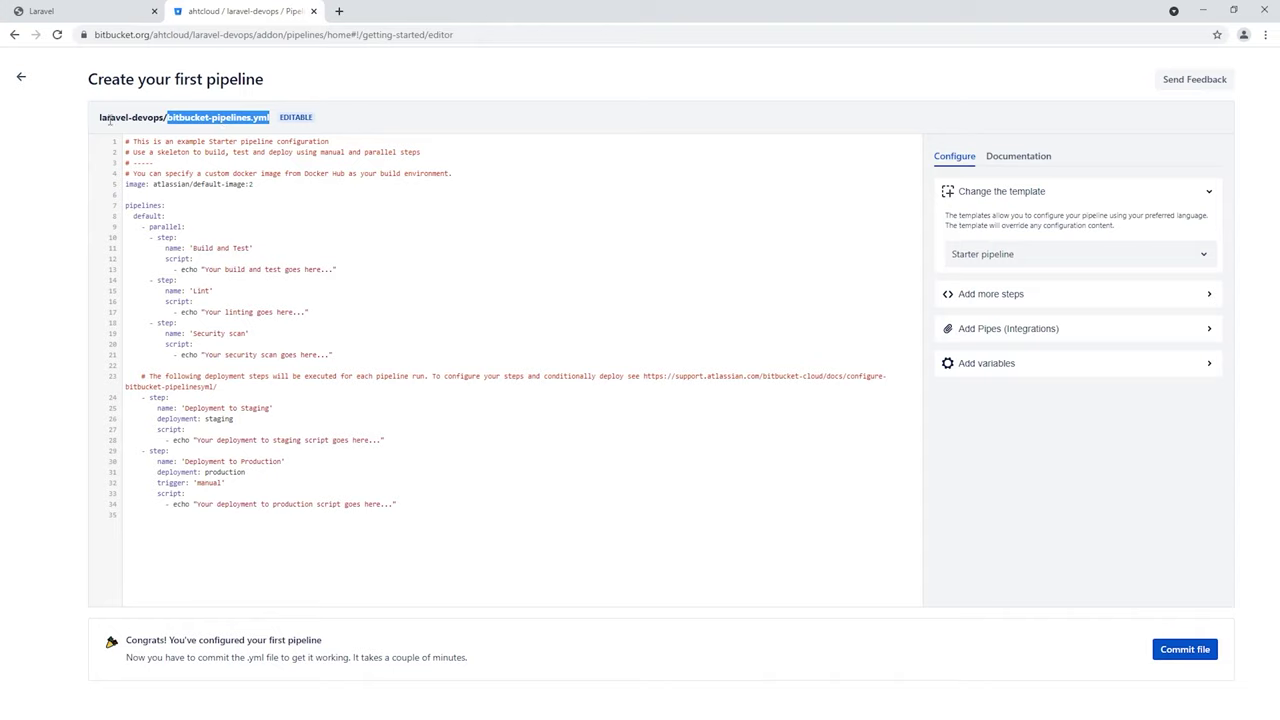
{"action": "mouse_move", "coordinate": [103, 120]}
{"action": "left_mouse_down"}
{"action": "mouse_move", "coordinate": [166, 120]}
{"action": "mouse_move", "coordinate": [106, 119]}
{"action": "left_mouse_up"}
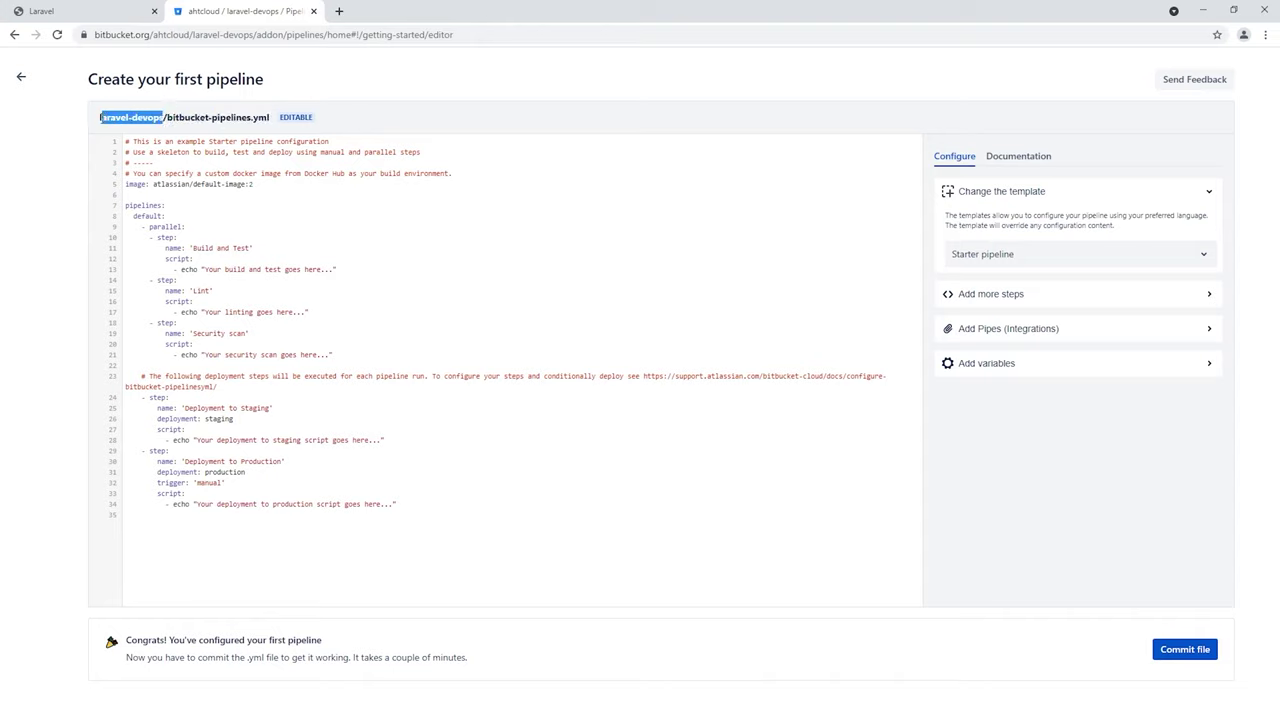
{"action": "left_click", "coordinate": [136, 214]}
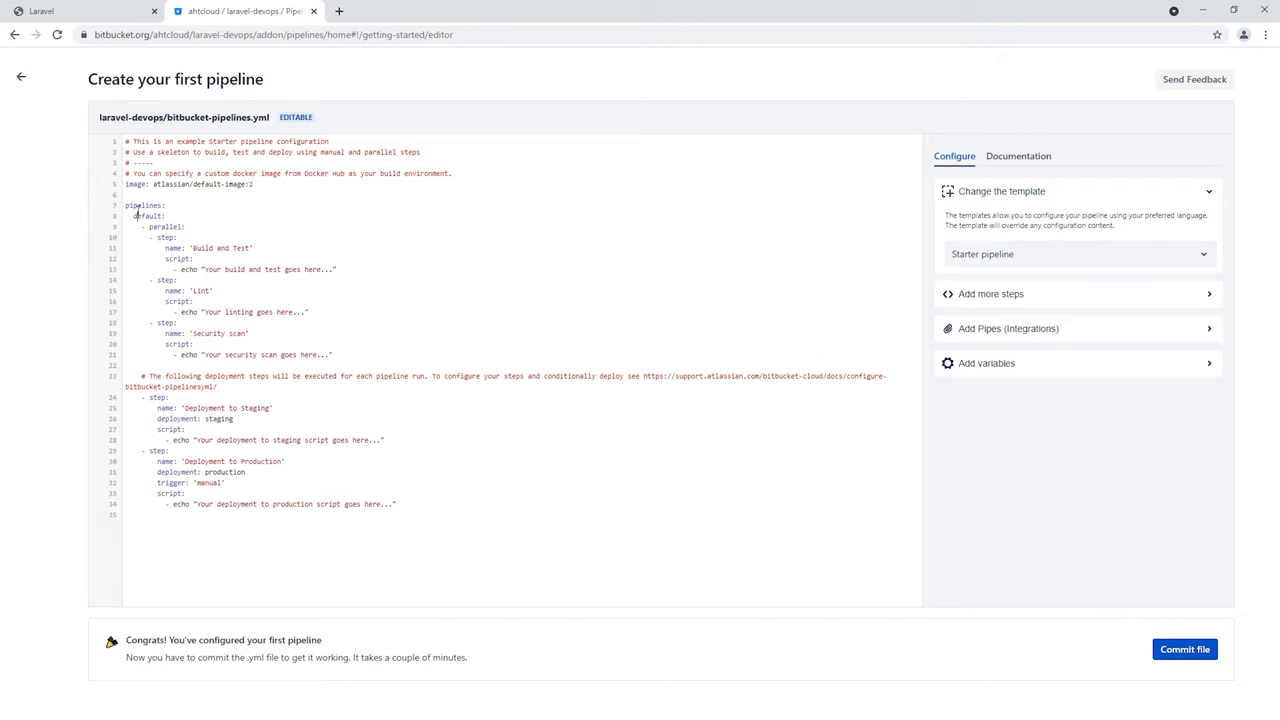
{"action": "left_click_drag", "start_coordinate": [150, 176], "coordinate": [279, 342]}
{"action": "left_click", "coordinate": [285, 365]}
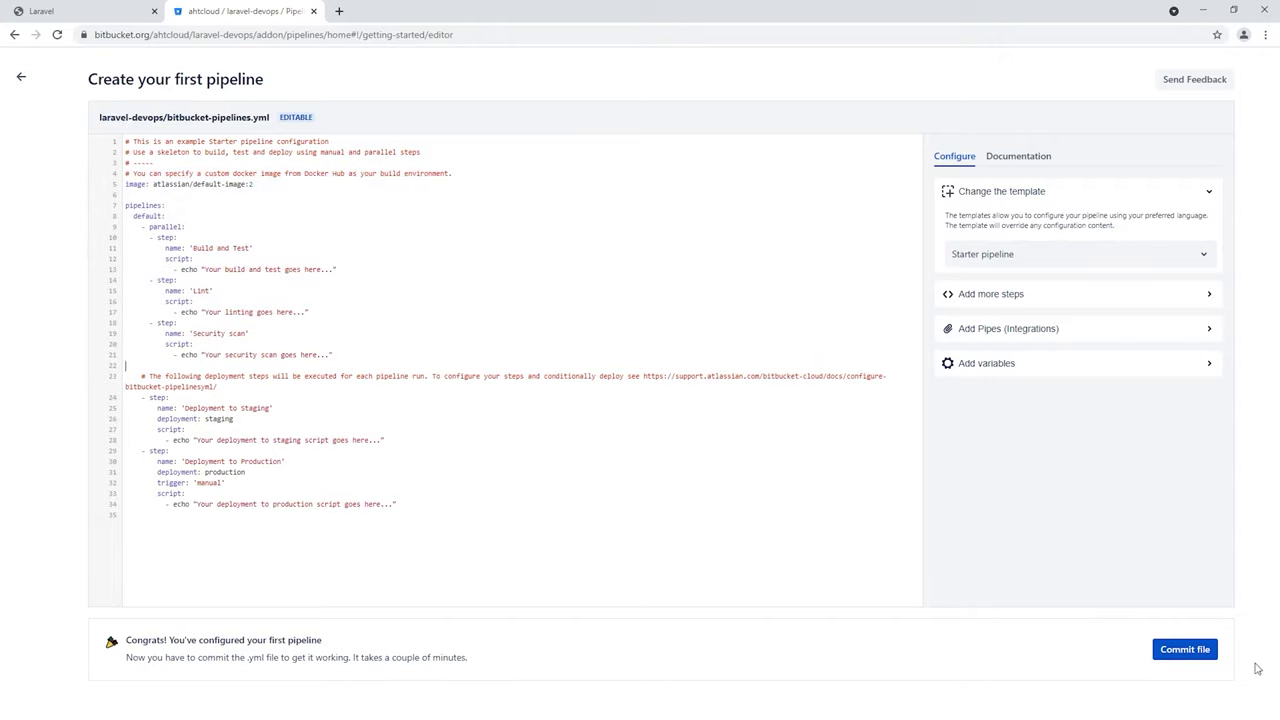
{"action": "left_click", "coordinate": [1190, 652]}
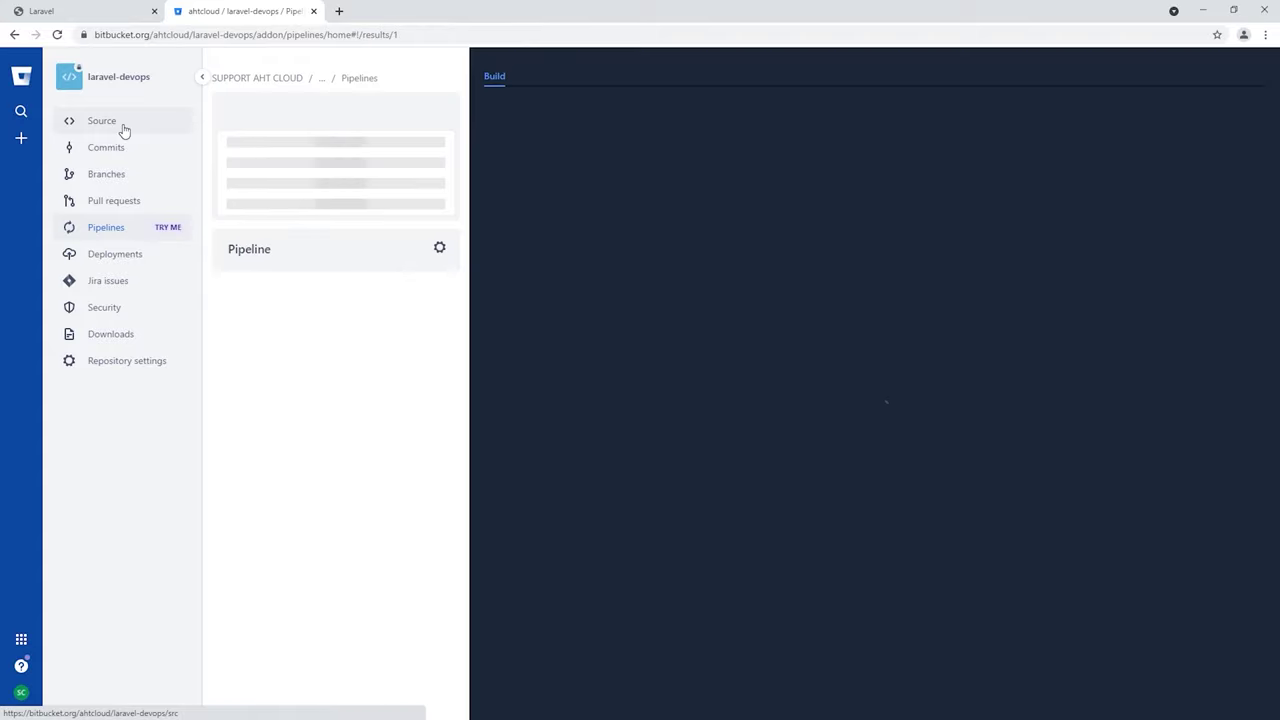
Step: Open laravel-devops Source in a new tab and view the bitbucket-pipelines.yml file
{"action": "middle_click", "coordinate": [120, 127]}
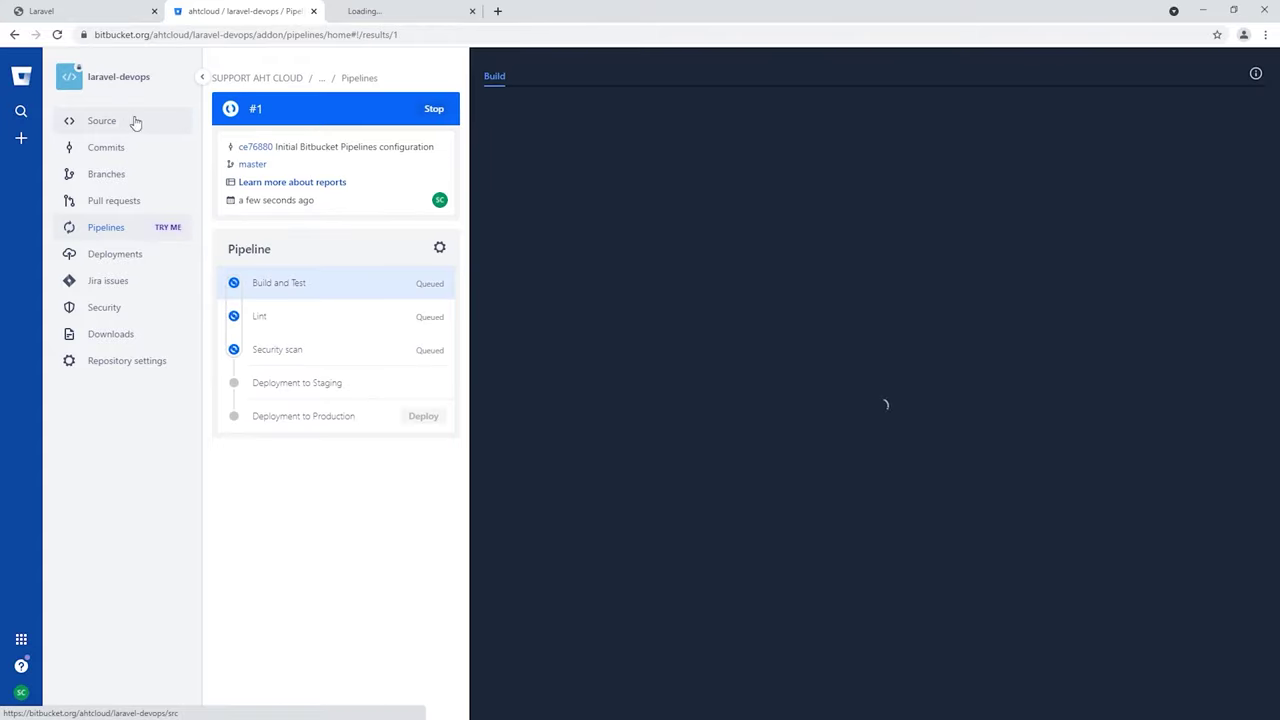
{"action": "left_click", "coordinate": [409, 8]}
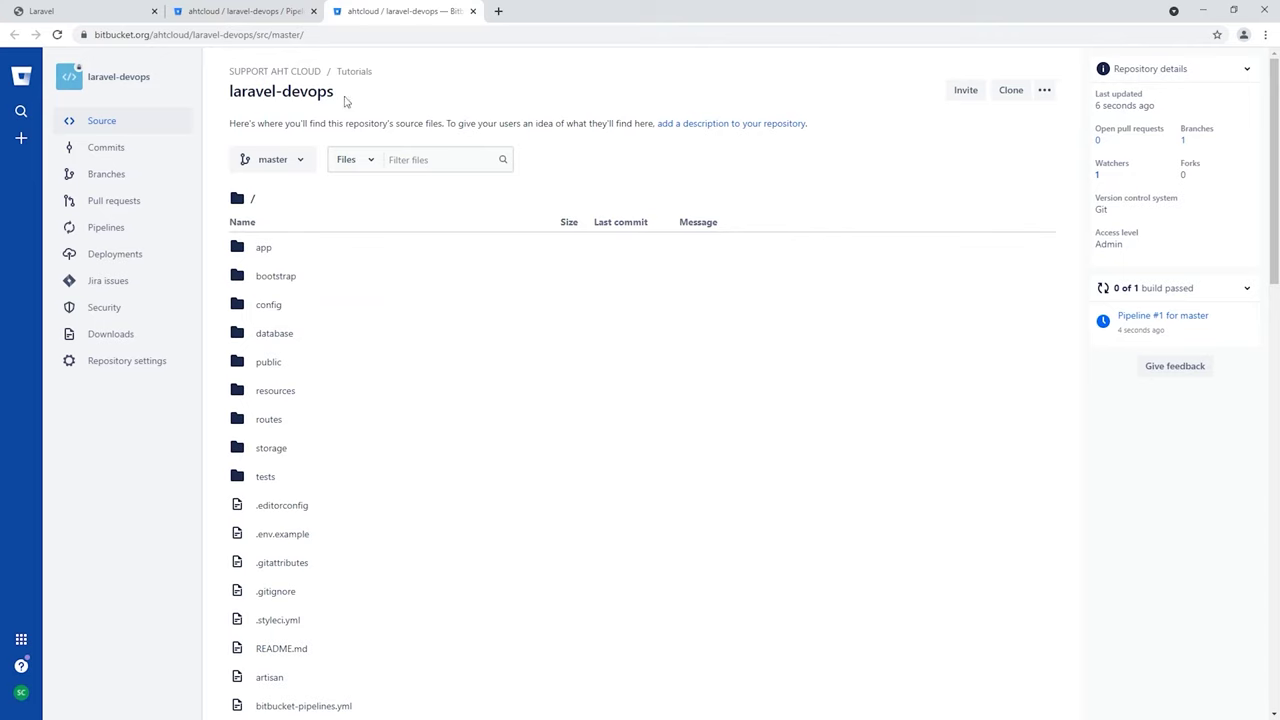
{"action": "scroll", "coordinate": [371, 200], "scroll_direction": "down", "scroll_amount": 2}
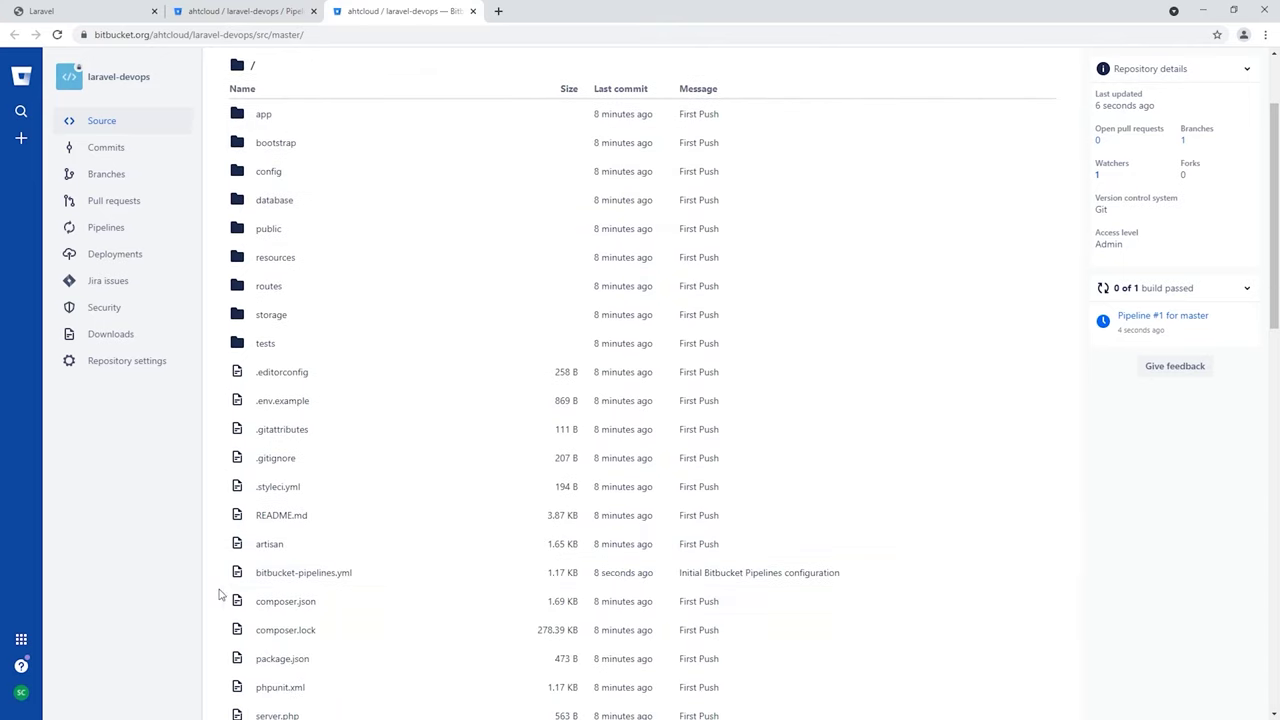
{"action": "left_click_drag", "start_coordinate": [384, 582], "coordinate": [288, 568]}
{"action": "left_click", "coordinate": [290, 572]}
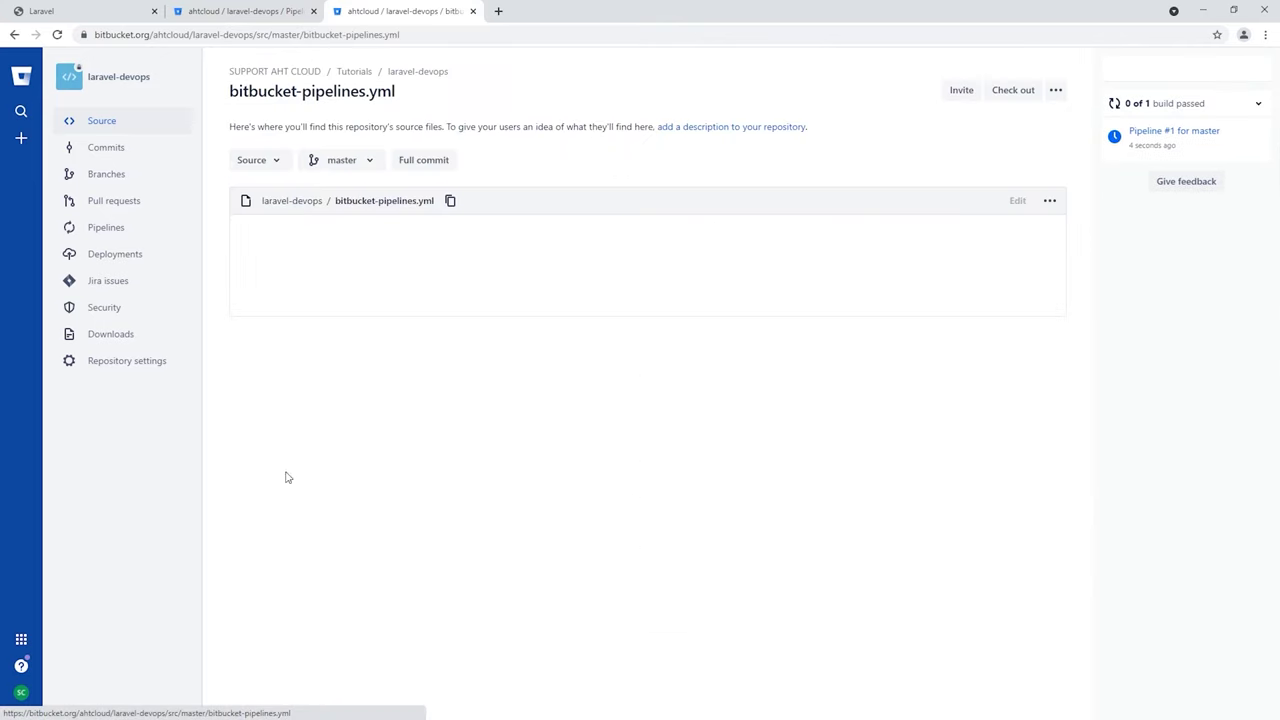
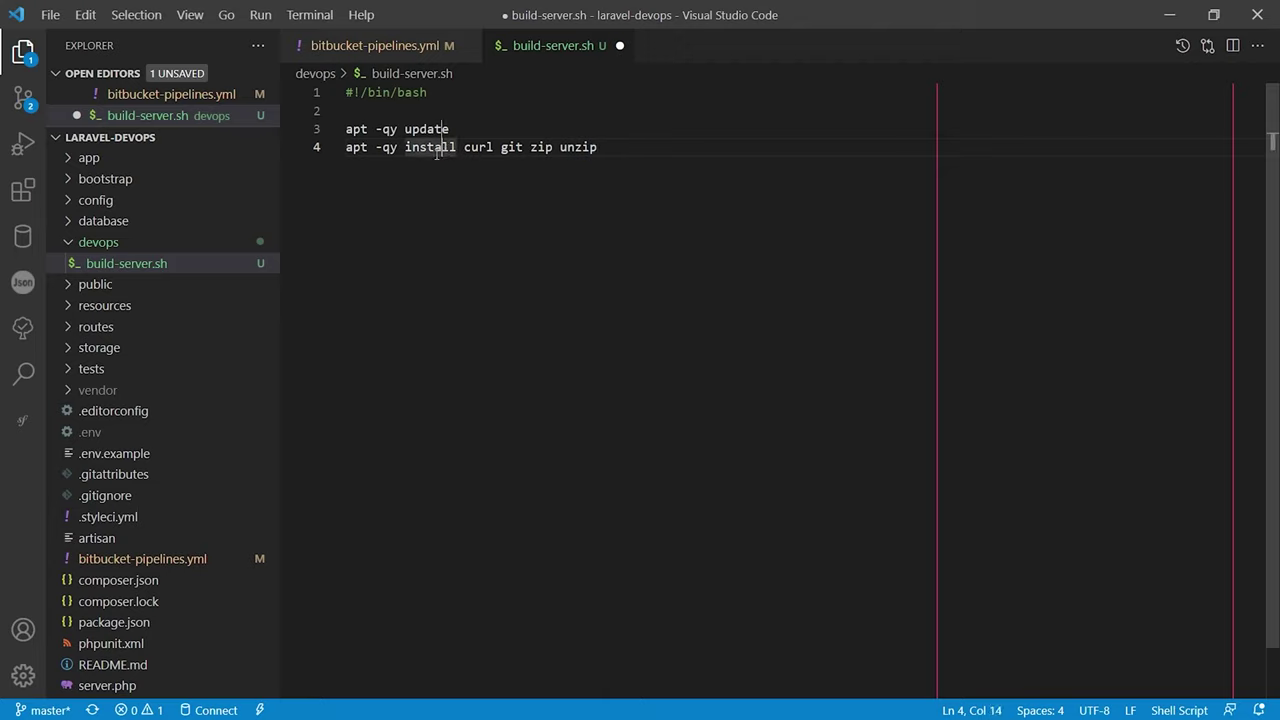
Step: Below the apt install line, add 'docker-php-ext-install pdo_mysql ctype bcmath zip' to build-server.sh
{"action": "left_click", "coordinate": [603, 146]}
{"action": "key", "text": "Return"}
{"action": "key", "text": "Return"}
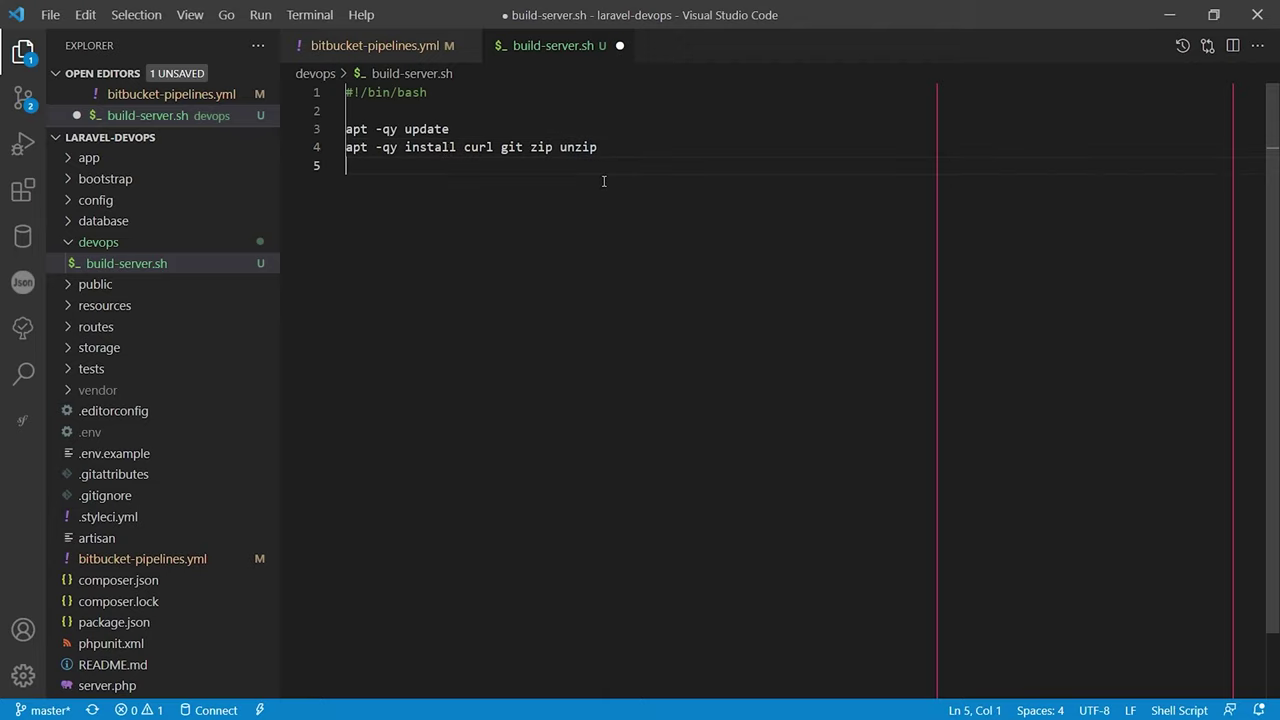
{"action": "type", "text": "doc"}
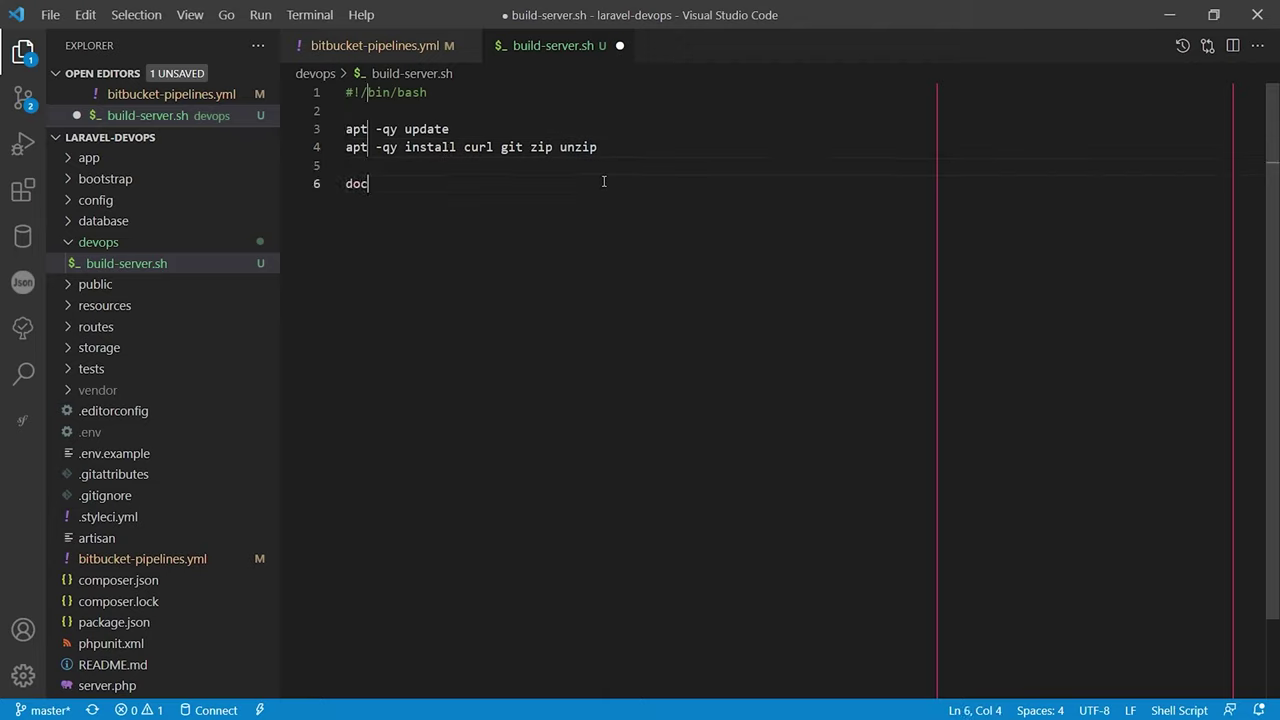
{"action": "type", "text": "ker-ph"}
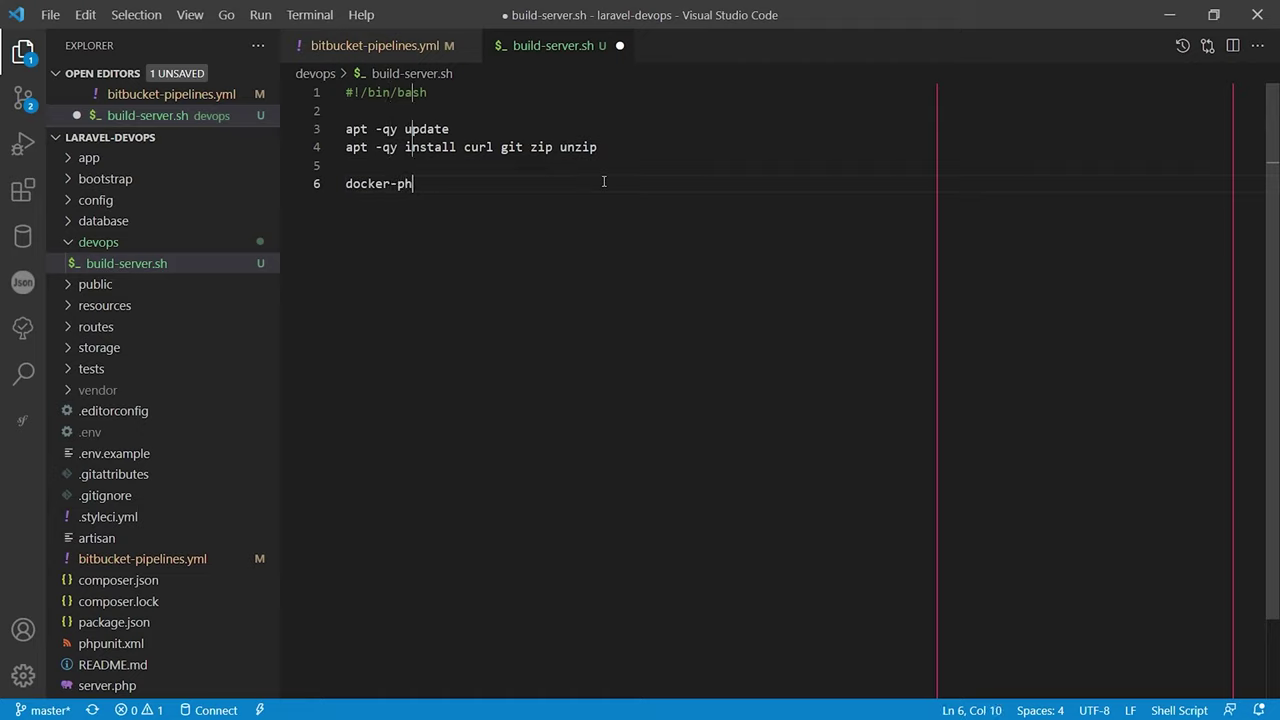
{"action": "type", "text": "p-ext-install "}
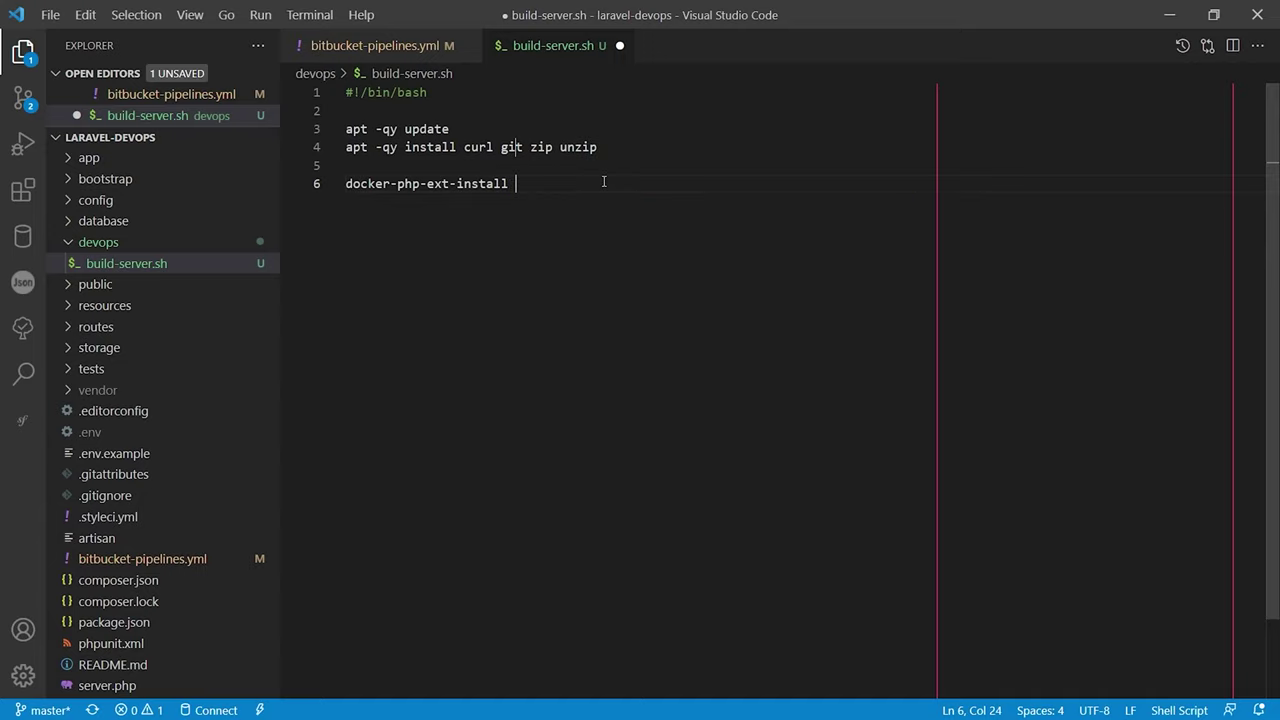
{"action": "type", "text": "p"}
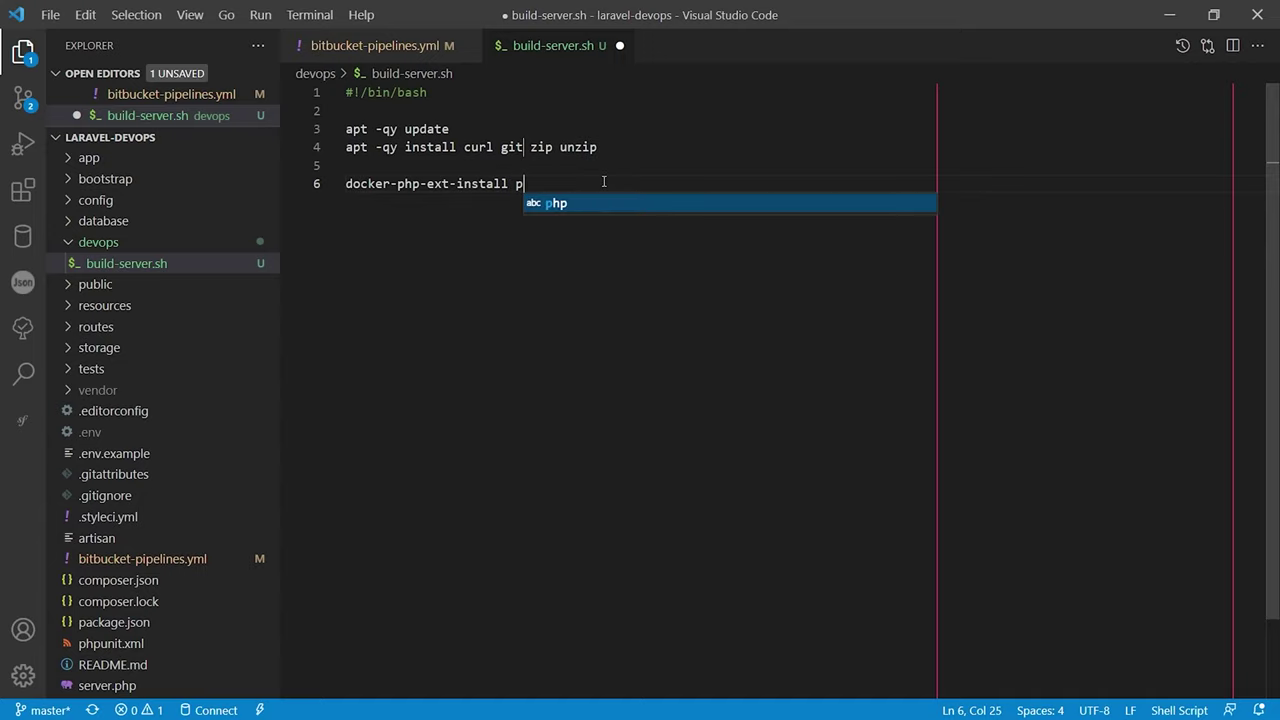
{"action": "type", "text": "do_mysql"}
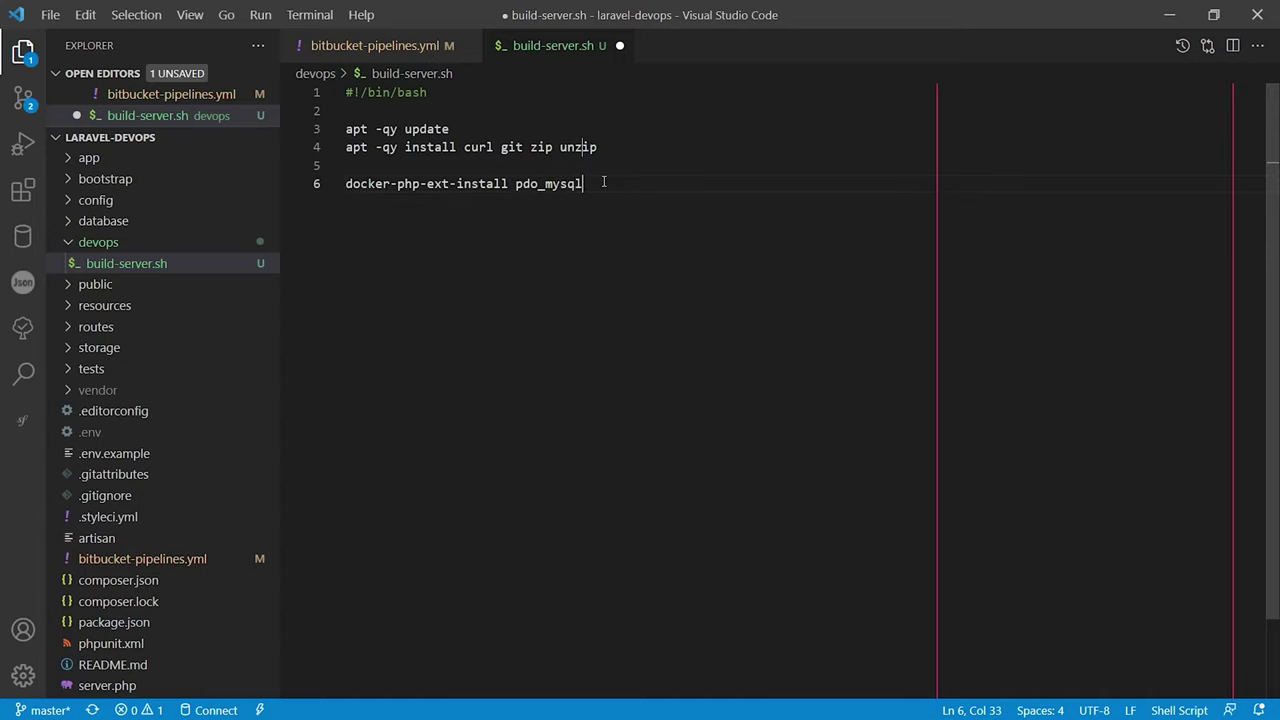
{"action": "type", "text": " ctype bcmath zip"}
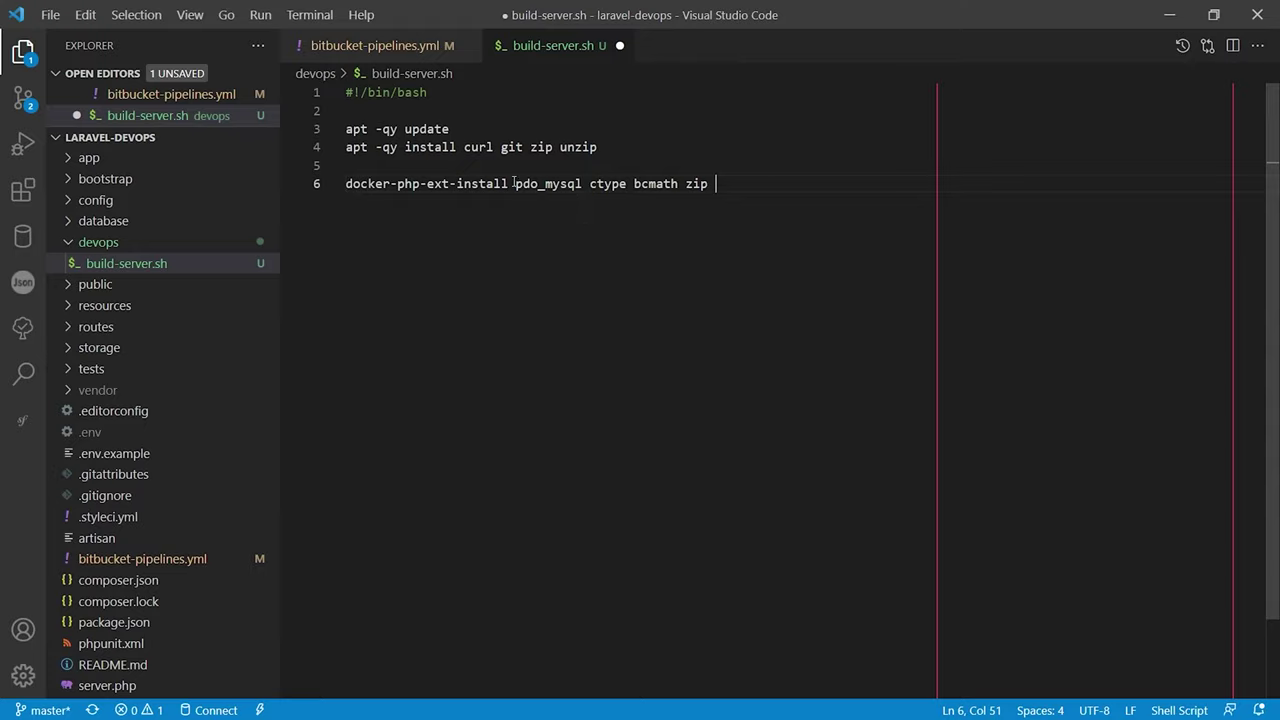
{"action": "left_click_drag", "start_coordinate": [514, 183], "coordinate": [345, 185]}
{"action": "double_click", "coordinate": [600, 183]}
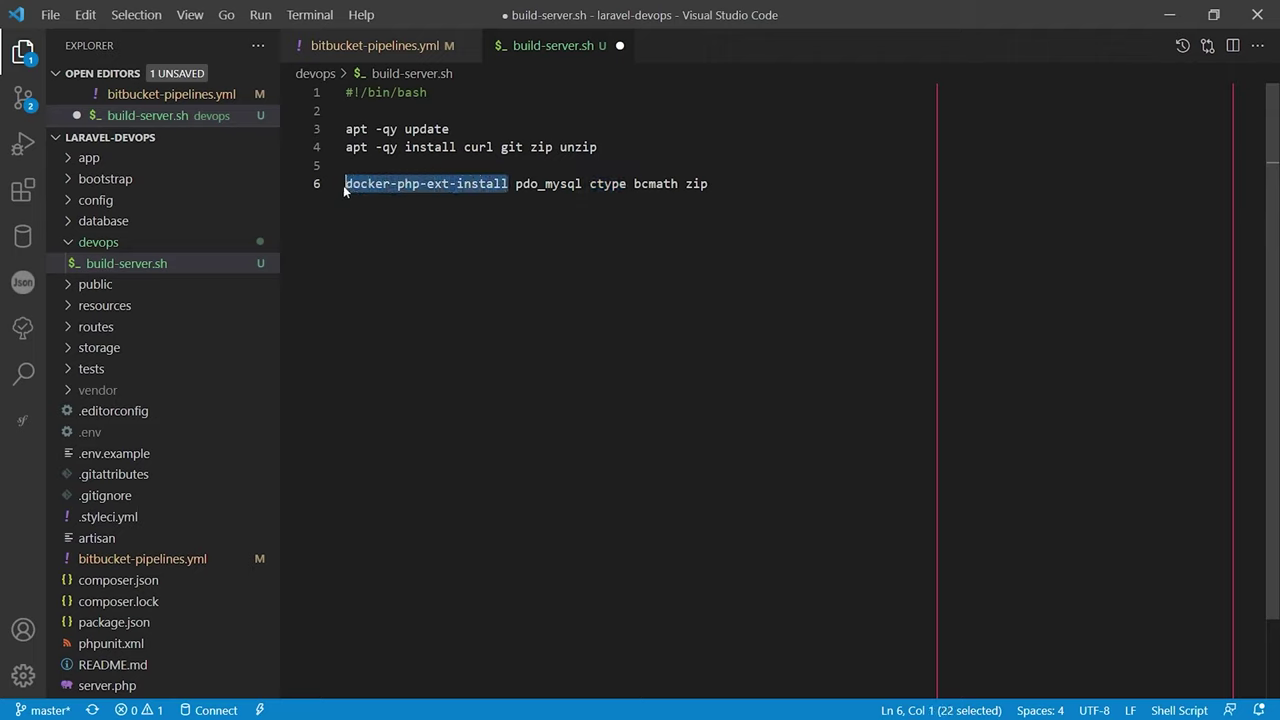
{"action": "left_click", "coordinate": [408, 46]}
{"action": "left_click_drag", "start_coordinate": [355, 111], "coordinate": [472, 111]}
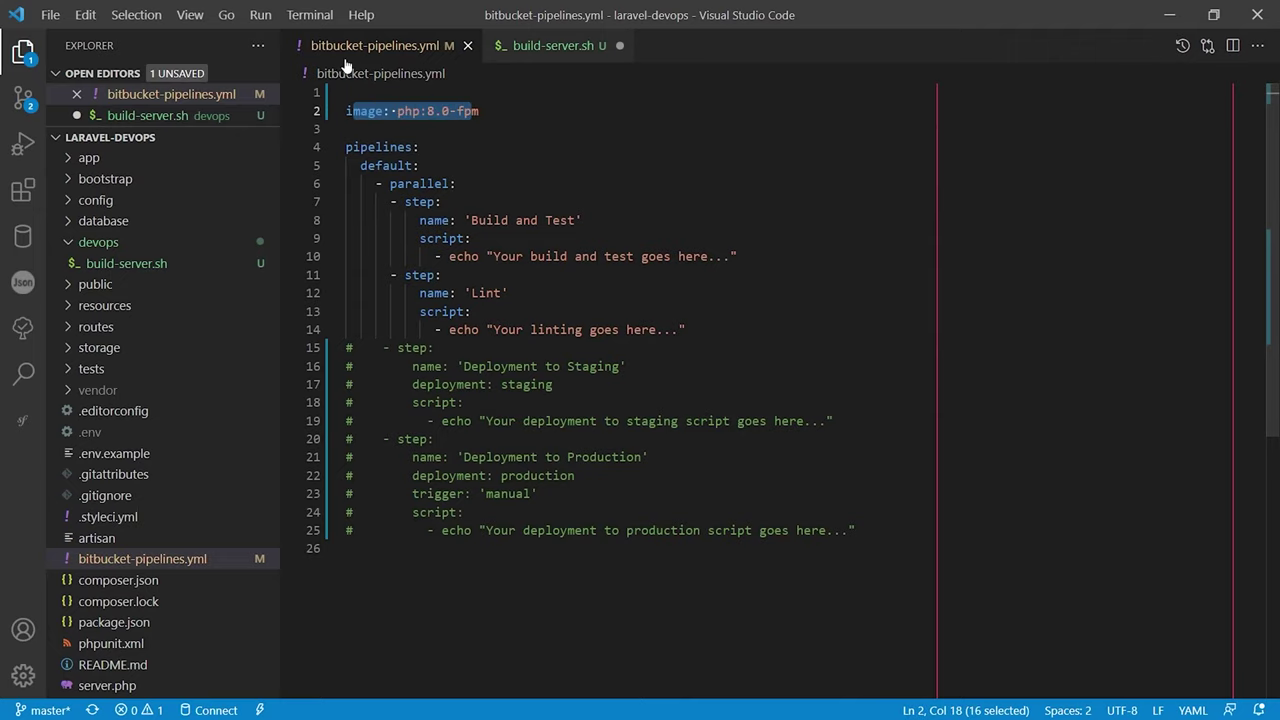
{"action": "left_click", "coordinate": [520, 46]}
{"action": "left_click", "coordinate": [393, 184]}
{"action": "left_click_drag", "start_coordinate": [353, 184], "coordinate": [750, 180]}
{"action": "left_click", "coordinate": [410, 46]}
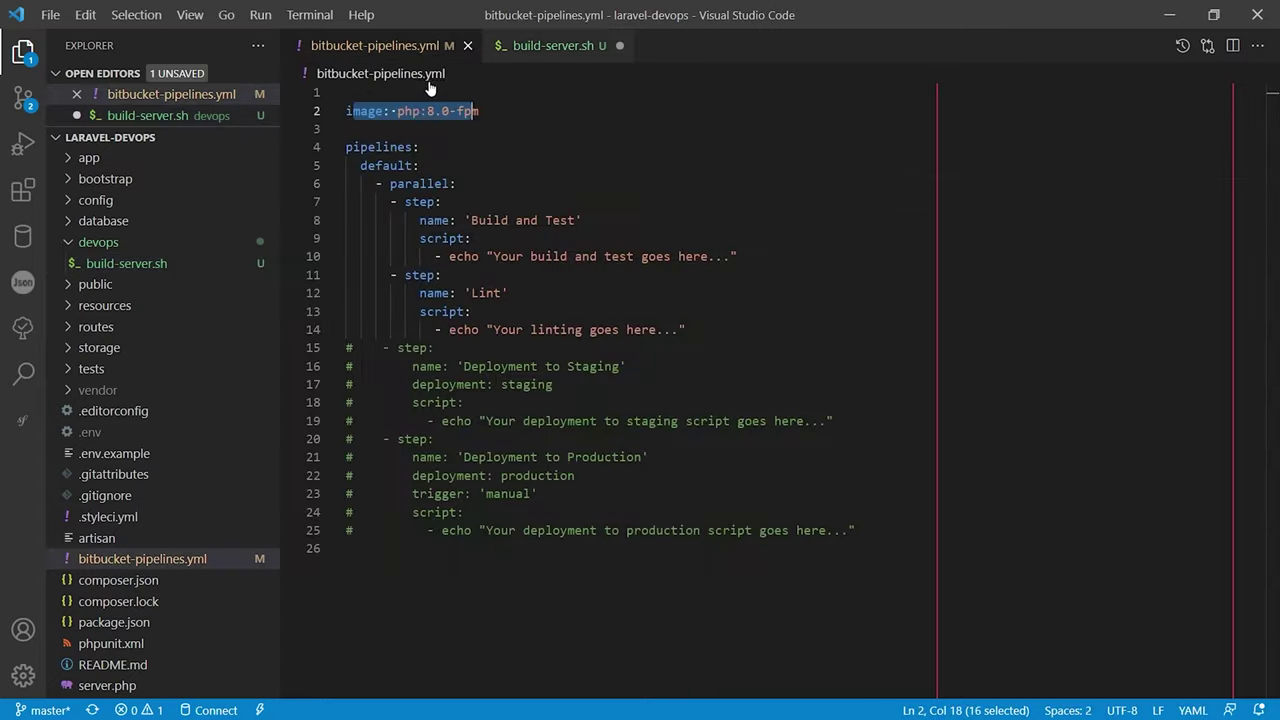
{"action": "left_click_drag", "start_coordinate": [427, 111], "coordinate": [451, 111]}
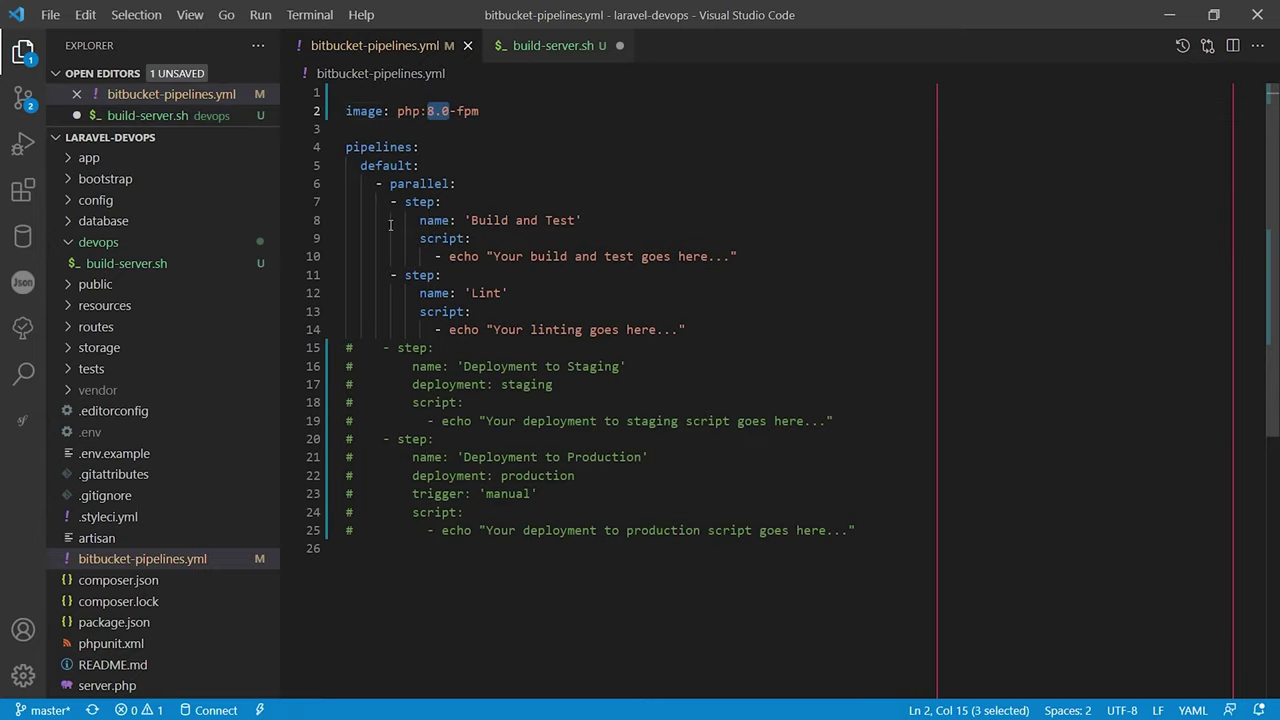
{"action": "left_click", "coordinate": [516, 46]}
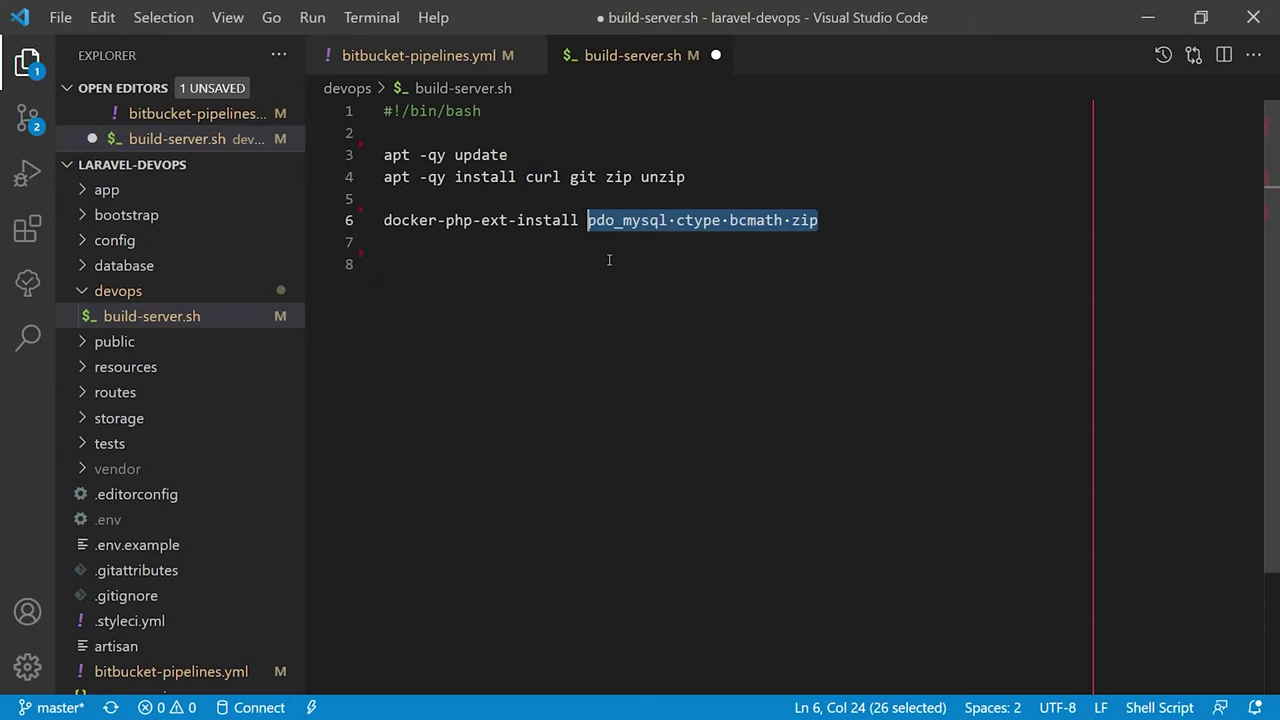
{"action": "left_click", "coordinate": [608, 260]}
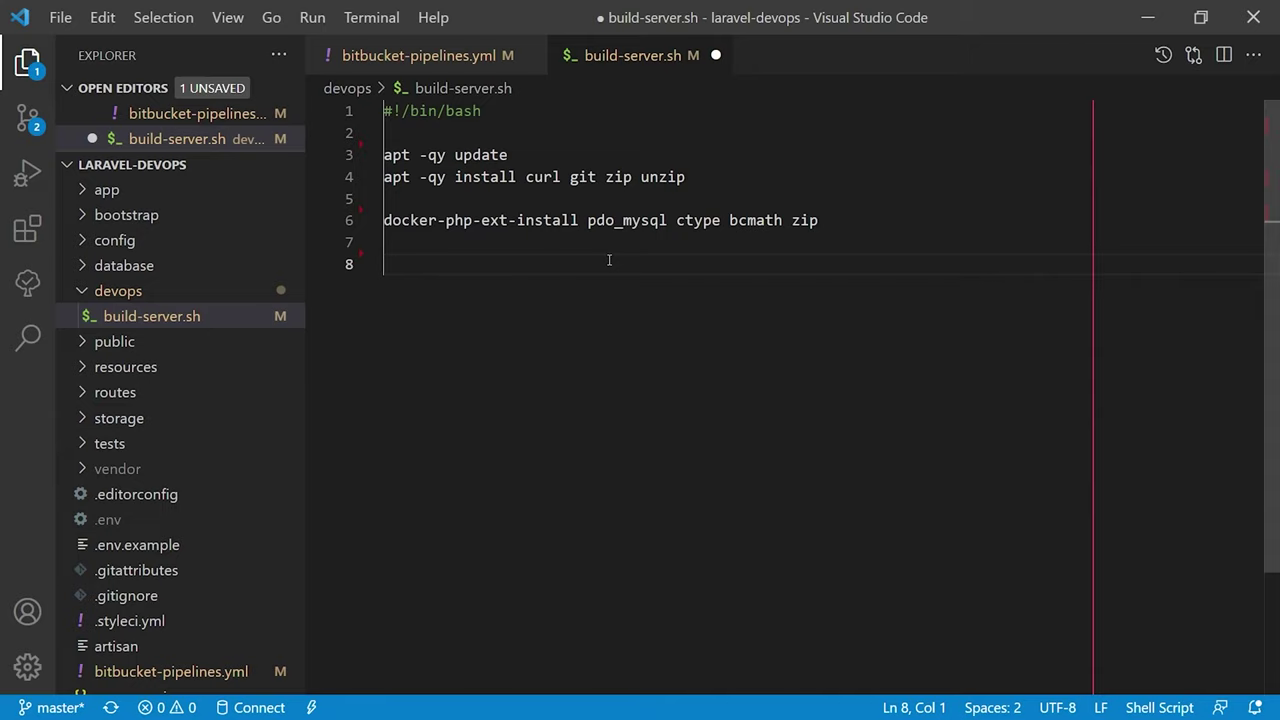
{"action": "type", "text": "curl "}
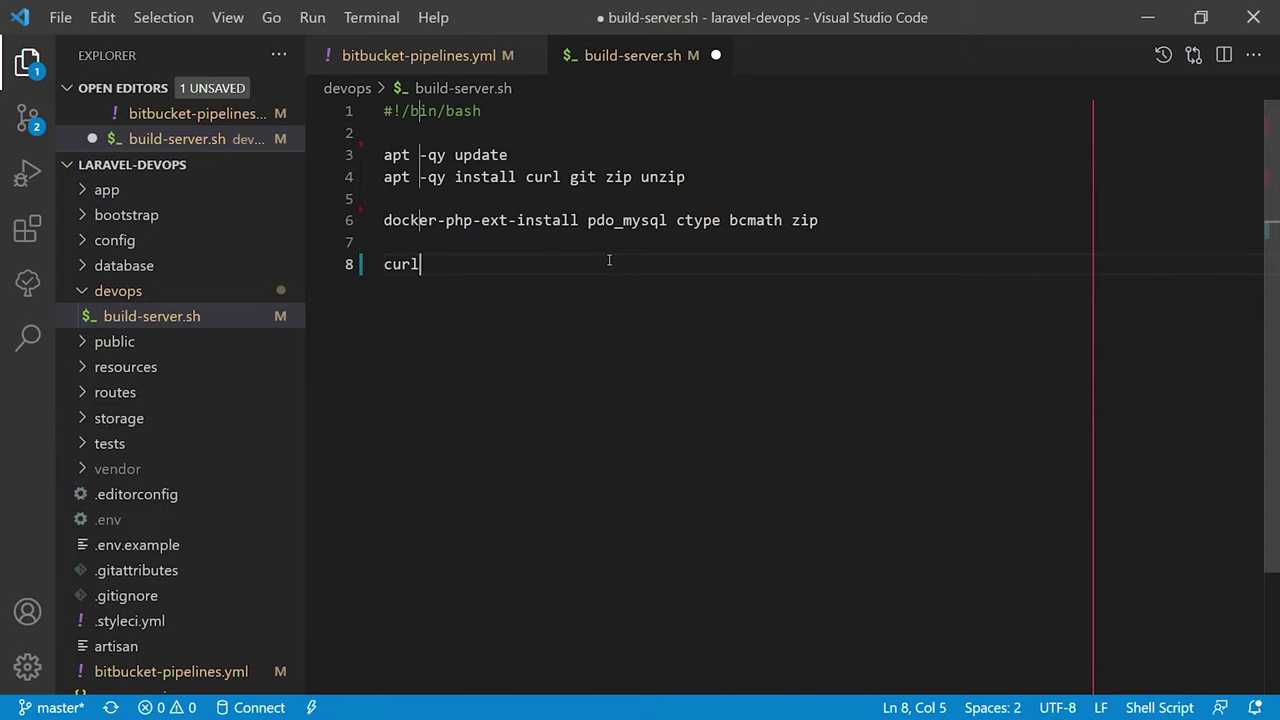
{"action": "type", "text": "--silent"}
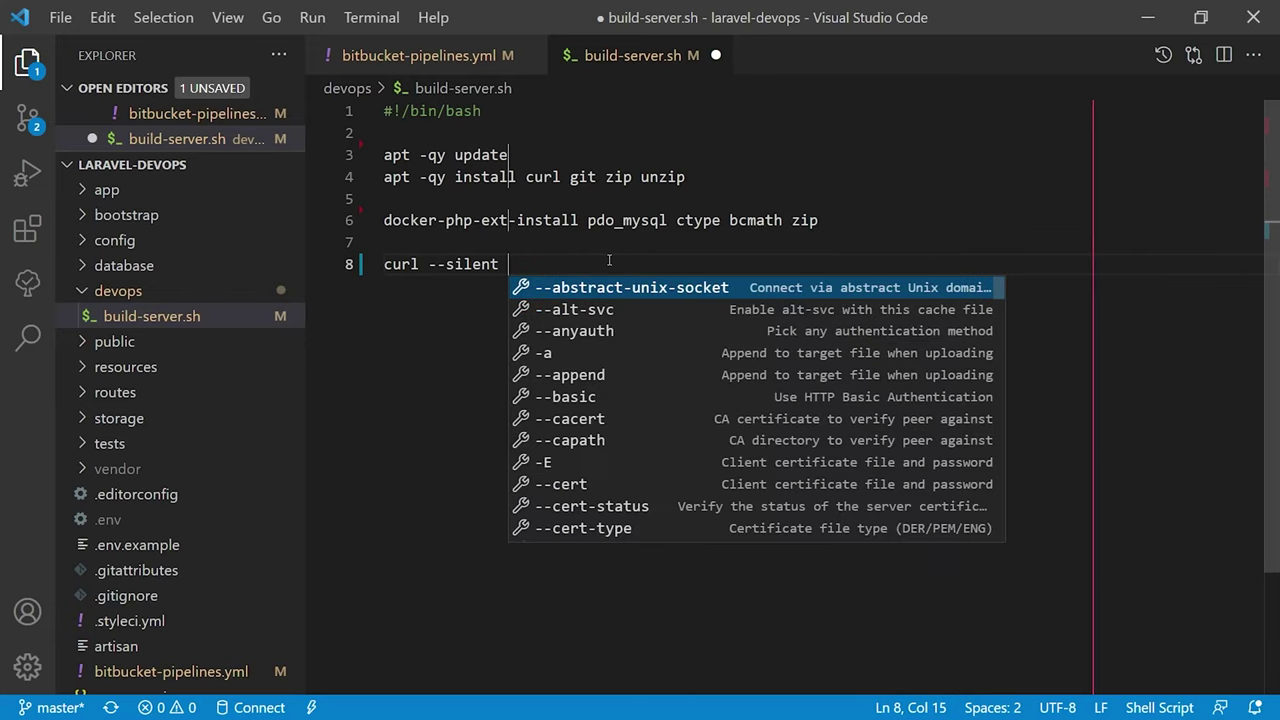
{"action": "type", "text": "--"}
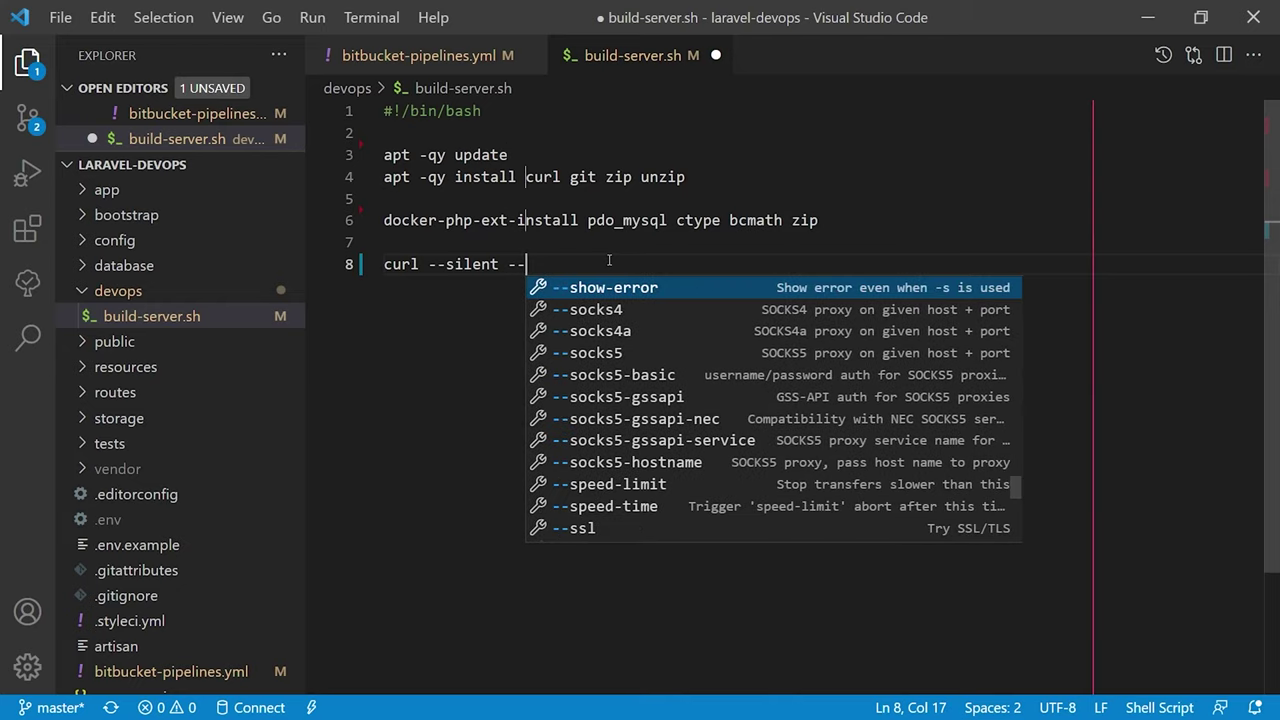
{"action": "type", "text": "show-er"}
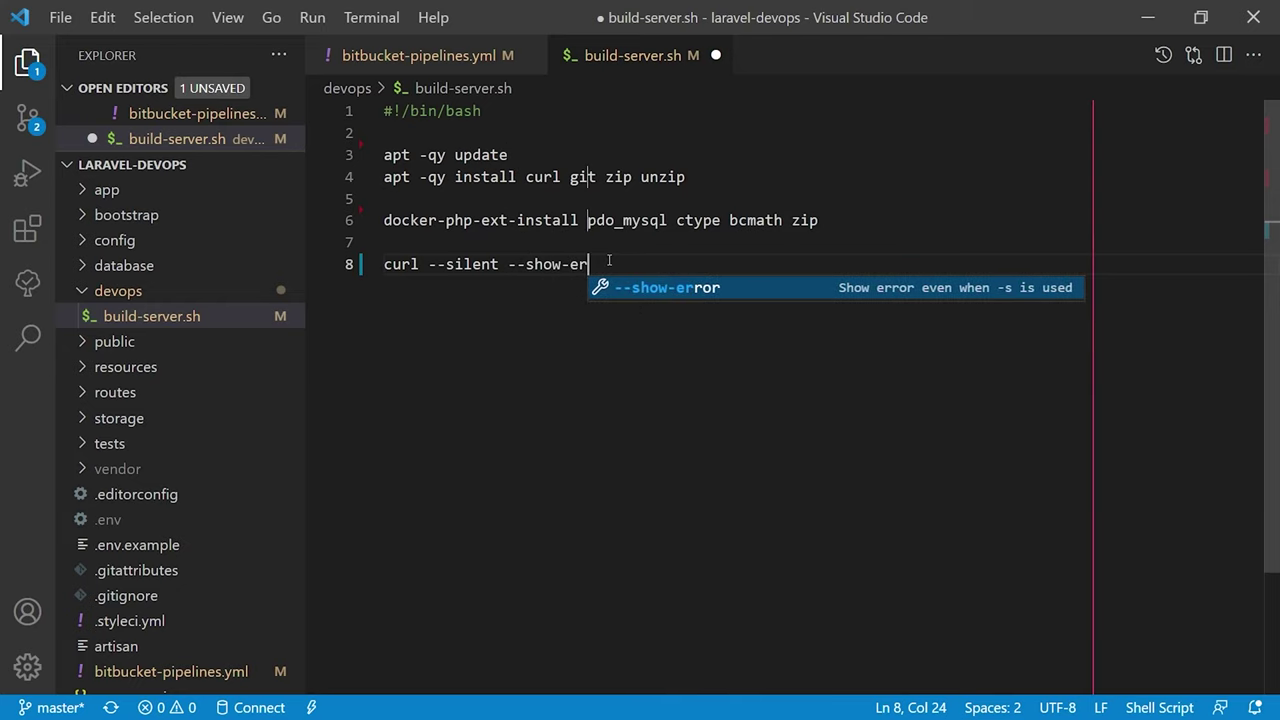
{"action": "type", "text": "ror "}
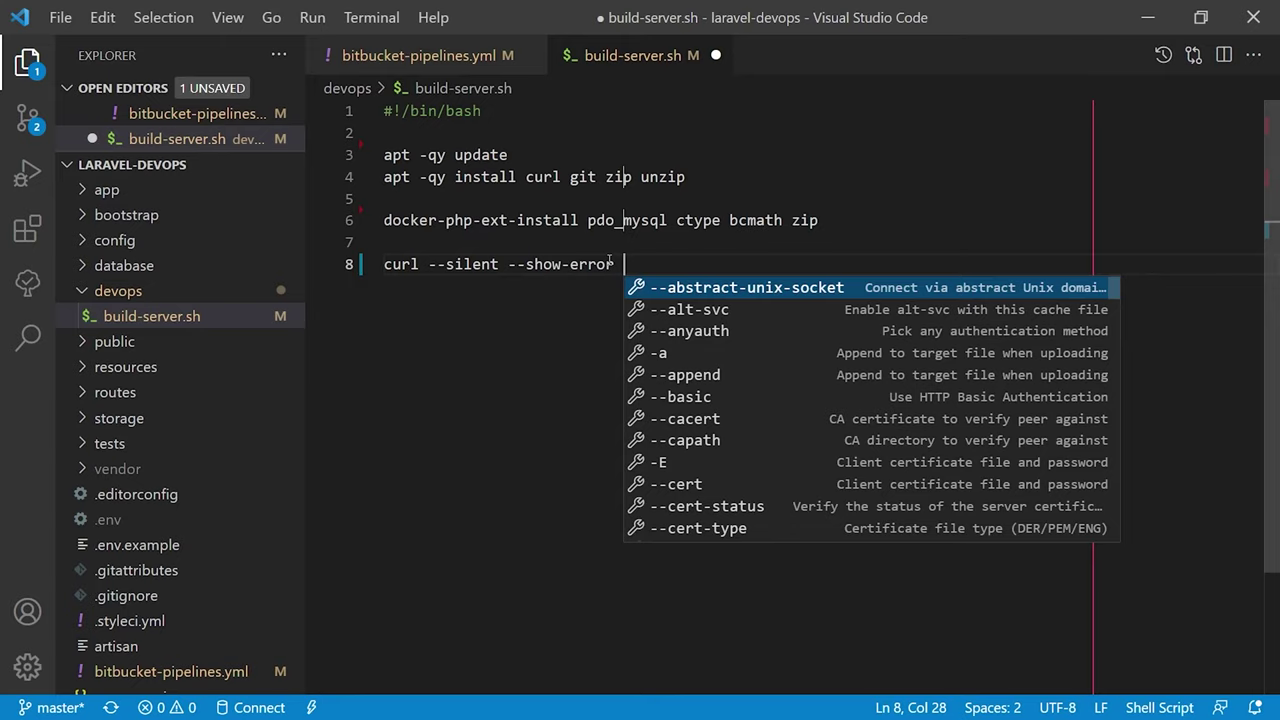
{"action": "type", "text": "https:"}
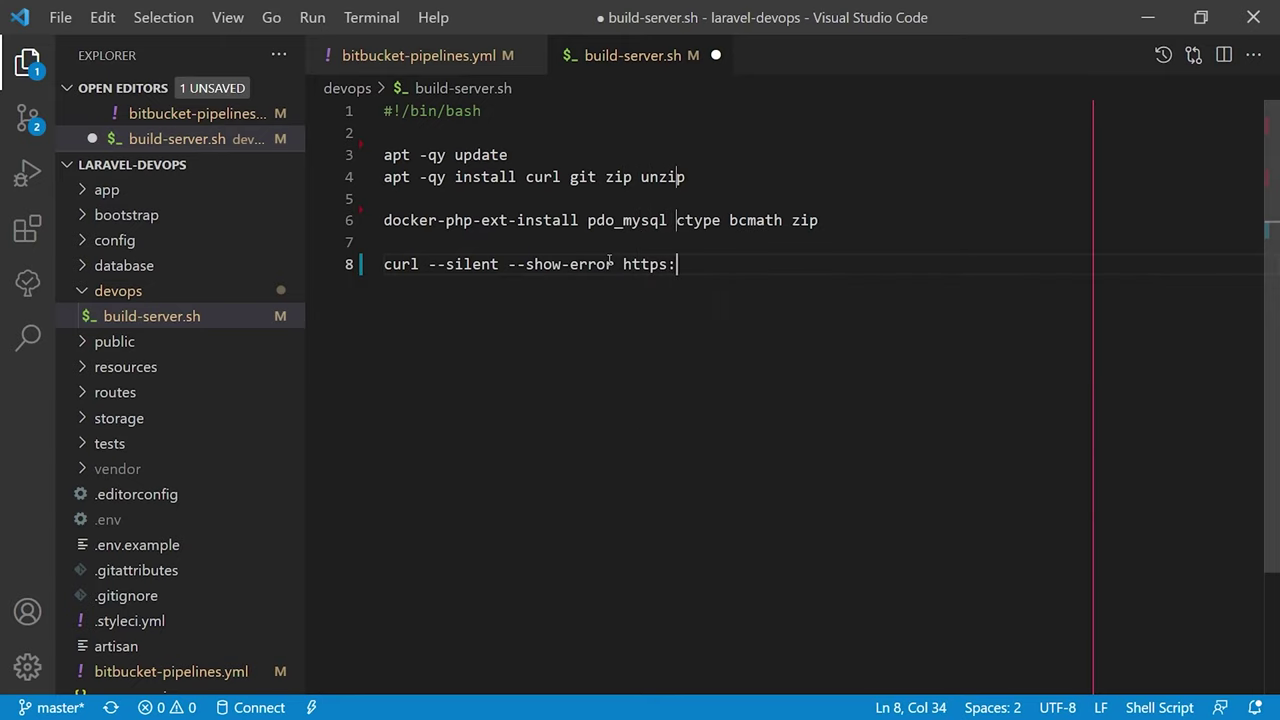
{"action": "type", "text": "//getco"}
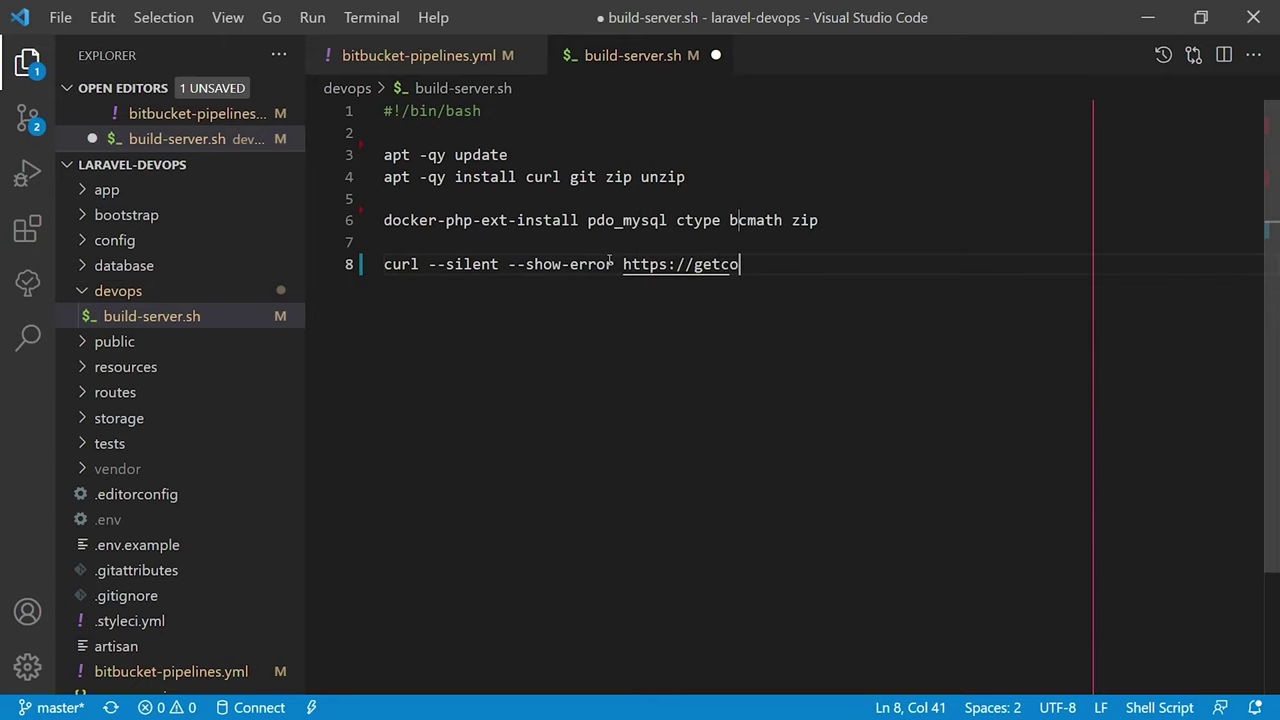
{"action": "type", "text": "mposer.or"}
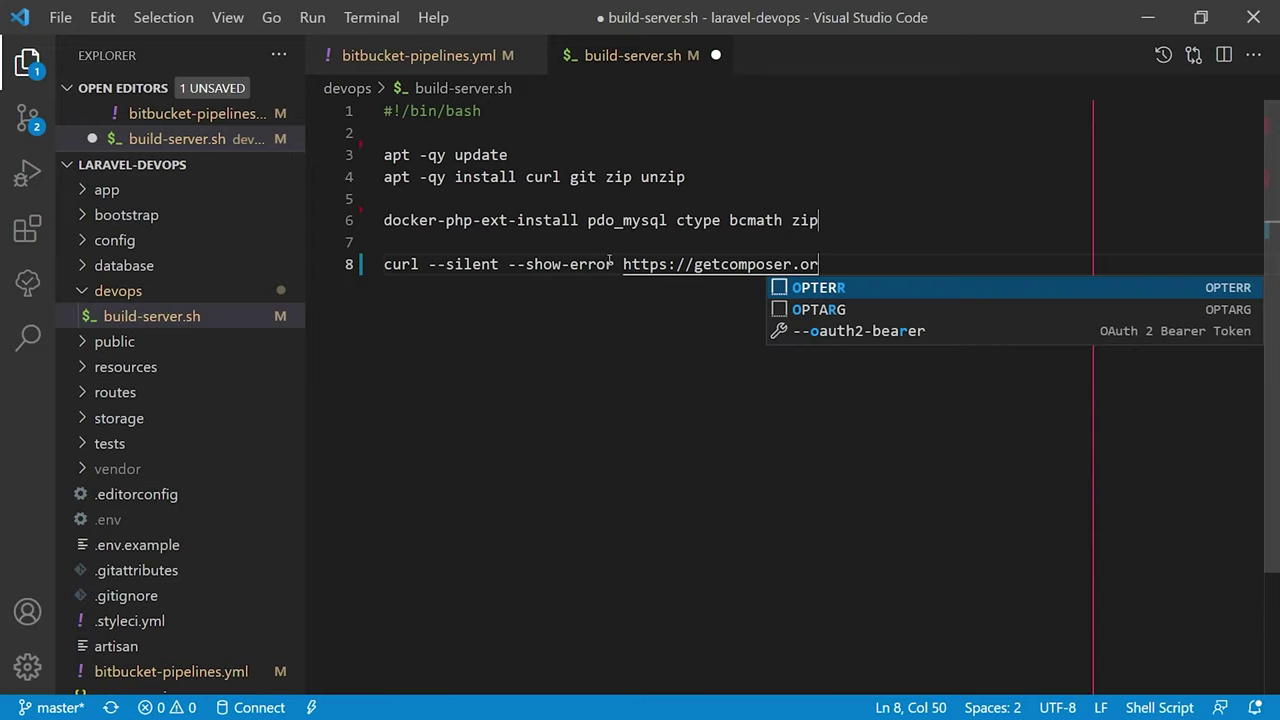
{"action": "type", "text": "g/inst"}
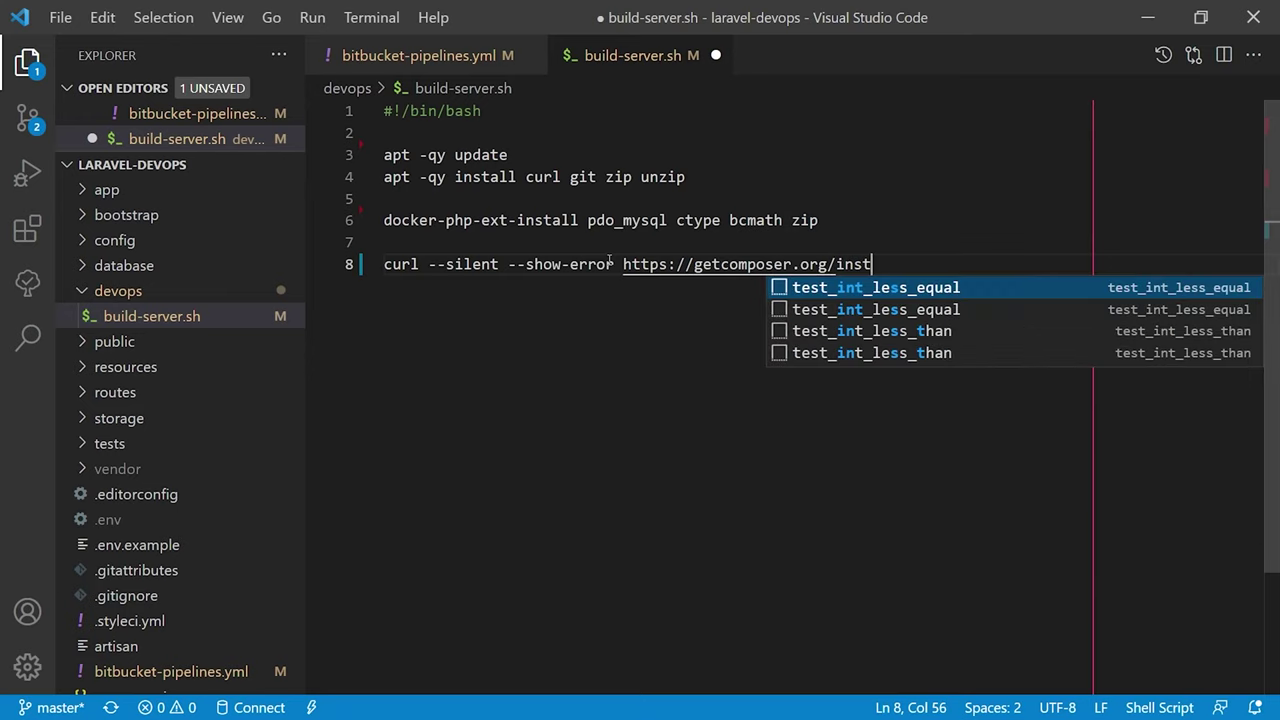
{"action": "type", "text": "aller | "}
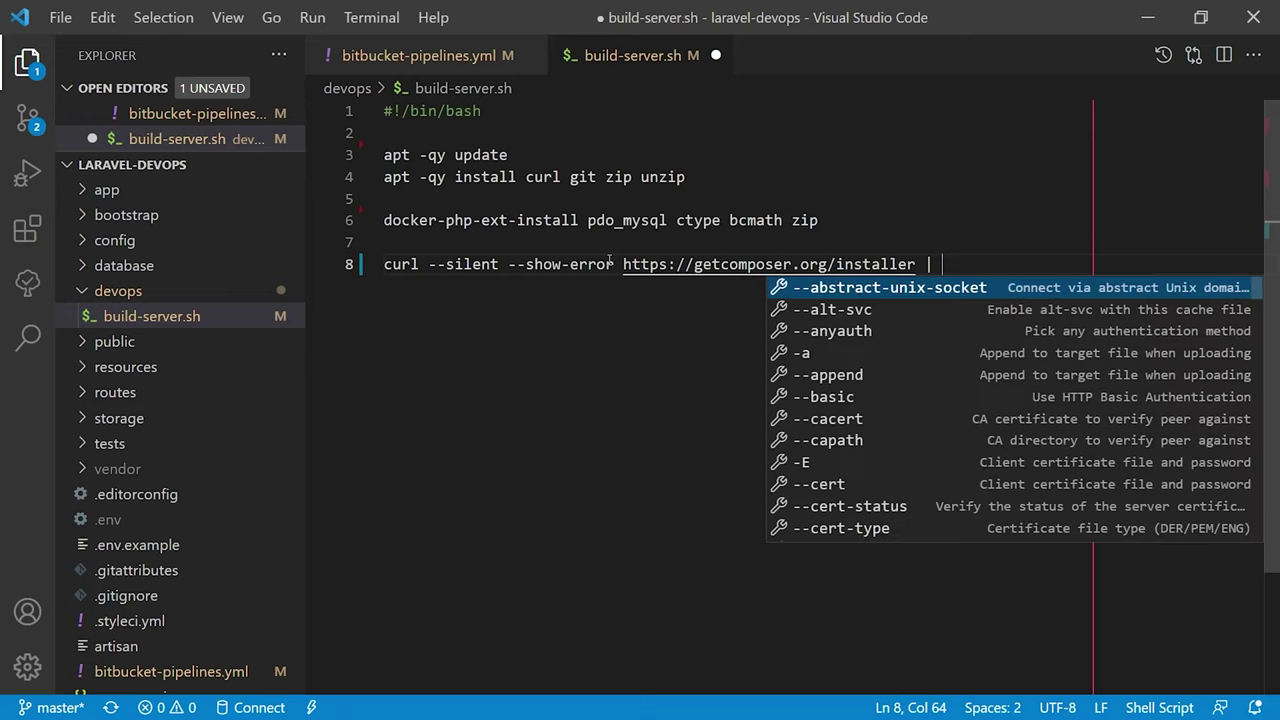
{"action": "type", "text": "p"}
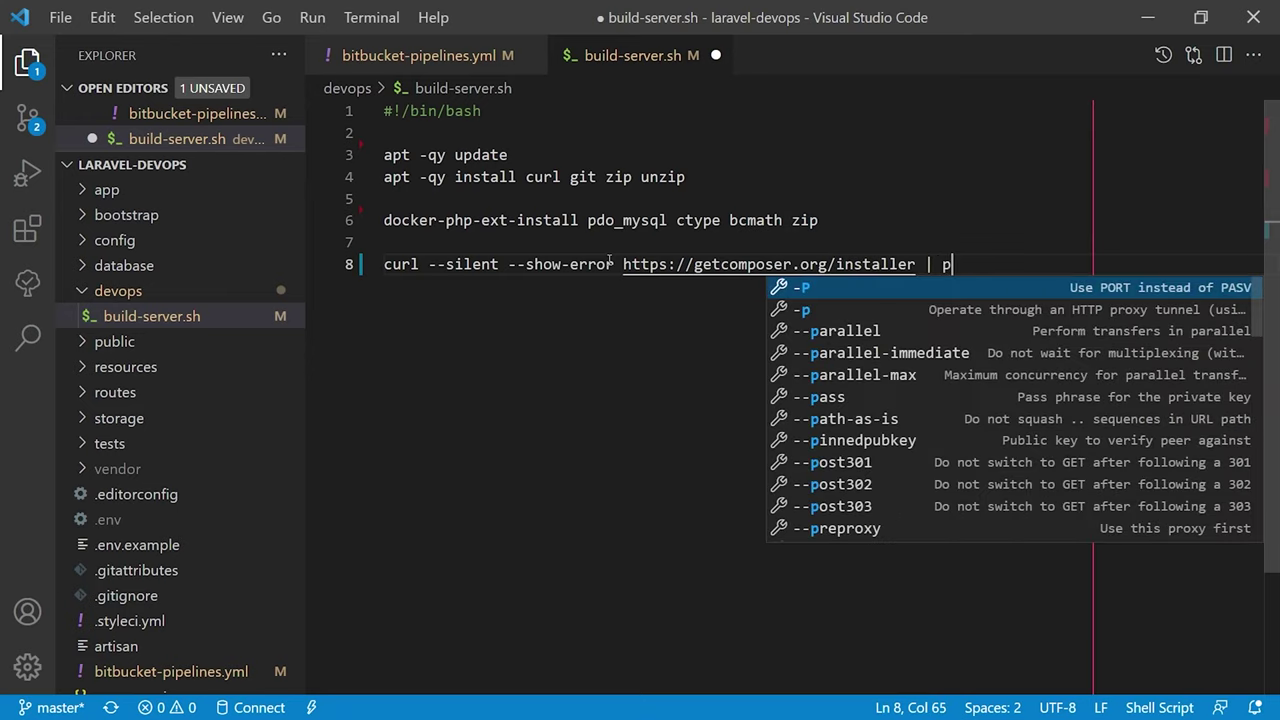
{"action": "type", "text": "hp -- "}
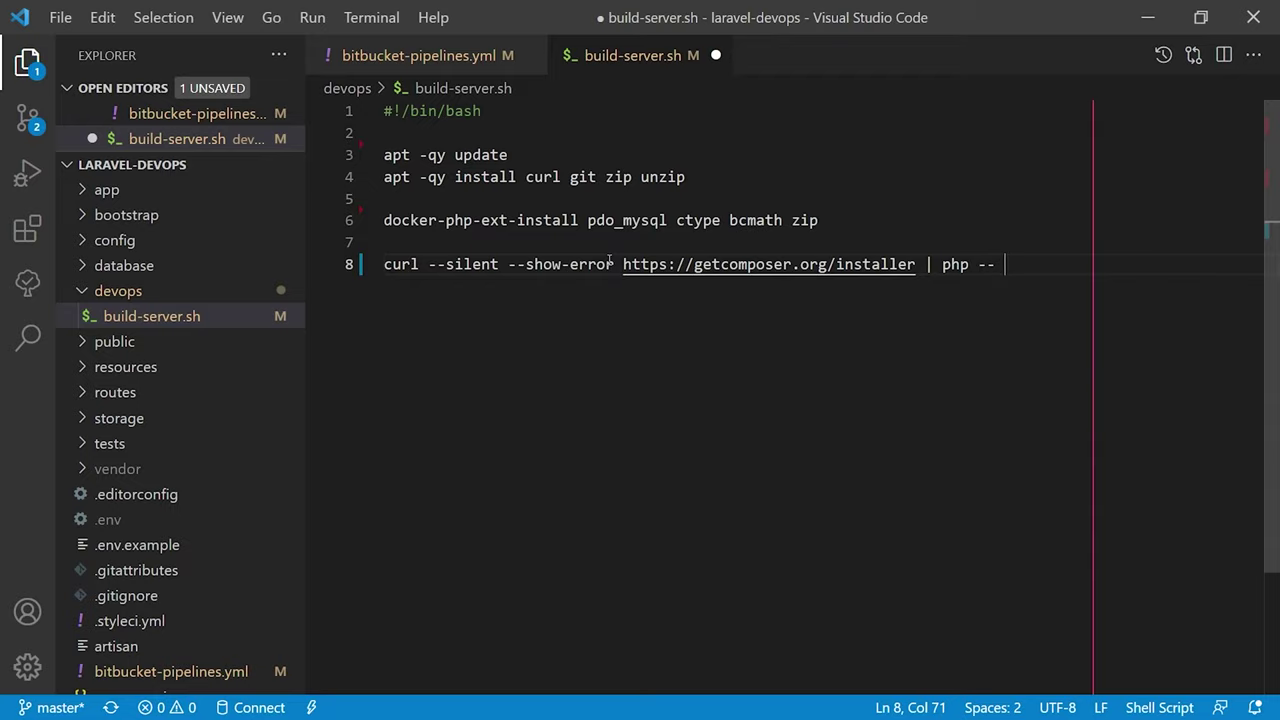
{"action": "type", "text": "--install-"}
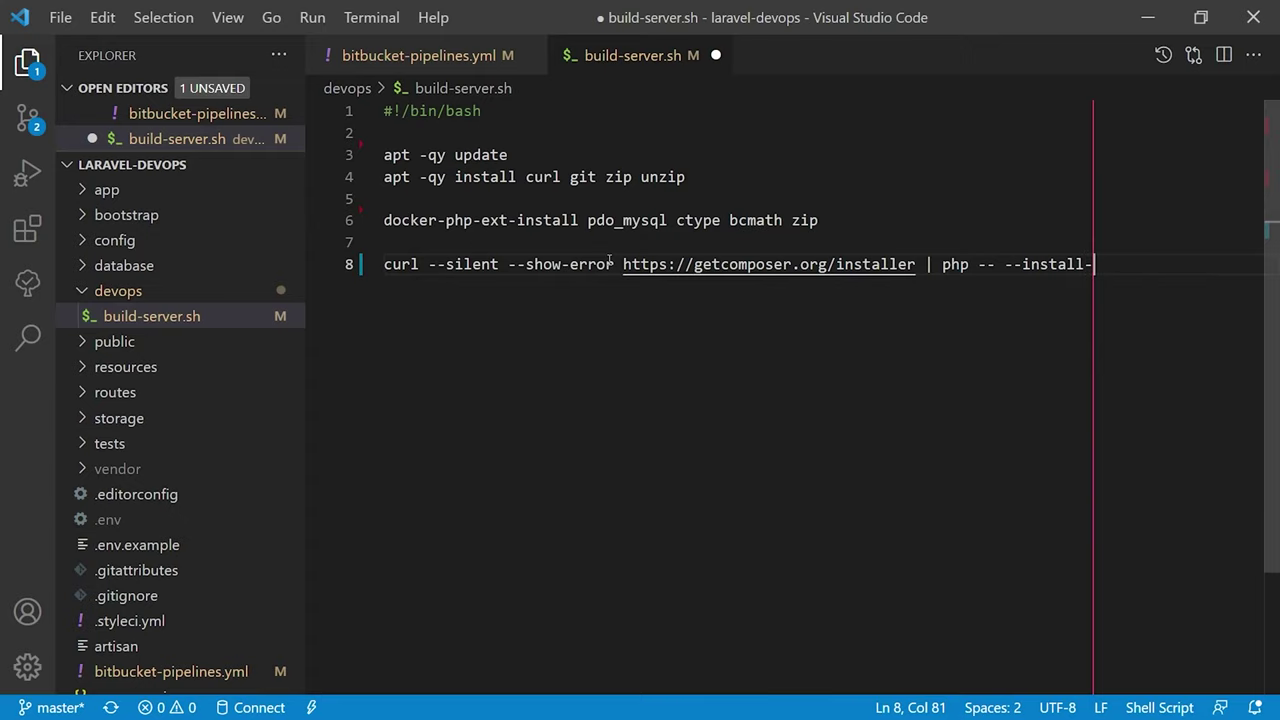
{"action": "type", "text": "dir=/usr/local"}
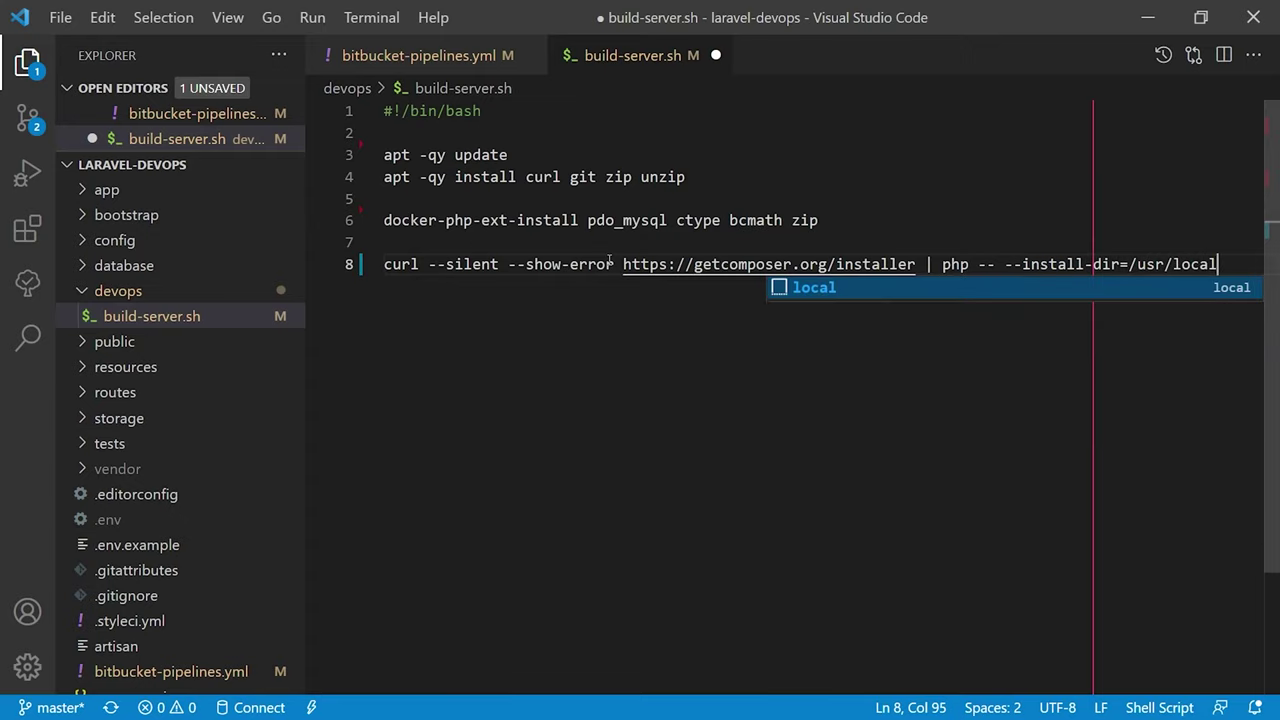
{"action": "type", "text": "/bin"}
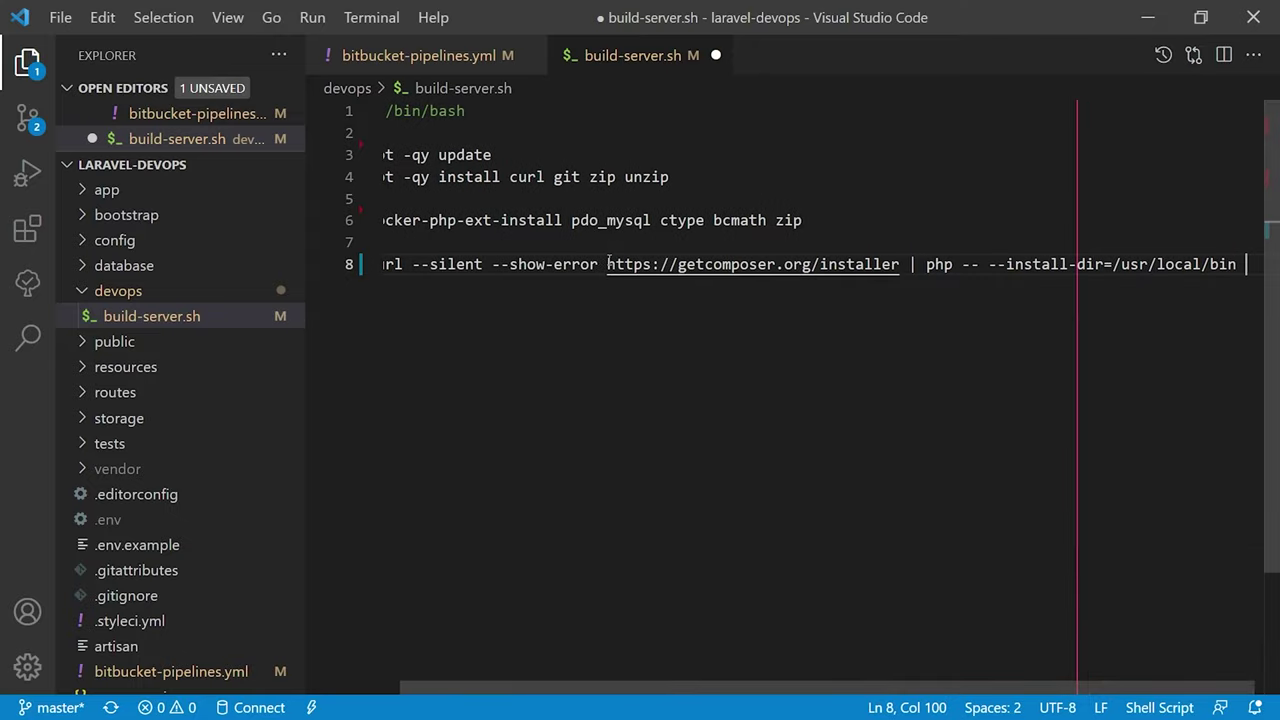
{"action": "type", "text": " --f"}
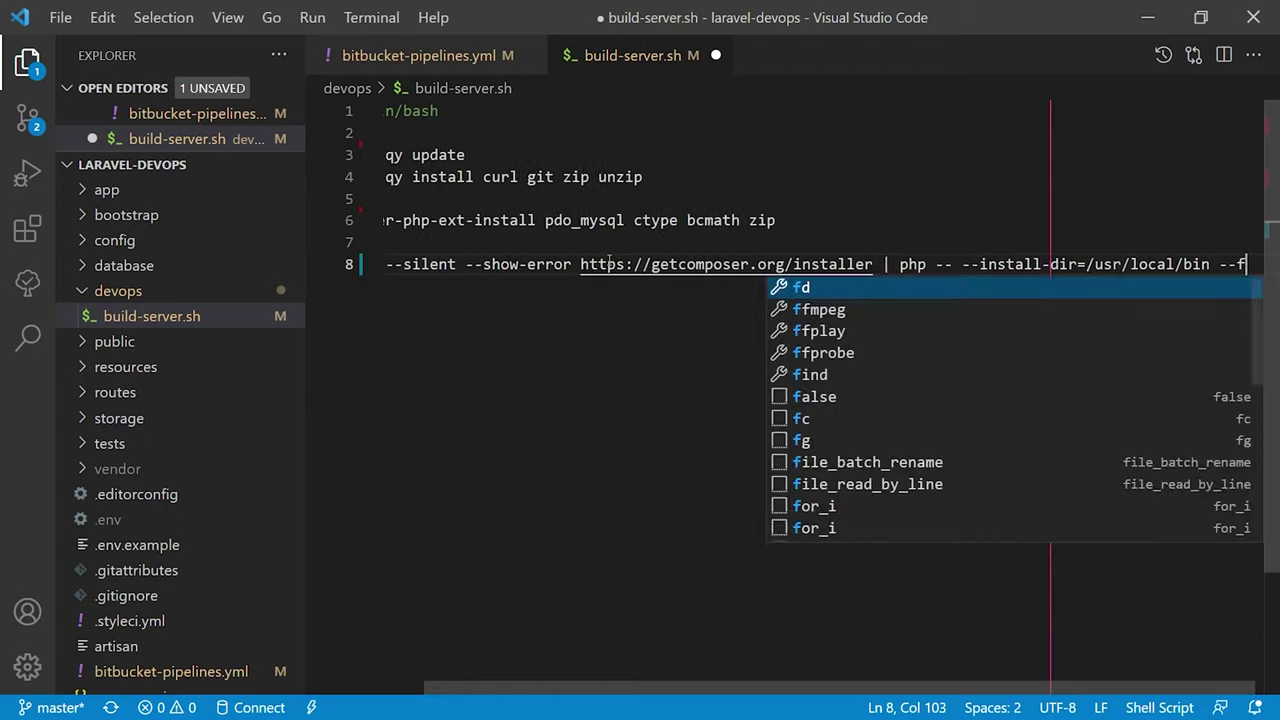
{"action": "type", "text": "ilename=composer"}
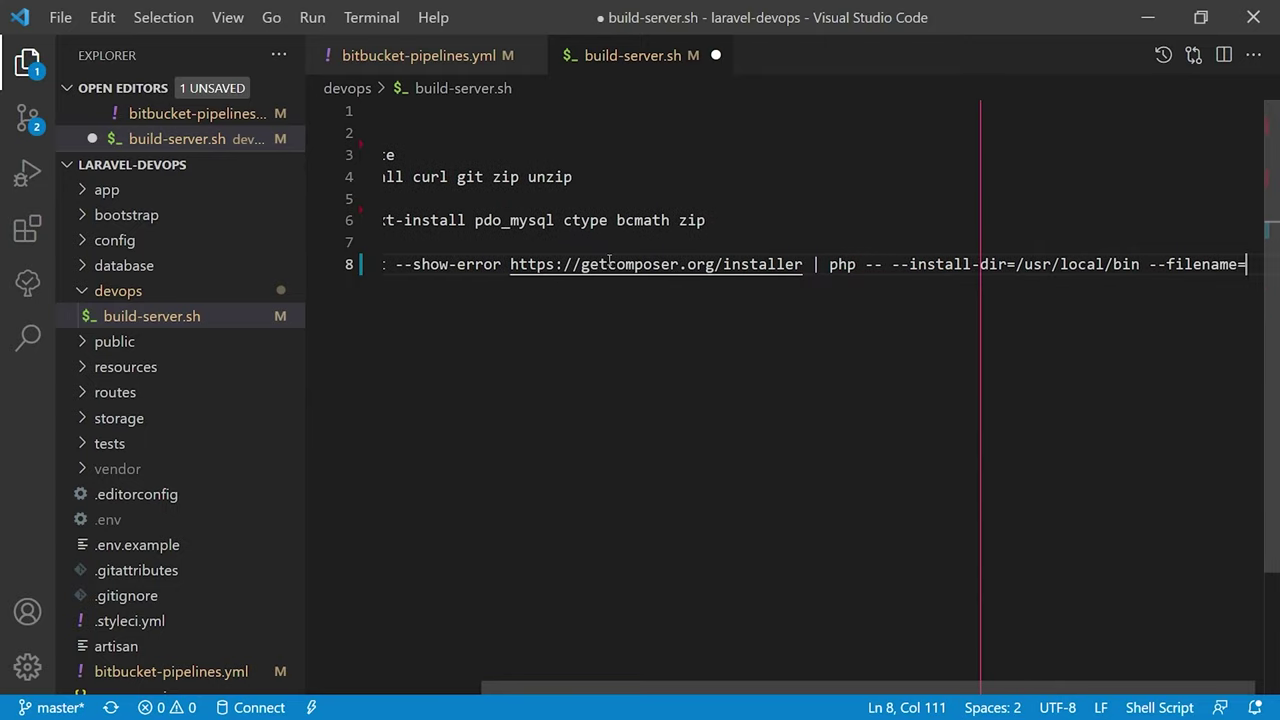
{"action": "key", "text": "Return"}
{"action": "key", "text": "Return"}
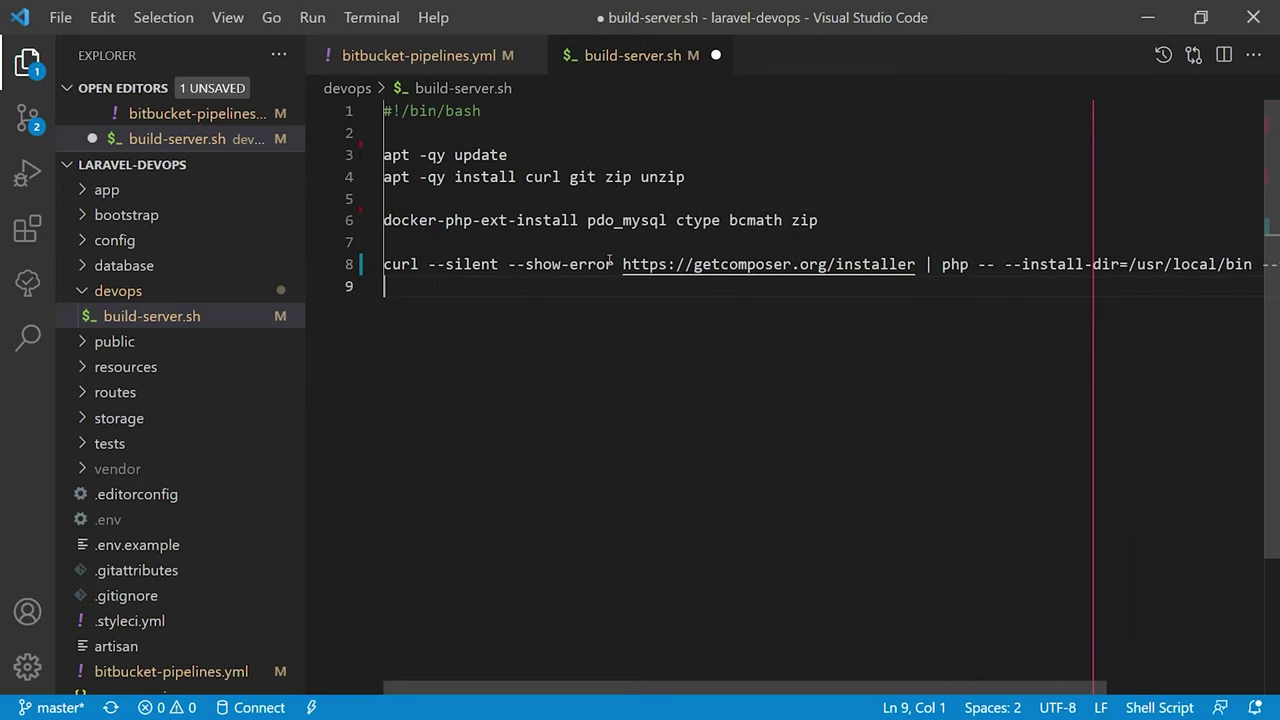
{"action": "key", "text": "Up"}
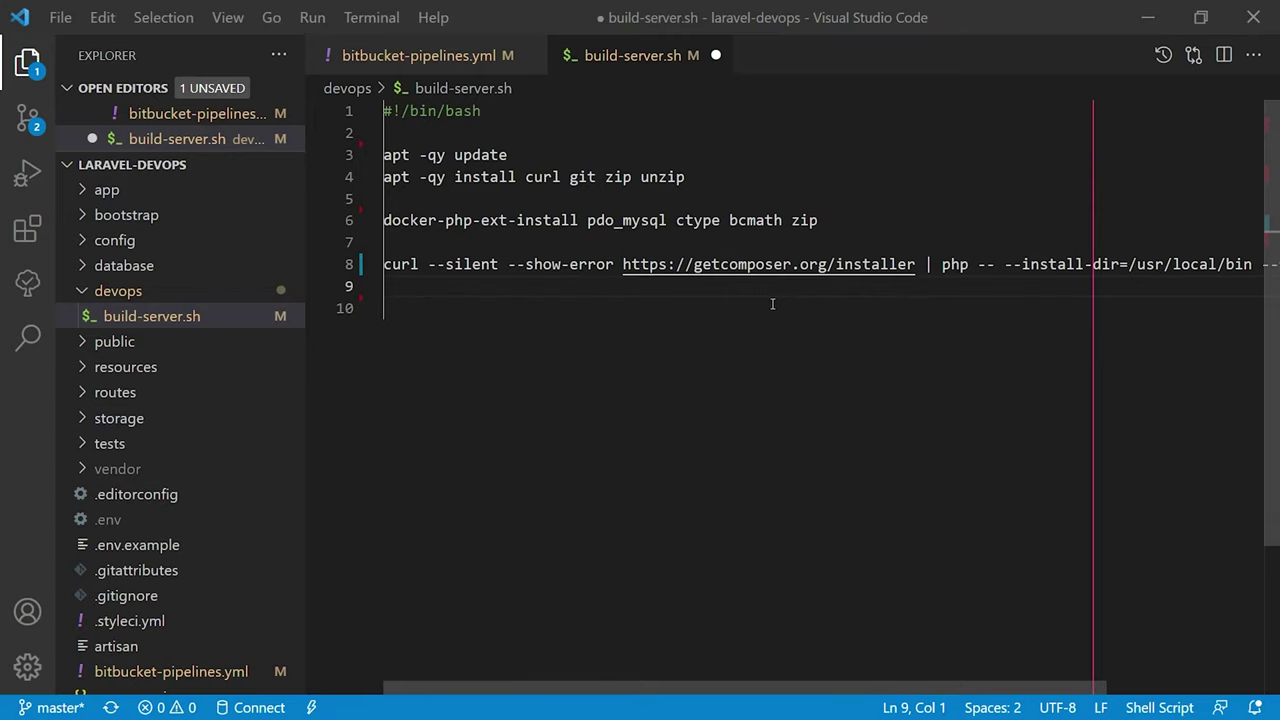
{"action": "left_click_drag", "start_coordinate": [995, 264], "coordinate": [1205, 264]}
{"action": "left_click", "coordinate": [797, 300]}
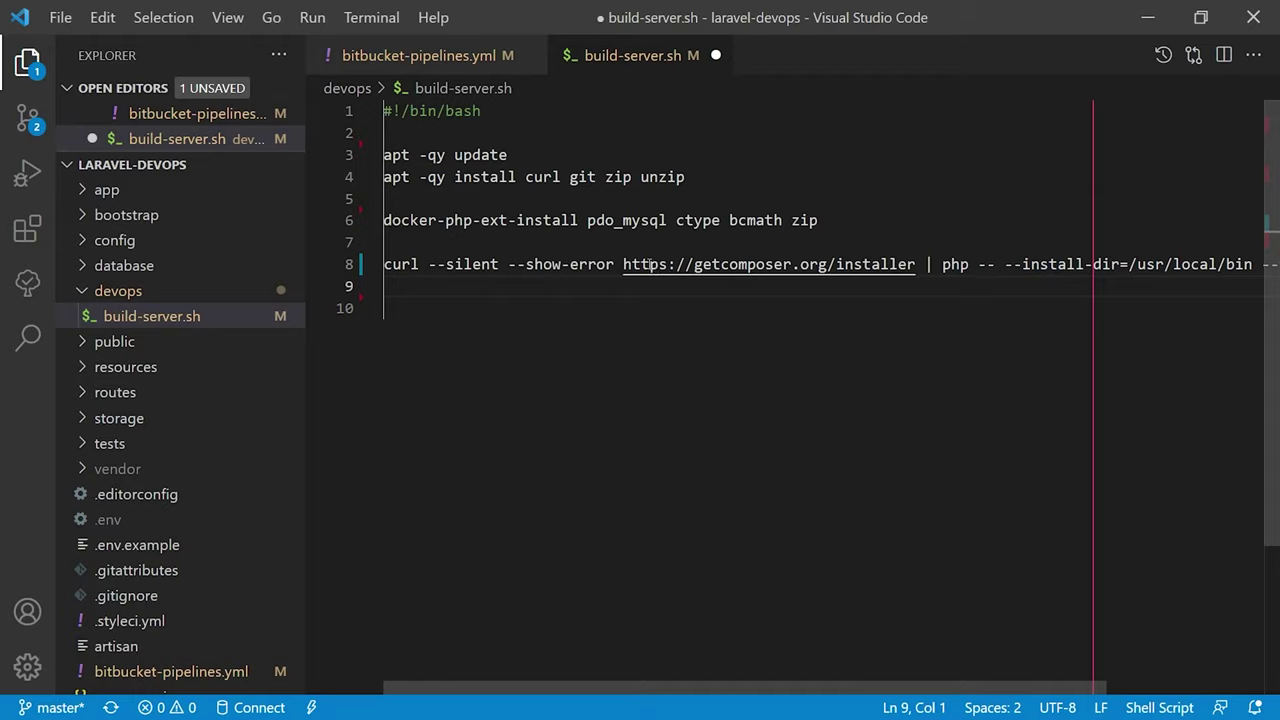
Step: Download the Composer installer from its URL and open the file in Notepad++
{"action": "left_click", "coordinate": [689, 271]}
{"action": "double_click", "coordinate": [689, 268]}
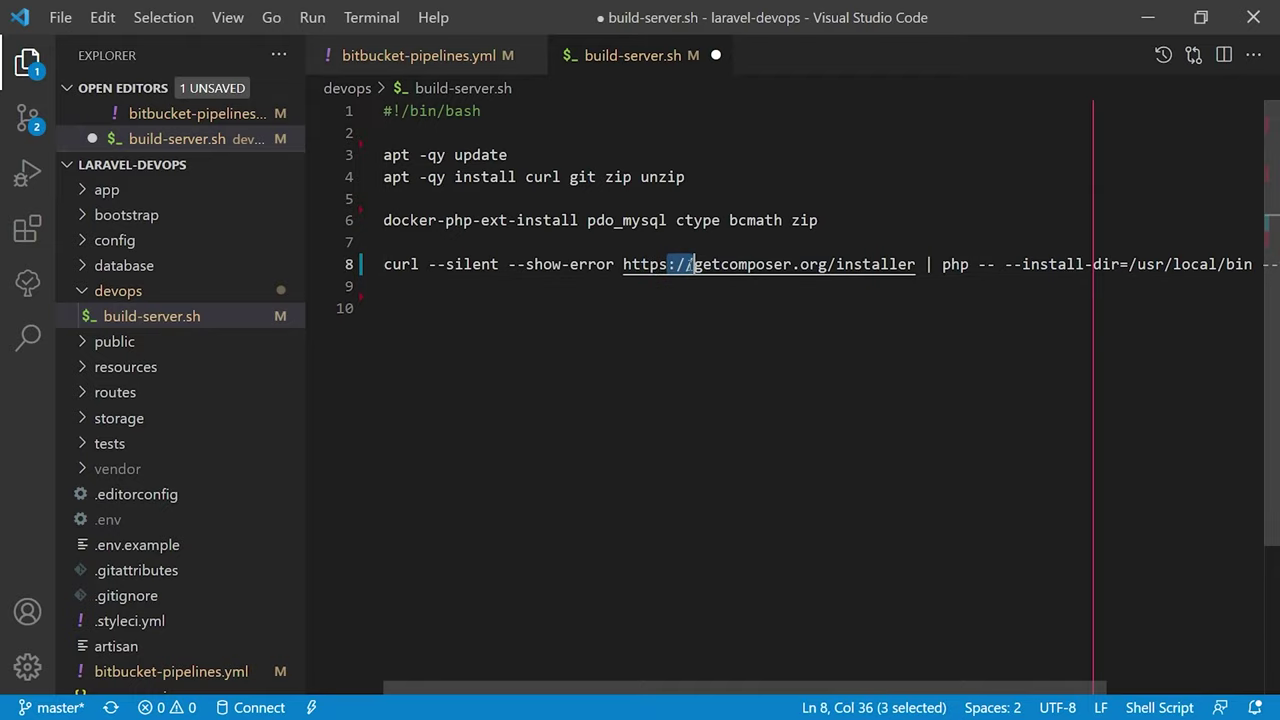
{"action": "left_click", "coordinate": [711, 266], "text": "ctrl"}
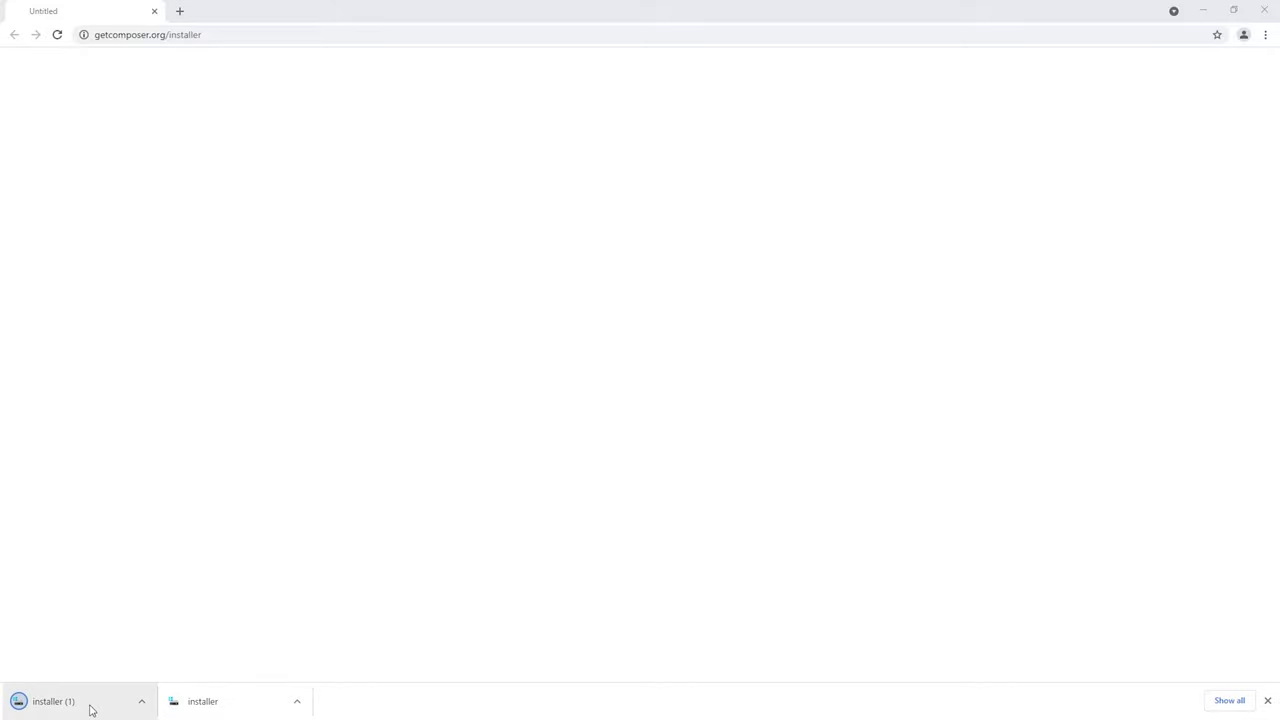
{"action": "left_click", "coordinate": [297, 701]}
{"action": "left_click", "coordinate": [320, 657]}
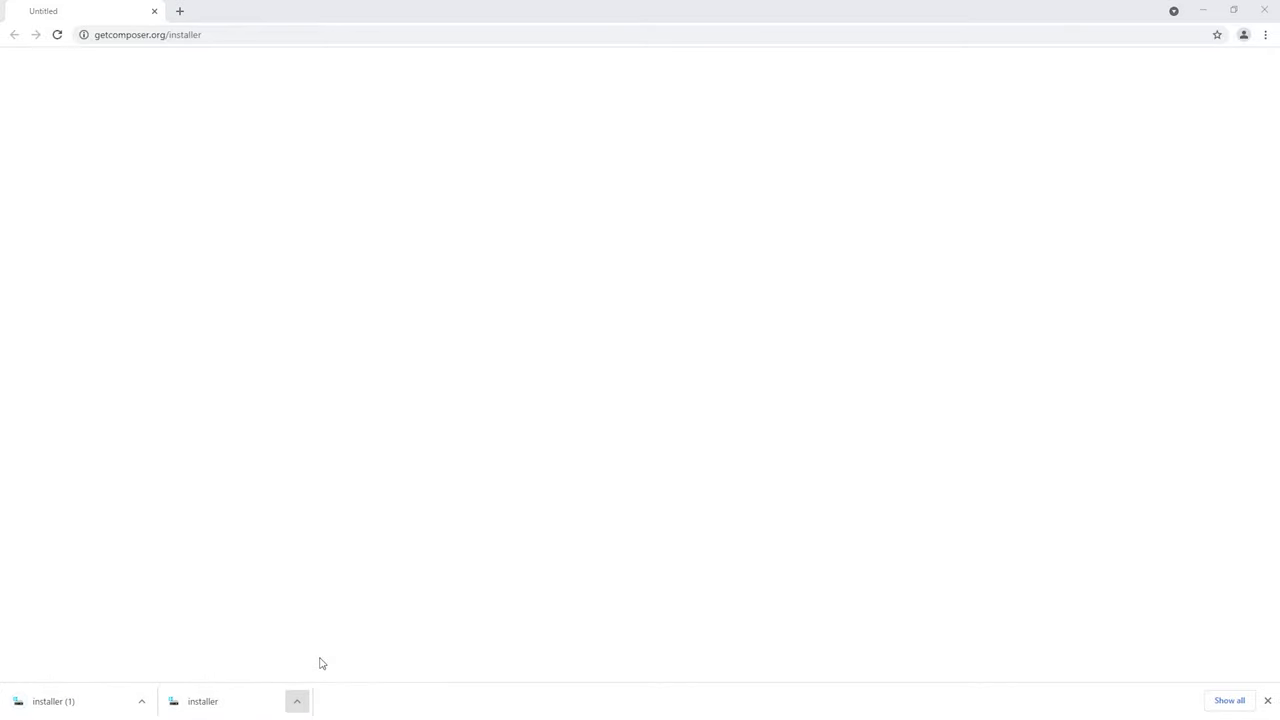
{"action": "right_click", "coordinate": [196, 139]}
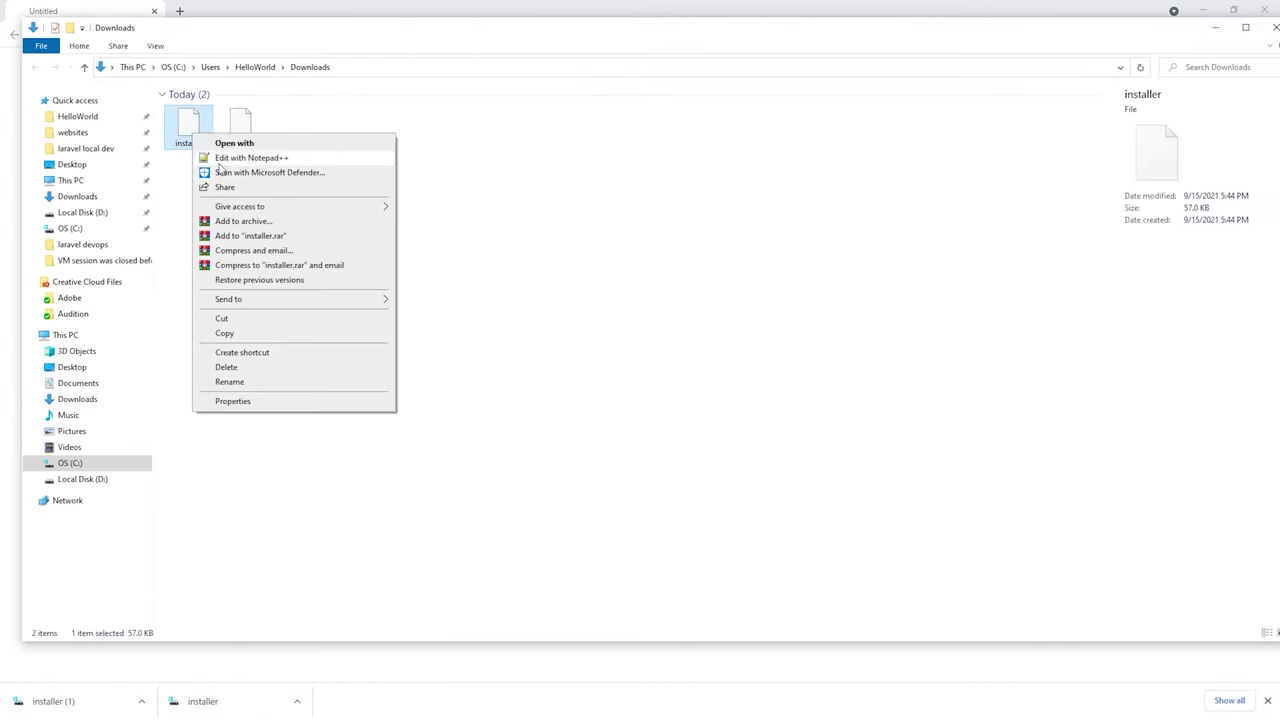
{"action": "left_click", "coordinate": [221, 160]}
Step: Scroll the Composer installer and select its getOptValue lines for --install-dir and --filename
{"action": "left_click", "coordinate": [221, 160]}
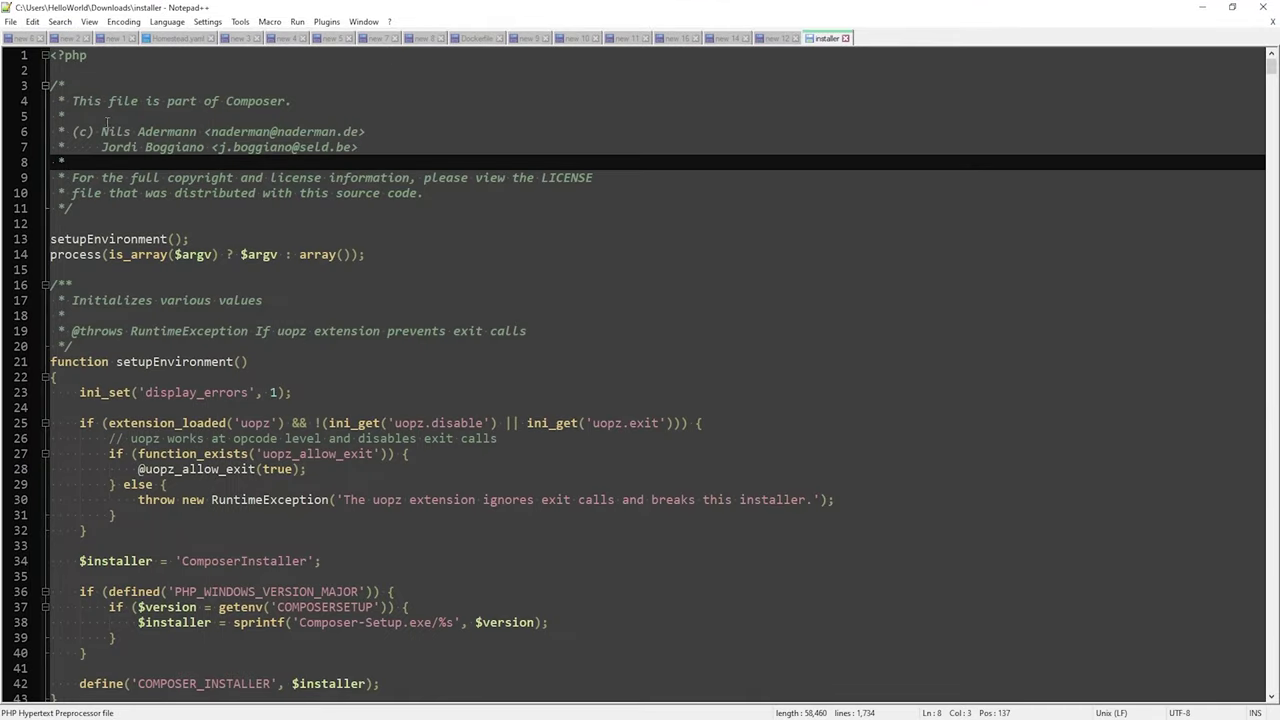
{"action": "left_click_drag", "start_coordinate": [53, 56], "coordinate": [100, 56]}
{"action": "scroll", "coordinate": [100, 55], "scroll_direction": "down", "scroll_amount": 2}
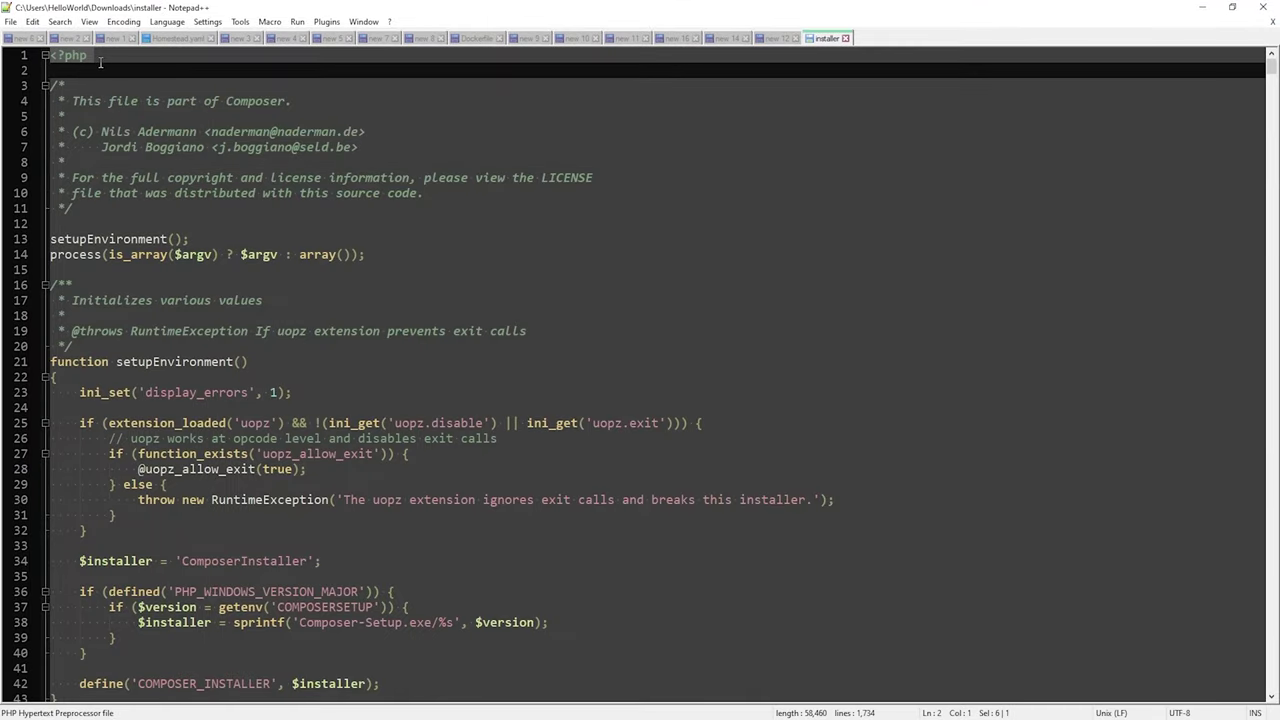
{"action": "scroll", "coordinate": [100, 55], "scroll_direction": "down", "scroll_amount": 3}
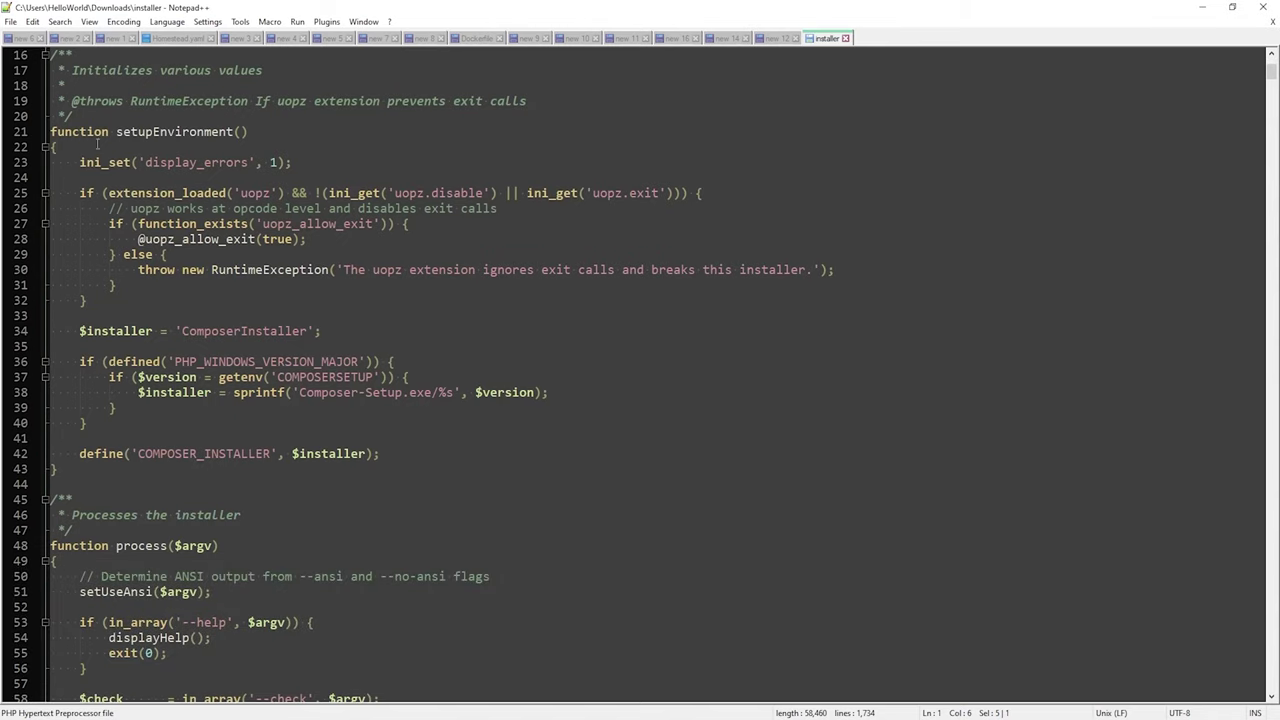
{"action": "scroll", "coordinate": [115, 205], "scroll_direction": "down", "scroll_amount": 8}
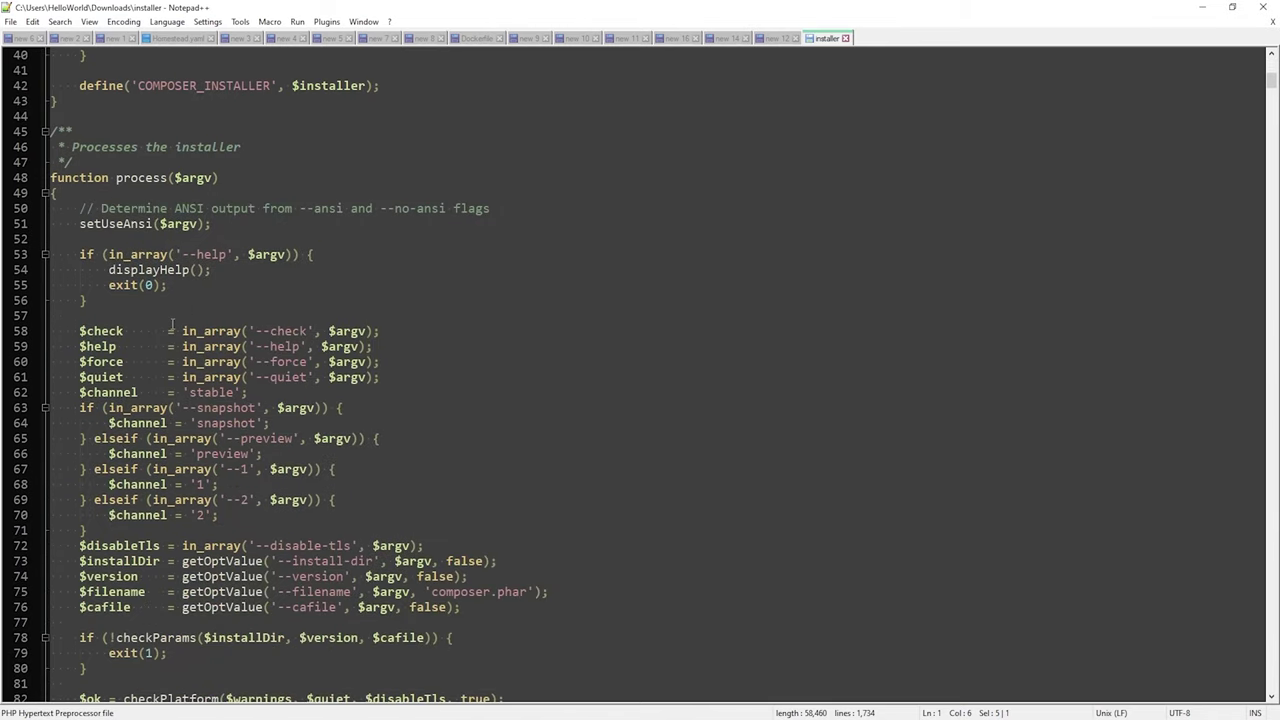
{"action": "left_click_drag", "start_coordinate": [137, 345], "coordinate": [182, 592]}
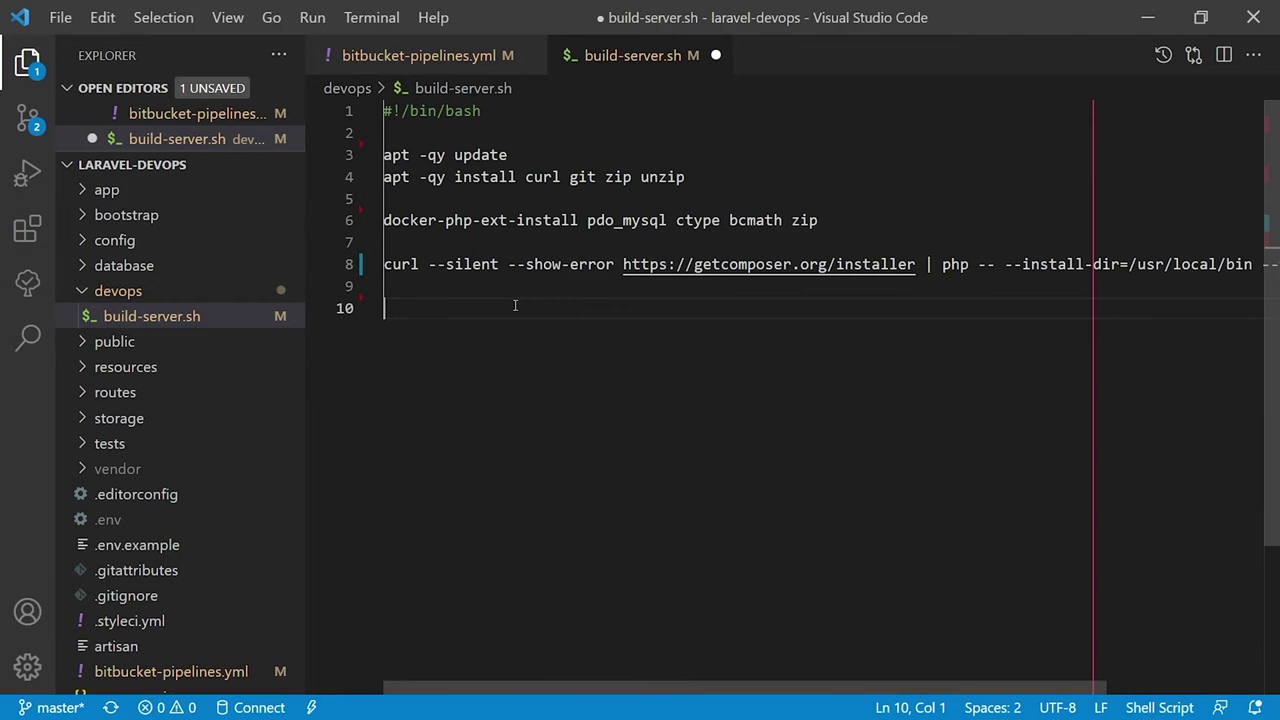
Step: Add 'apt -qy install npm' on line 10 and save build-server.sh
{"action": "type", "text": "apt -"}
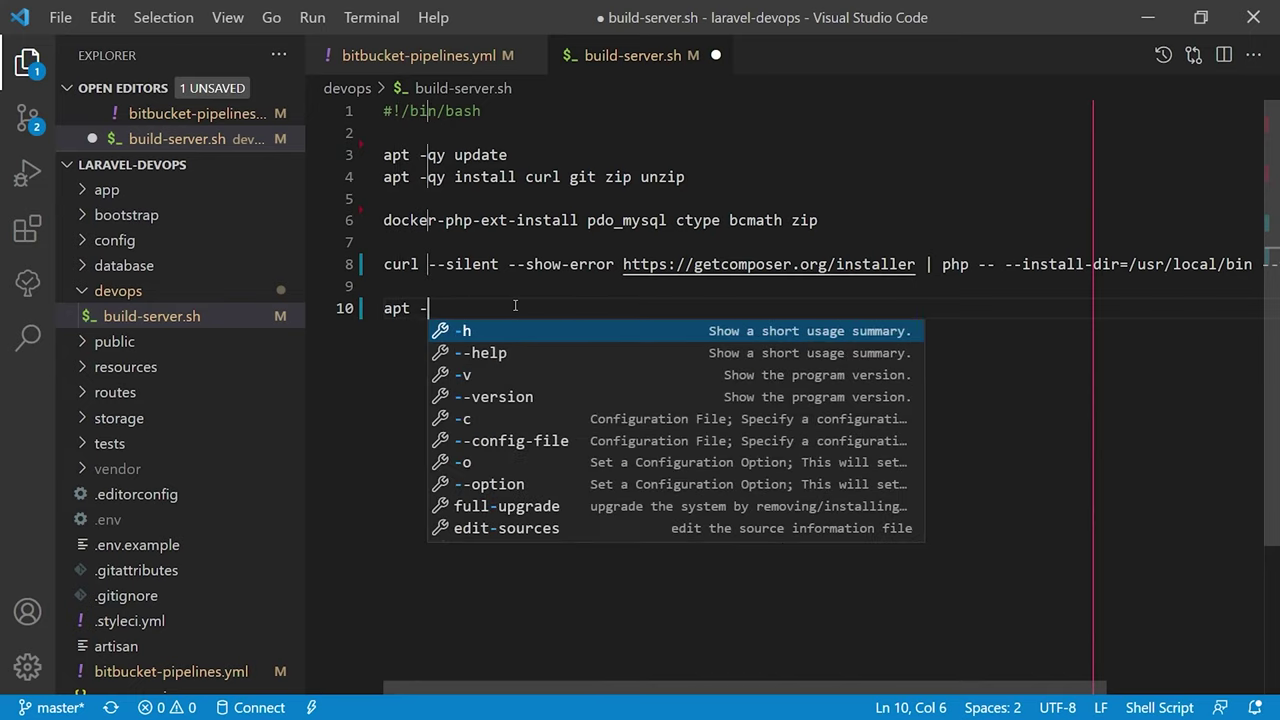
{"action": "type", "text": "qy inst"}
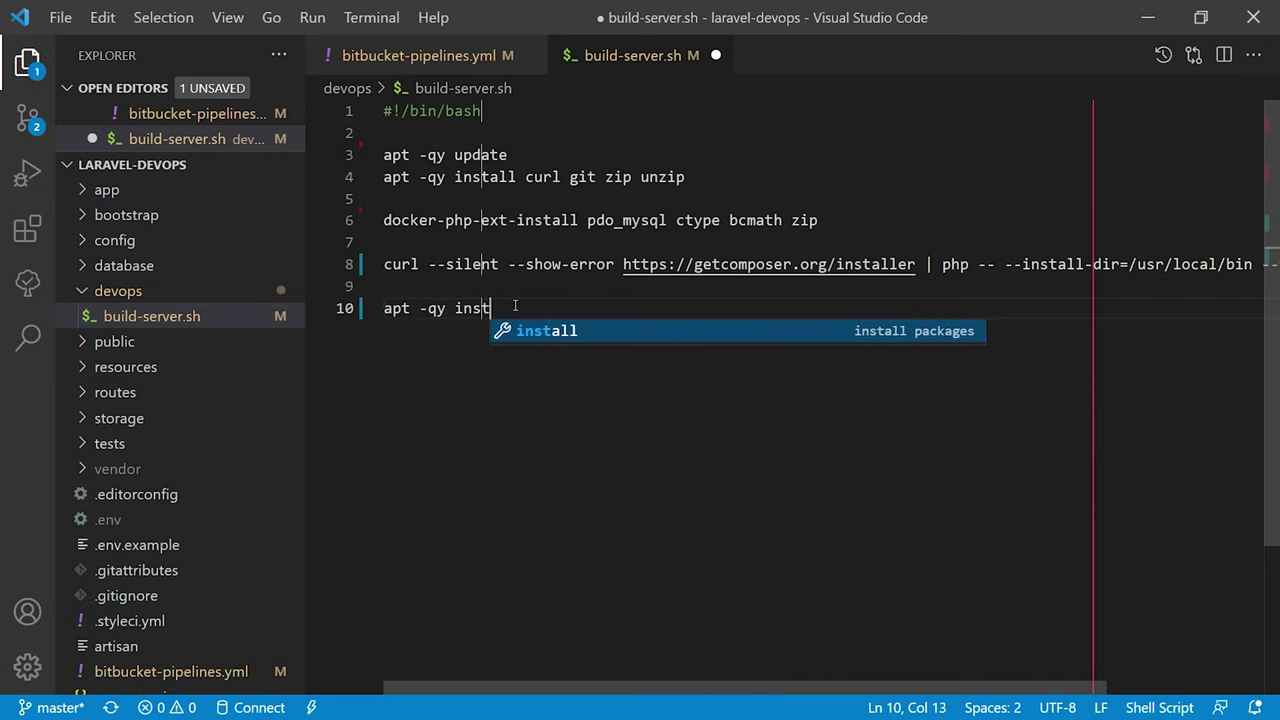
{"action": "type", "text": "all npm"}
{"action": "key", "text": "Return"}
{"action": "key", "text": "ctrl+s"}
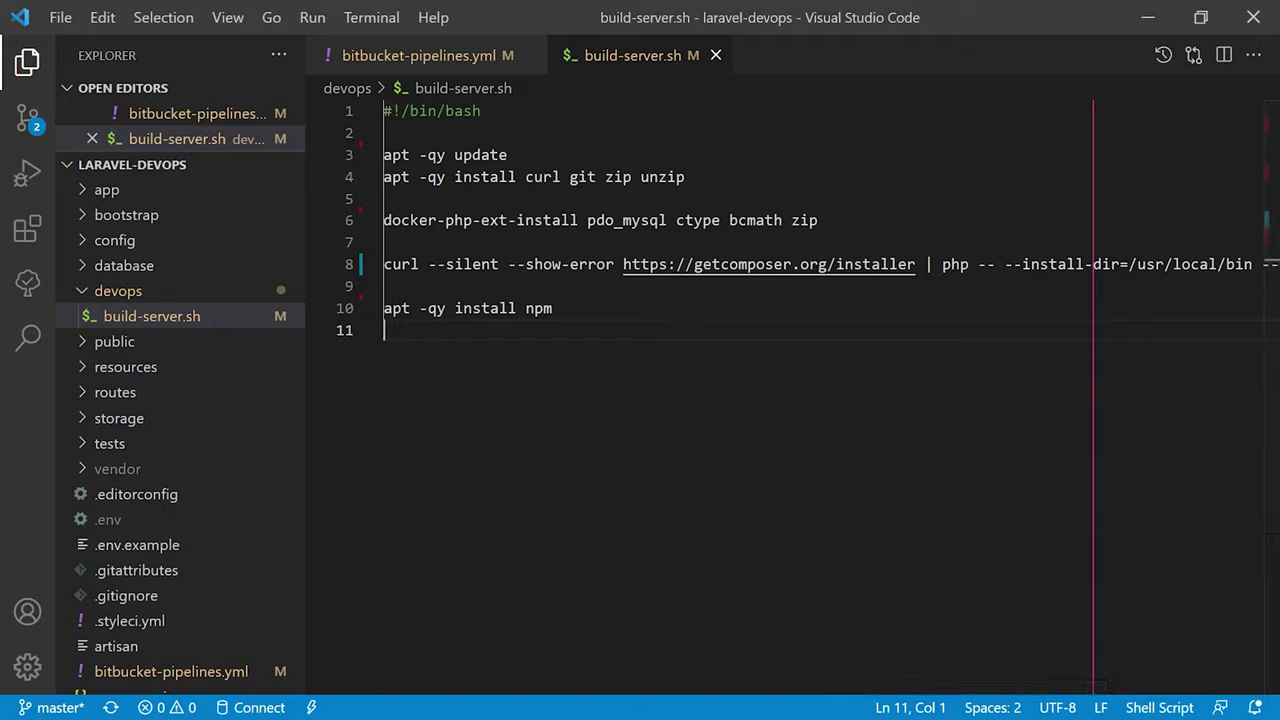
Step: Stage all changes and commit them with the message 'Server build script'
{"action": "key", "text": "alt+Tab"}
{"action": "double_click", "coordinate": [591, 290]}
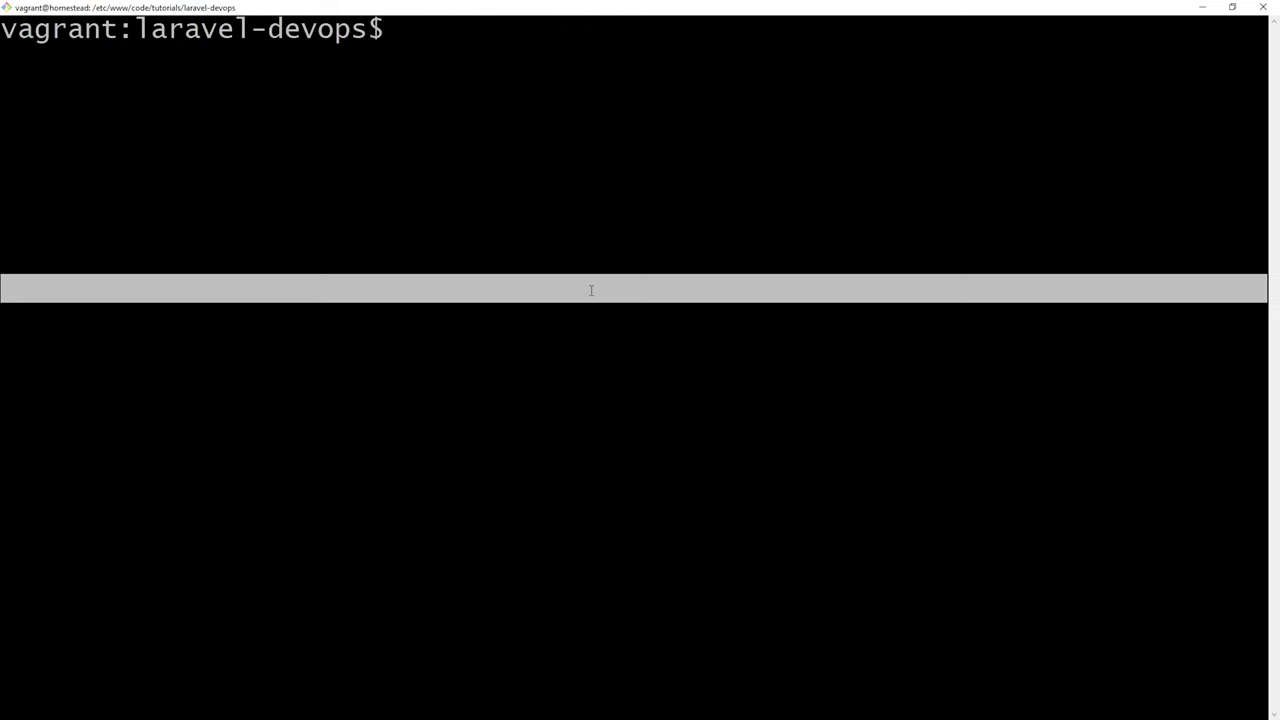
{"action": "left_click", "coordinate": [591, 290]}
{"action": "type", "text": "git add ."}
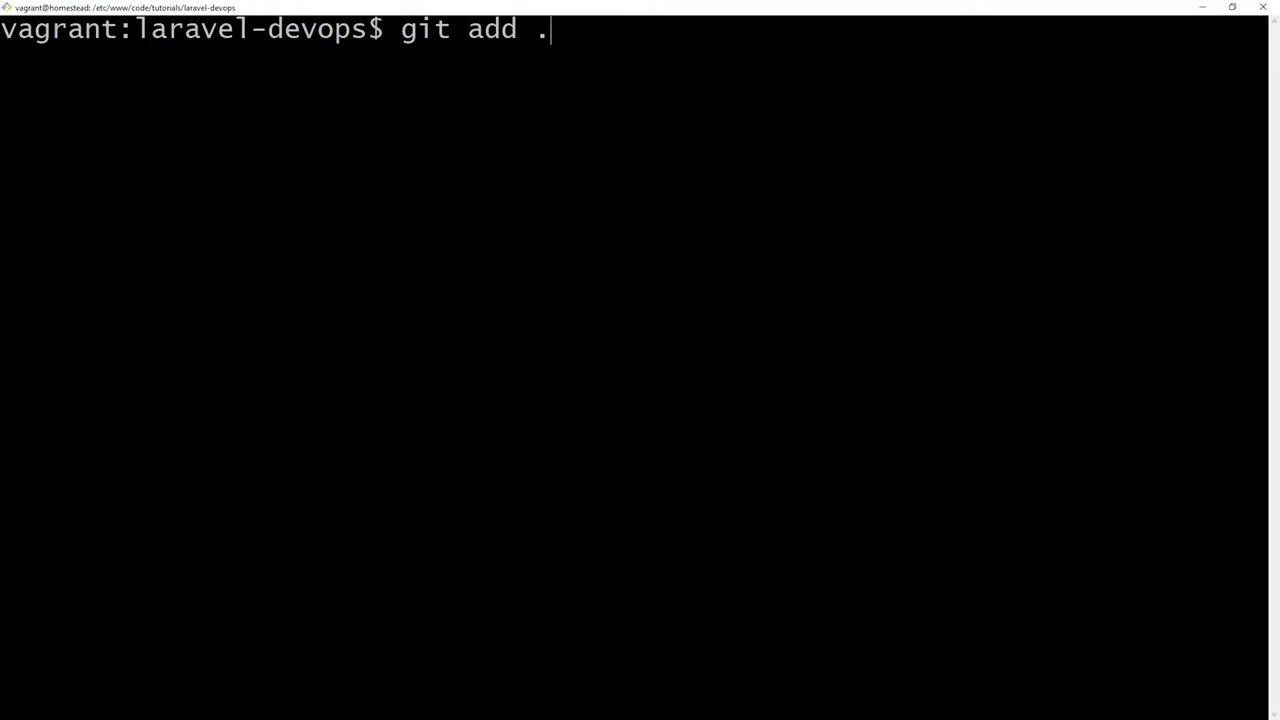
{"action": "key", "text": "Return"}
{"action": "type", "text": "git commit"}
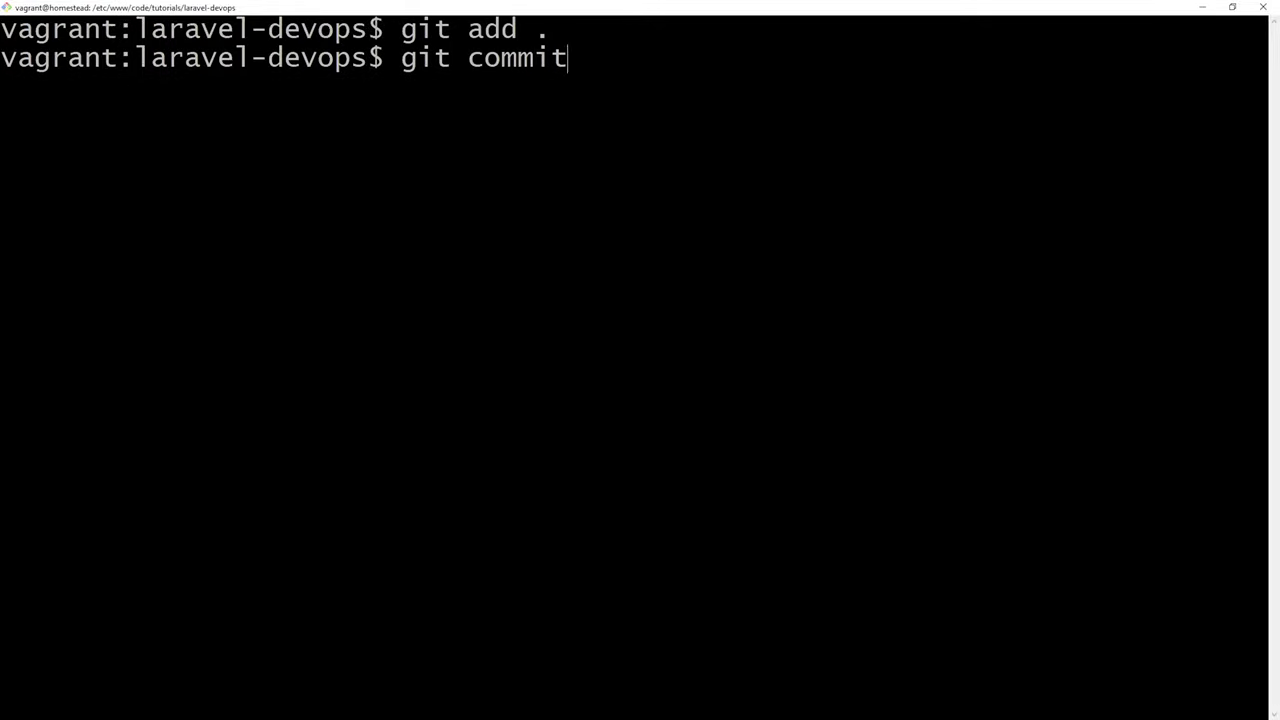
{"action": "type", "text": " -m \"Serve"}
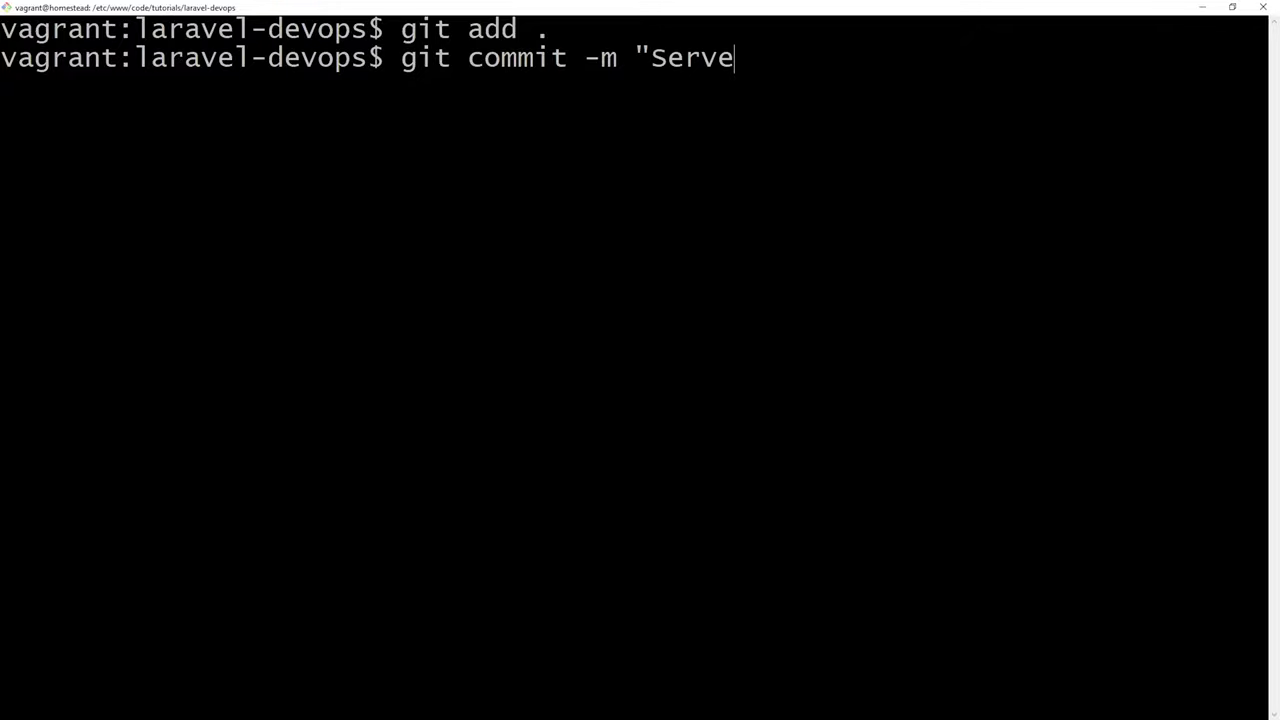
{"action": "type", "text": "r build script\""}
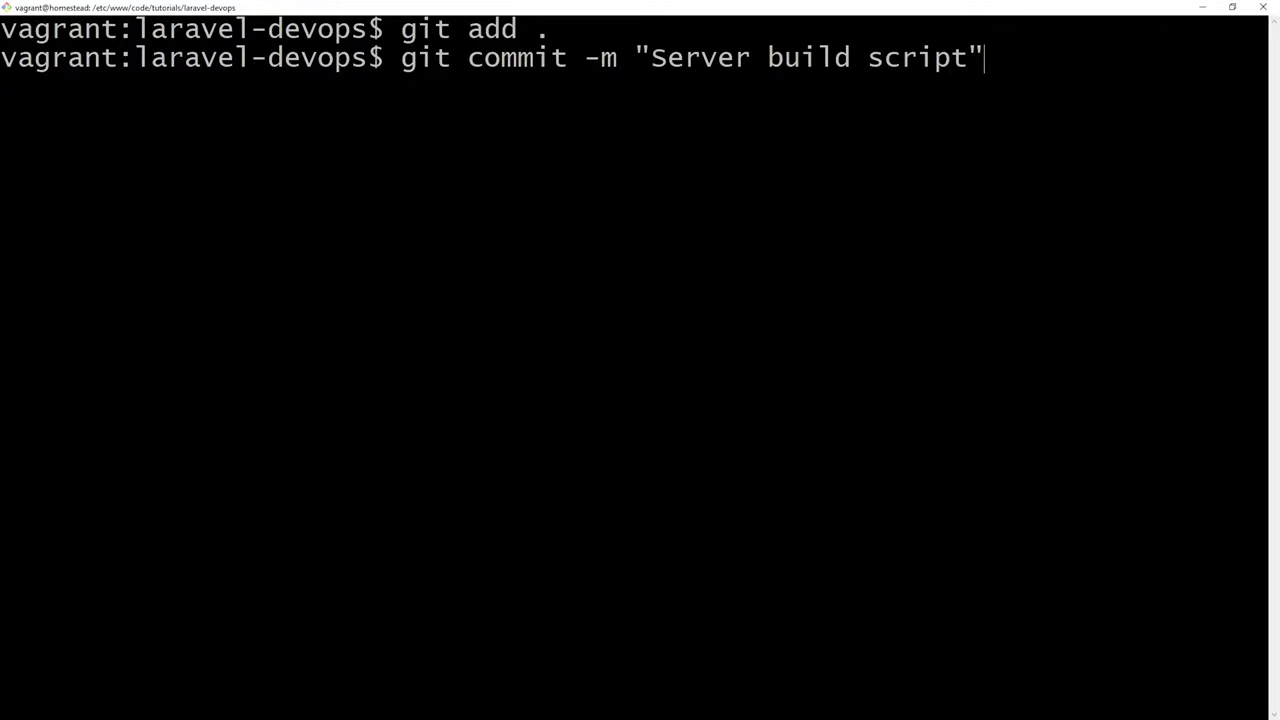
{"action": "key", "text": "Return"}
Step: Push to Bitbucket master, retrying with the account username and app password after a failed login
{"action": "type", "text": "git push"}
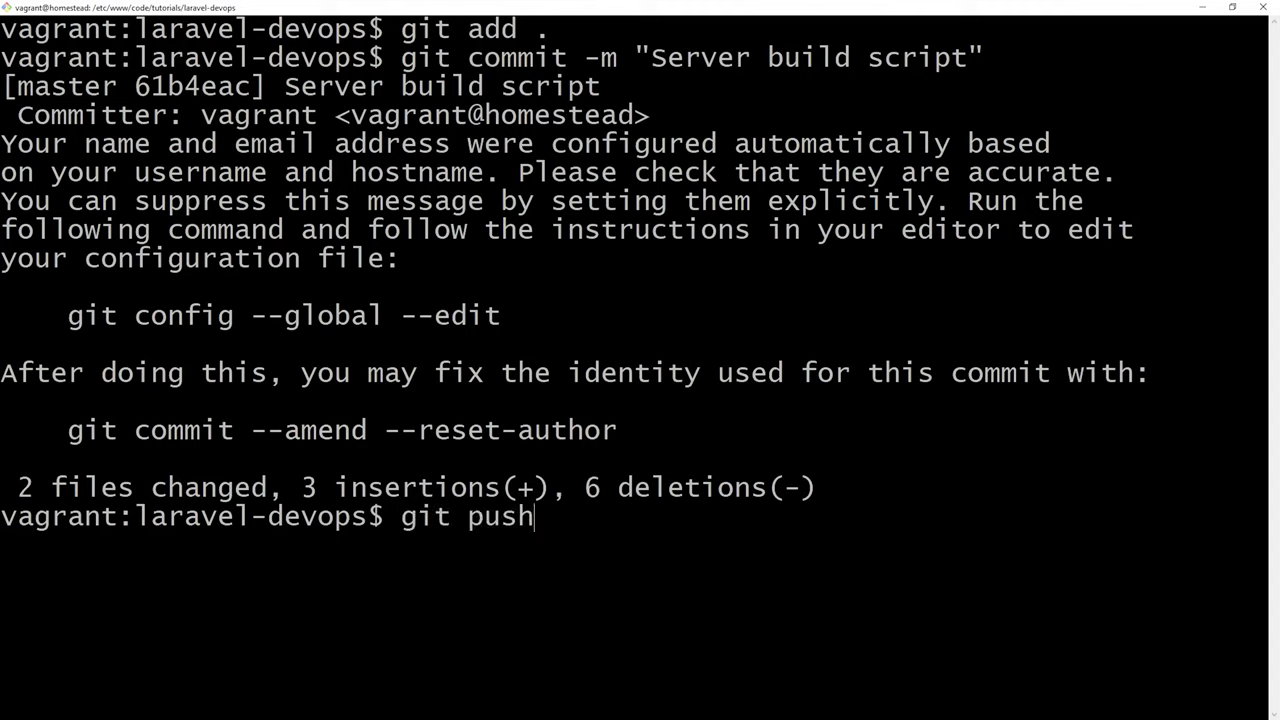
{"action": "key", "text": "Return"}
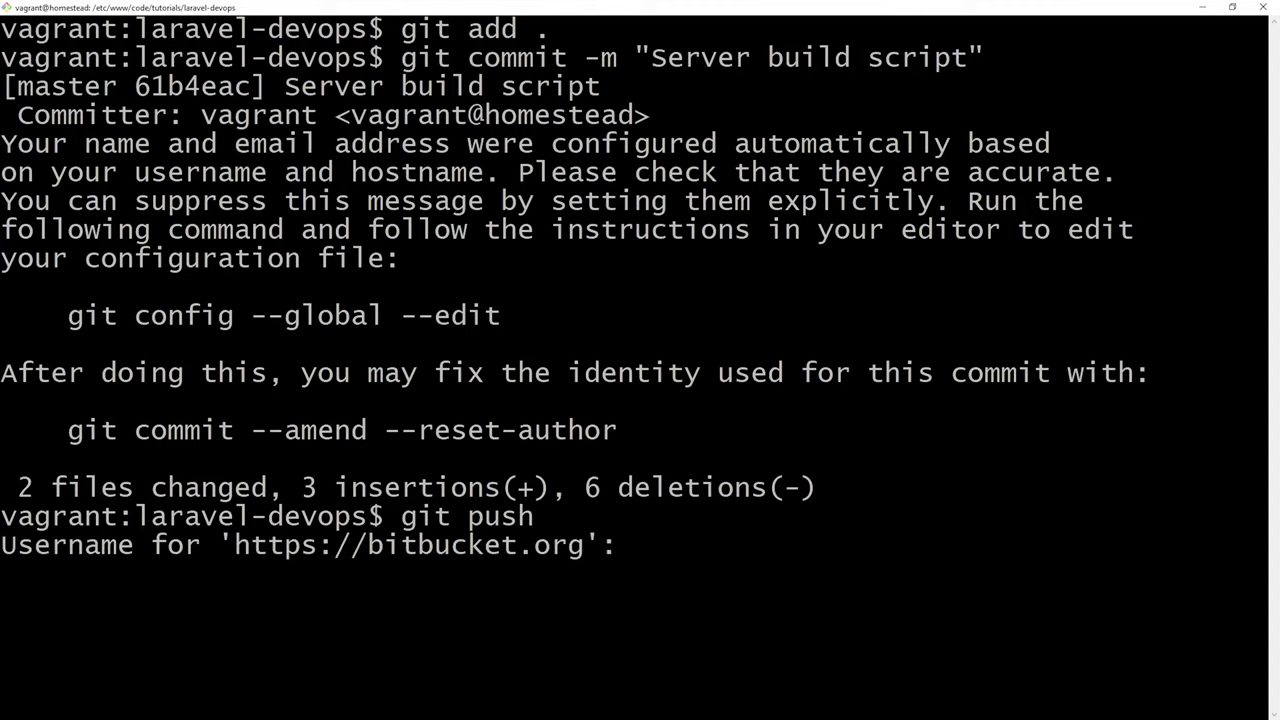
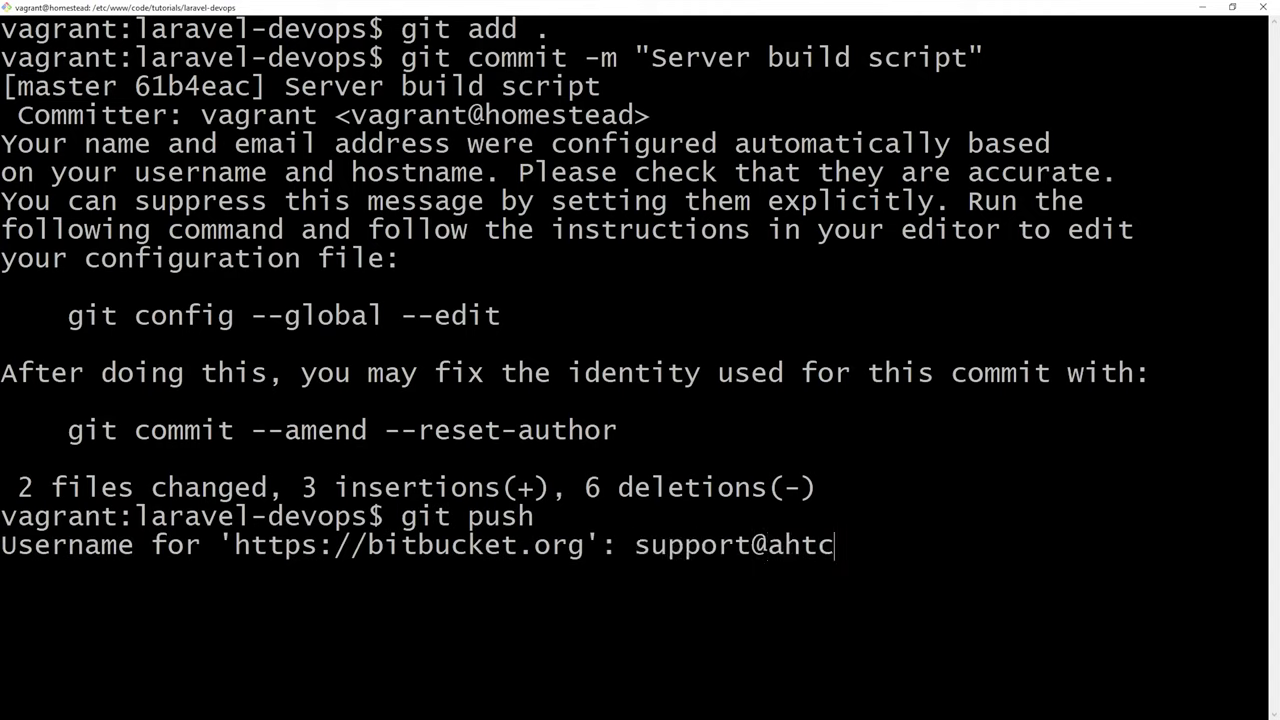
{"action": "key", "text": "Return"}
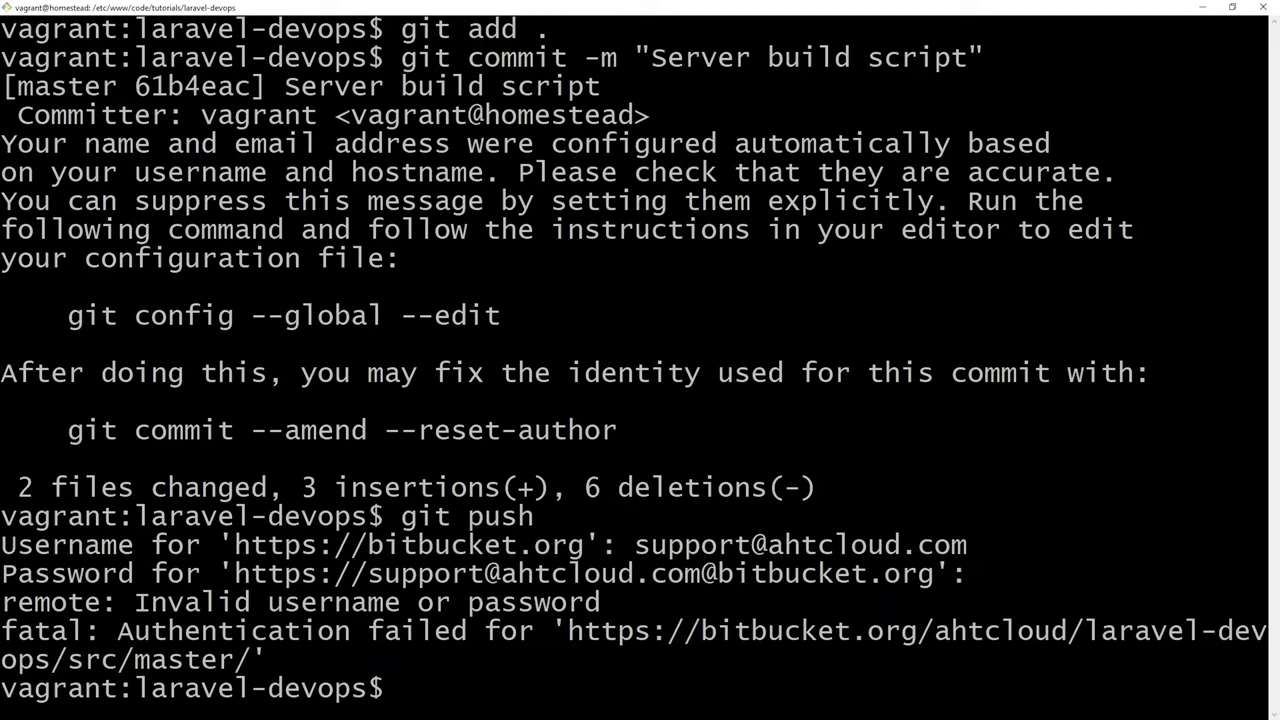
{"action": "key", "text": "Up"}
{"action": "key", "text": "Return"}
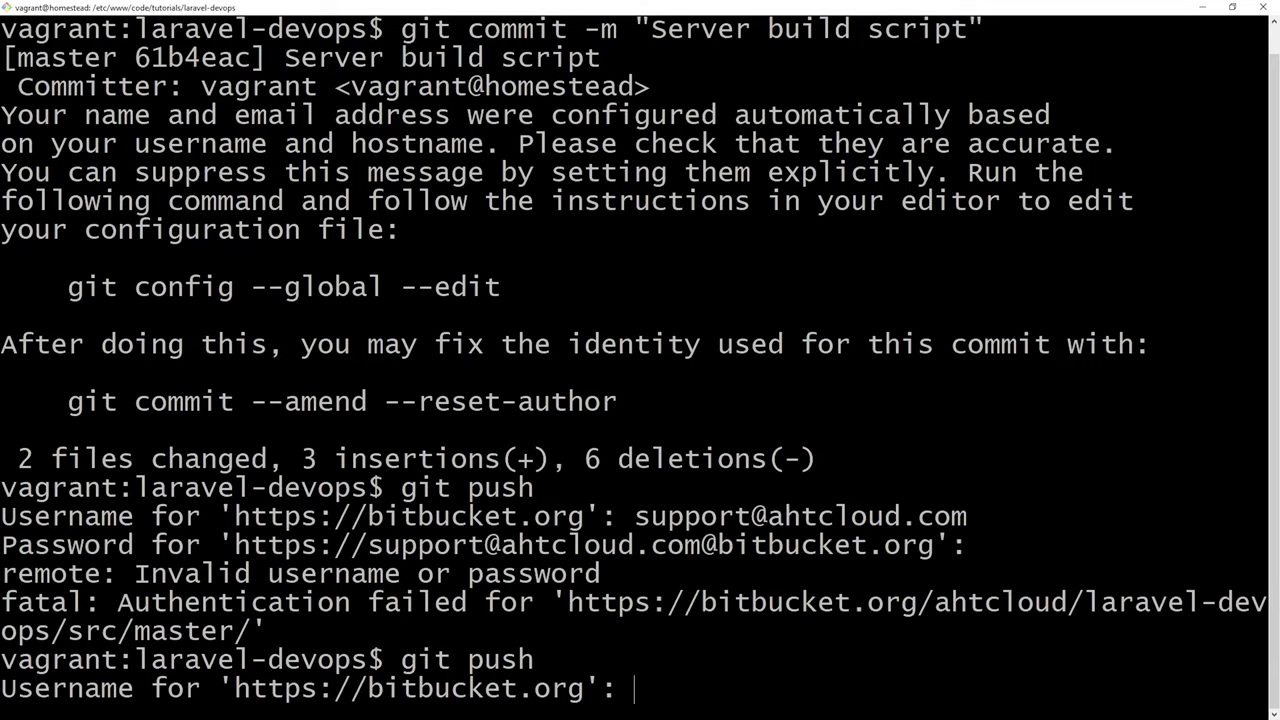
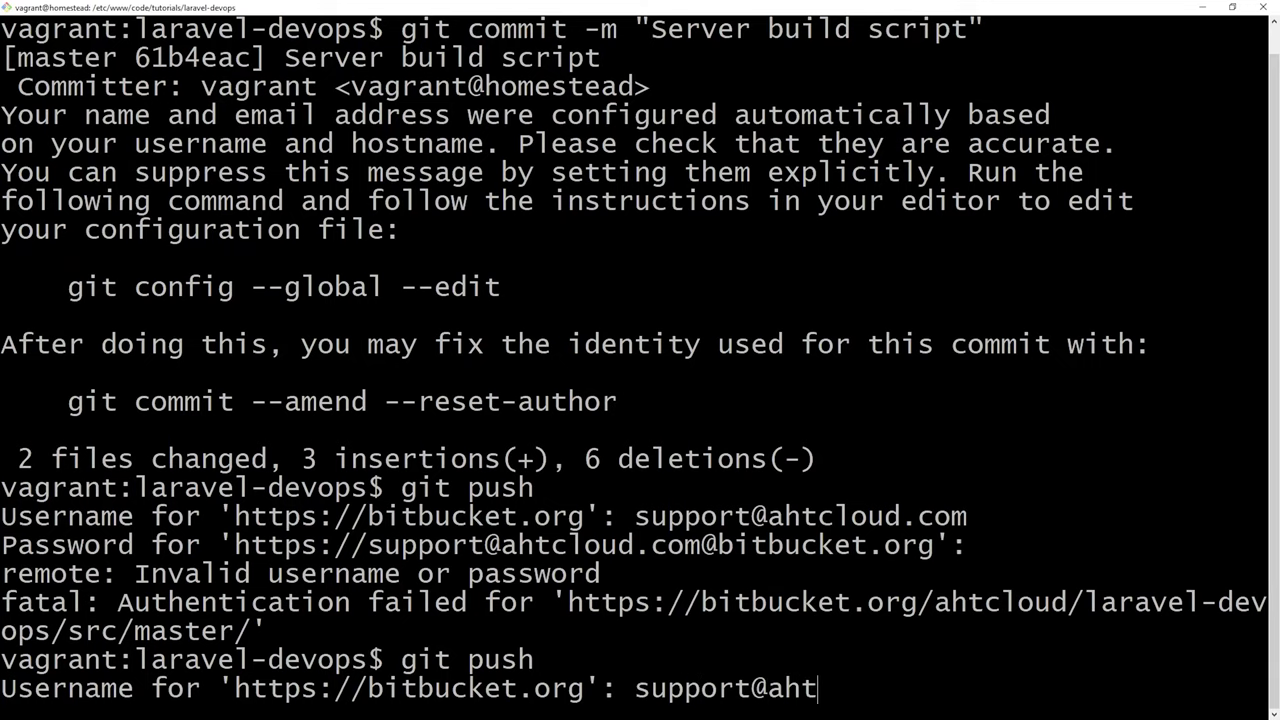
{"action": "key", "text": "Return"}
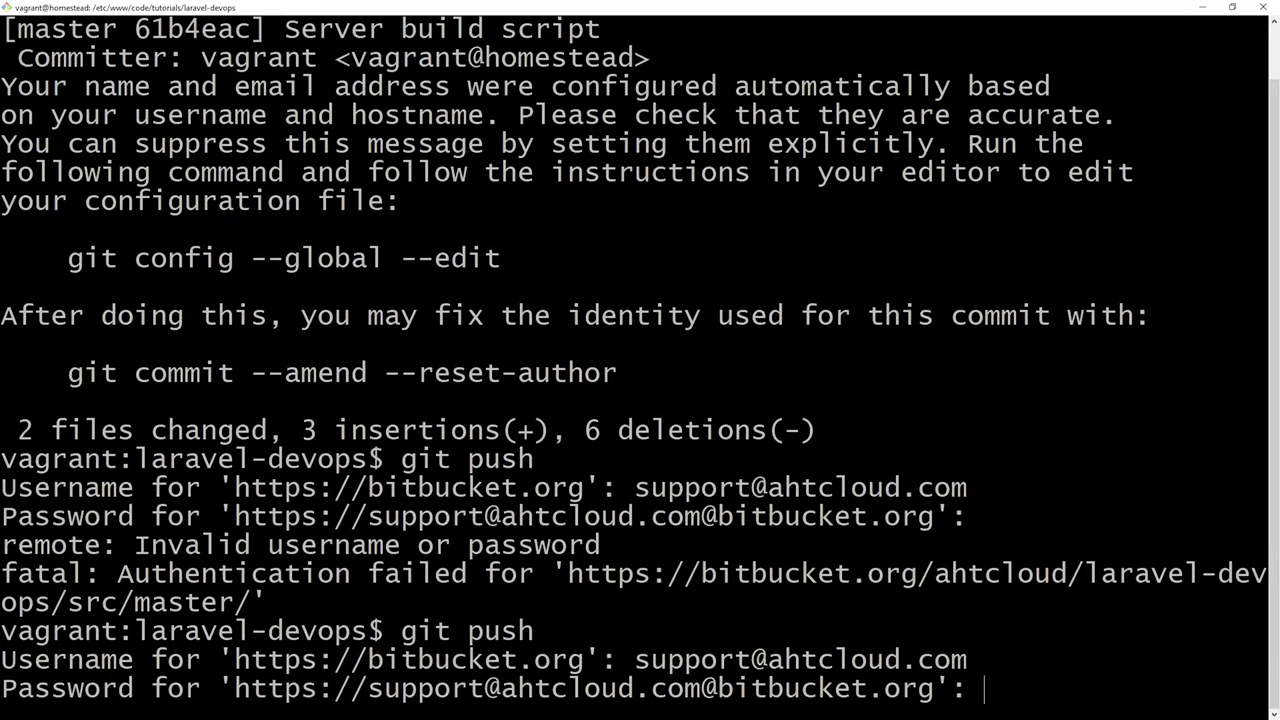
{"action": "key", "text": "Return"}
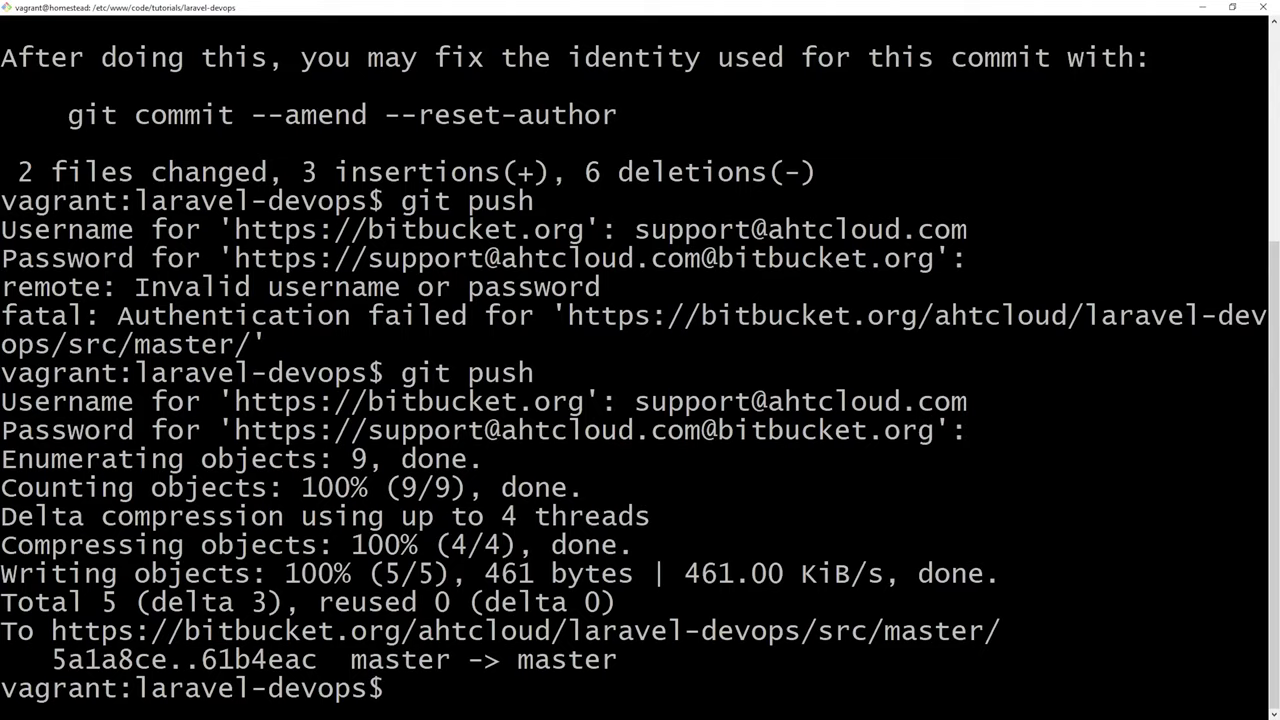
{"action": "key", "text": "alt+Tab"}
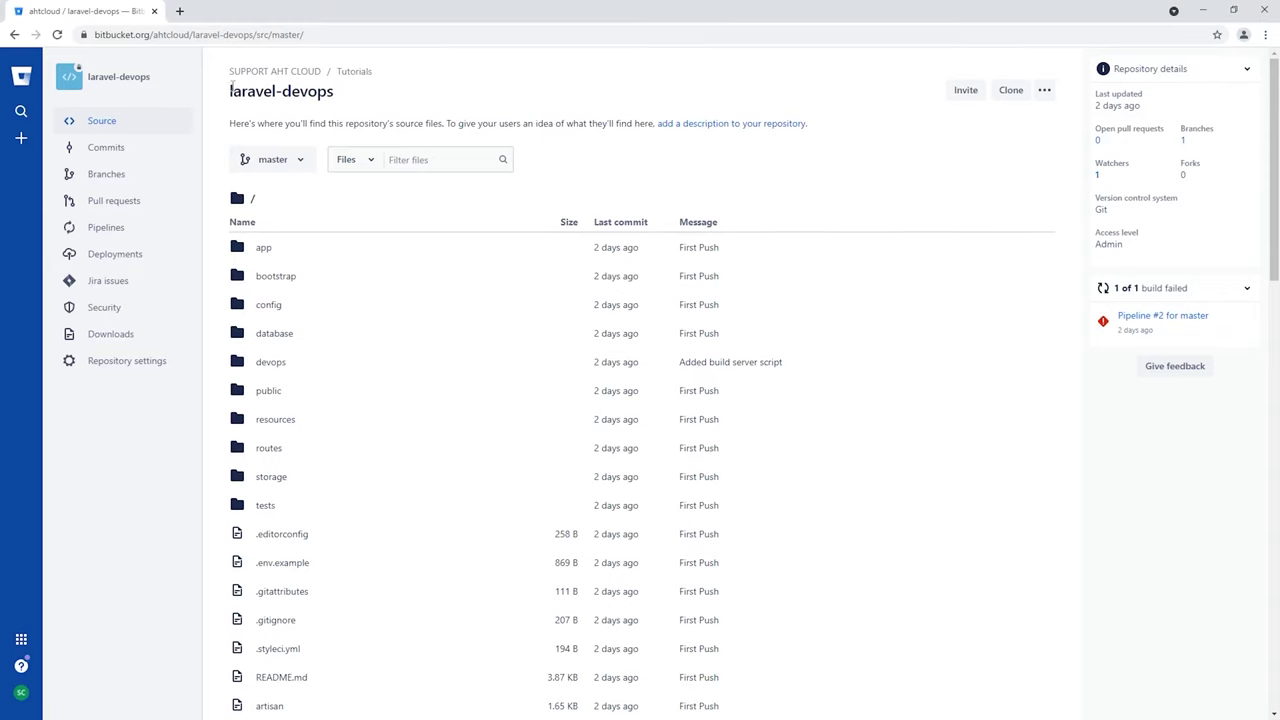
Step: Open pipeline #3's Build and Test log and find the build-server.sh 'Permission denied' error
{"action": "left_click", "coordinate": [127, 228]}
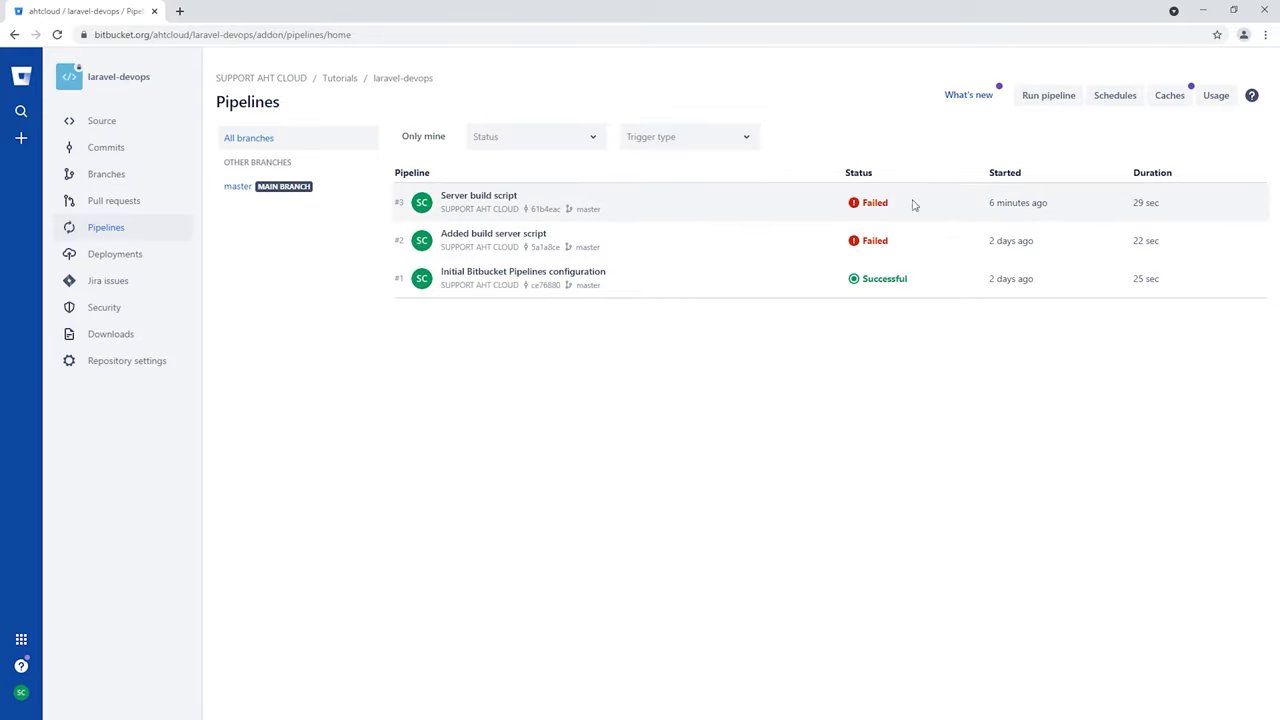
{"action": "left_click", "coordinate": [871, 206]}
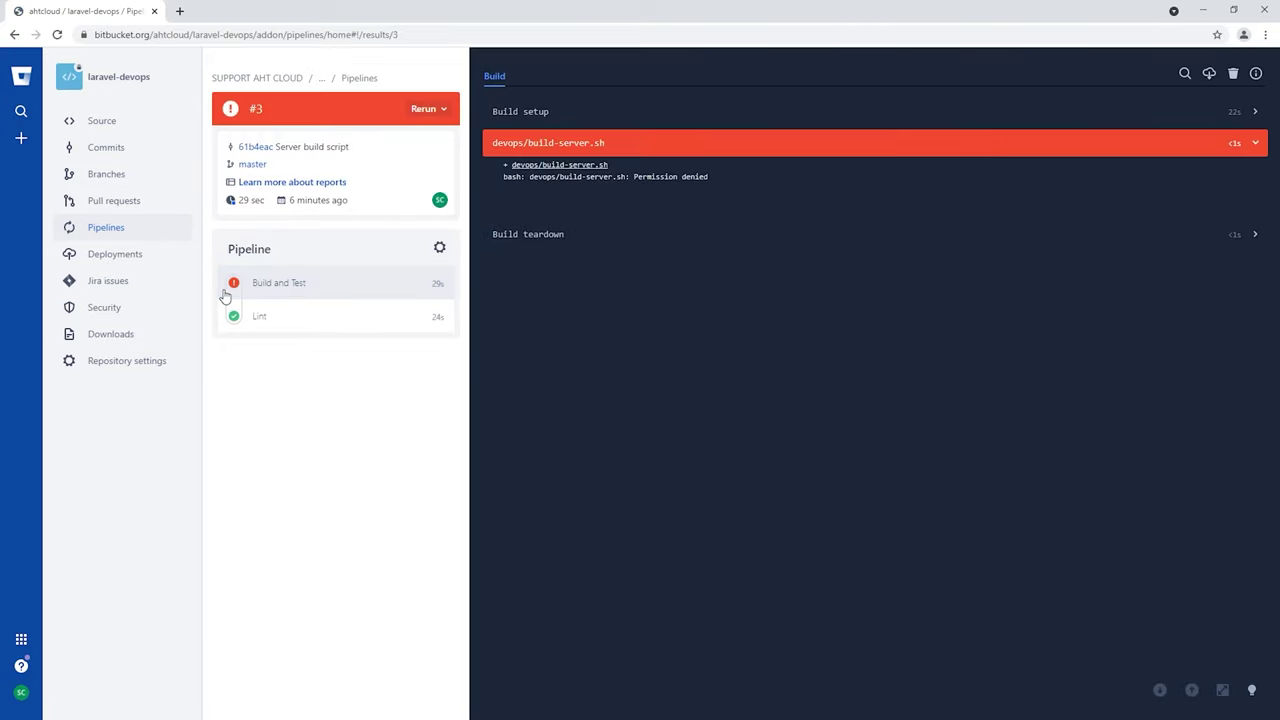
{"action": "left_click", "coordinate": [263, 289]}
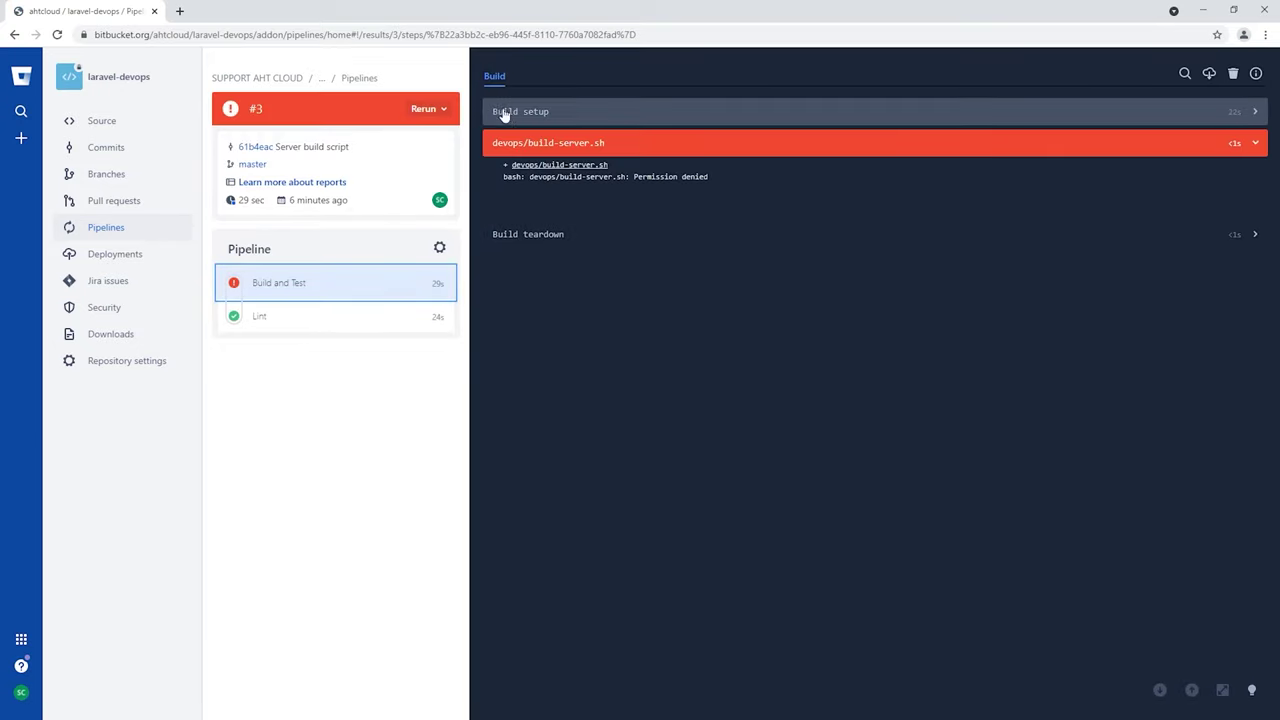
{"action": "left_click", "coordinate": [505, 147]}
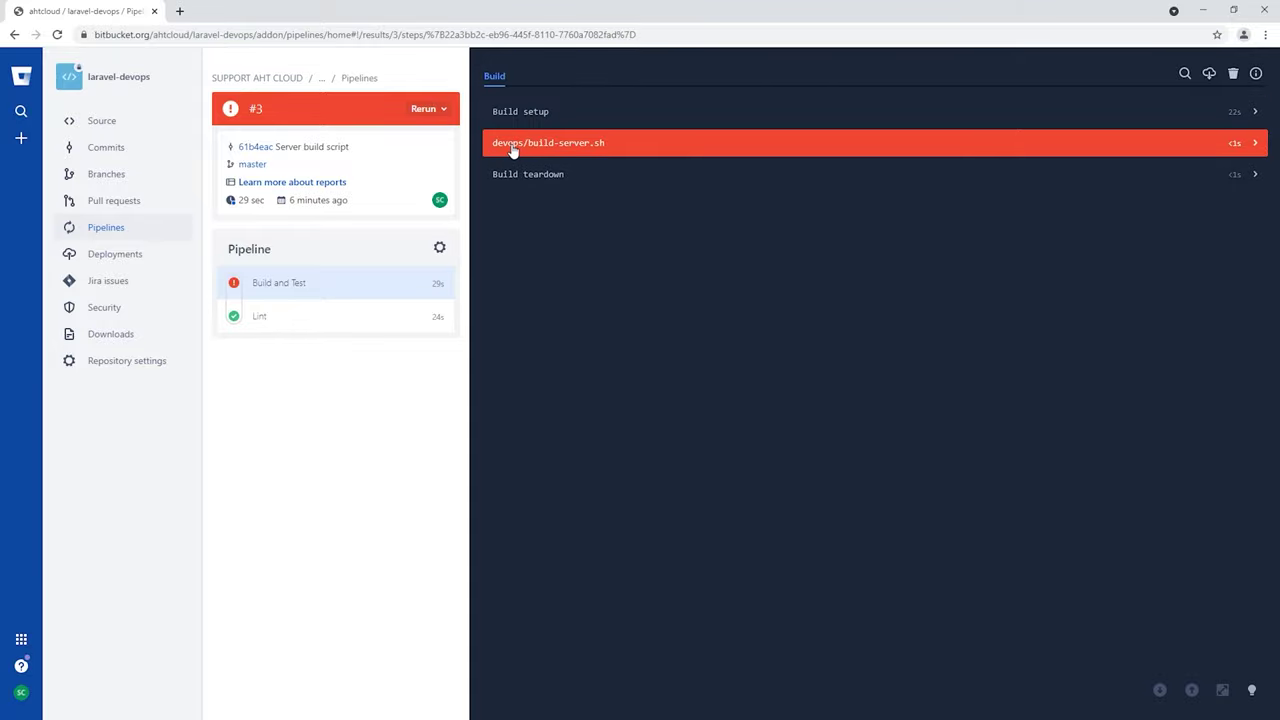
{"action": "left_click", "coordinate": [612, 149]}
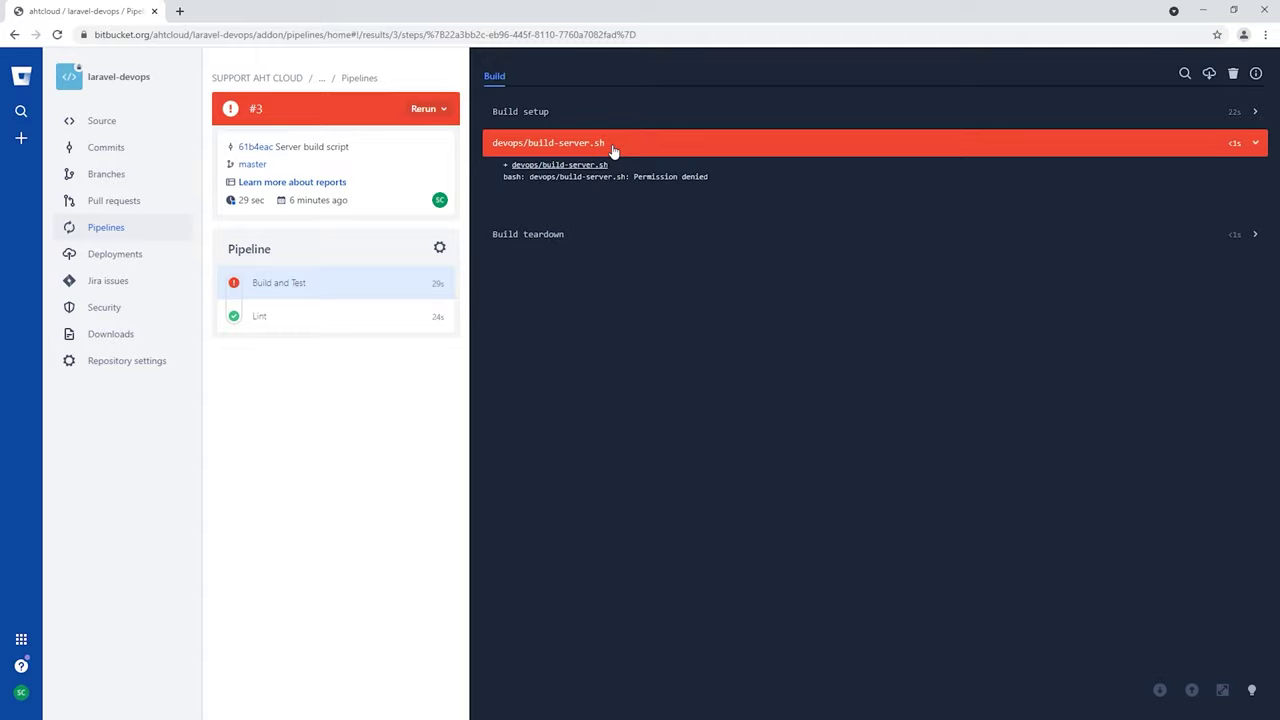
{"action": "left_click_drag", "start_coordinate": [504, 177], "coordinate": [707, 176]}
{"action": "left_click_drag", "start_coordinate": [529, 177], "coordinate": [618, 175]}
{"action": "left_click", "coordinate": [618, 176]}
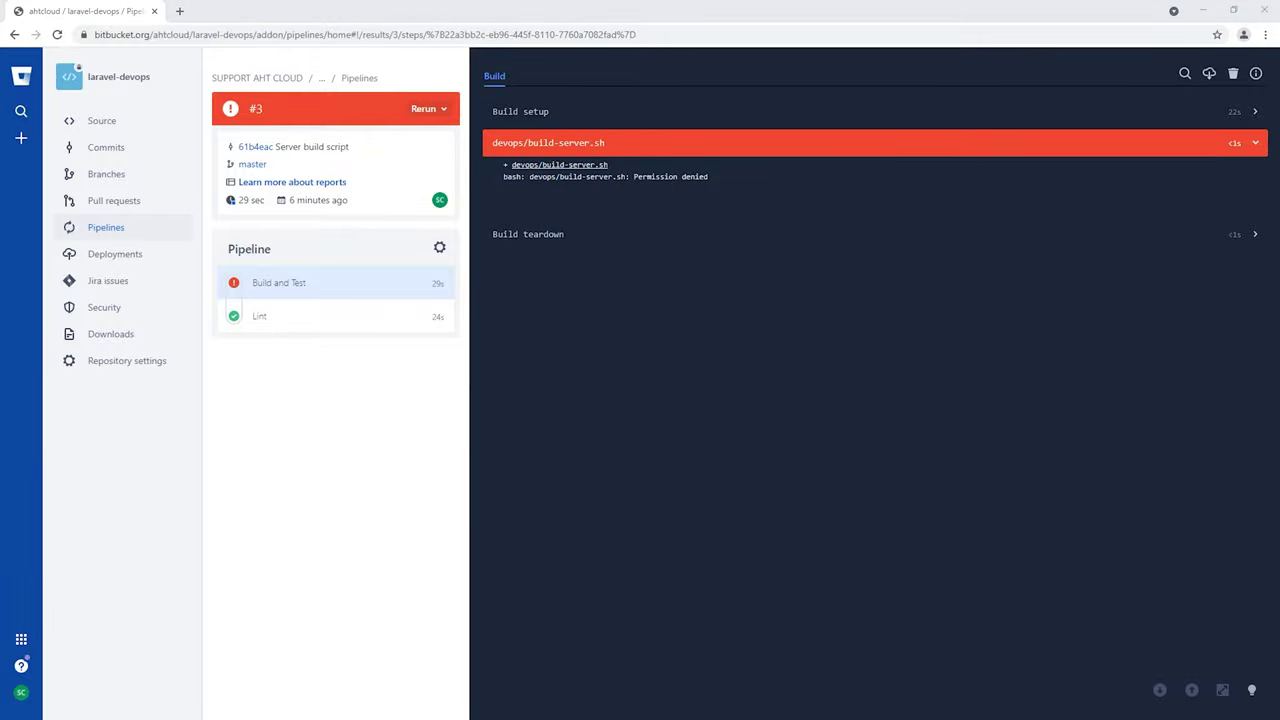
{"action": "key", "text": "alt+Tab"}
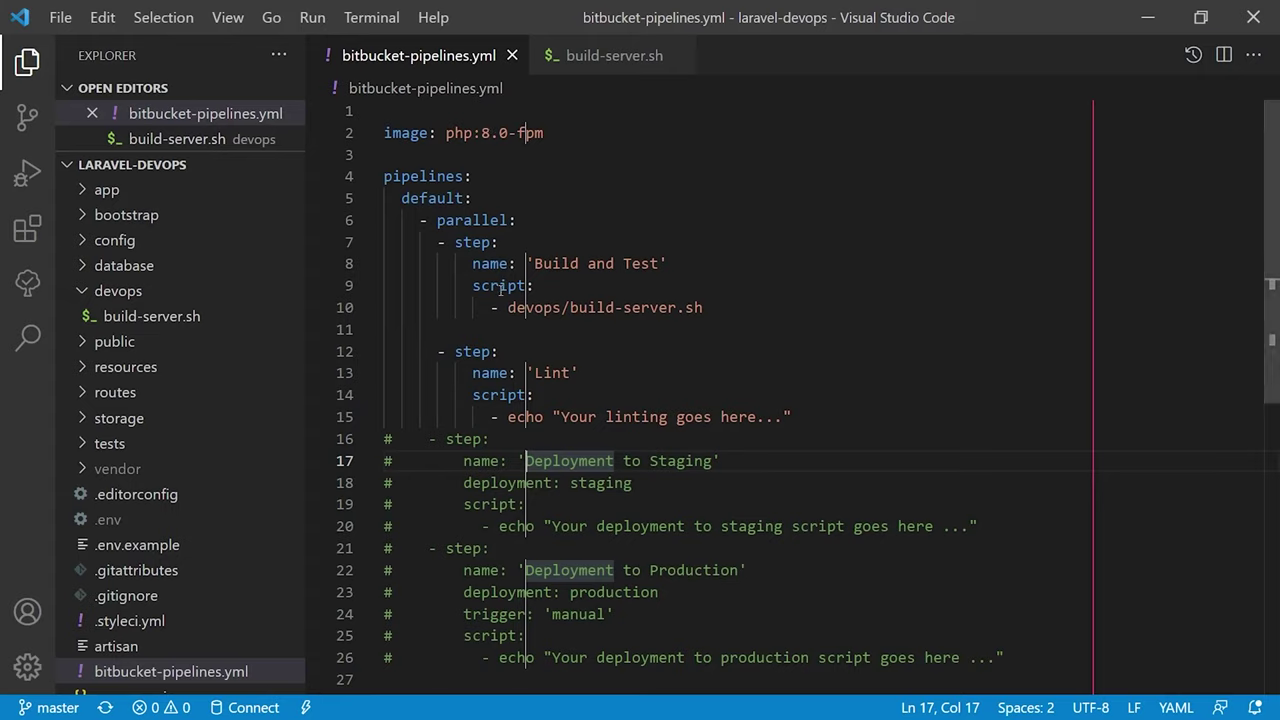
Step: Prefix line 10's script with 'bash ./' to run bash ./devops/build-server.sh, and save
{"action": "left_click", "coordinate": [564, 307]}
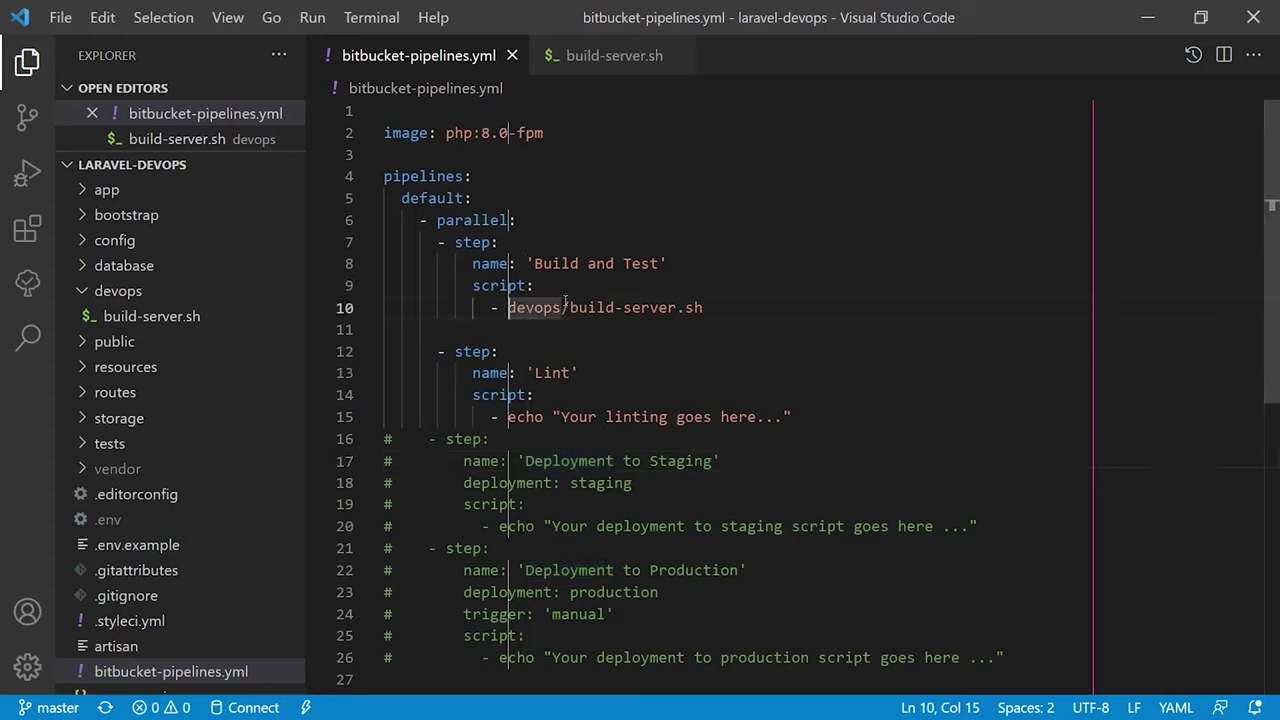
{"action": "type", "text": "bash"}
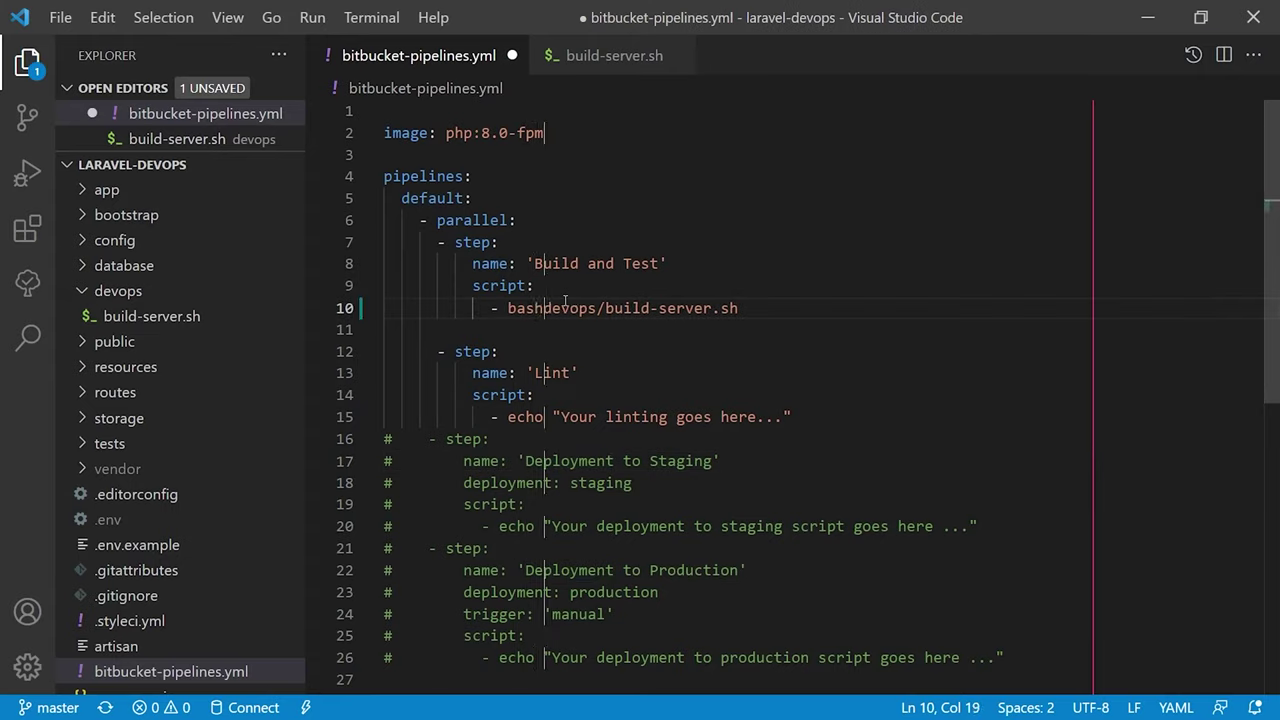
{"action": "type", "text": " ./"}
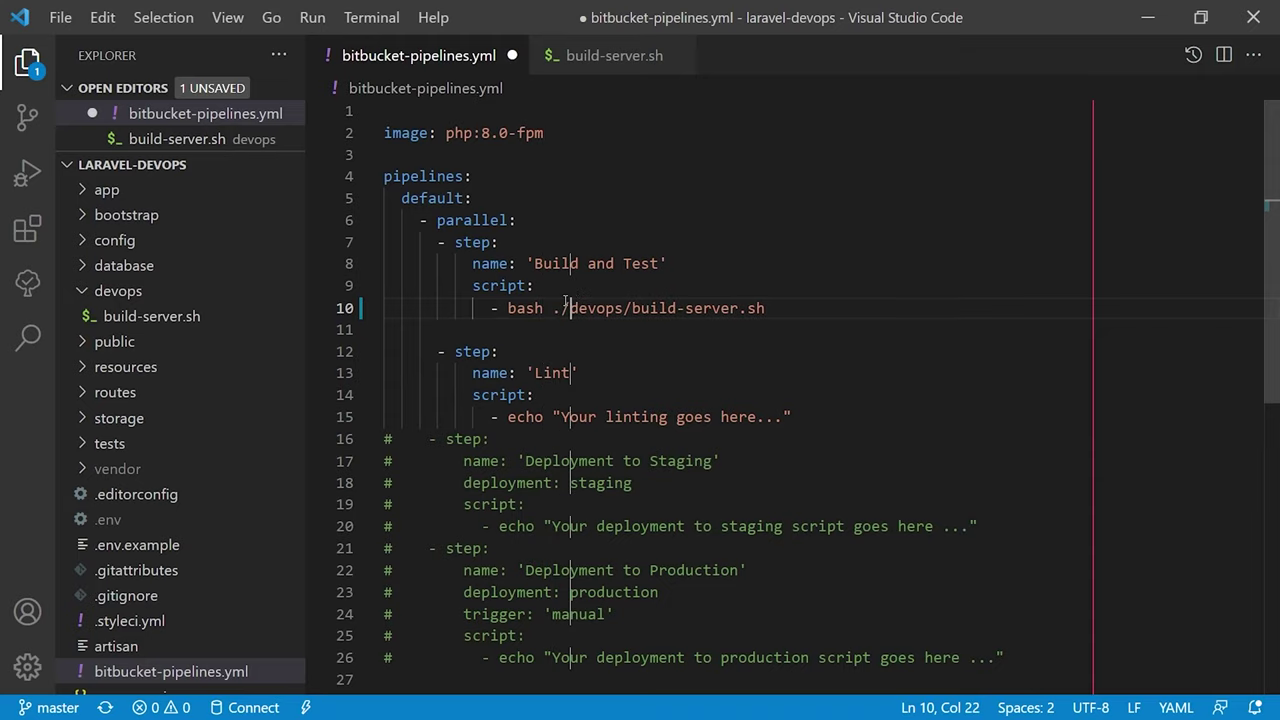
{"action": "left_click", "coordinate": [569, 332]}
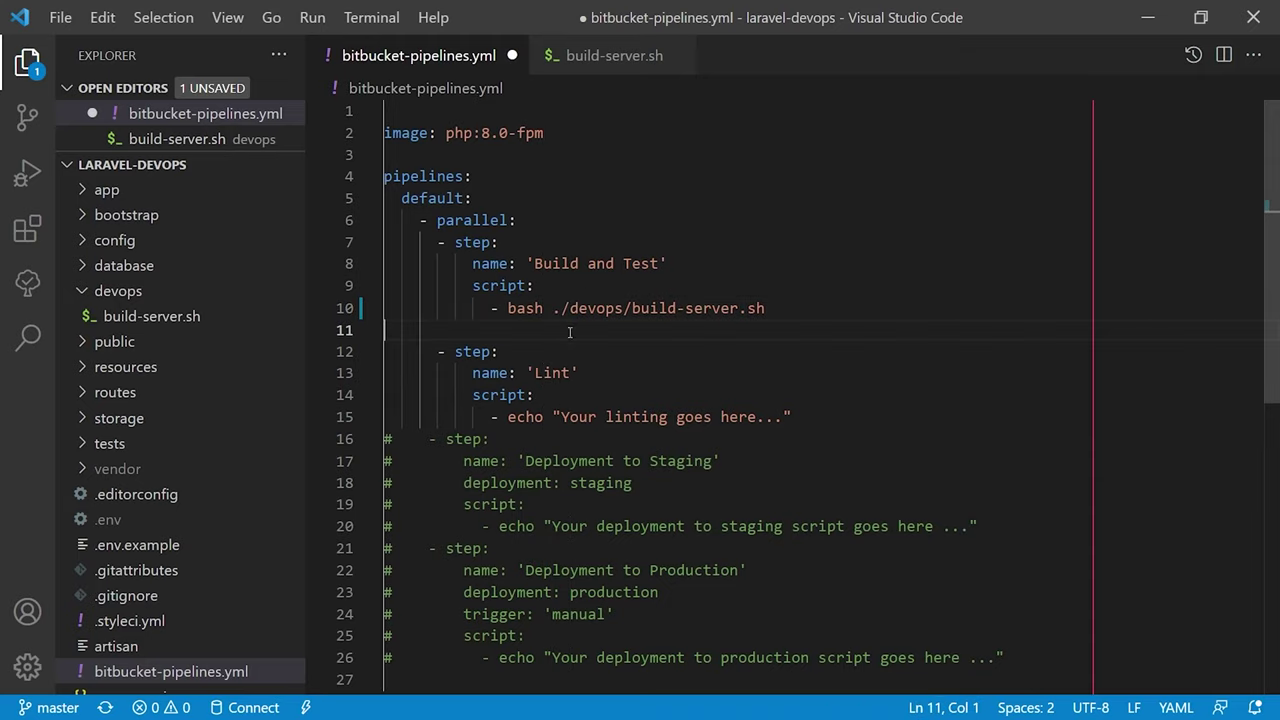
{"action": "key", "text": "ctrl+s"}
{"action": "left_click", "coordinate": [747, 308]}
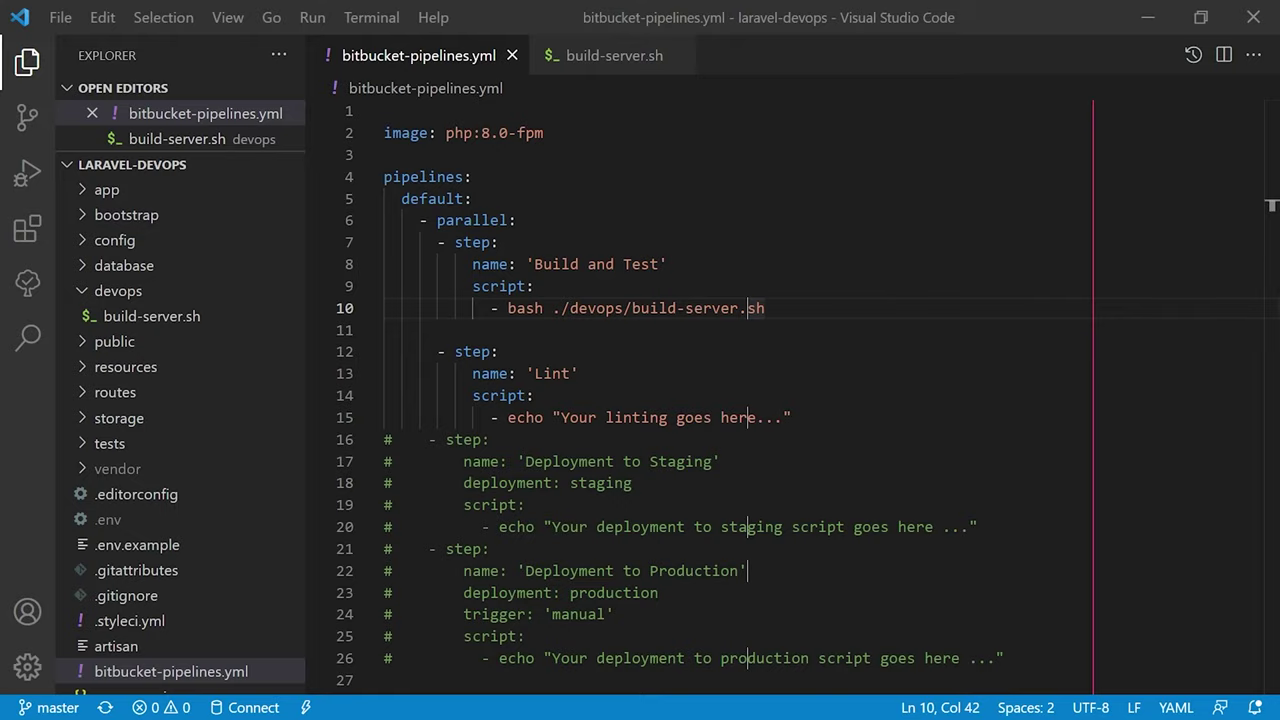
Step: Stage all changes and commit with the message 'fix server build script permission'
{"action": "type", "text": "git add ."}
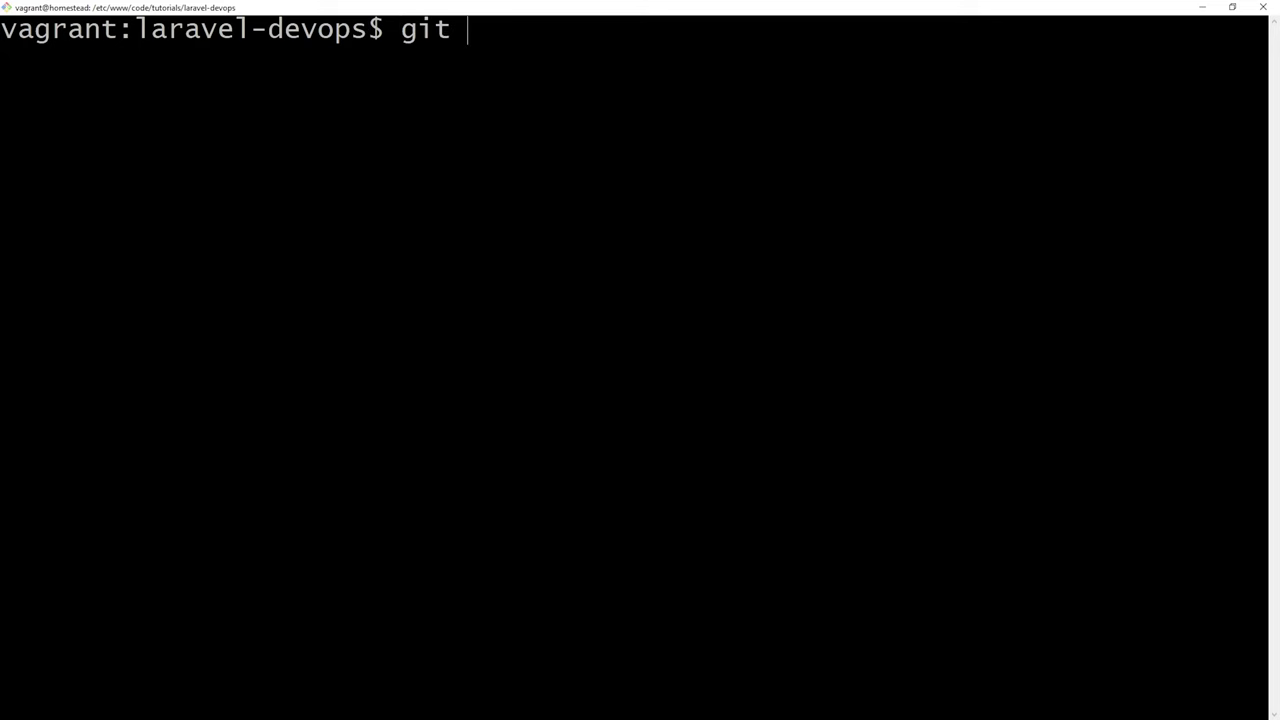
{"action": "key", "text": "Return"}
{"action": "type", "text": "commmi"}
{"action": "key", "text": "BackSpace"}
{"action": "key", "text": "BackSpace"}
{"action": "key", "text": "BackSpace"}
{"action": "key", "text": "BackSpace"}
{"action": "key", "text": "BackSpace"}
{"action": "key", "text": "BackSpace"}
{"action": "type", "text": "git commit -"}
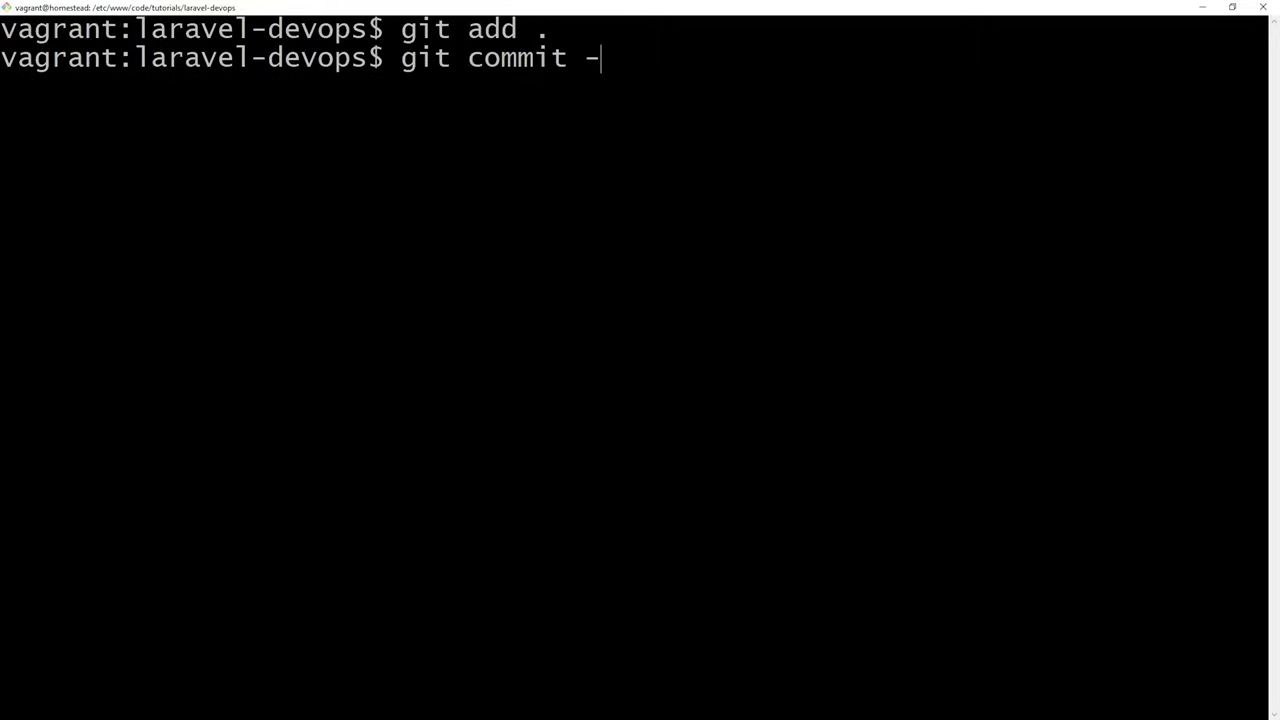
{"action": "type", "text": "m \"fix ser"}
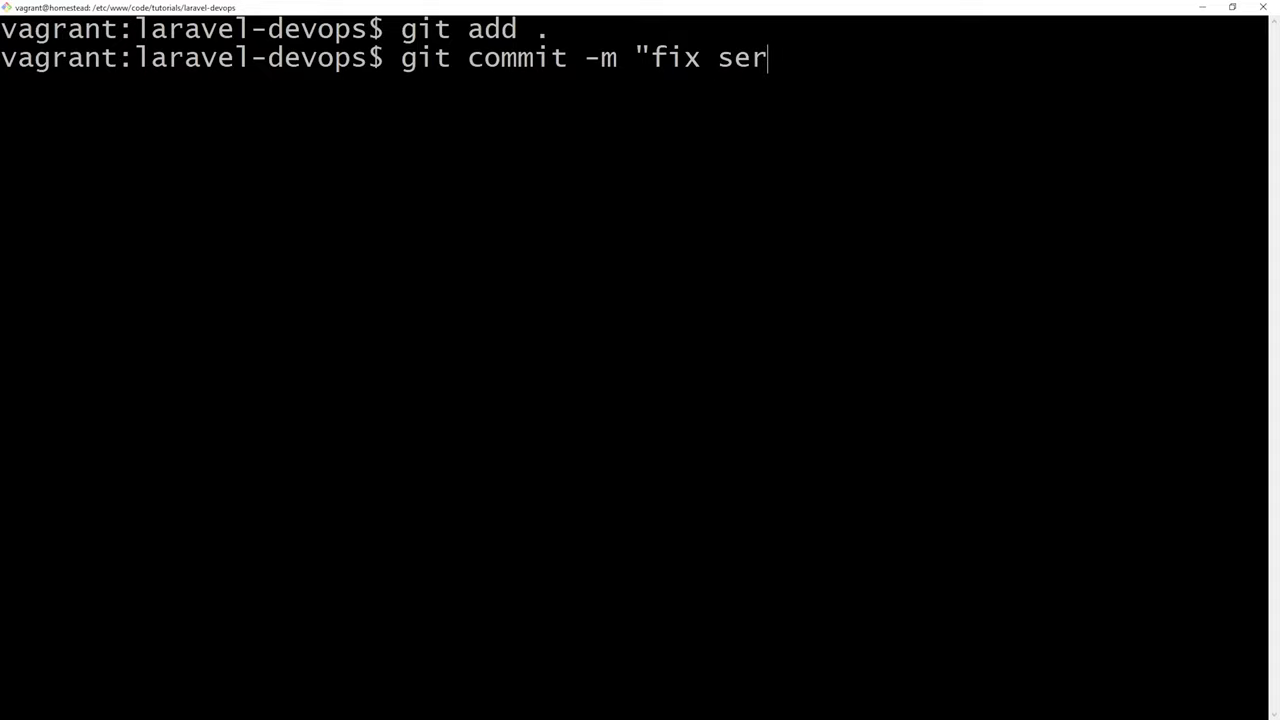
{"action": "type", "text": "ver build script permission\""}
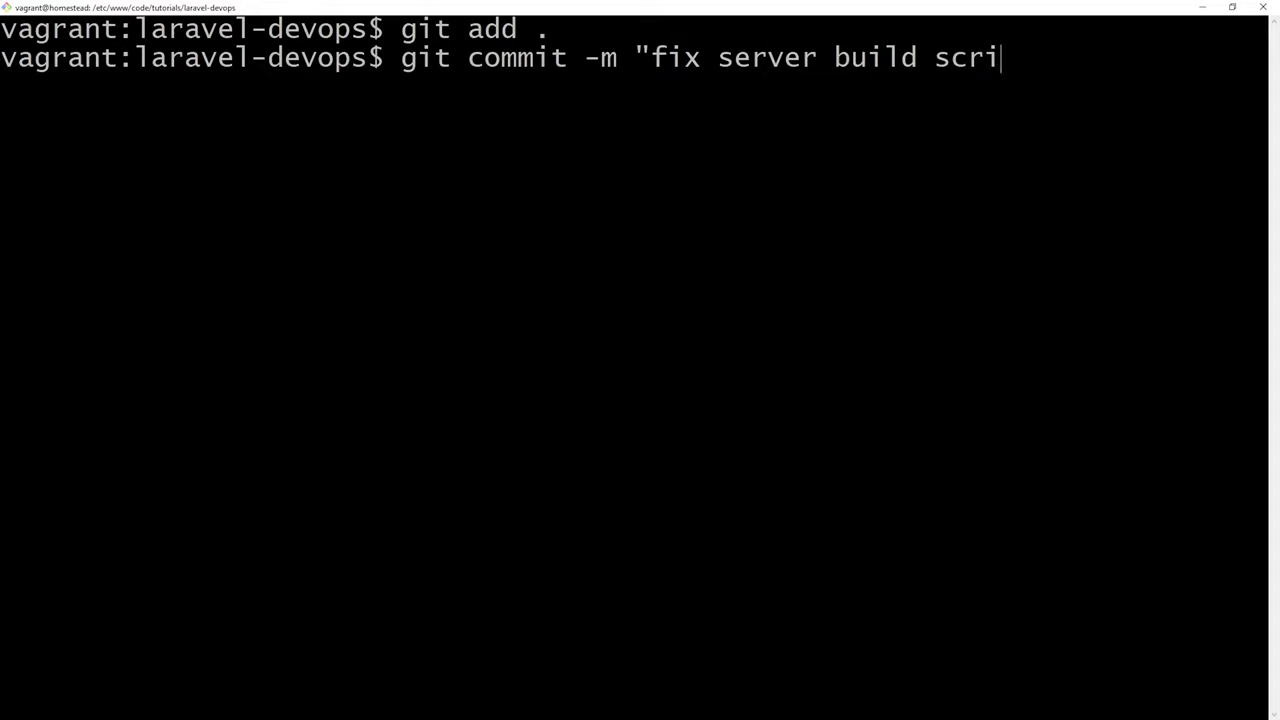
{"action": "key", "text": "Return"}
Step: Push the commit to Bitbucket master, entering the account username and password
{"action": "type", "text": "git push"}
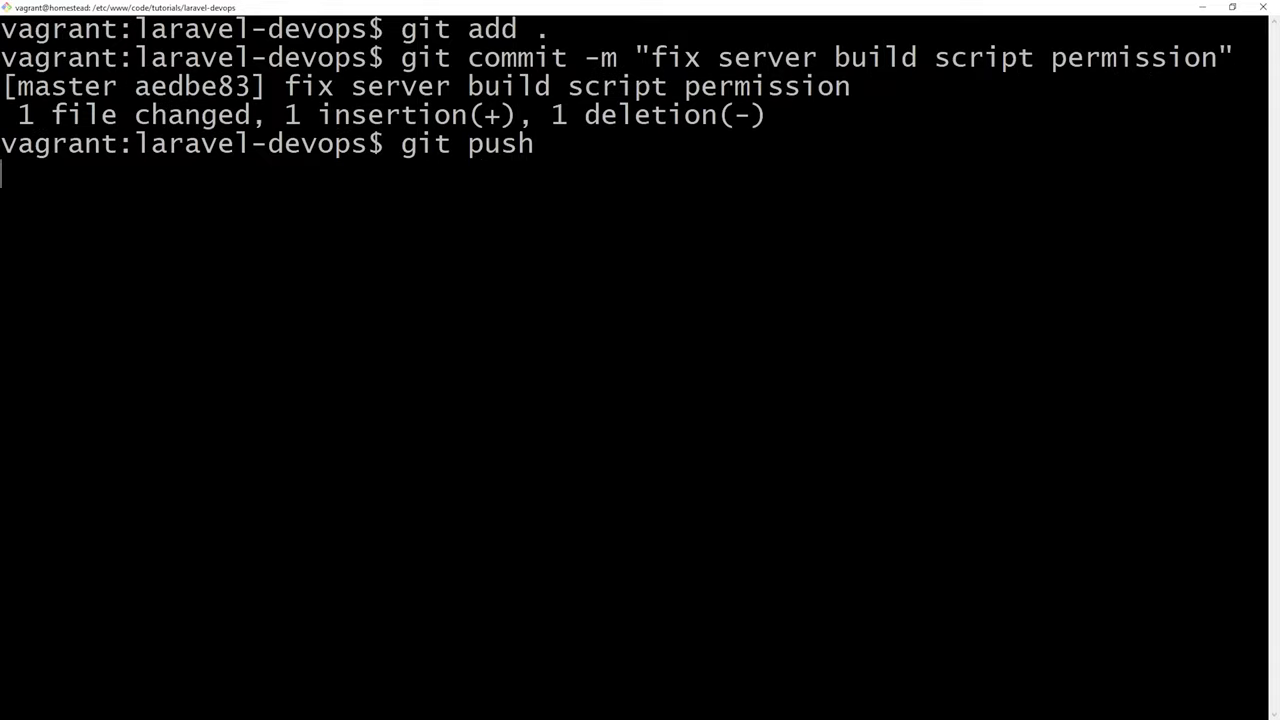
{"action": "key", "text": "Return"}
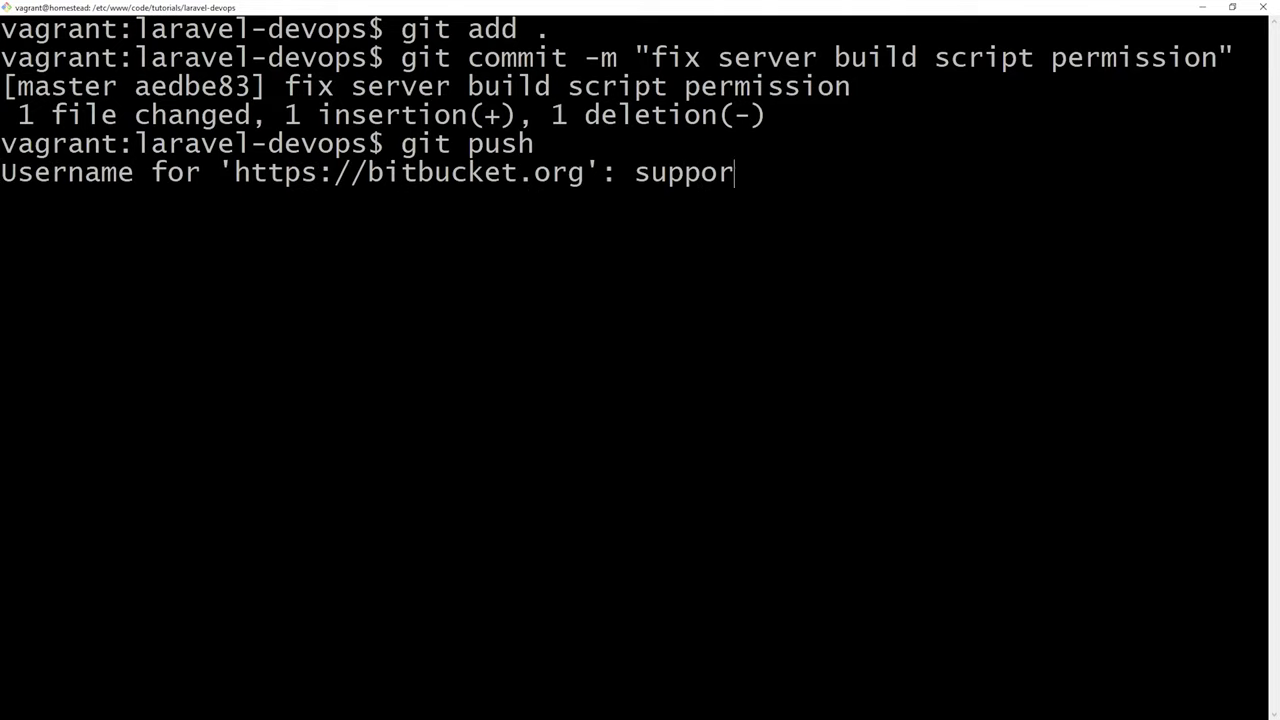
{"action": "key", "text": "Return"}
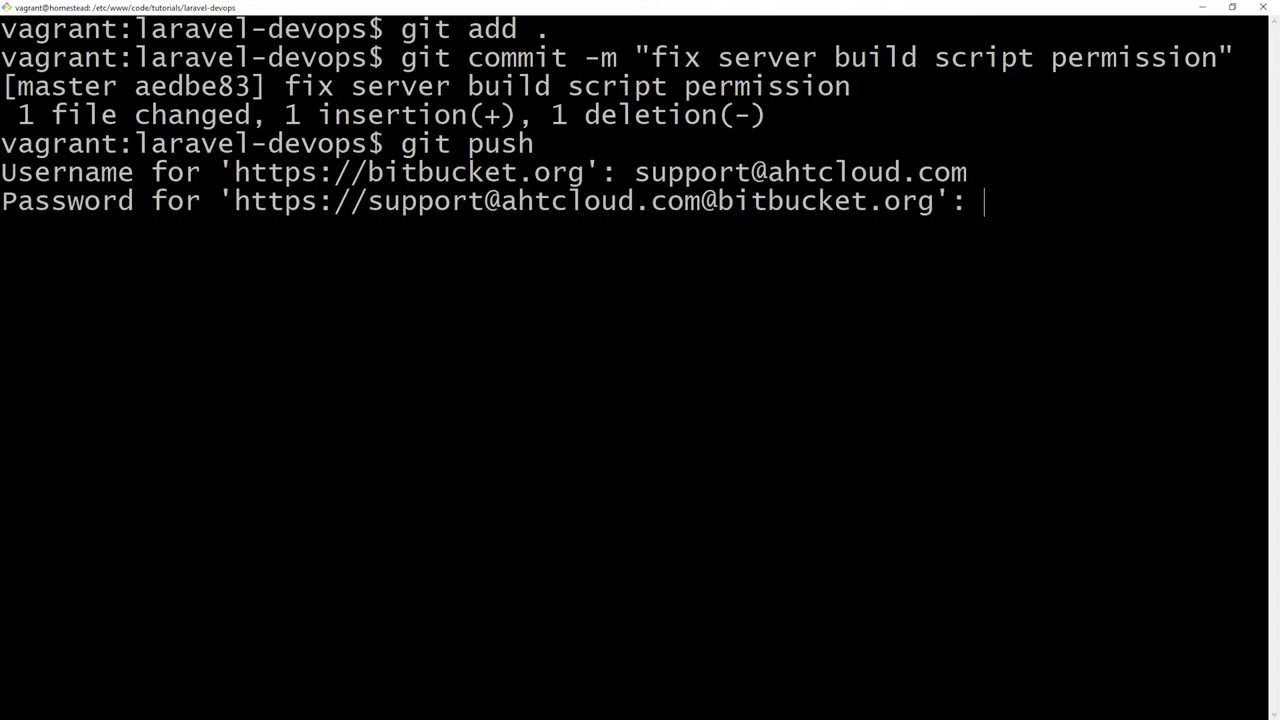
{"action": "key", "text": "Return"}
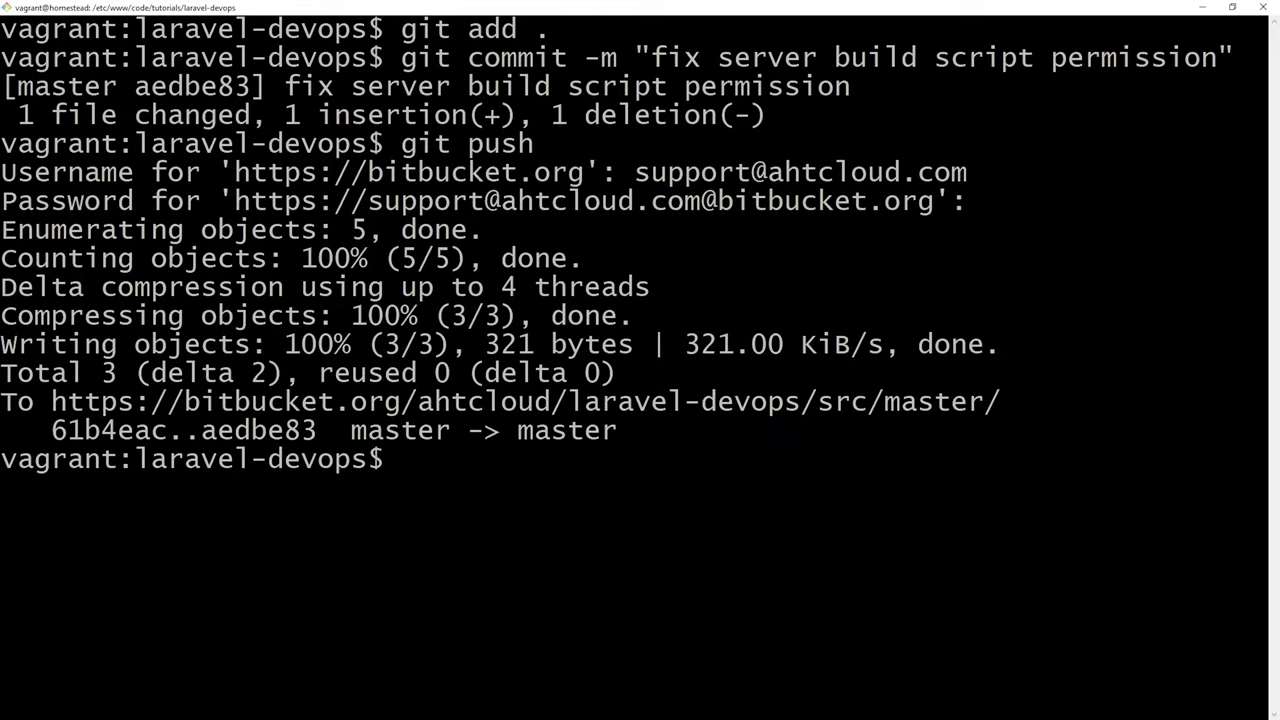
{"action": "key", "text": "alt+Tab"}
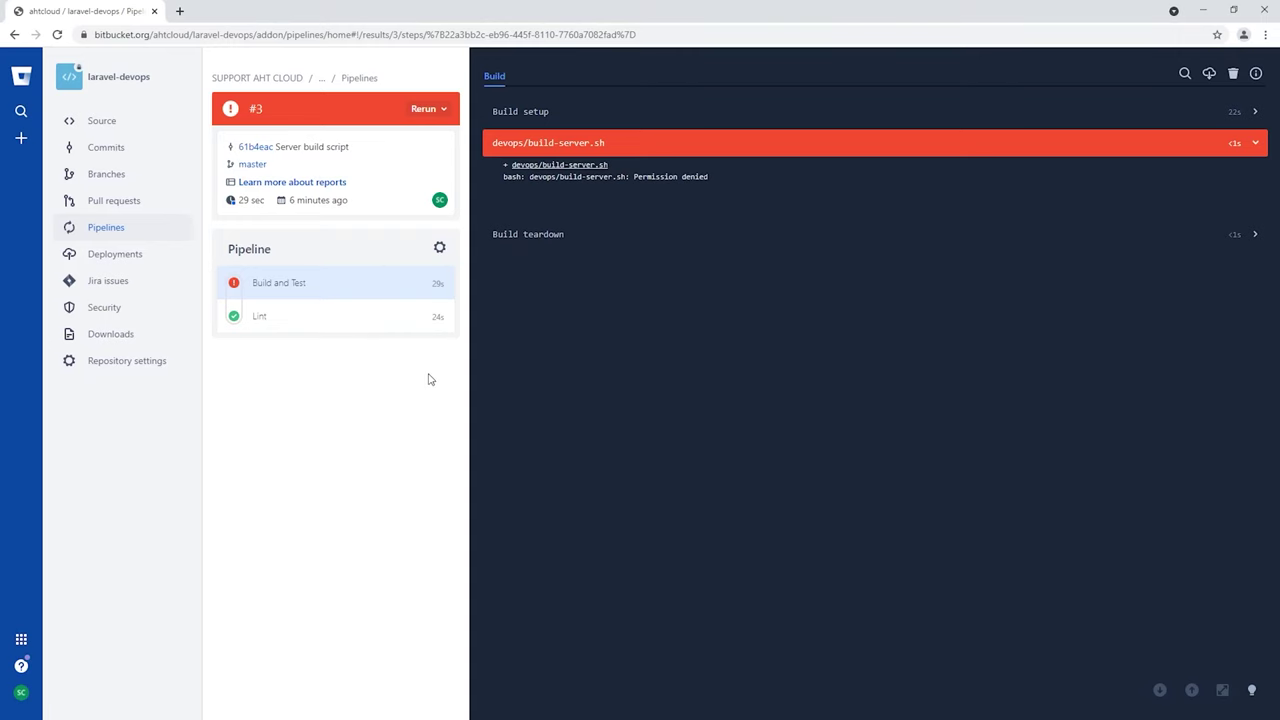
Step: Open pipeline #4 from the Pipelines list and scroll through its Build and Test log
{"action": "left_click", "coordinate": [107, 228]}
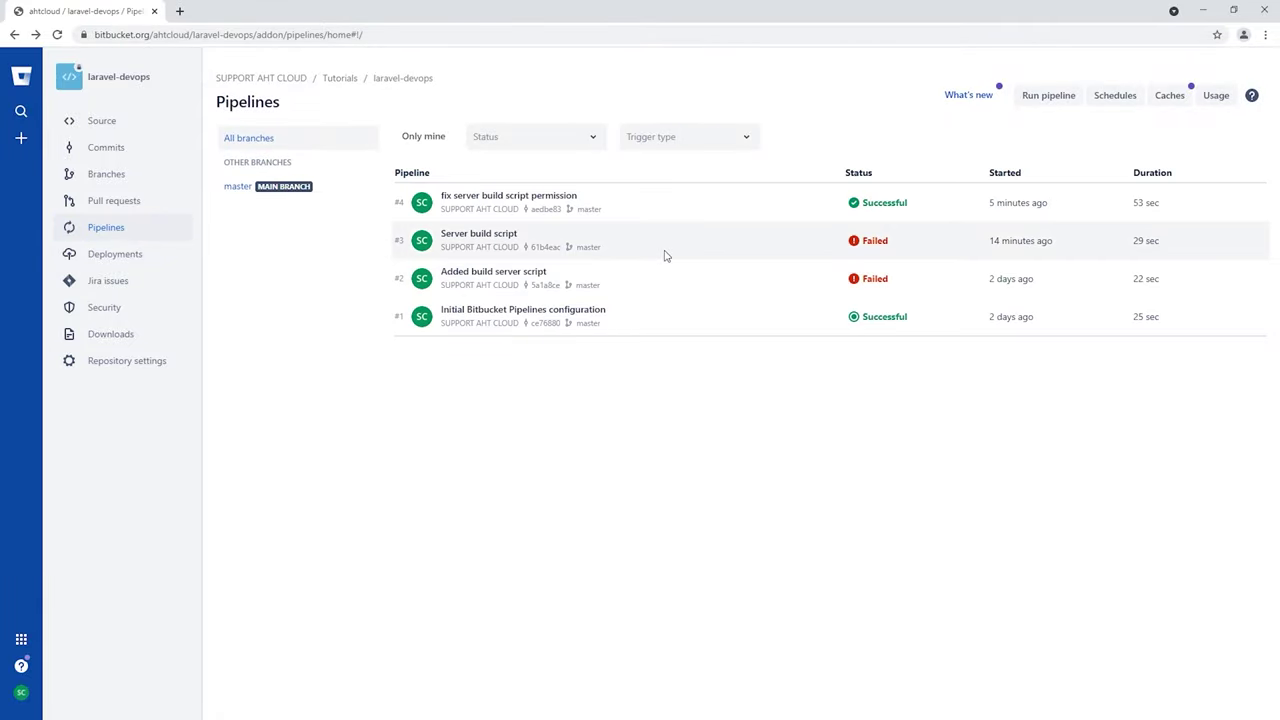
{"action": "left_click", "coordinate": [565, 200]}
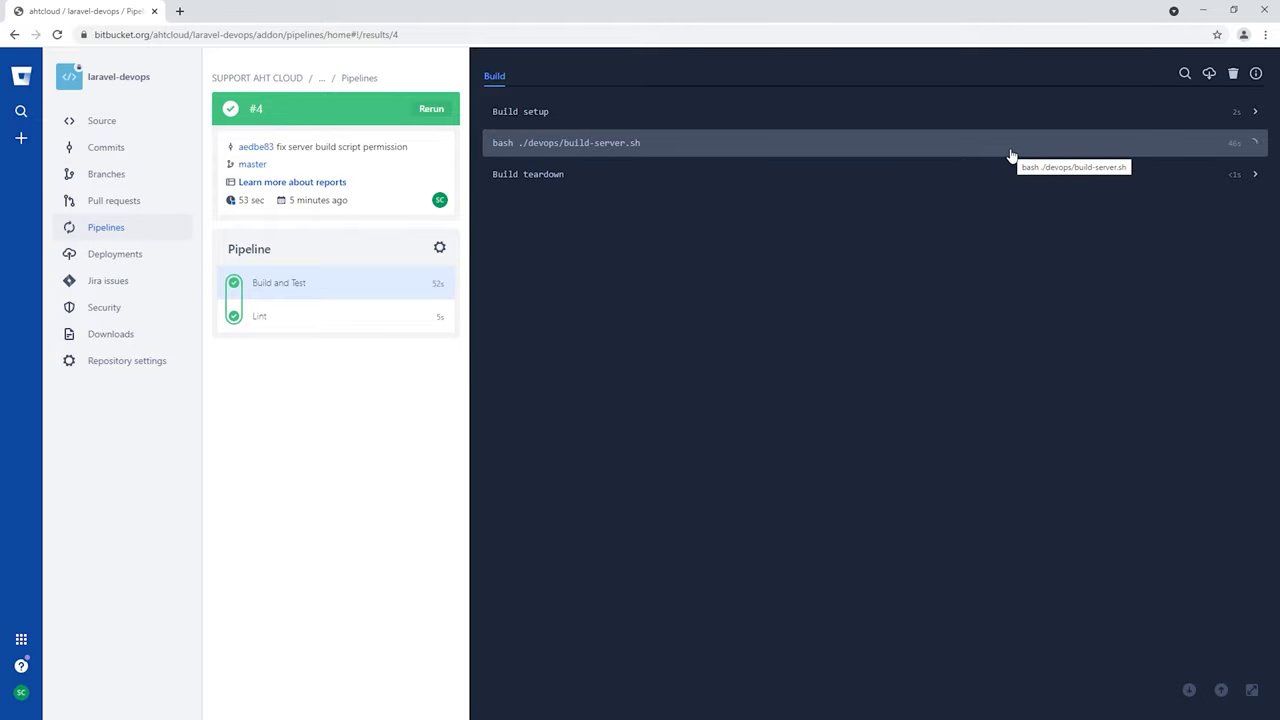
{"action": "scroll", "coordinate": [800, 210], "scroll_direction": "down", "scroll_amount": 5}
{"action": "scroll", "coordinate": [680, 213], "scroll_direction": "down", "scroll_amount": 10}
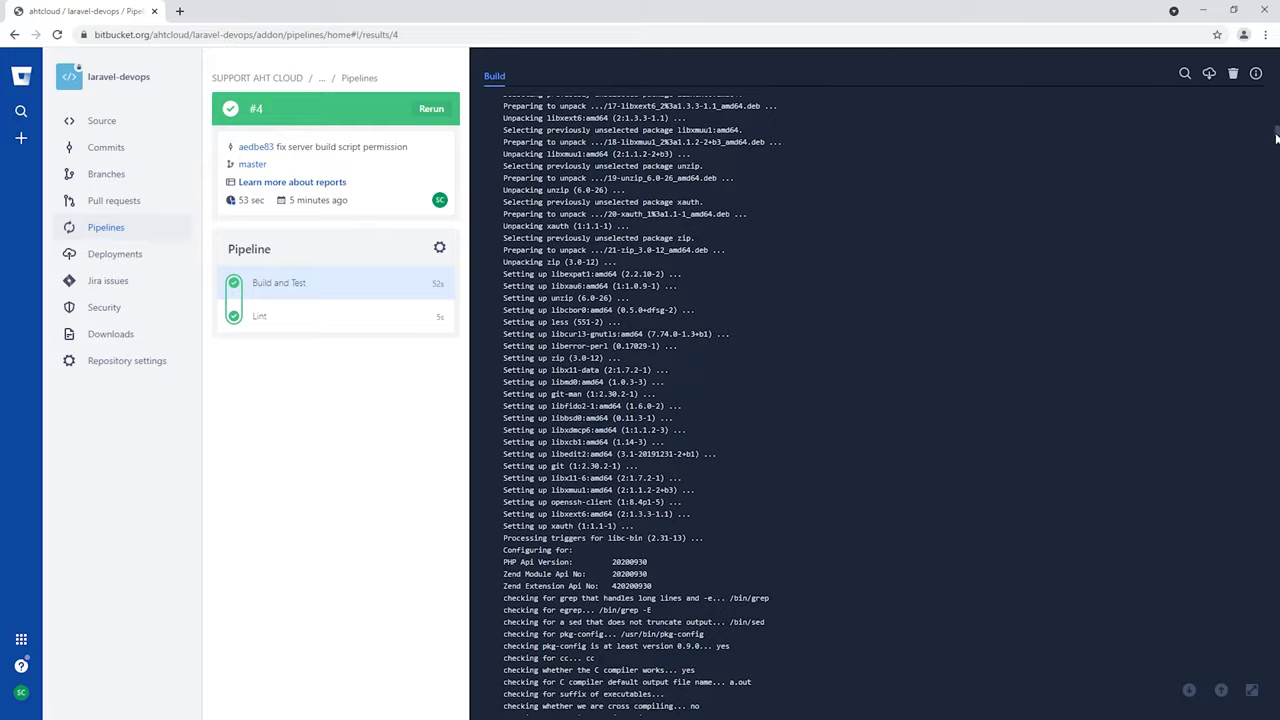
{"action": "left_click_drag", "start_coordinate": [1276, 138], "coordinate": [1256, 697]}
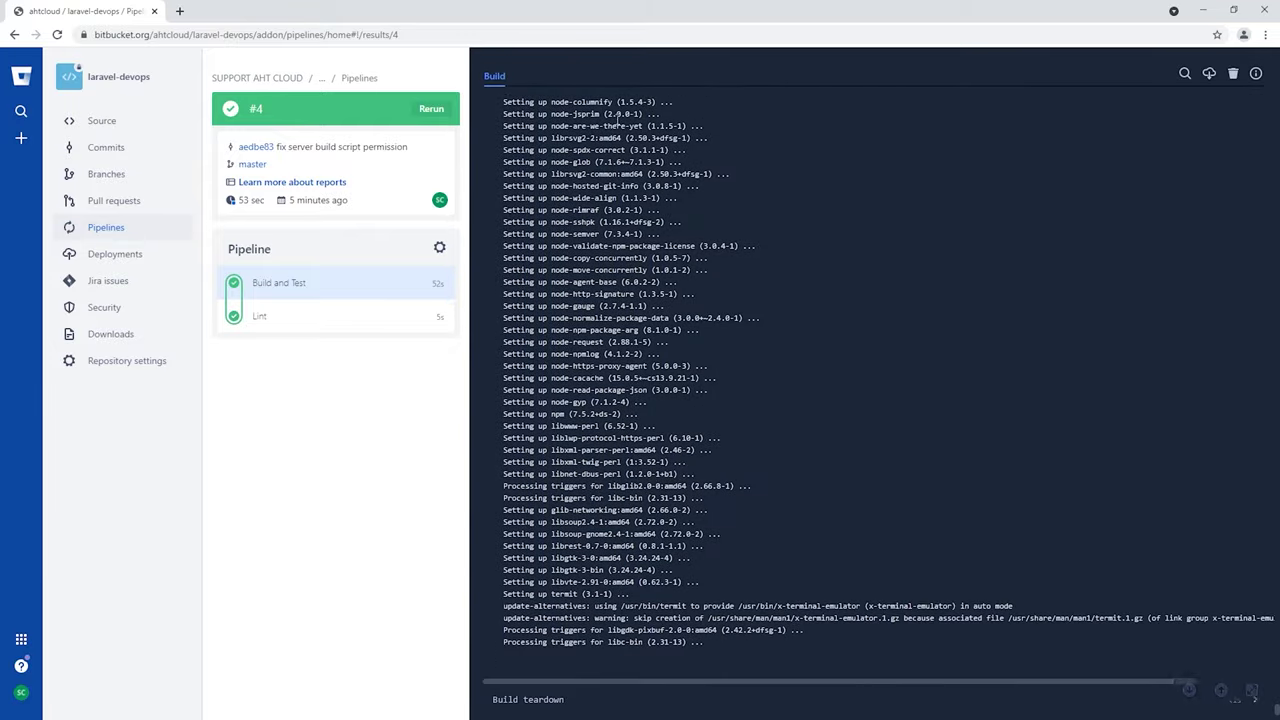
Step: Switch between the Lint and Build and Test step logs, ending on Lint
{"action": "left_click", "coordinate": [282, 333]}
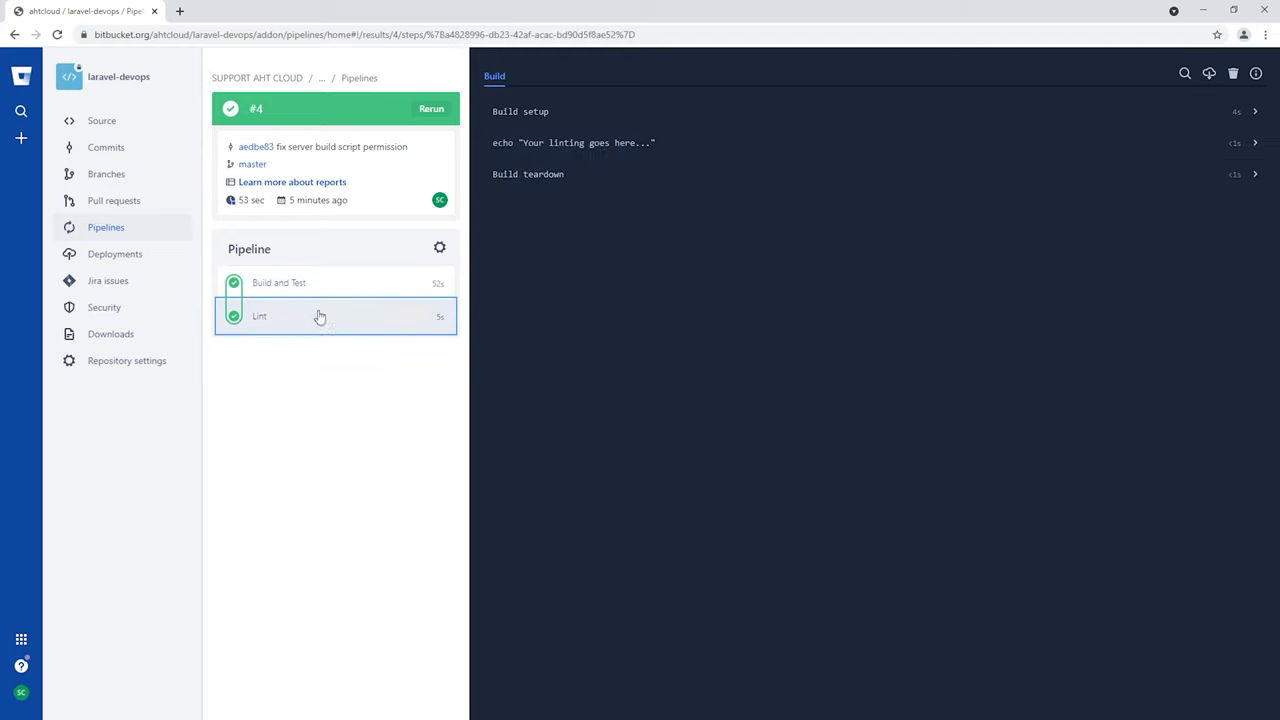
{"action": "left_click", "coordinate": [284, 293]}
{"action": "left_click", "coordinate": [292, 305]}
{"action": "left_click", "coordinate": [290, 295]}
{"action": "left_click", "coordinate": [285, 318]}
{"action": "left_click", "coordinate": [286, 296]}
{"action": "left_click", "coordinate": [281, 326]}
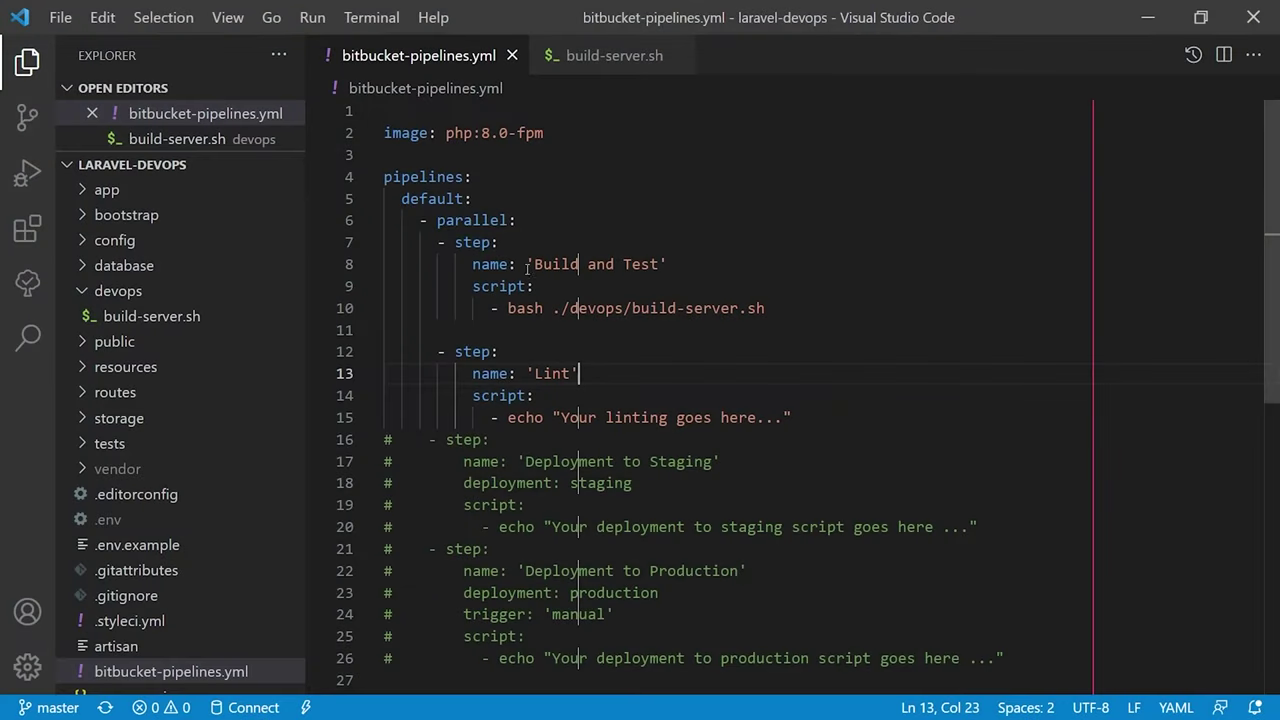
{"action": "left_click", "coordinate": [524, 264]}
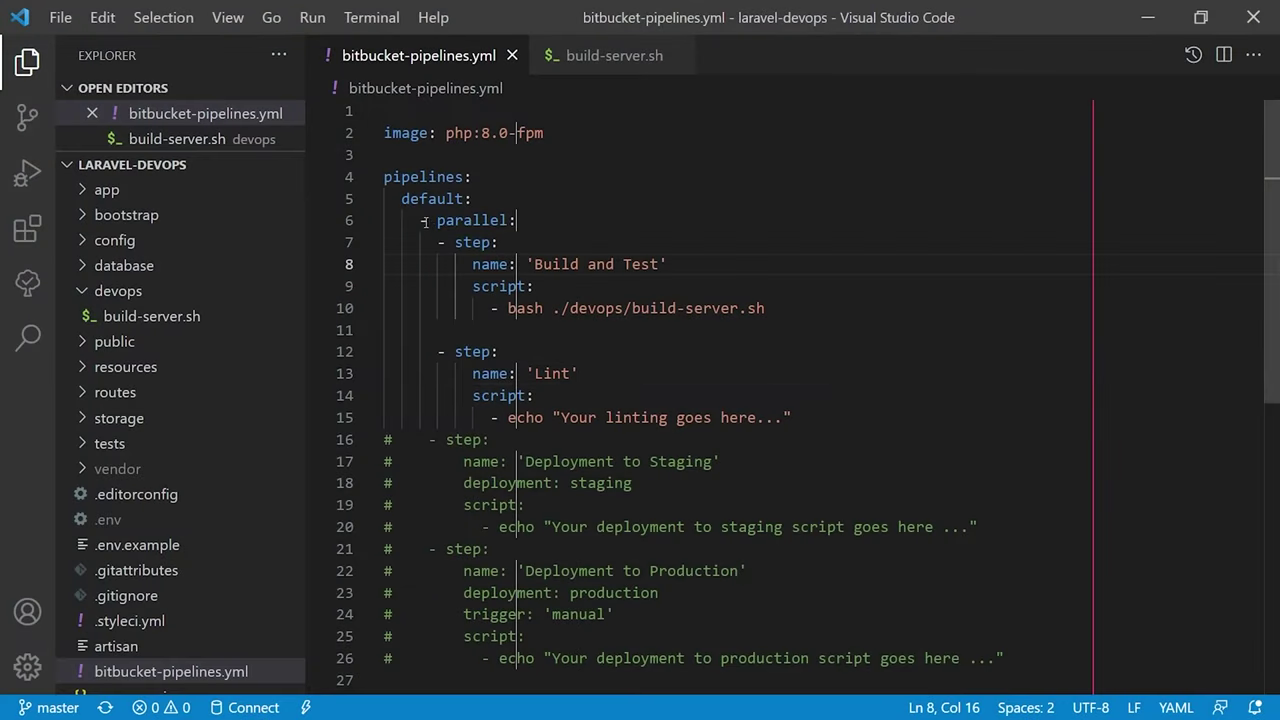
{"action": "left_click_drag", "start_coordinate": [430, 224], "coordinate": [508, 286]}
{"action": "left_click", "coordinate": [548, 231]}
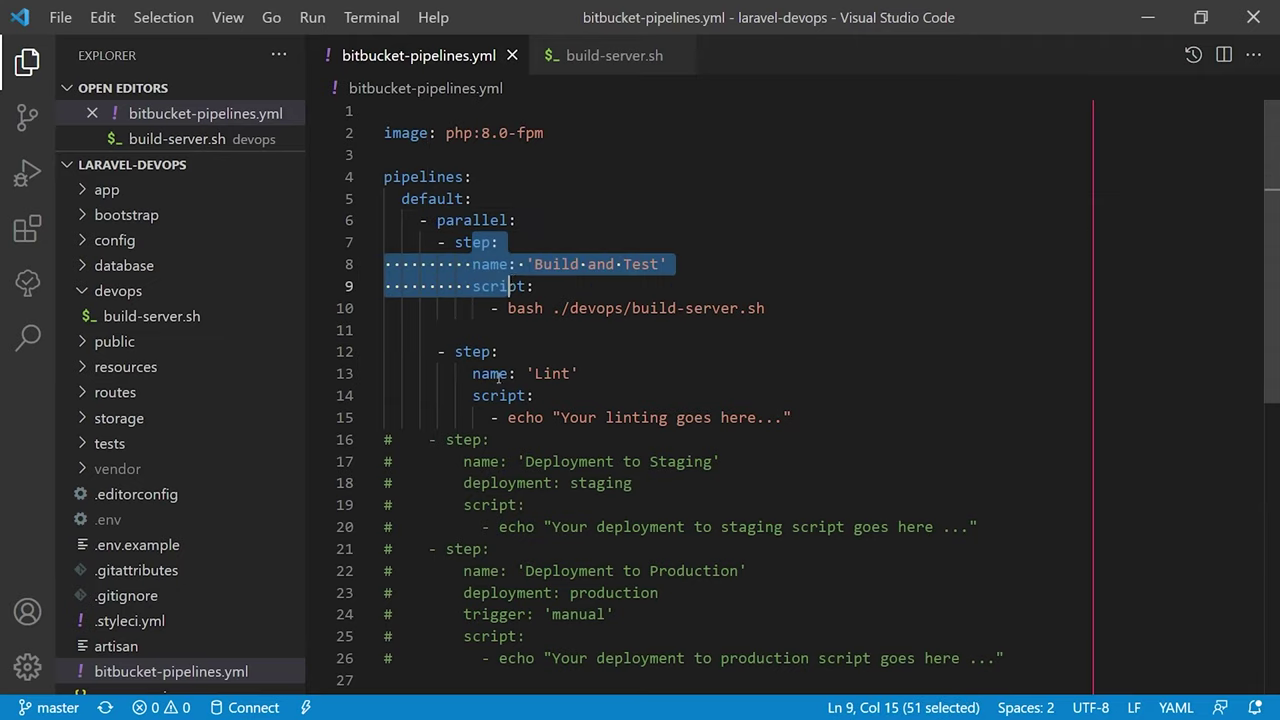
{"action": "left_click_drag", "start_coordinate": [490, 352], "coordinate": [530, 396]}
{"action": "left_click_drag", "start_coordinate": [793, 418], "coordinate": [400, 397]}
{"action": "left_click", "coordinate": [597, 395]}
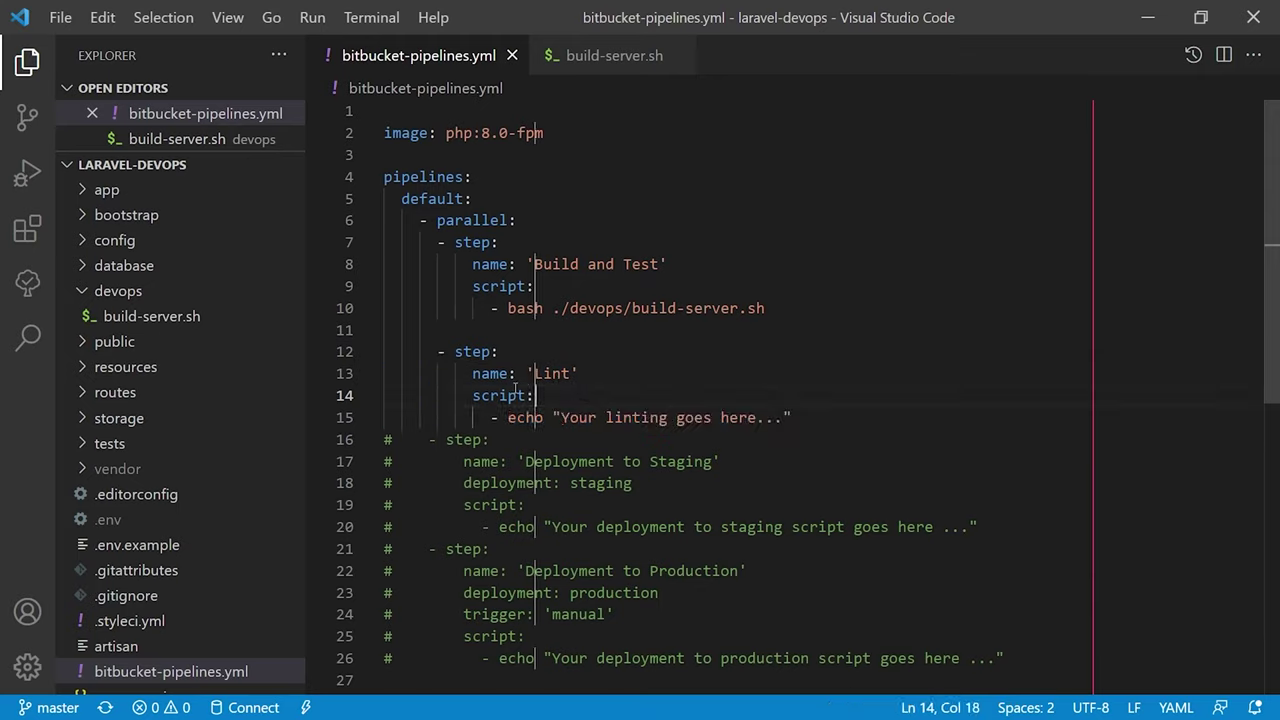
{"action": "left_click_drag", "start_coordinate": [447, 352], "coordinate": [545, 418]}
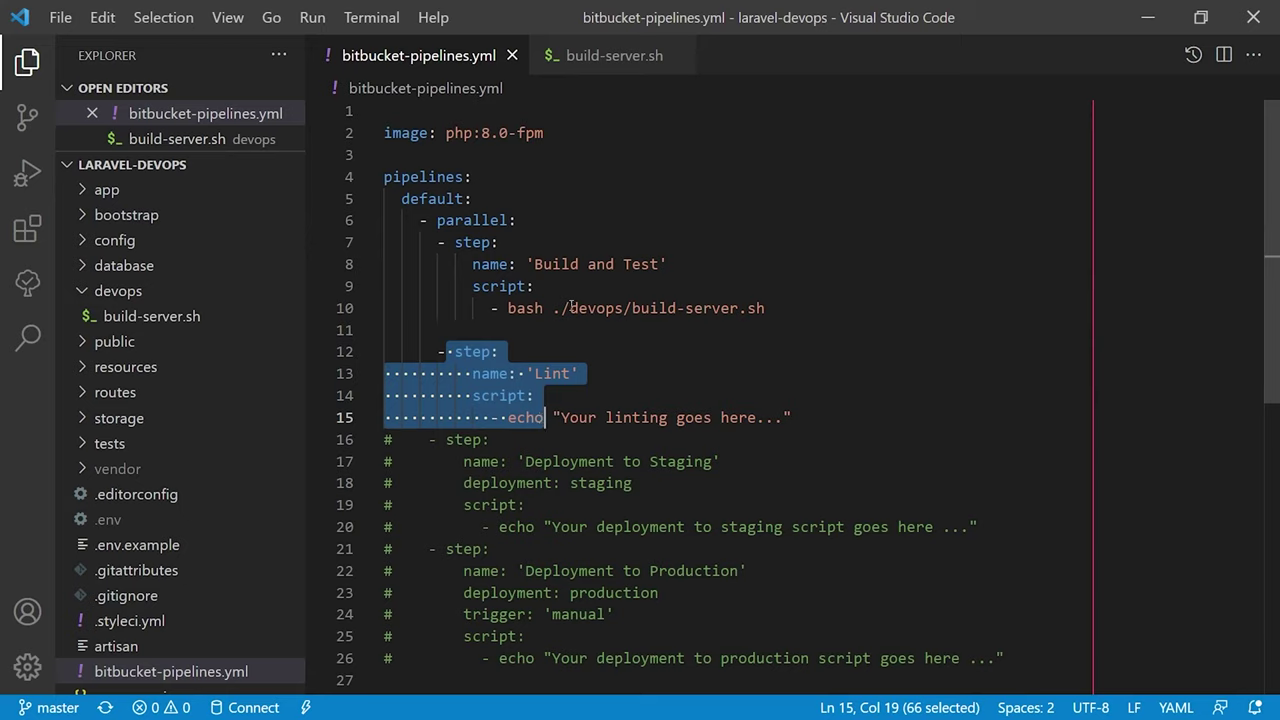
{"action": "left_click_drag", "start_coordinate": [570, 308], "coordinate": [697, 302]}
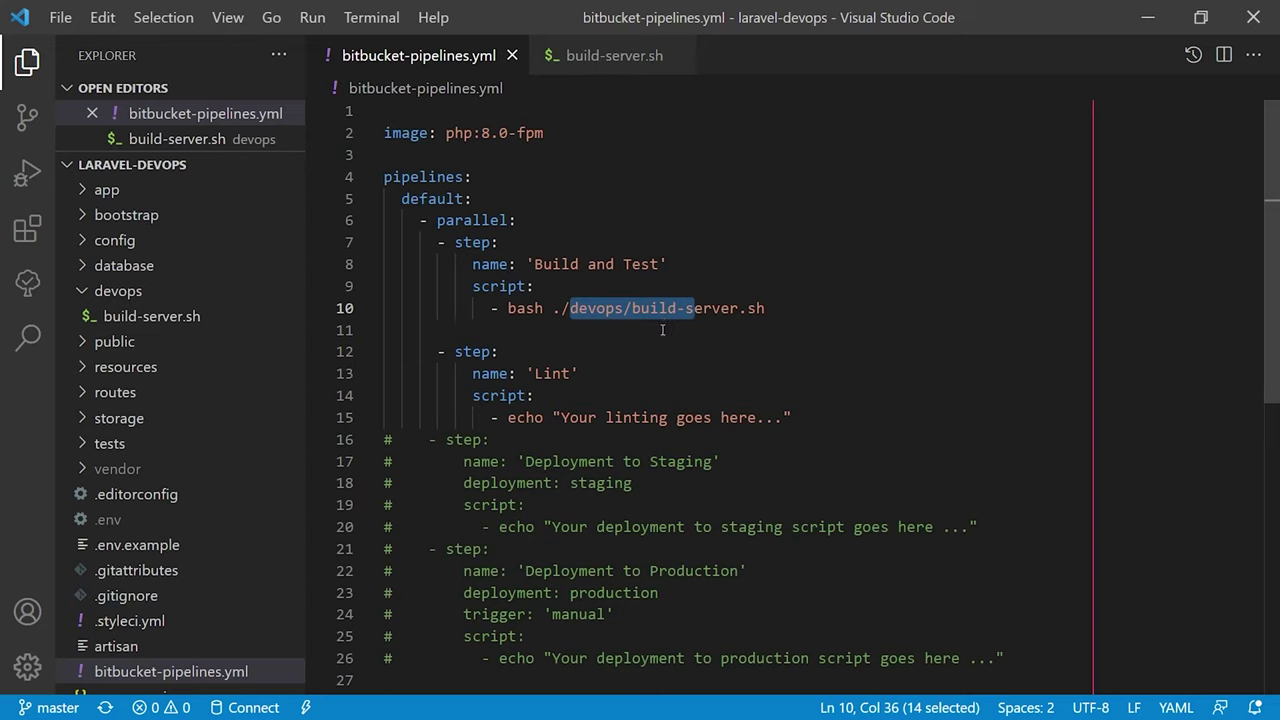
{"action": "left_click", "coordinate": [662, 318]}
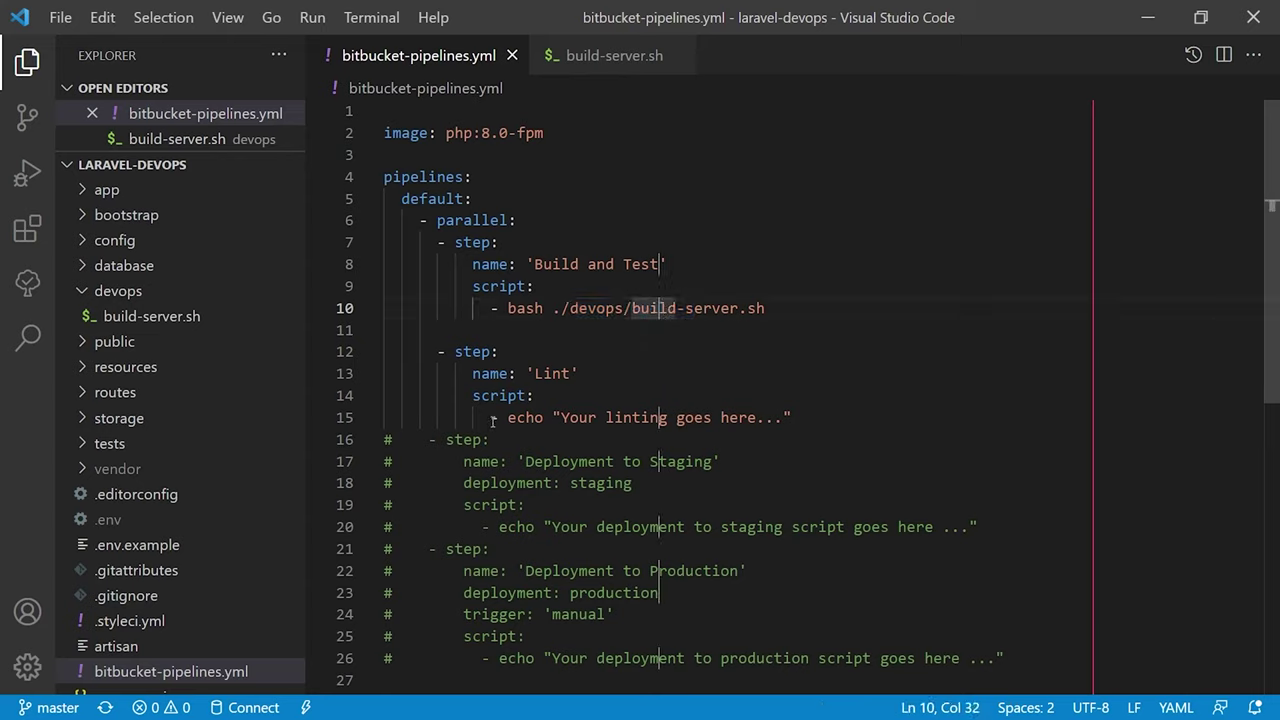
{"action": "left_click_drag", "start_coordinate": [490, 417], "coordinate": [795, 418]}
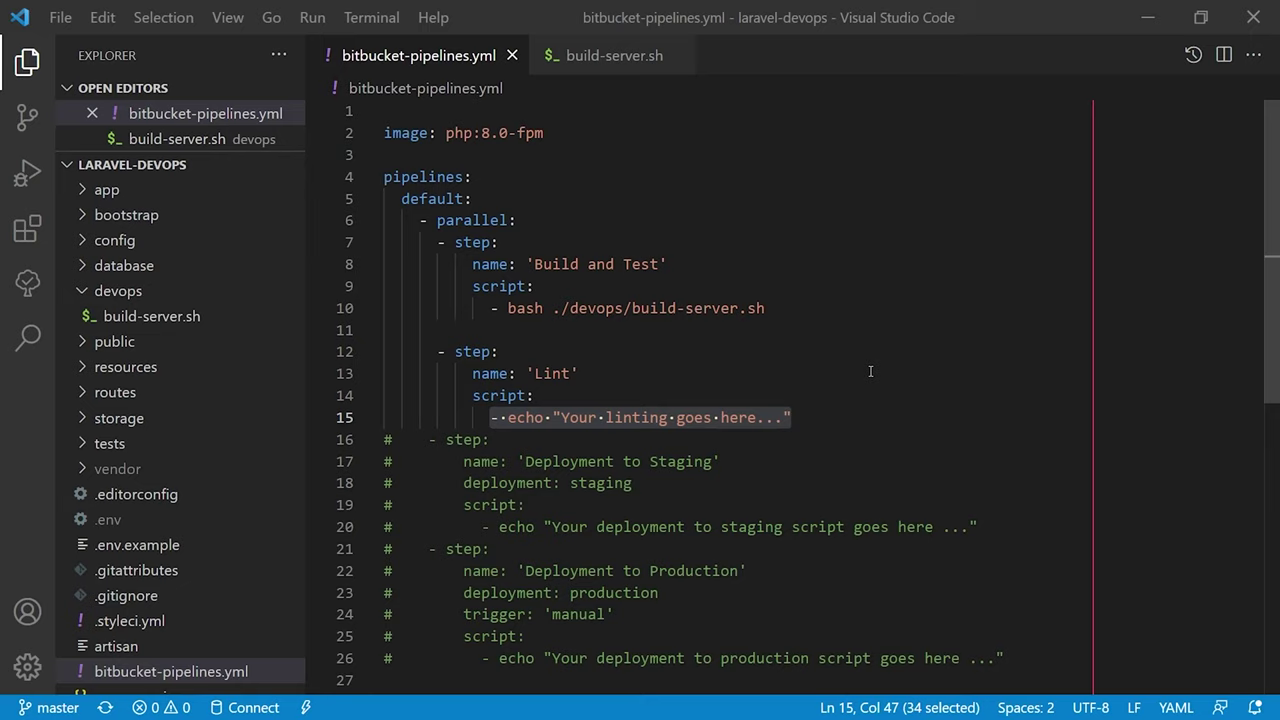
Step: At the end of the file, add definitions > services > mysql with image mysql:8.0
{"action": "scroll", "coordinate": [845, 350], "scroll_direction": "down", "scroll_amount": 5}
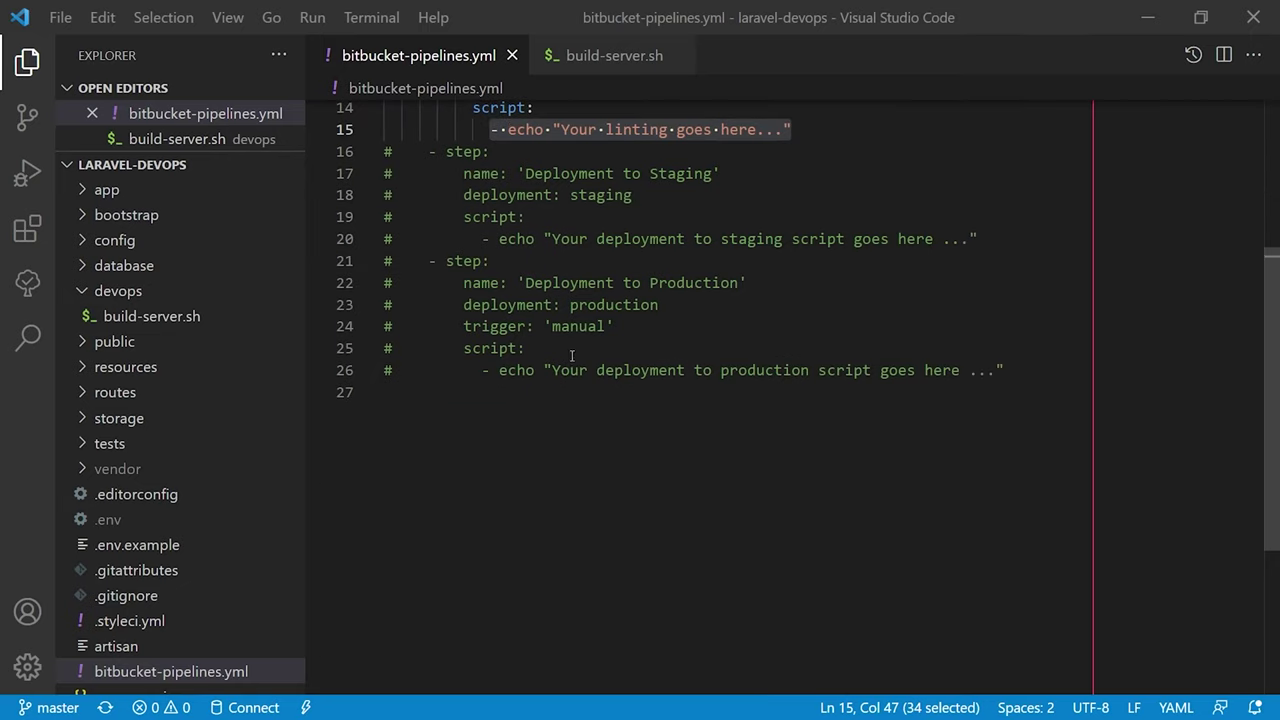
{"action": "left_click", "coordinate": [694, 370]}
{"action": "left_click", "coordinate": [1091, 386]}
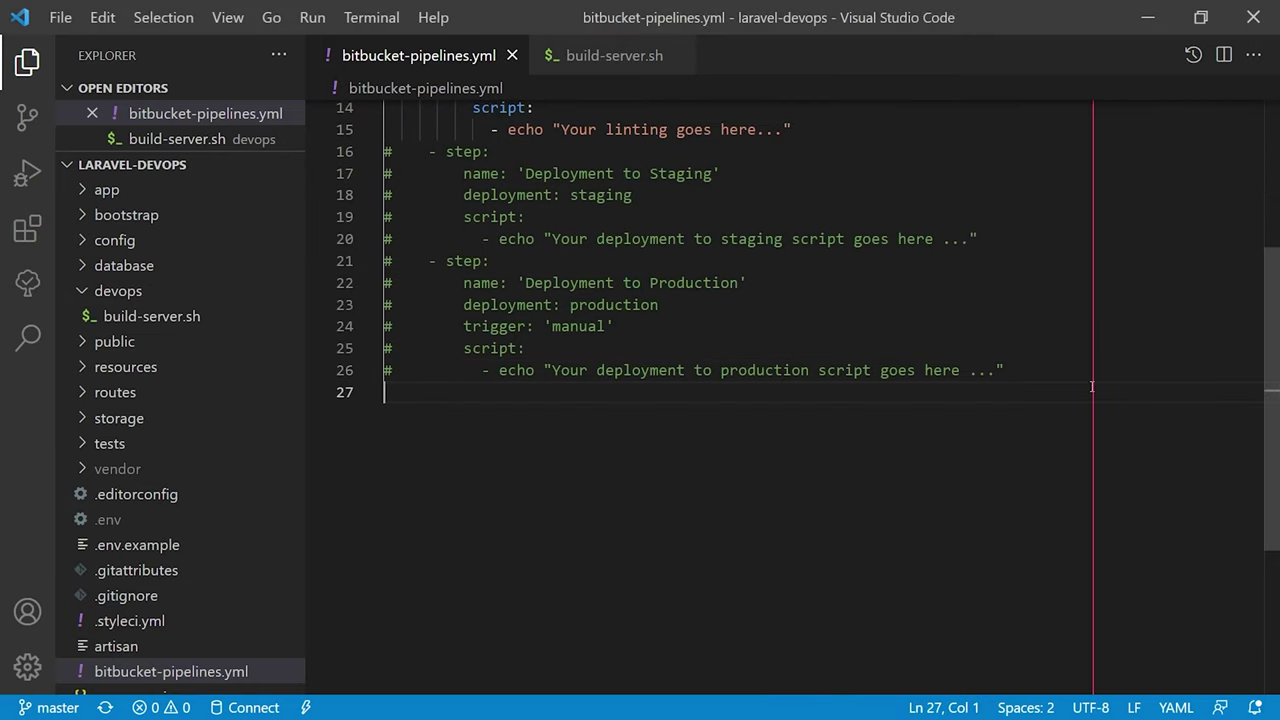
{"action": "key", "text": "Return"}
{"action": "type", "text": "d"}
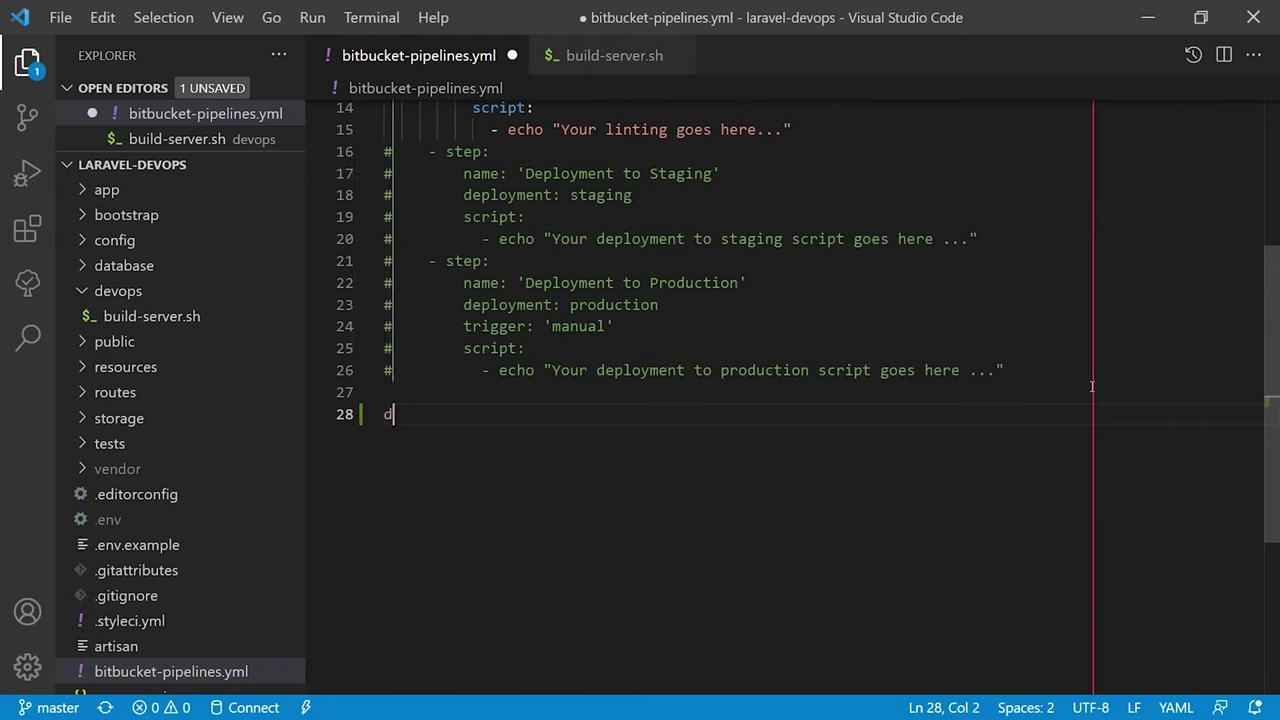
{"action": "type", "text": "efinitions:"}
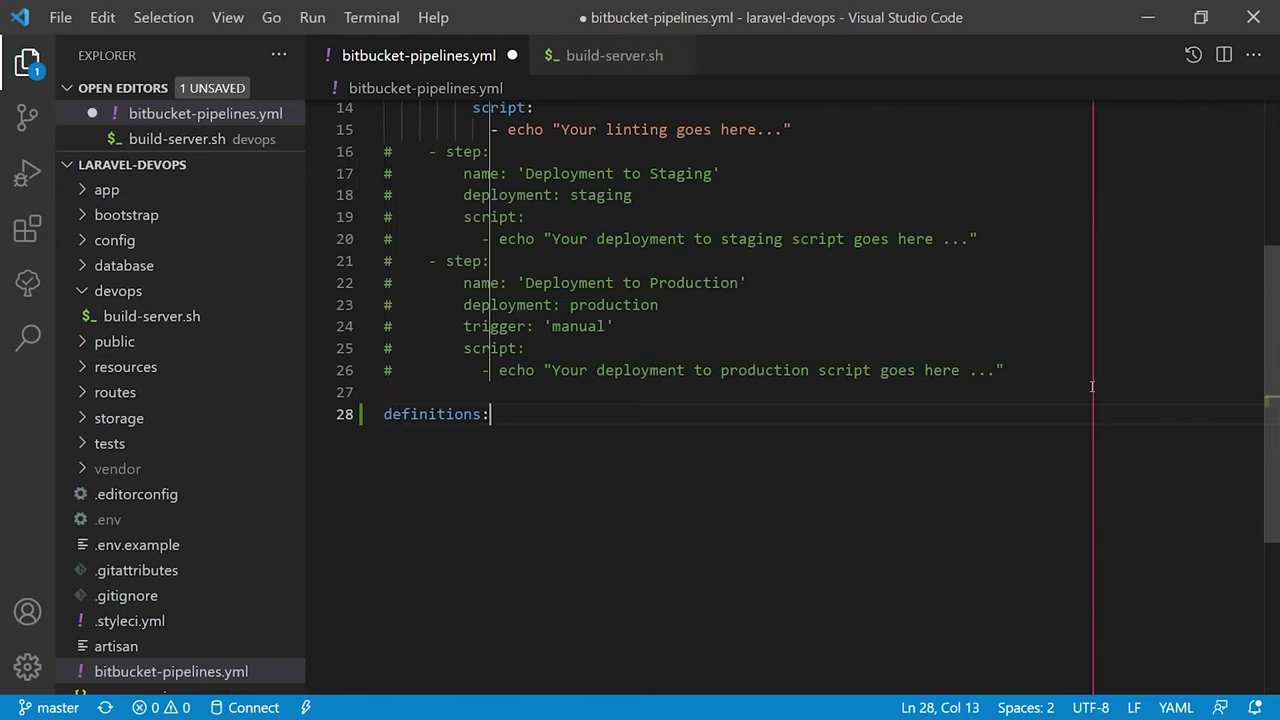
{"action": "key", "text": "Return"}
{"action": "type", "text": "services:"}
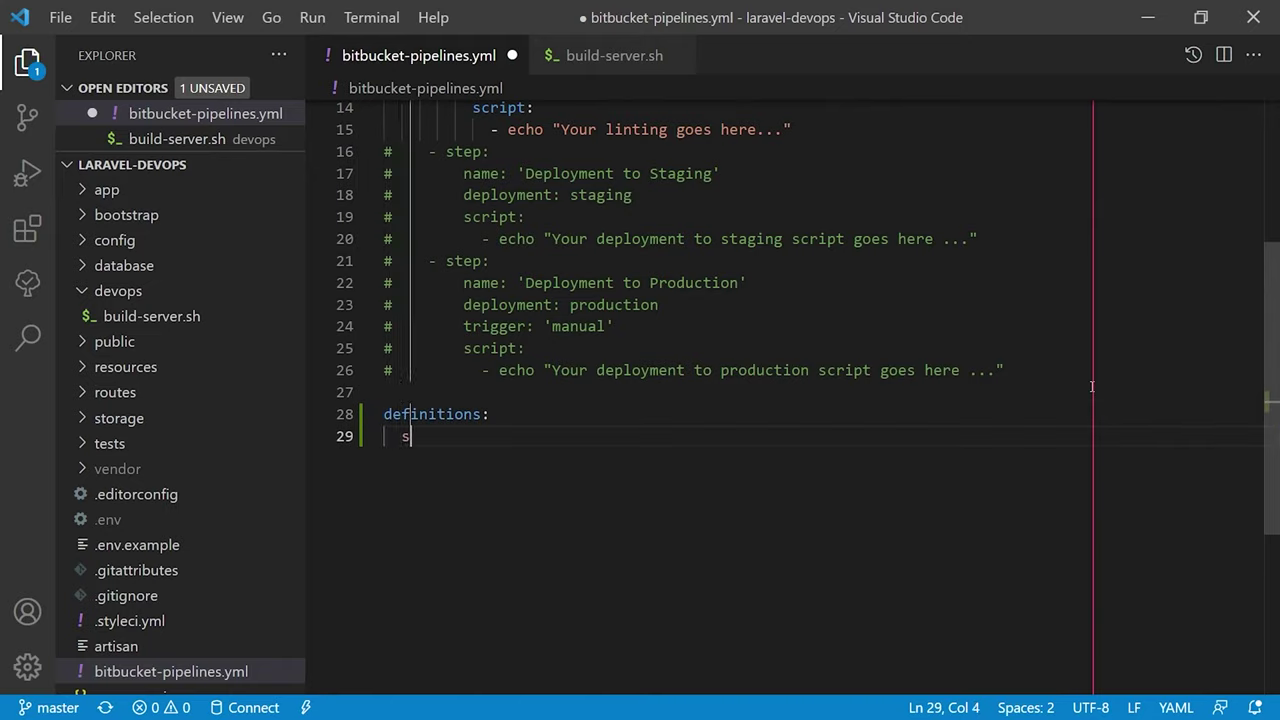
{"action": "key", "text": "Return"}
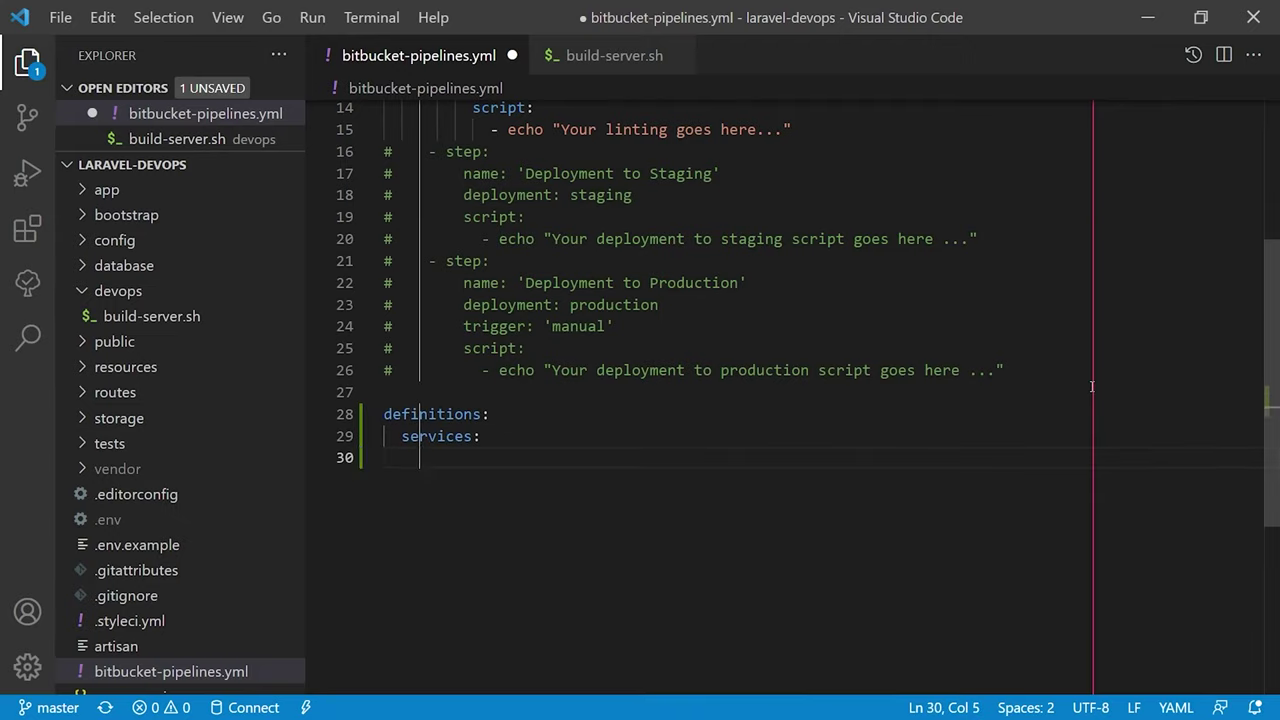
{"action": "type", "text": "mysq"}
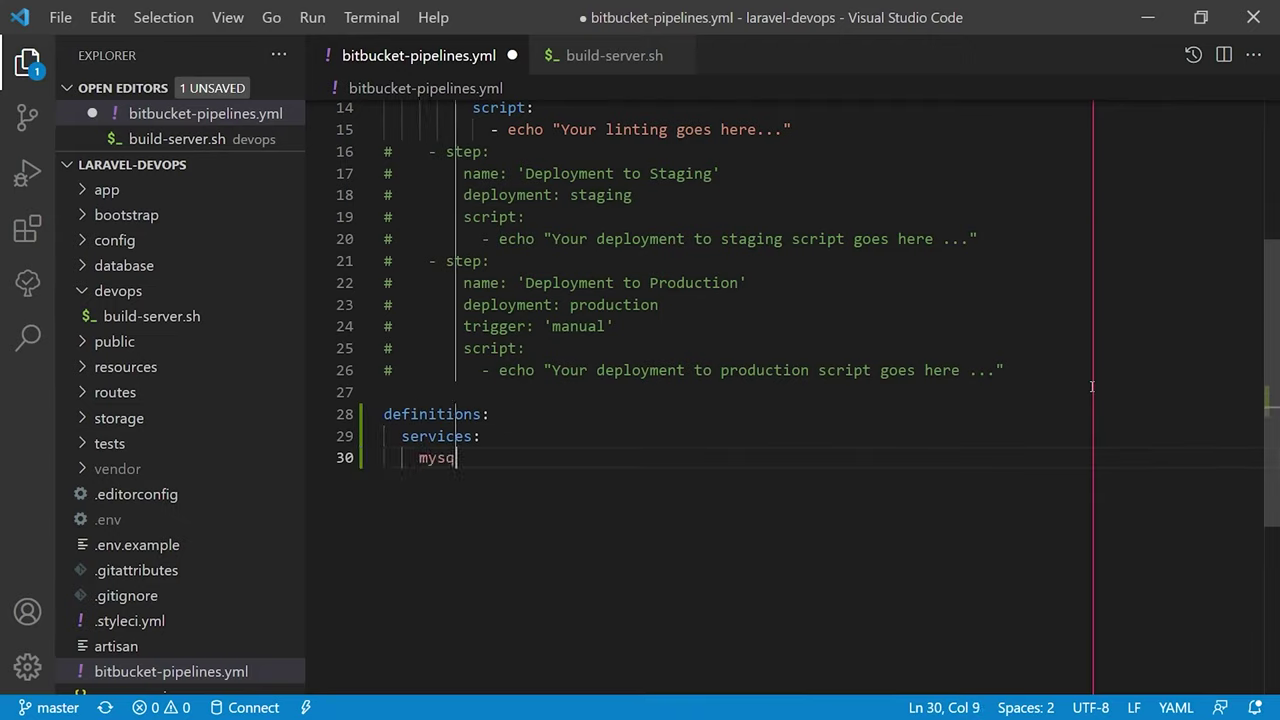
{"action": "type", "text": "l"}
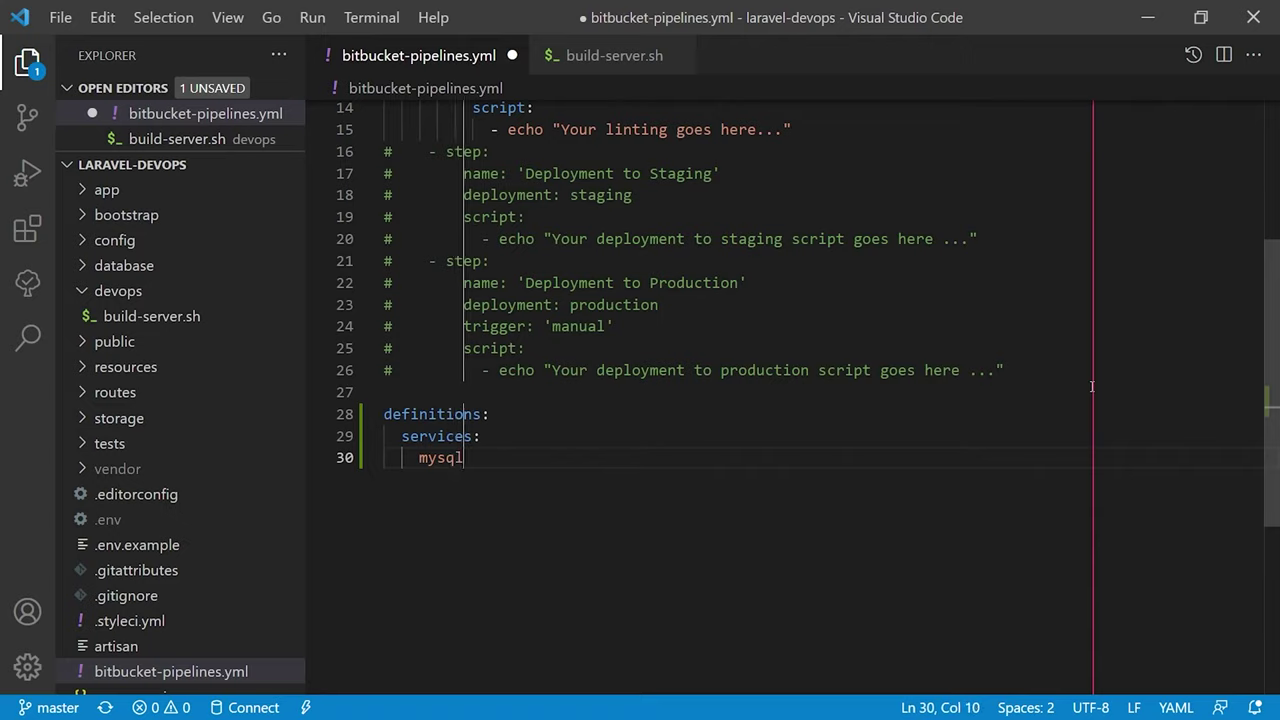
{"action": "type", "text": ":"}
{"action": "key", "text": "Return"}
{"action": "type", "text": "image"}
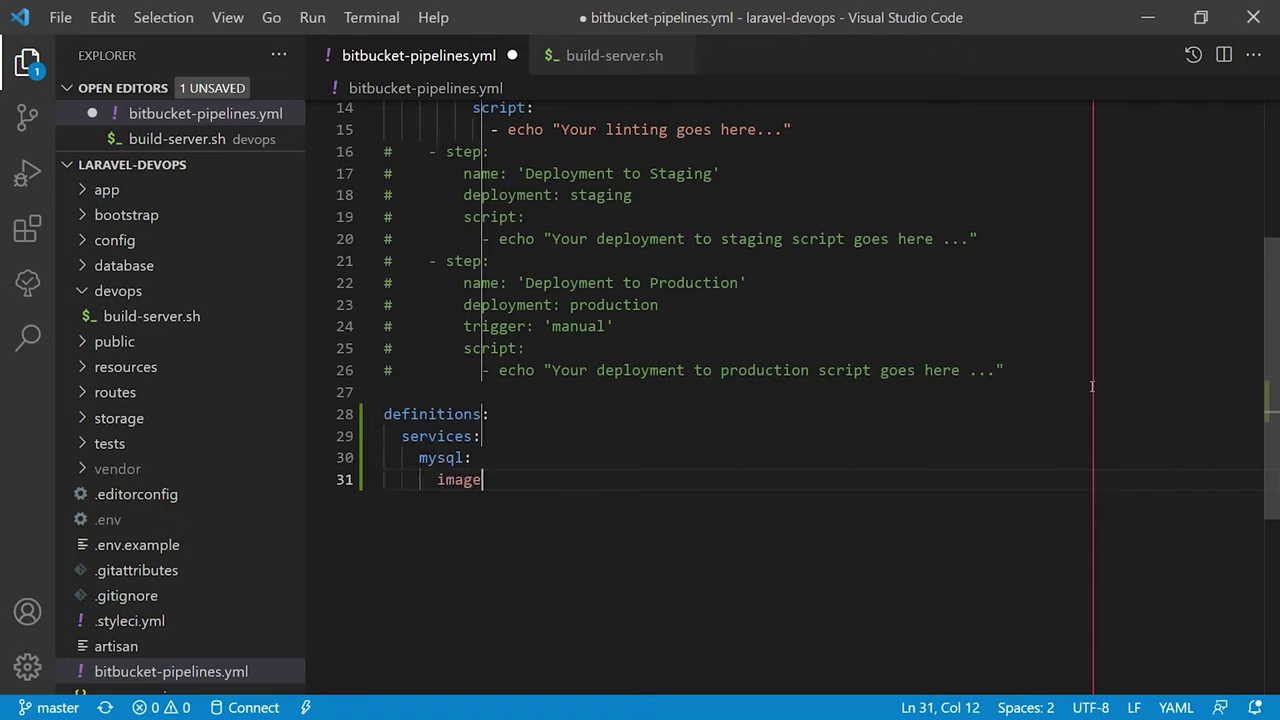
{"action": "type", "text": ": mysql"}
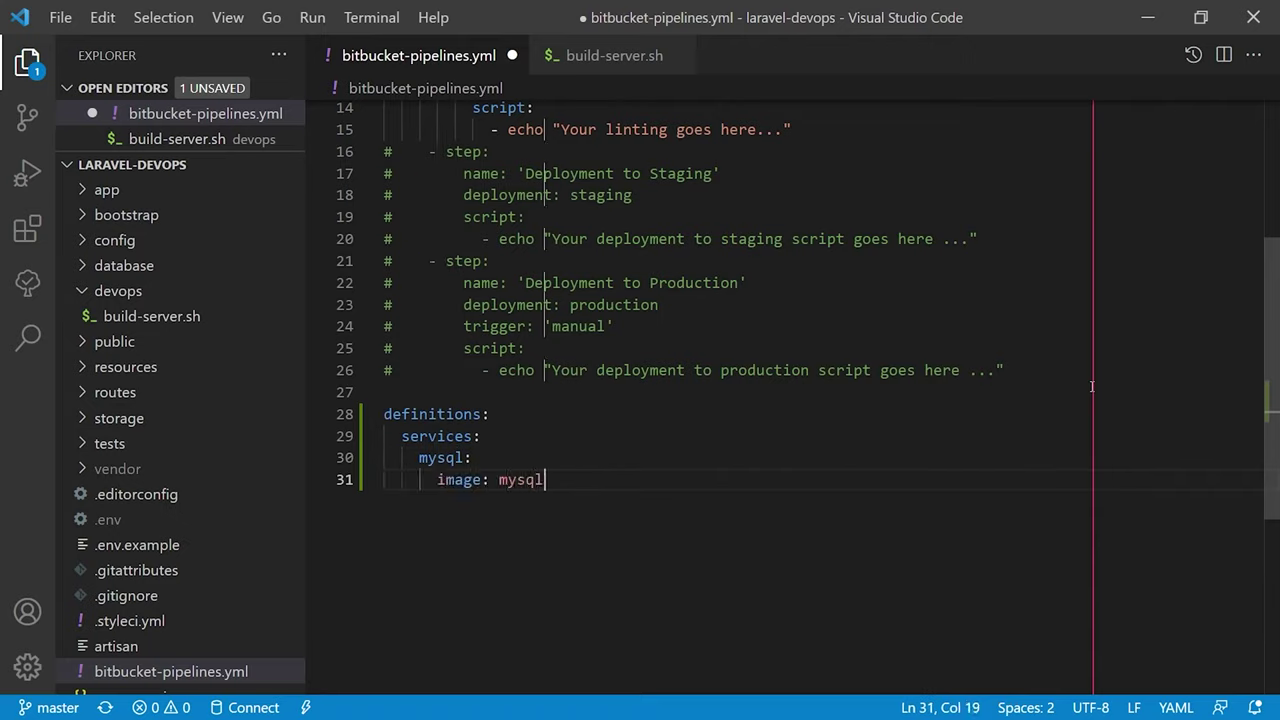
{"action": "type", "text": ":8.0"}
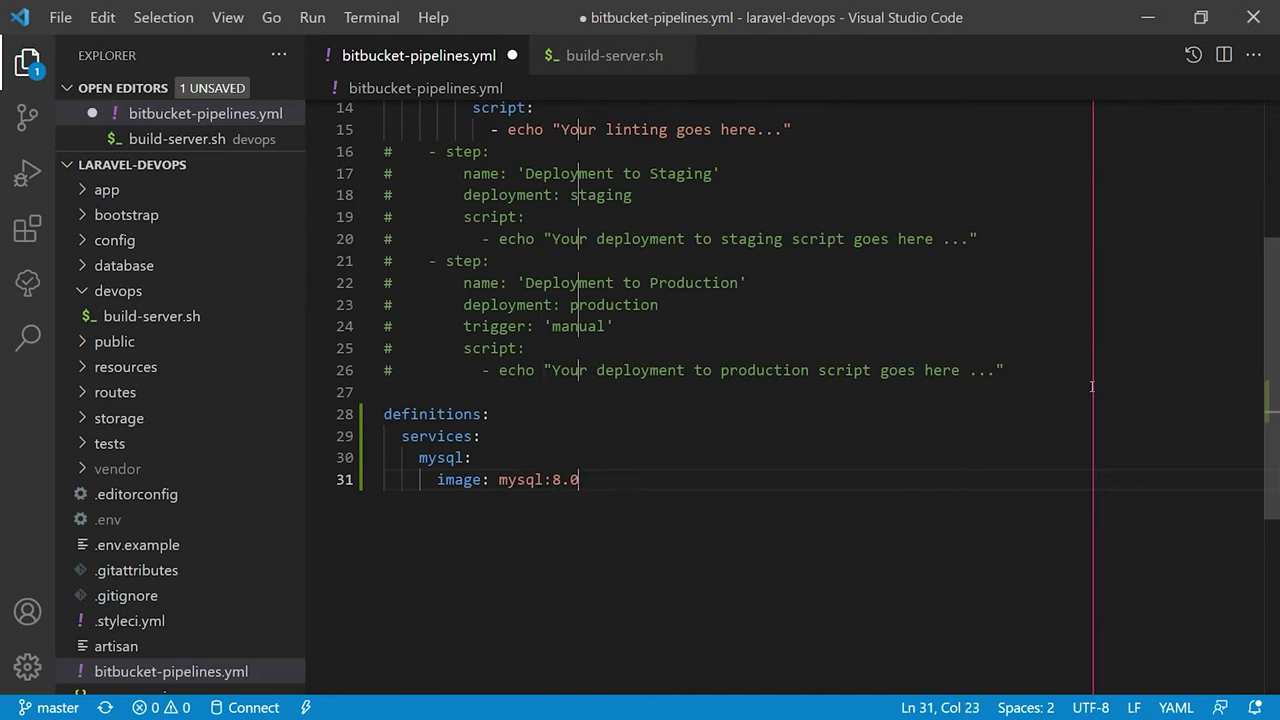
{"action": "key", "text": "Return"}
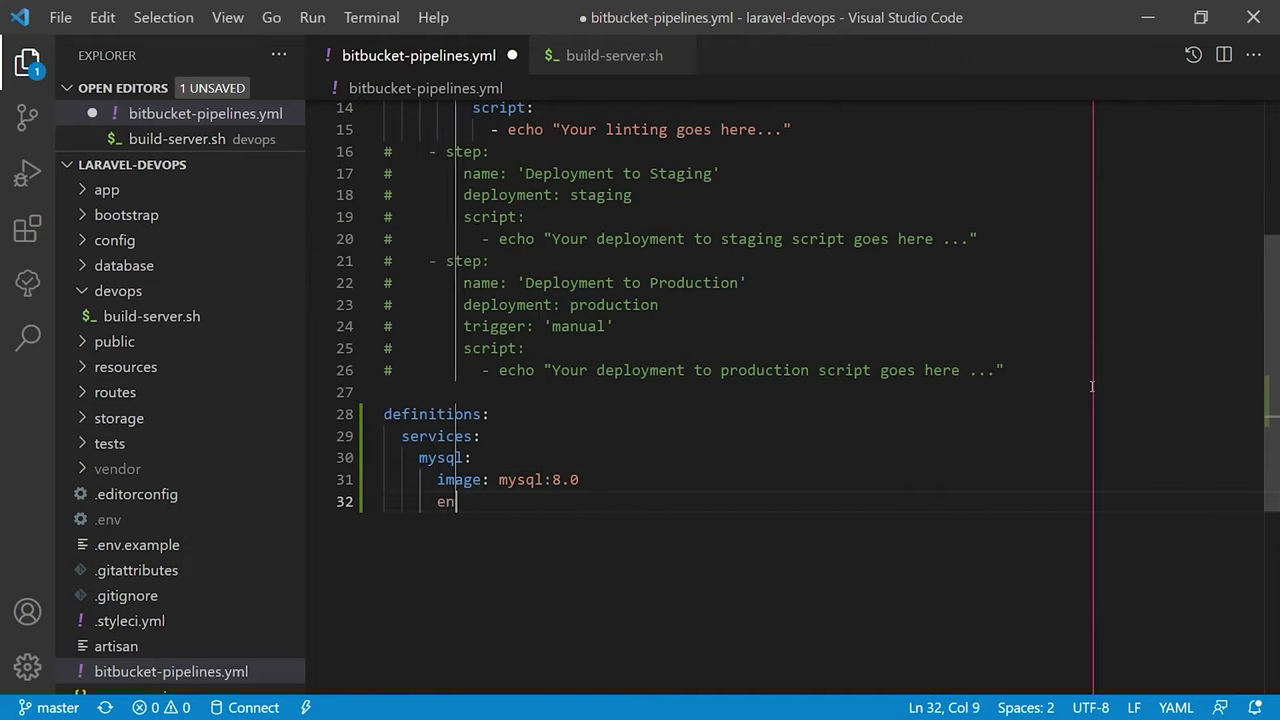
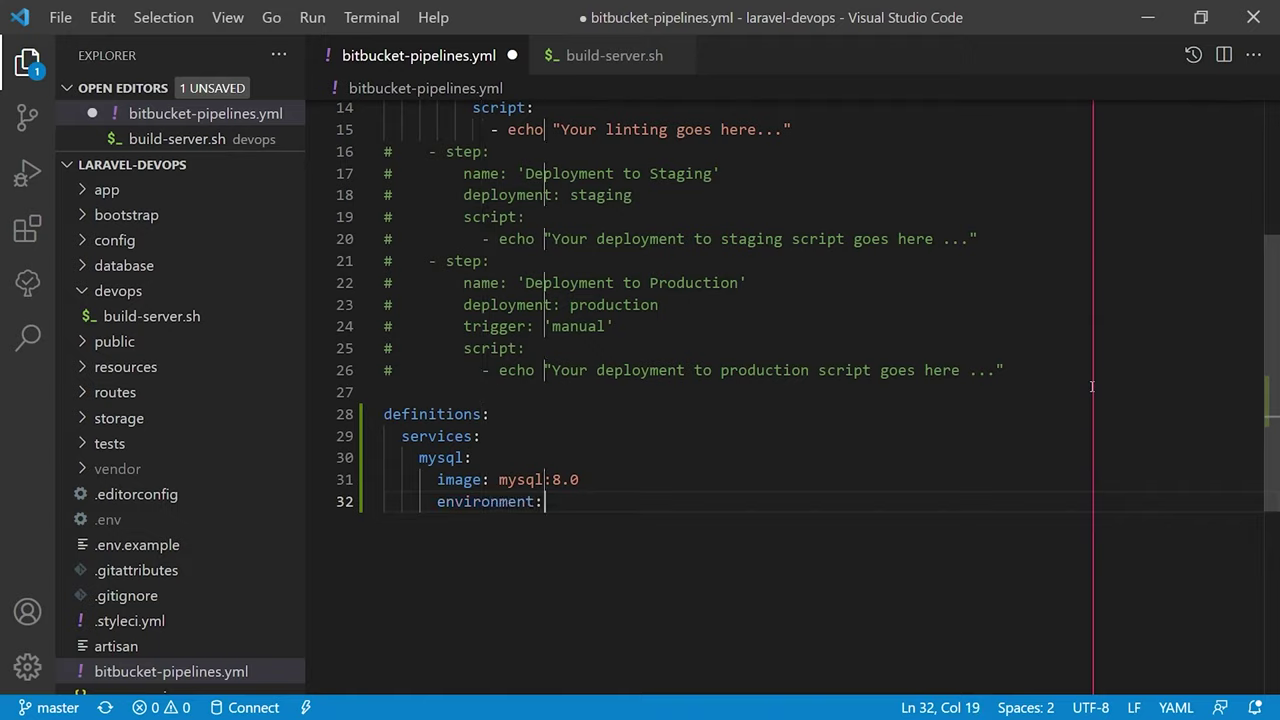
Step: Add an environment block: MYSQL_DATABASE 'homestead', MYSQL_RANDOM_ROOT_PASSWORD 'yes', MYSQL_USER 'homestead', and MYSQL_PASSWORD
{"action": "key", "text": "Return"}
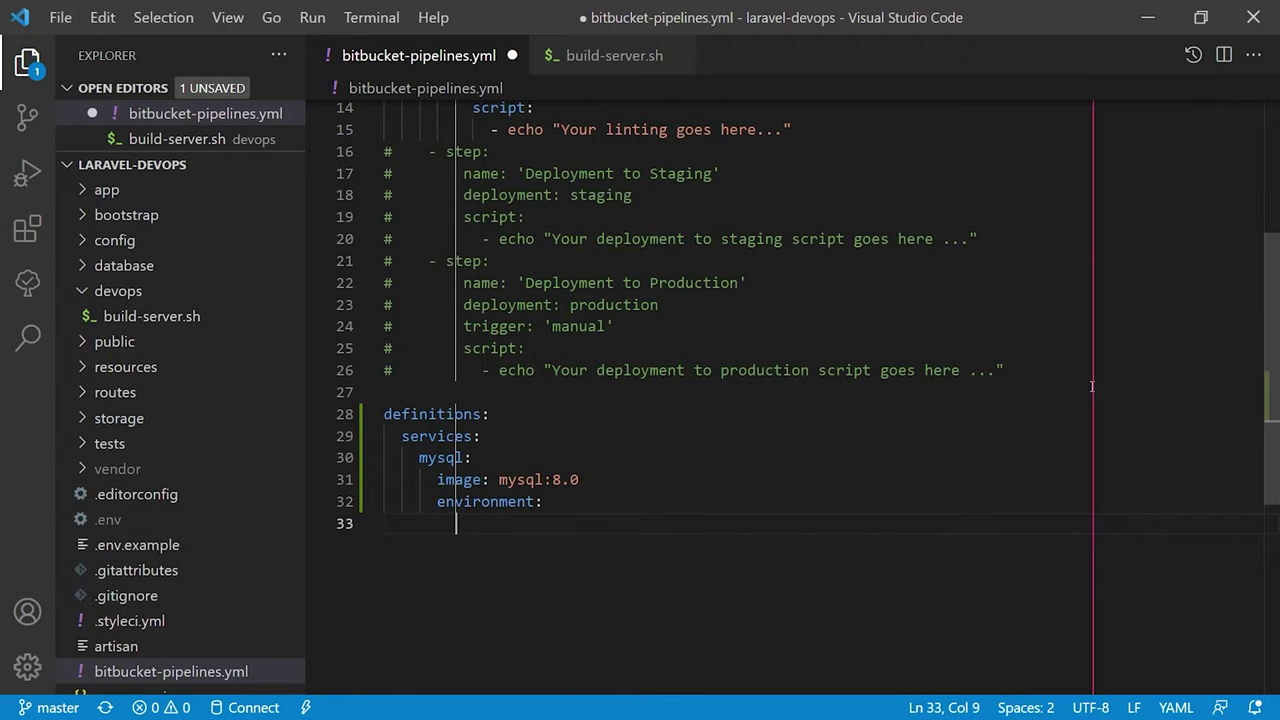
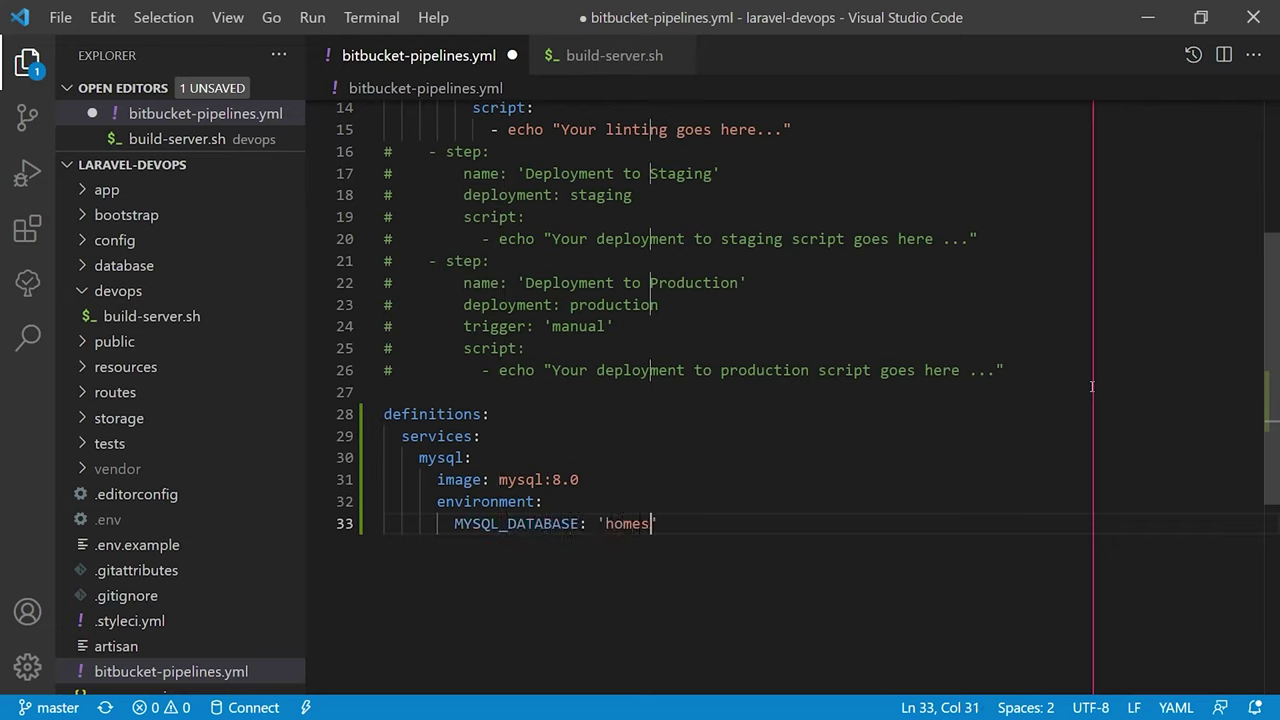
{"action": "key", "text": "Return"}
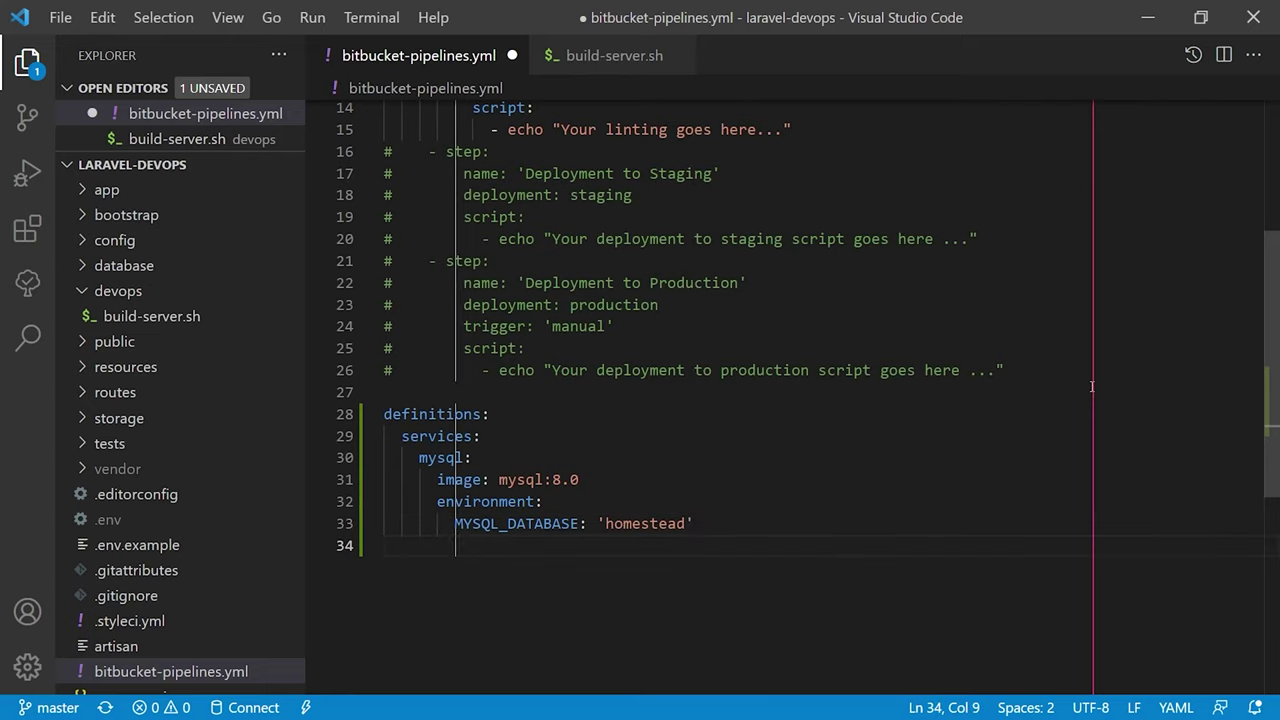
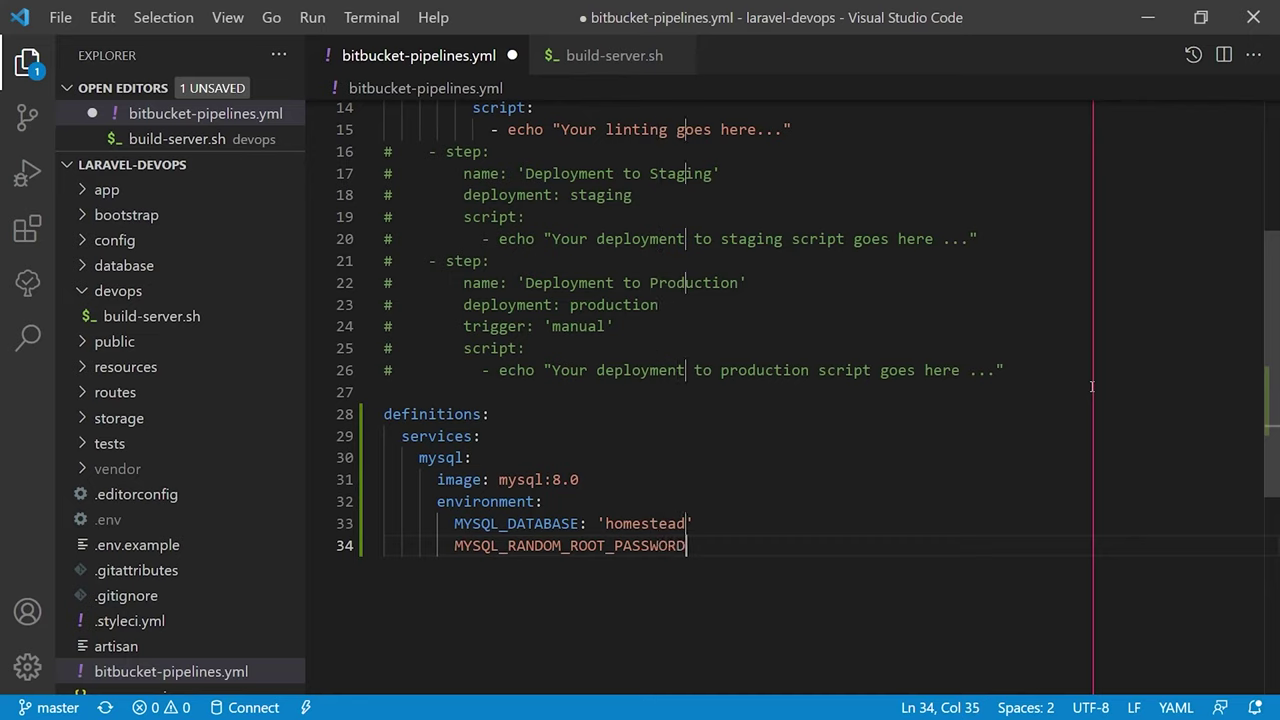
{"action": "key", "text": "BackSpace"}
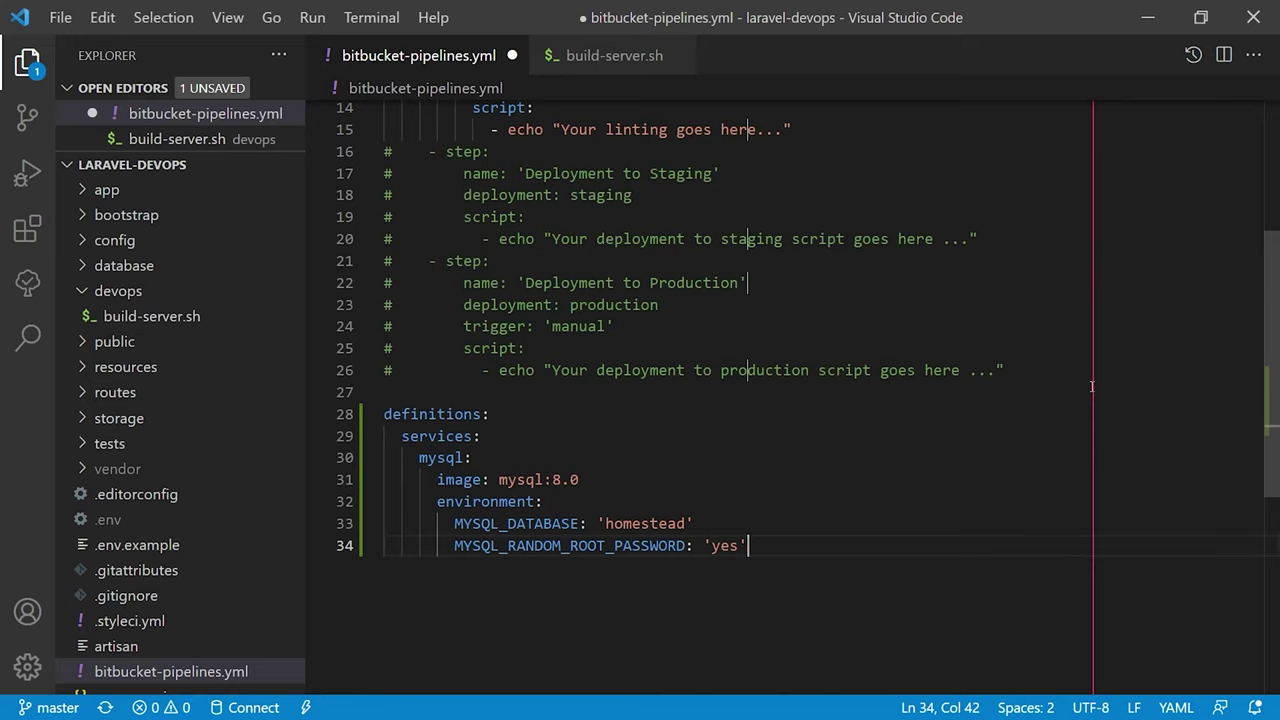
{"action": "key", "text": "Return"}
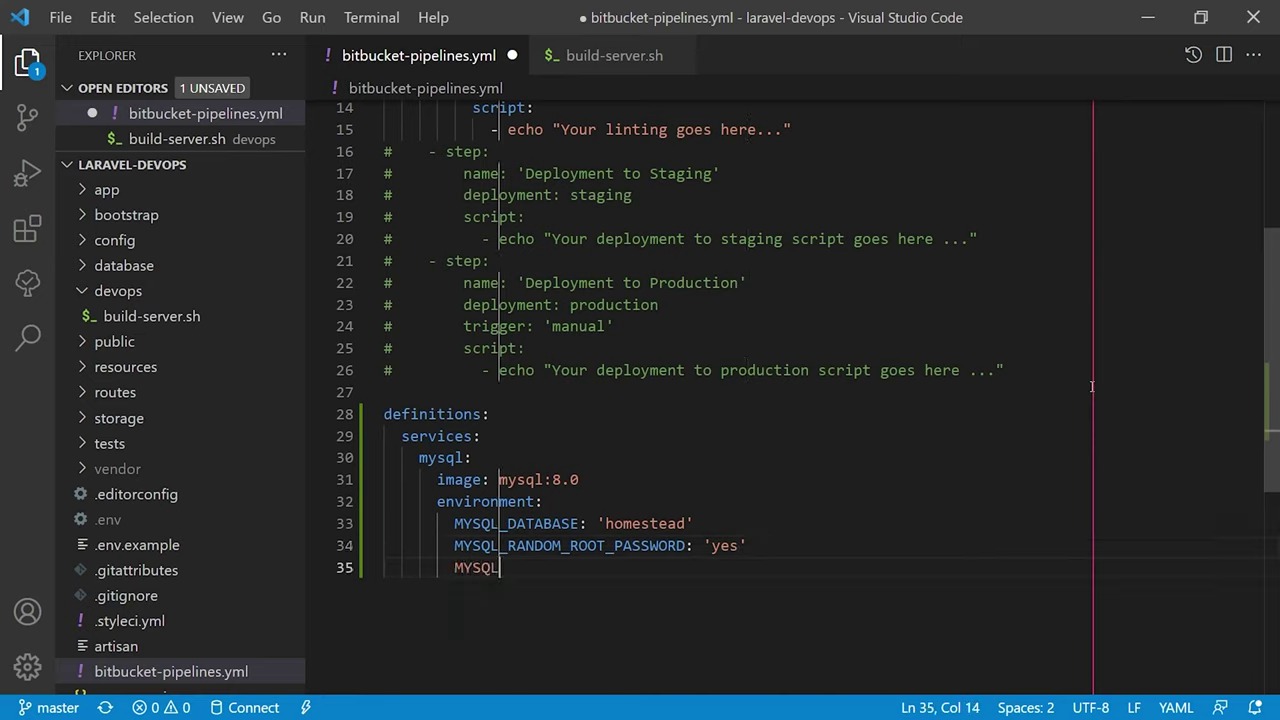
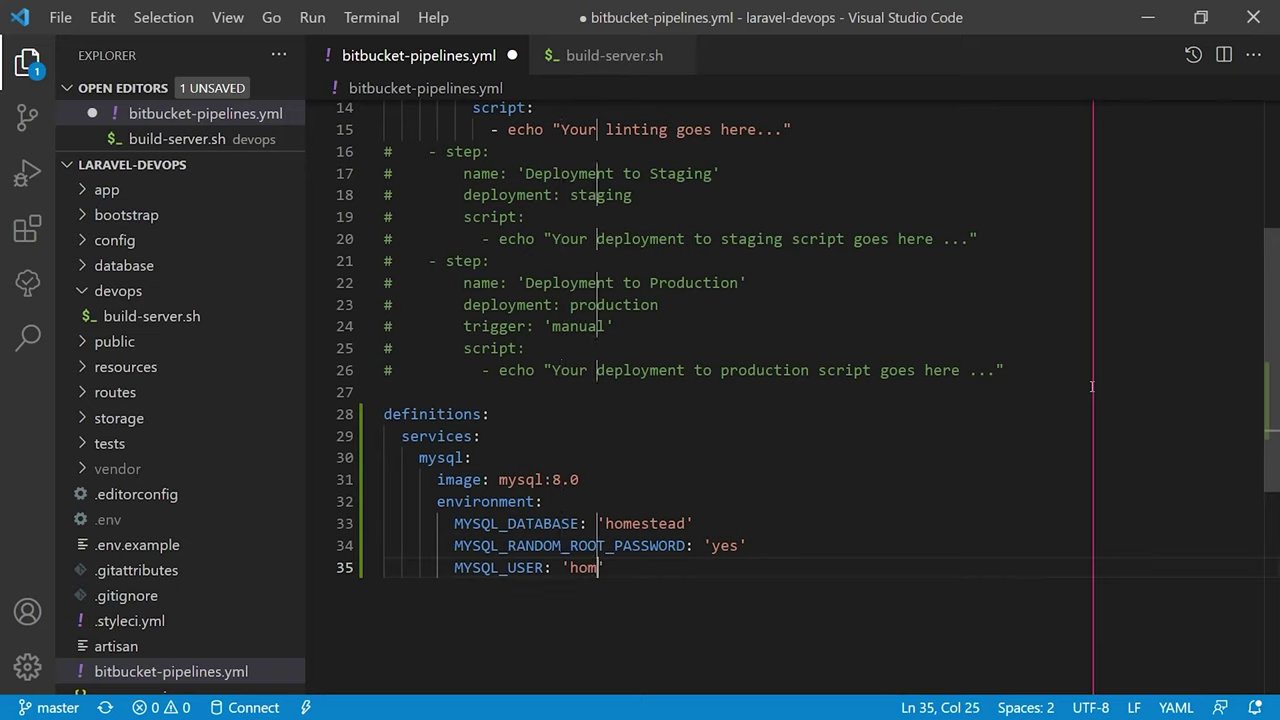
{"action": "key", "text": "Return"}
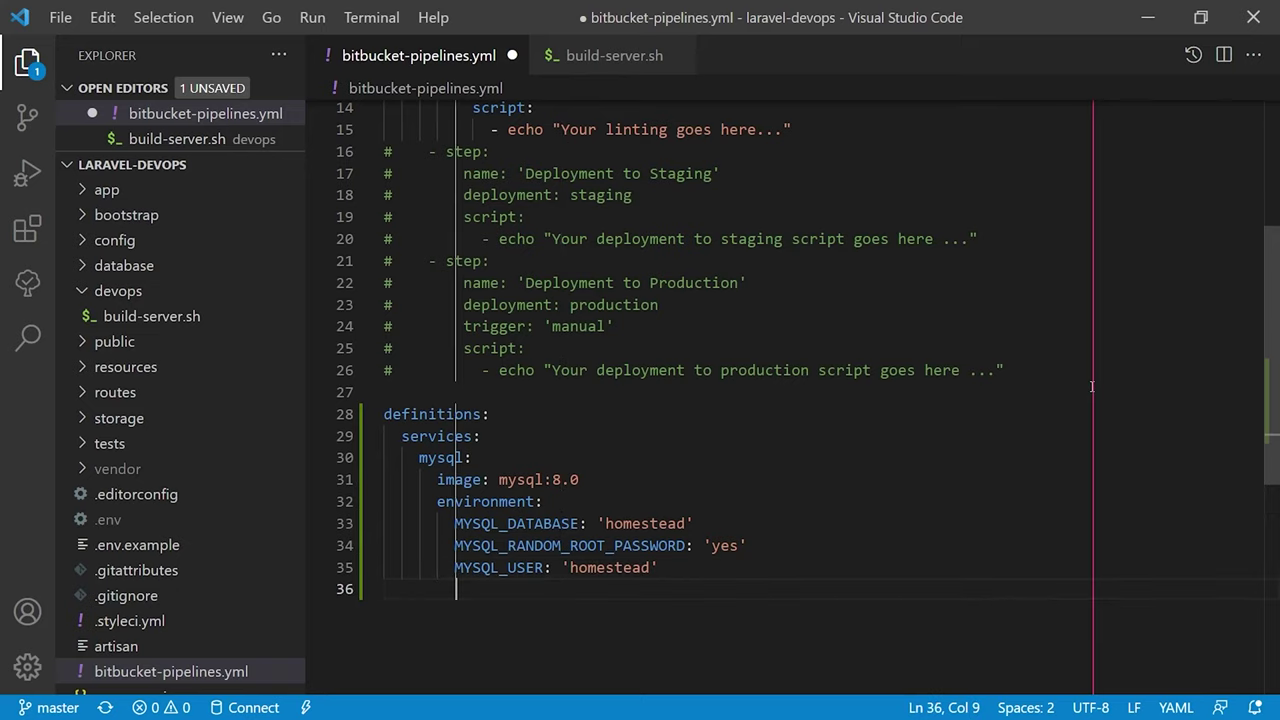
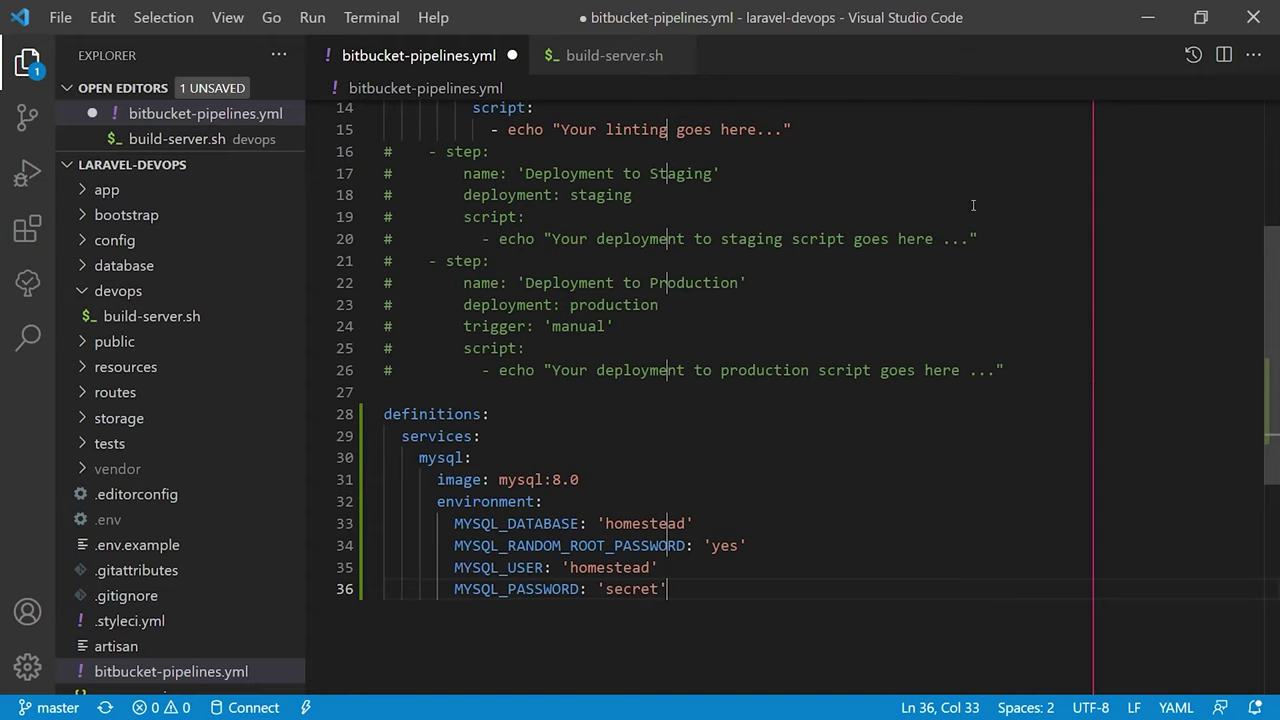
{"action": "left_click_drag", "start_coordinate": [757, 611], "coordinate": [329, 440]}
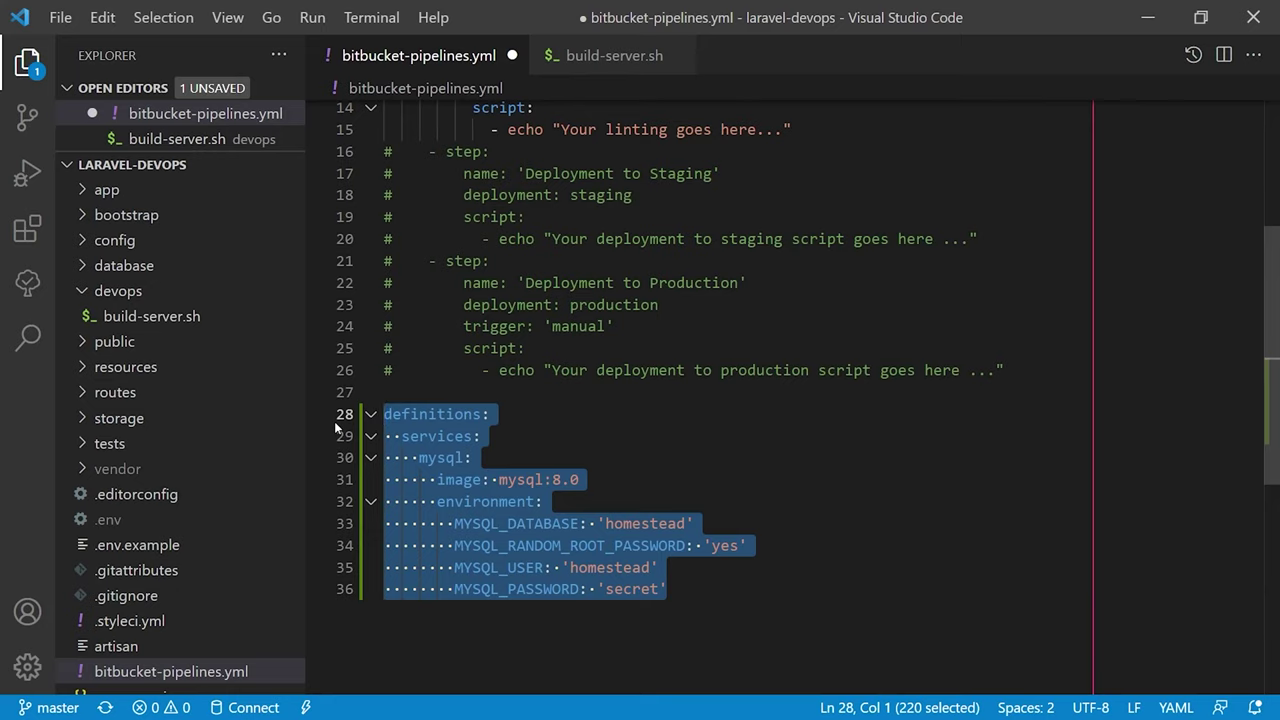
{"action": "left_click", "coordinate": [621, 500]}
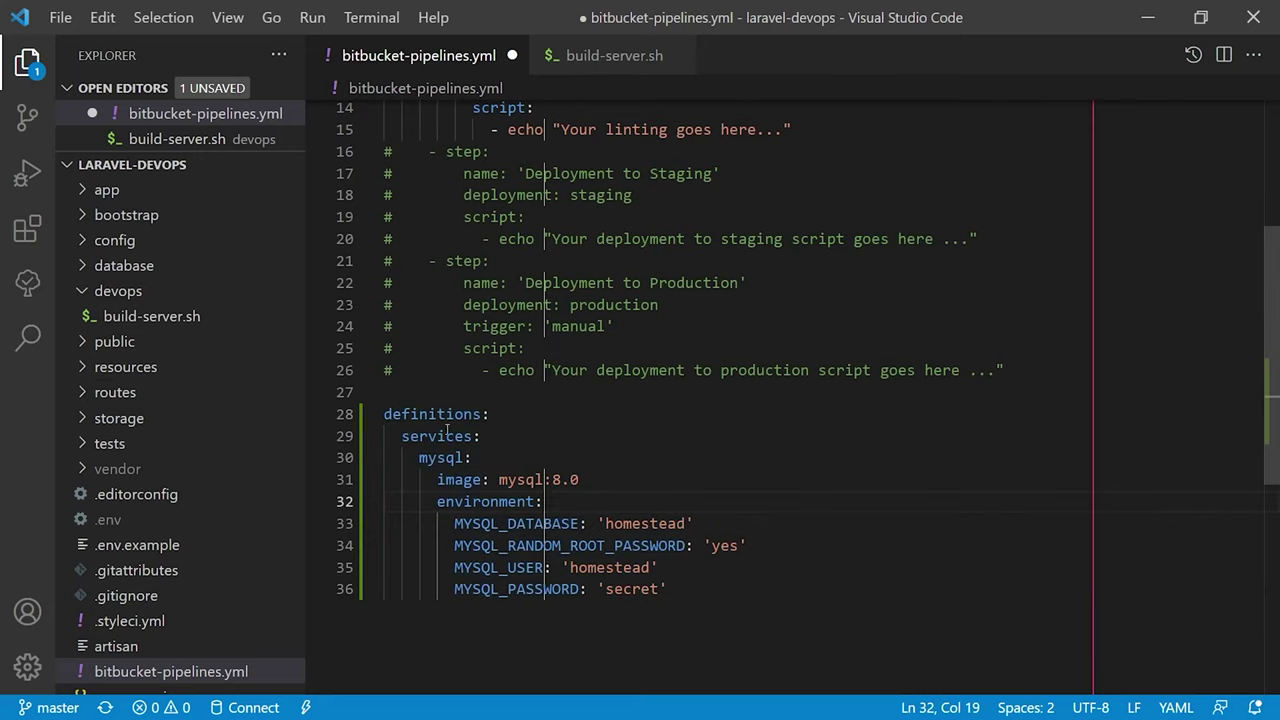
{"action": "left_click_drag", "start_coordinate": [384, 414], "coordinate": [775, 590]}
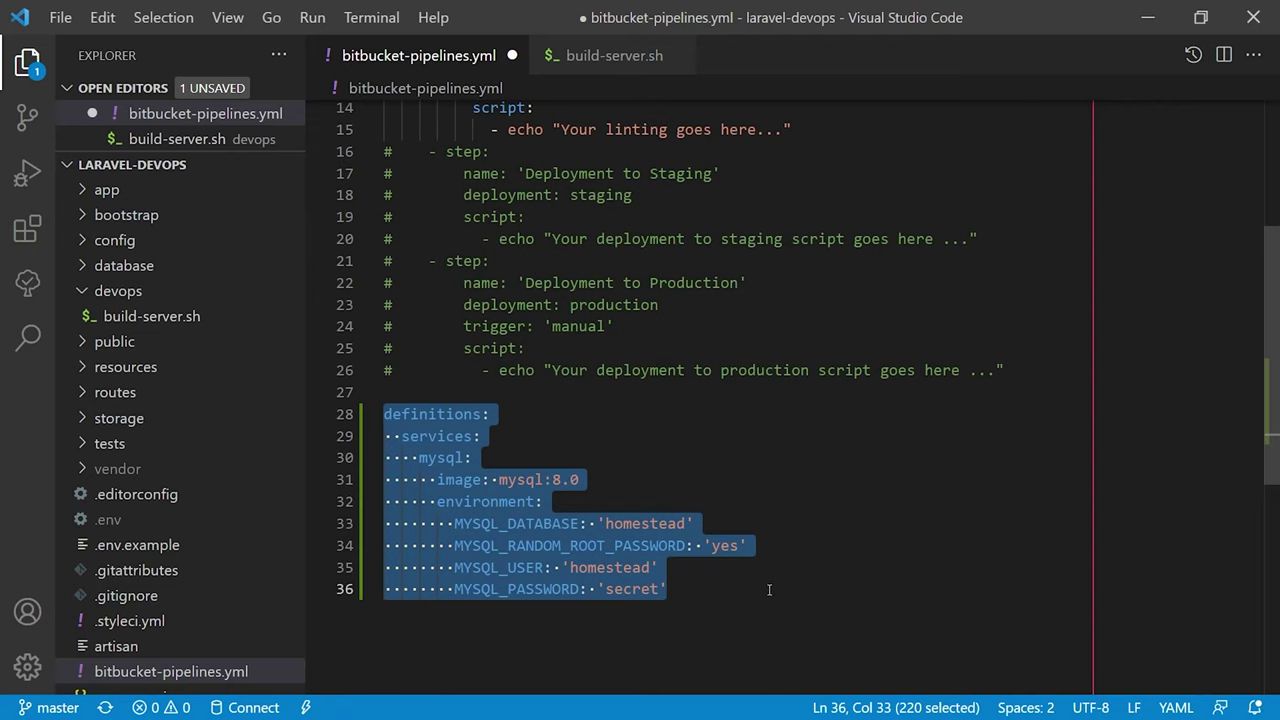
{"action": "left_click", "coordinate": [762, 591]}
{"action": "key", "text": "Up"}
Step: Add an indented 'services:' line directly under '- step:' in the Build and Test step
{"action": "scroll", "coordinate": [654, 352], "scroll_direction": "up", "scroll_amount": 5}
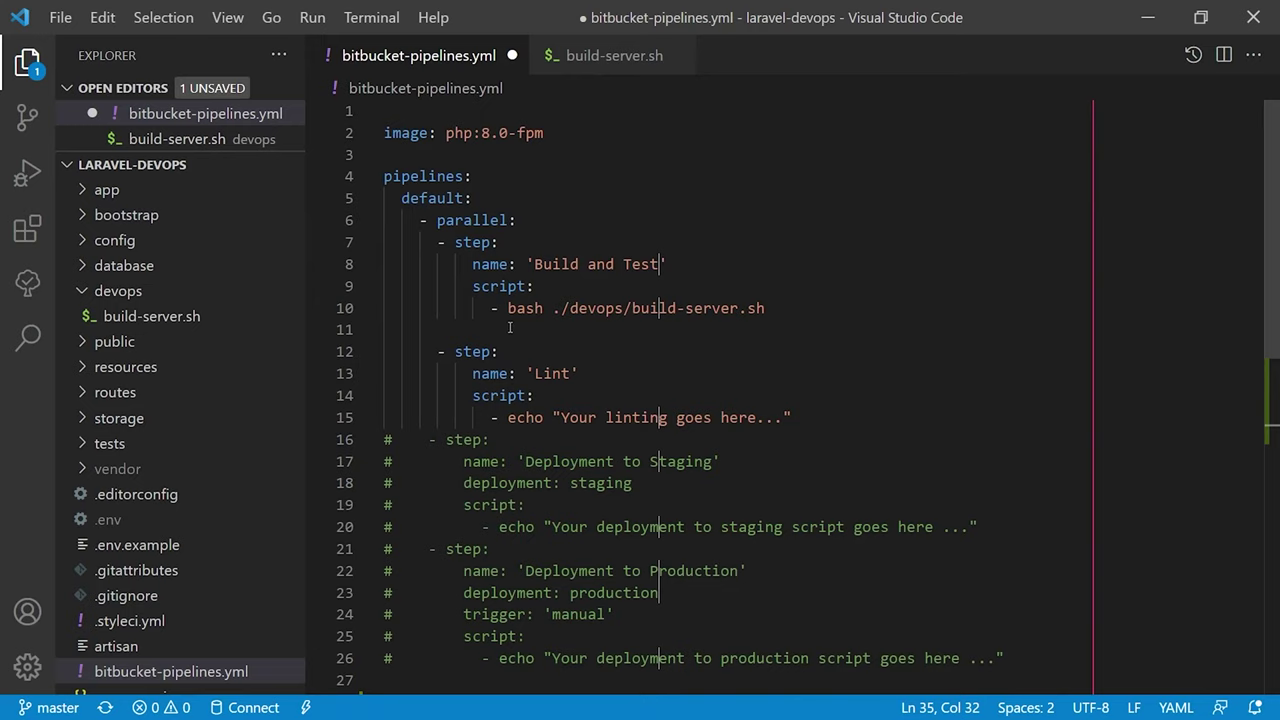
{"action": "scroll", "coordinate": [510, 328], "scroll_direction": "down", "scroll_amount": 5}
{"action": "left_click_drag", "start_coordinate": [428, 400], "coordinate": [588, 509]}
{"action": "scroll", "coordinate": [513, 338], "scroll_direction": "up", "scroll_amount": 5}
{"action": "left_click_drag", "start_coordinate": [437, 242], "coordinate": [472, 287]}
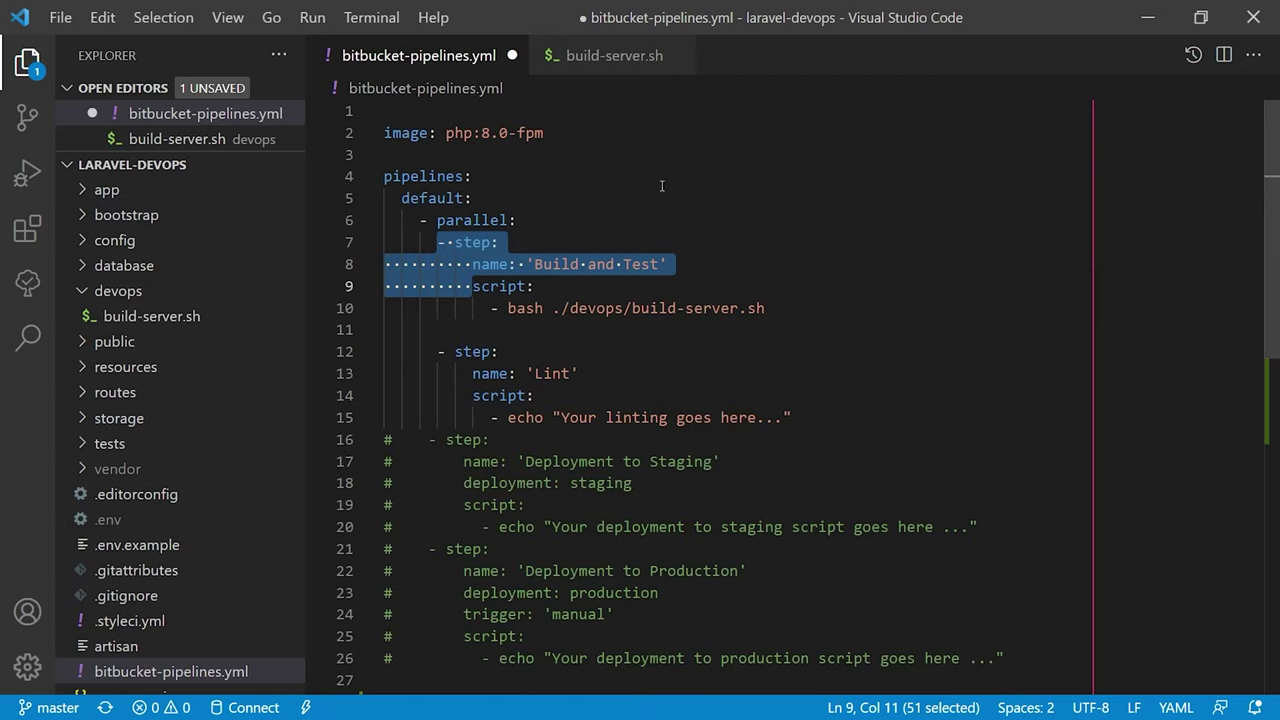
{"action": "left_click", "coordinate": [533, 218]}
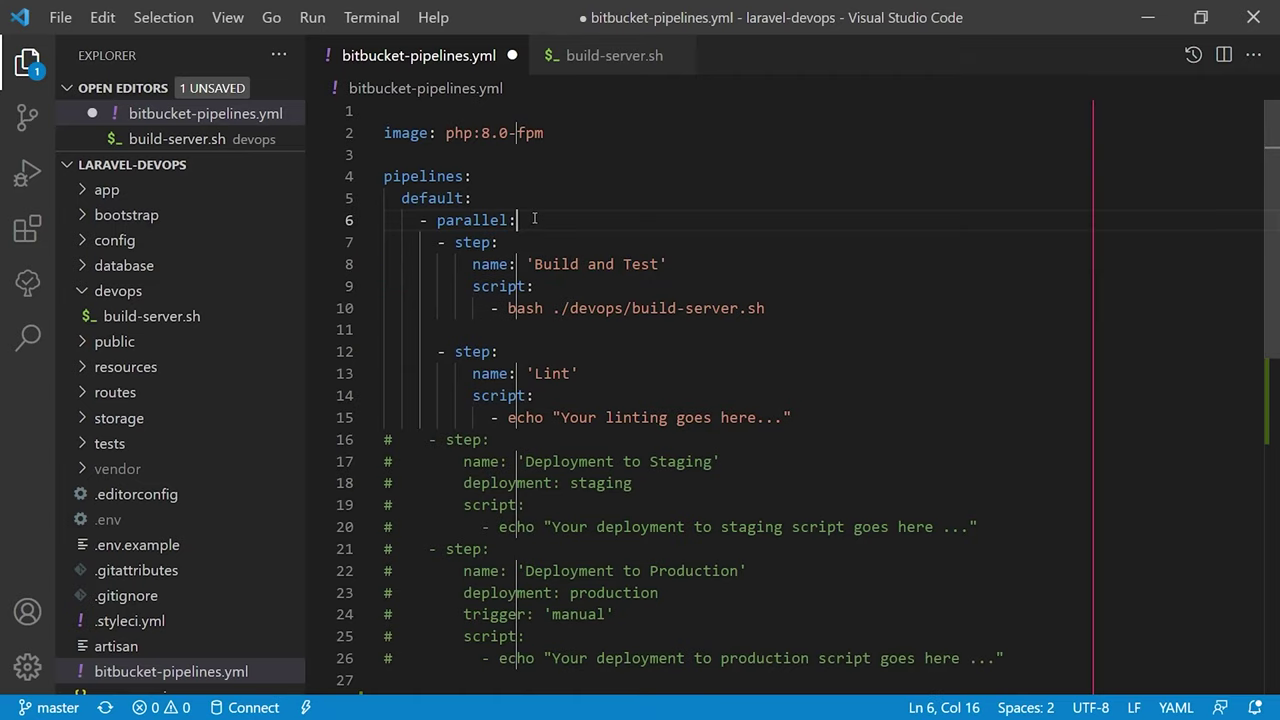
{"action": "key", "text": "Down"}
{"action": "key", "text": "Return"}
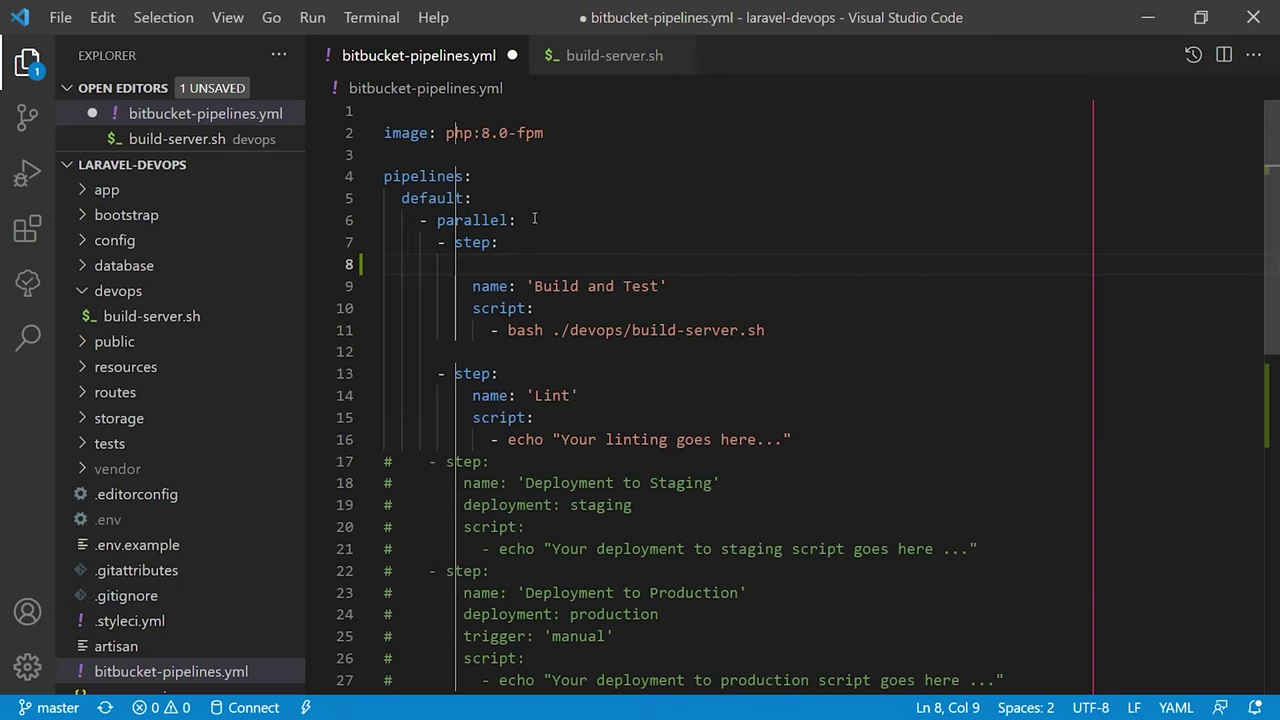
{"action": "key", "text": "Tab"}
{"action": "type", "text": "services:"}
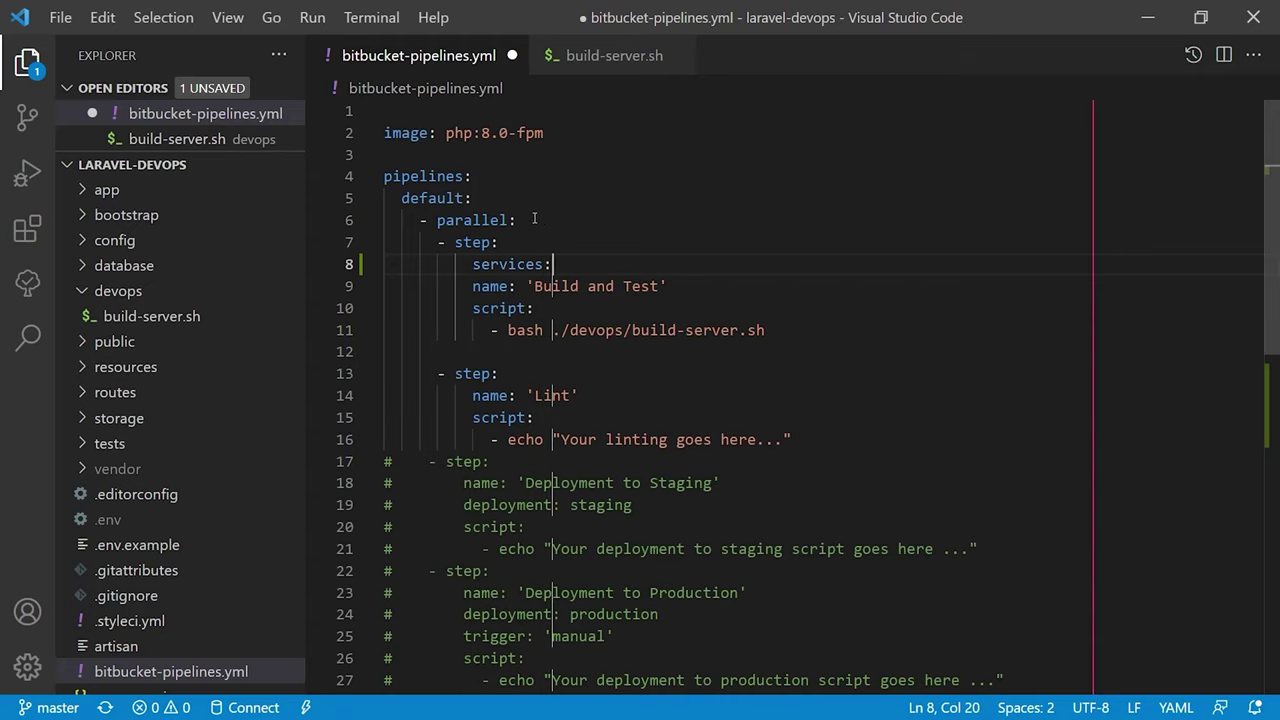
Step: List '- mysql' beneath services, matching the defined mysql service
{"action": "key", "text": "Return"}
{"action": "type", "text": "-mysql"}
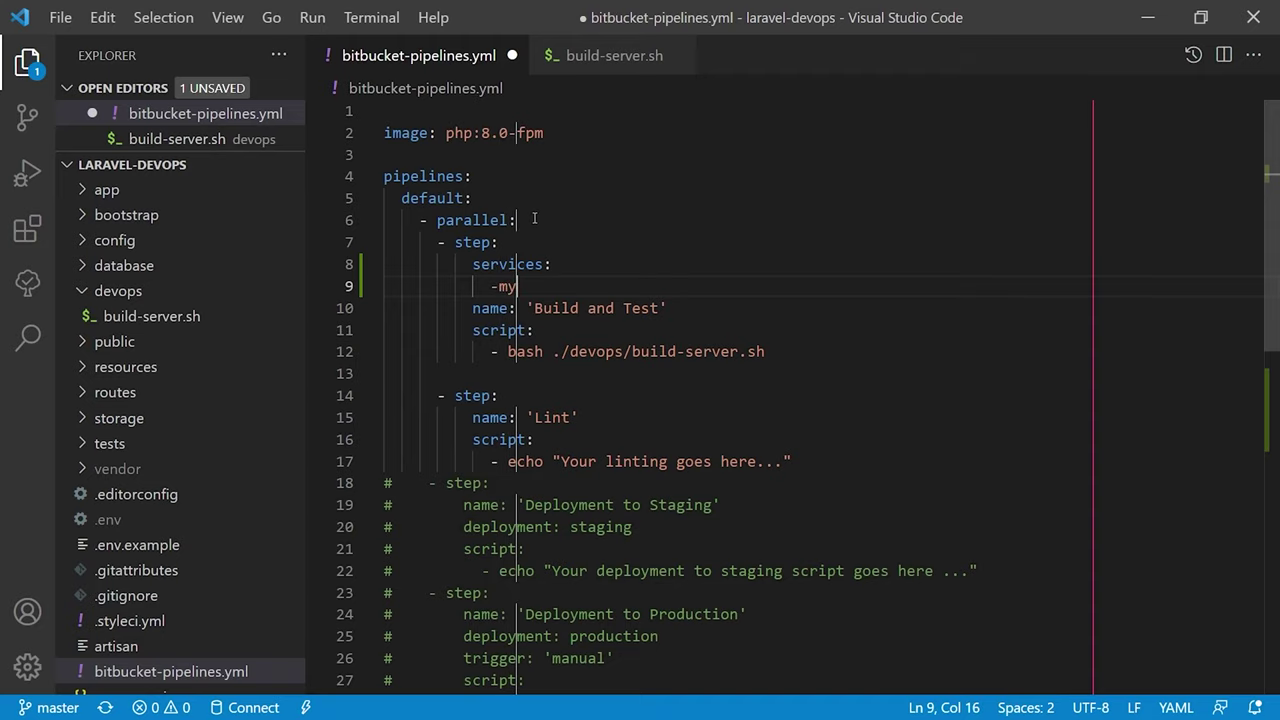
{"action": "key", "text": "Left"}
{"action": "key", "text": "Left"}
{"action": "key", "text": "Left"}
{"action": "key", "text": "Left"}
{"action": "key", "text": "Left"}
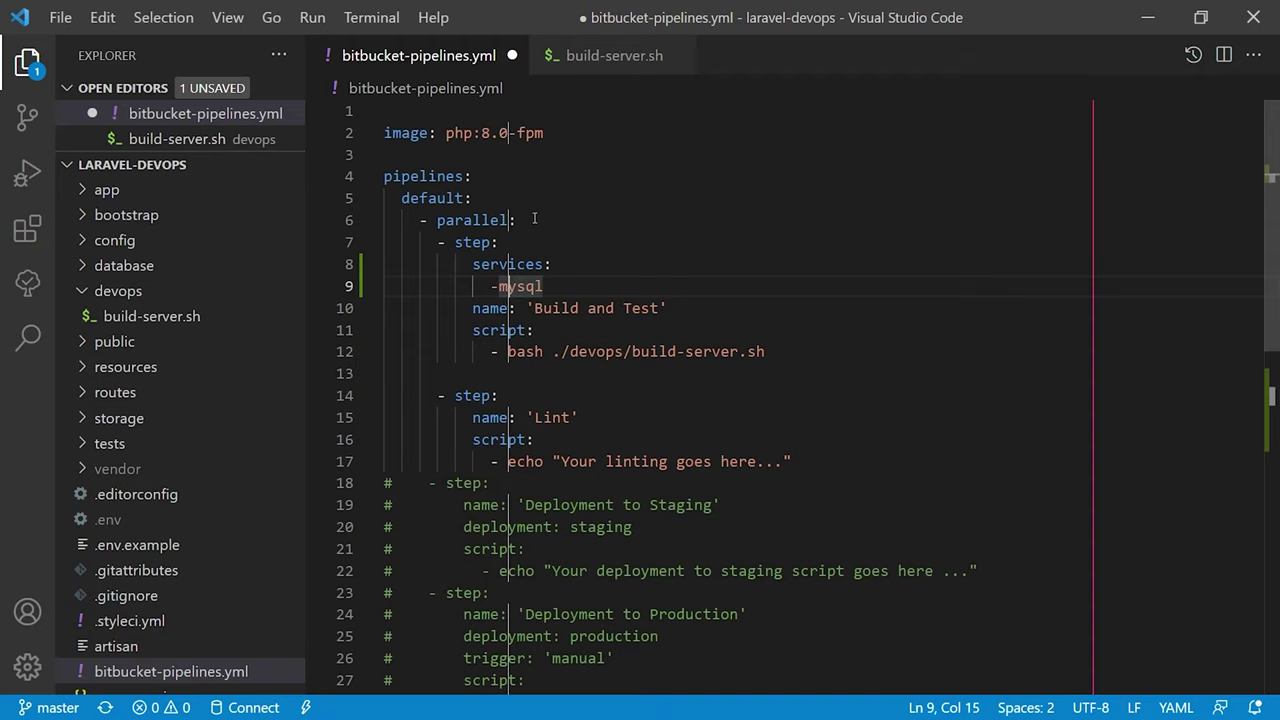
{"action": "scroll", "coordinate": [537, 217], "scroll_direction": "down", "scroll_amount": 5}
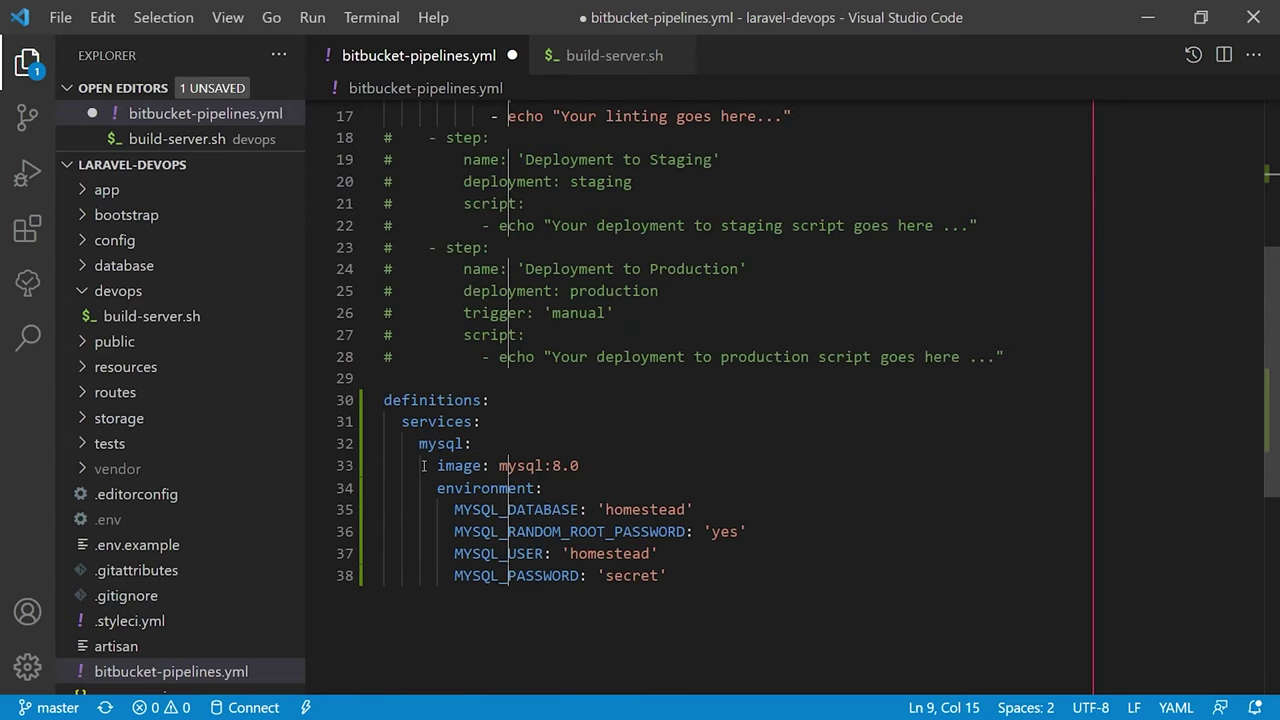
{"action": "left_click_drag", "start_coordinate": [415, 444], "coordinate": [660, 575]}
{"action": "scroll", "coordinate": [665, 572], "scroll_direction": "up", "scroll_amount": 5}
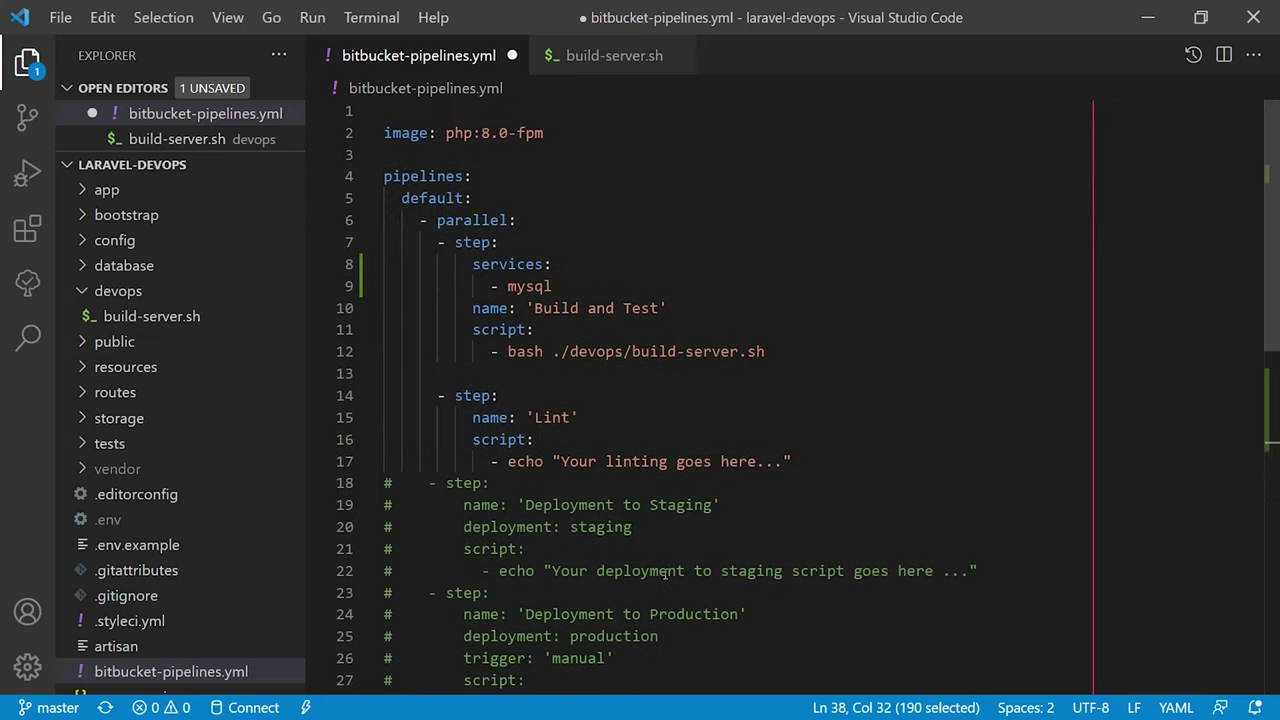
{"action": "left_click", "coordinate": [481, 308]}
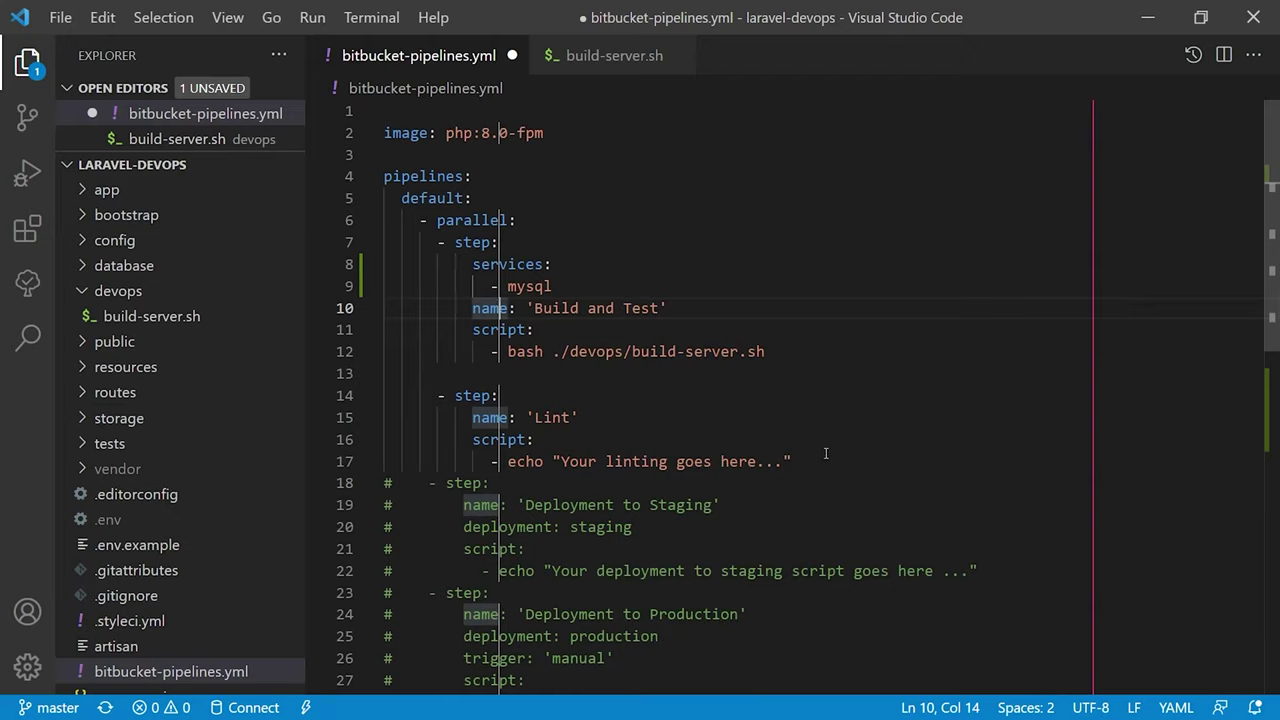
Step: Add '- bash ./devops/build-project.sh' below the build-server script line and save the pipeline file
{"action": "left_click", "coordinate": [806, 356]}
{"action": "key", "text": "Return"}
{"action": "type", "text": "- bash ./"}
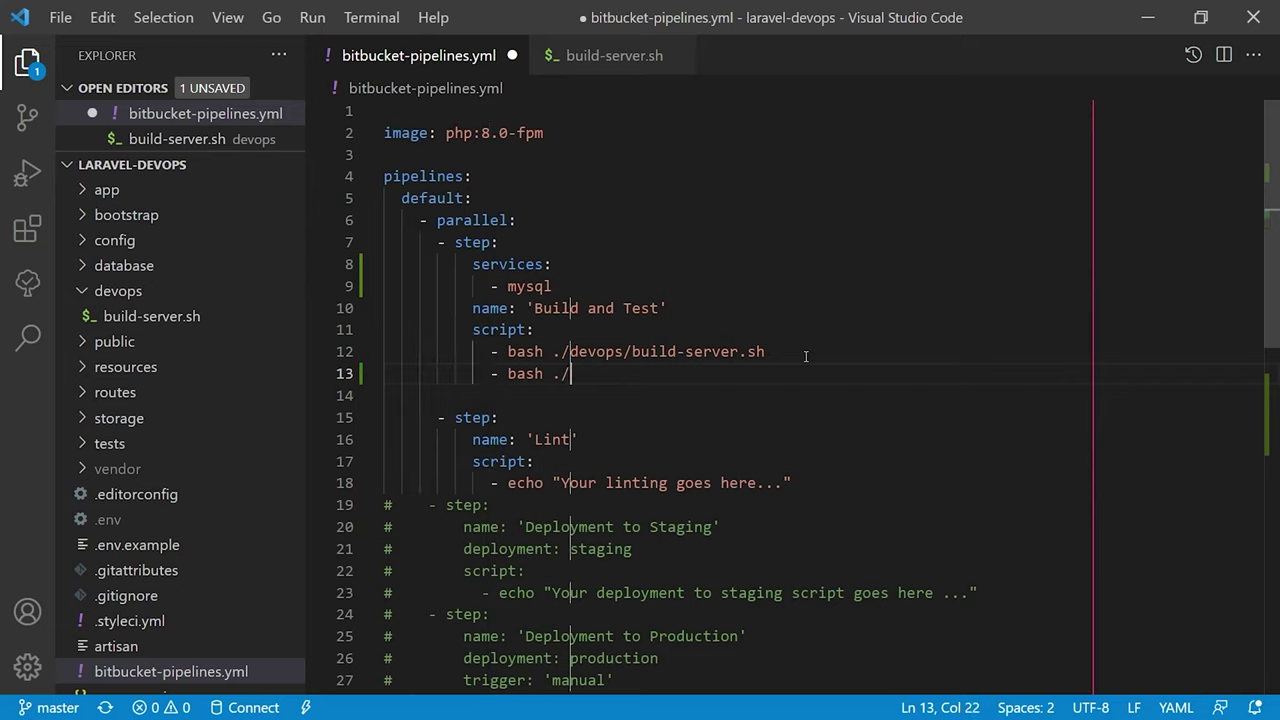
{"action": "type", "text": "devops/"}
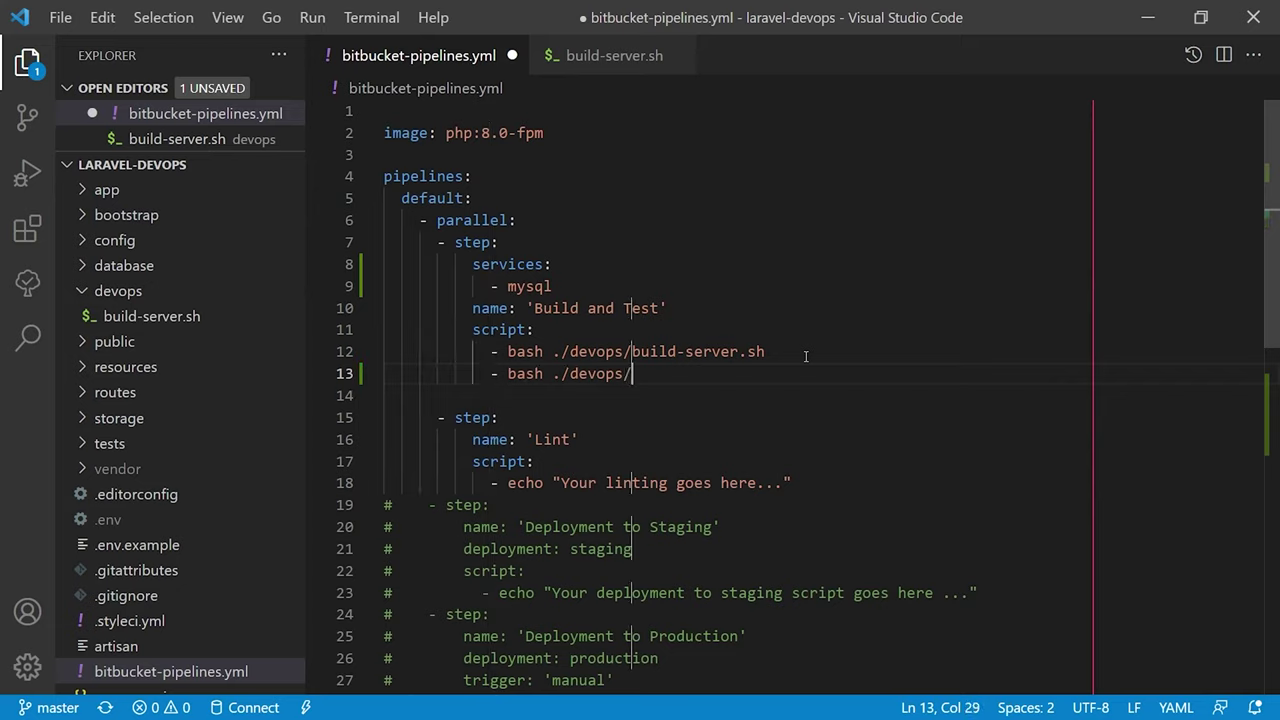
{"action": "type", "text": "bu"}
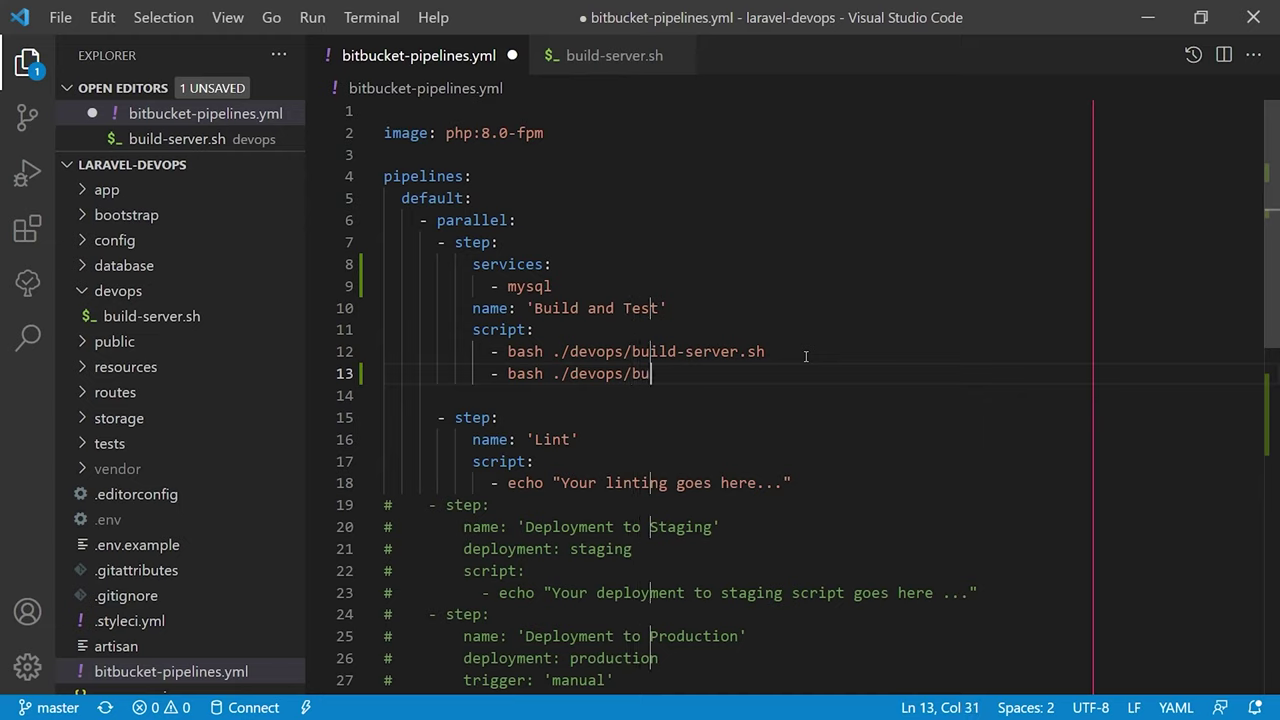
{"action": "type", "text": "ild-project.sh"}
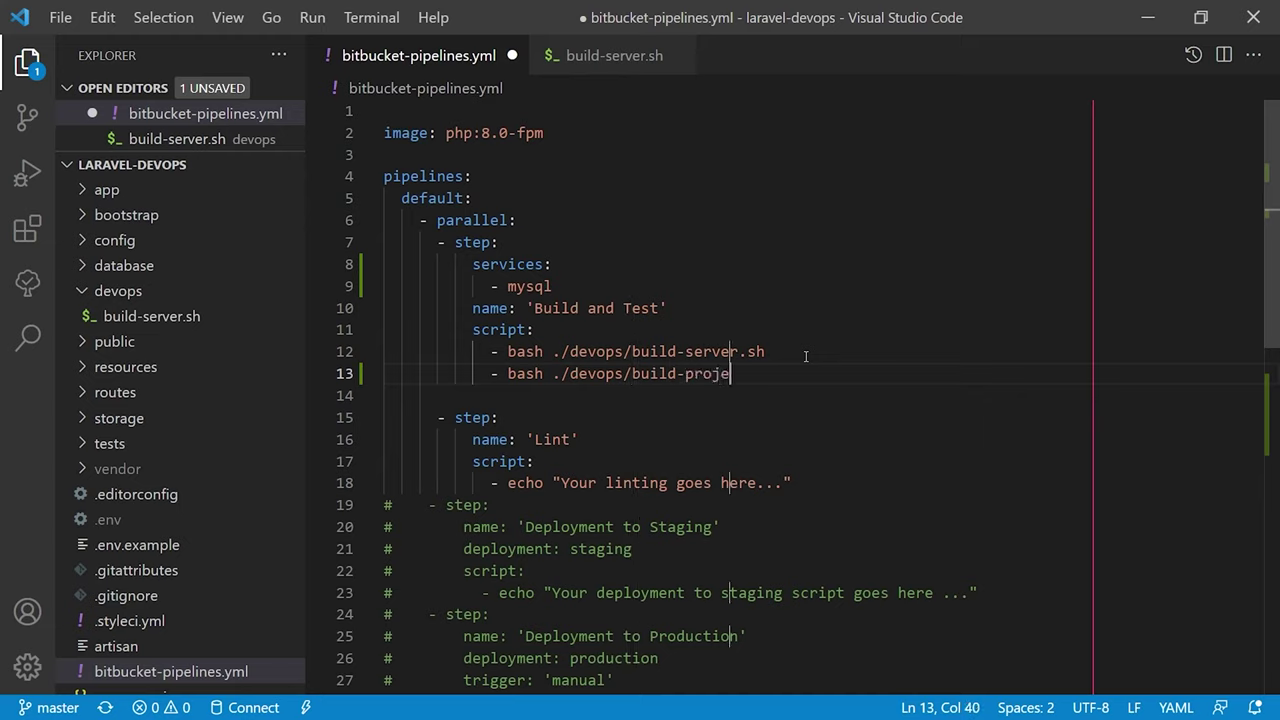
{"action": "left_click", "coordinate": [804, 355]}
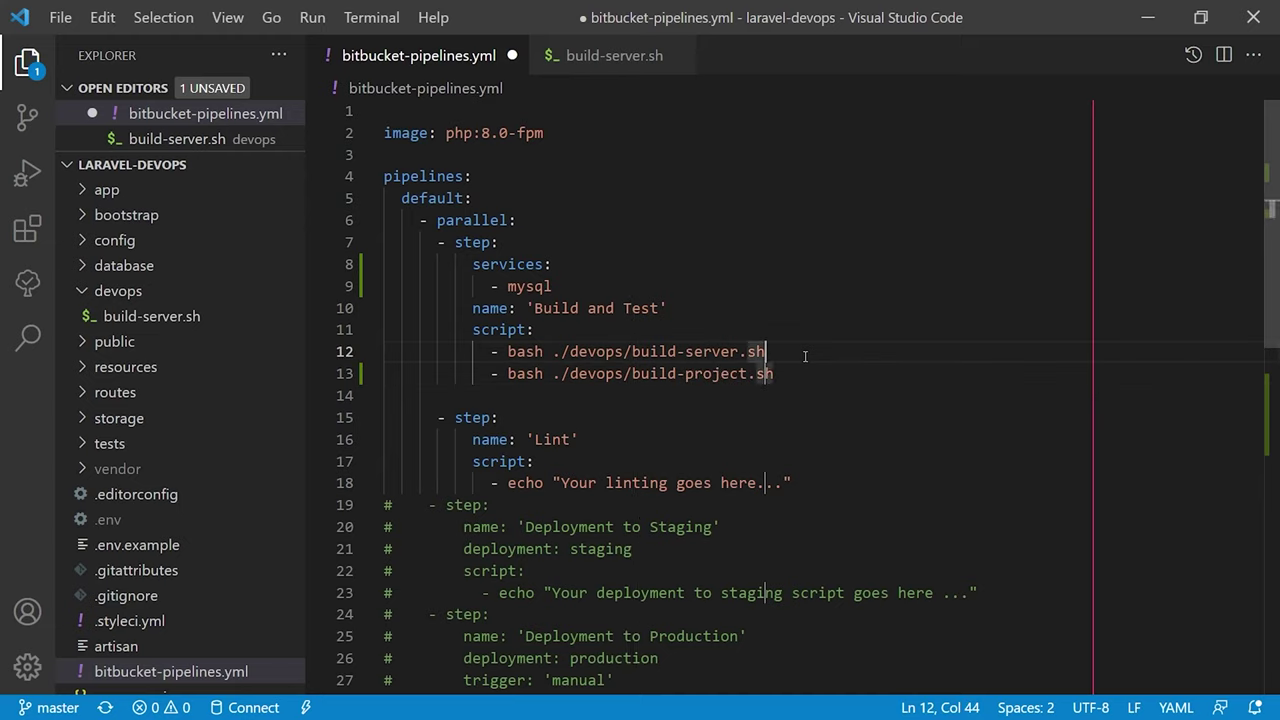
{"action": "key", "text": "ctrl+s"}
{"action": "left_click_drag", "start_coordinate": [776, 373], "coordinate": [631, 373]}
{"action": "key", "text": "ctrl+c"}
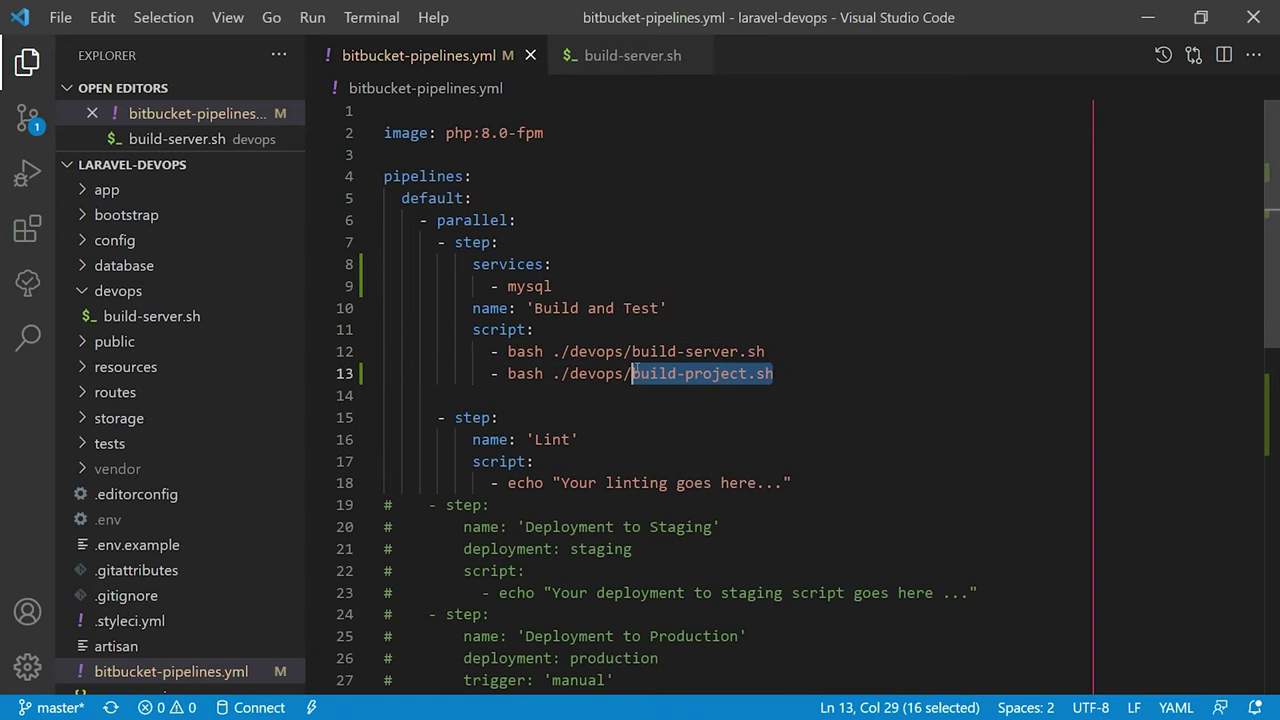
Step: Create devops/build-project.sh starting with the '#!/bin/bash' shebang
{"action": "right_click", "coordinate": [145, 291]}
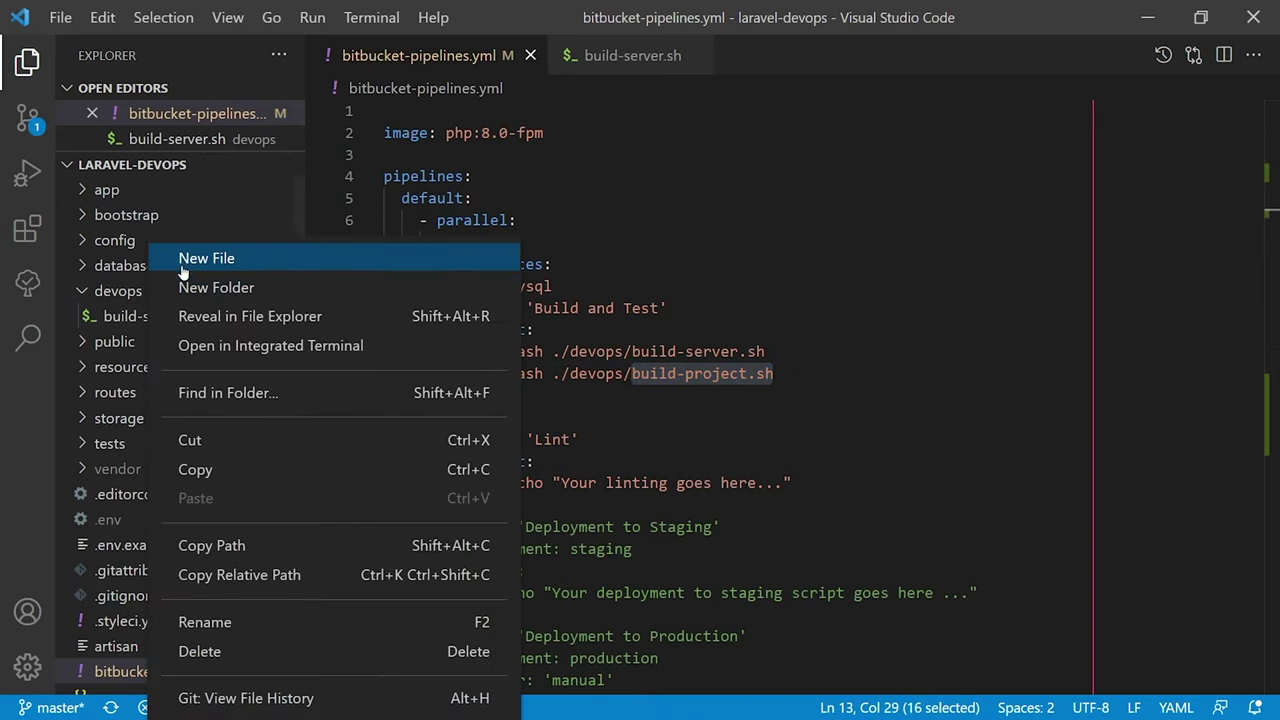
{"action": "left_click", "coordinate": [185, 264]}
{"action": "key", "text": "ctrl+v"}
{"action": "key", "text": "Return"}
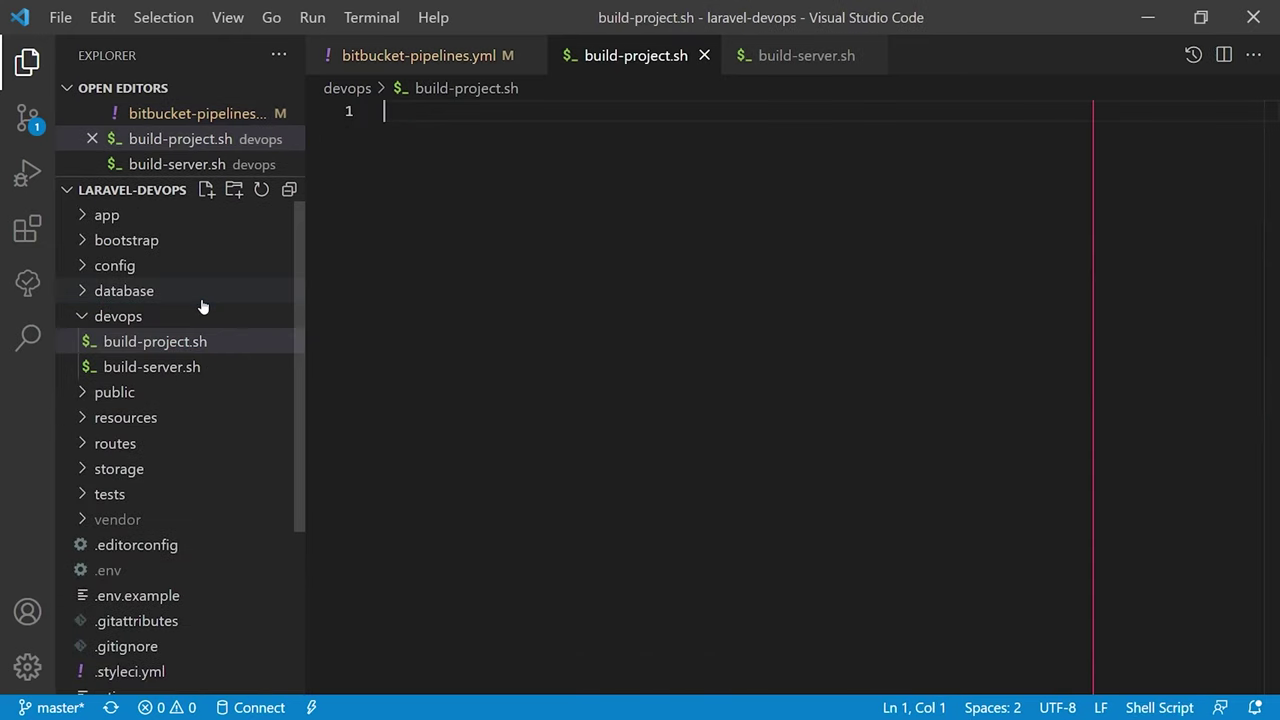
{"action": "type", "text": "#!/b"}
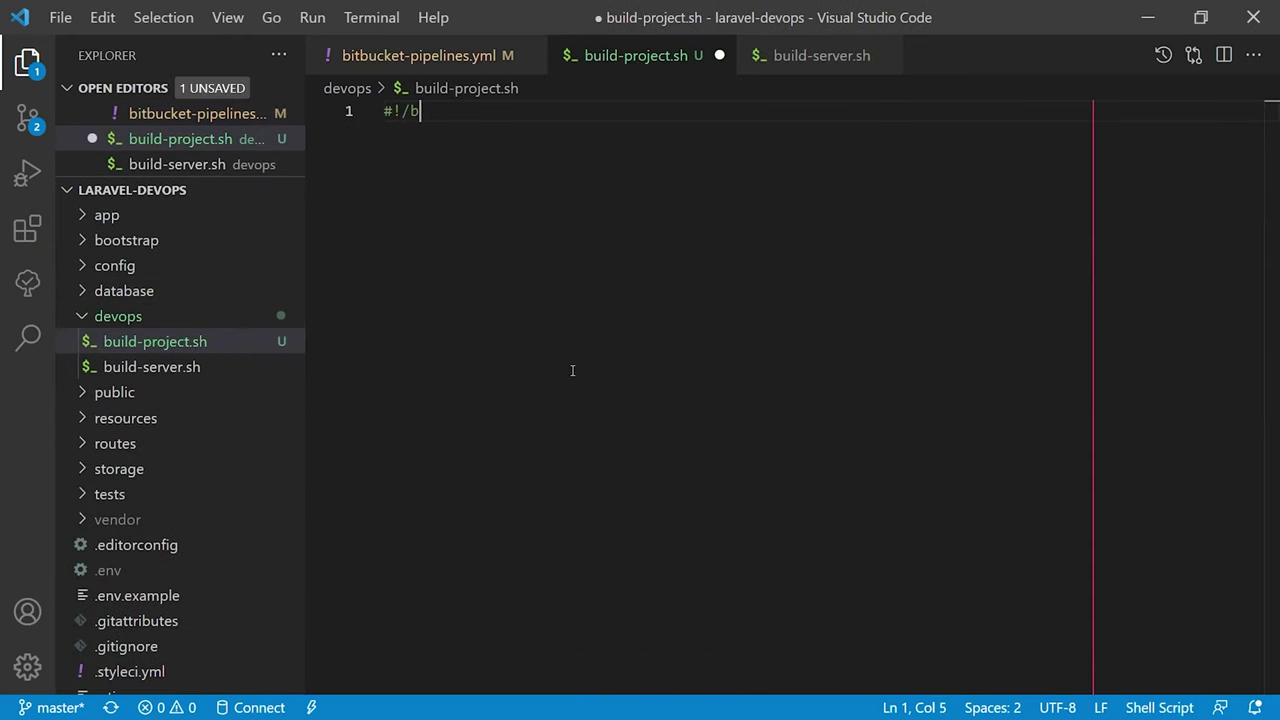
{"action": "type", "text": "in/bash"}
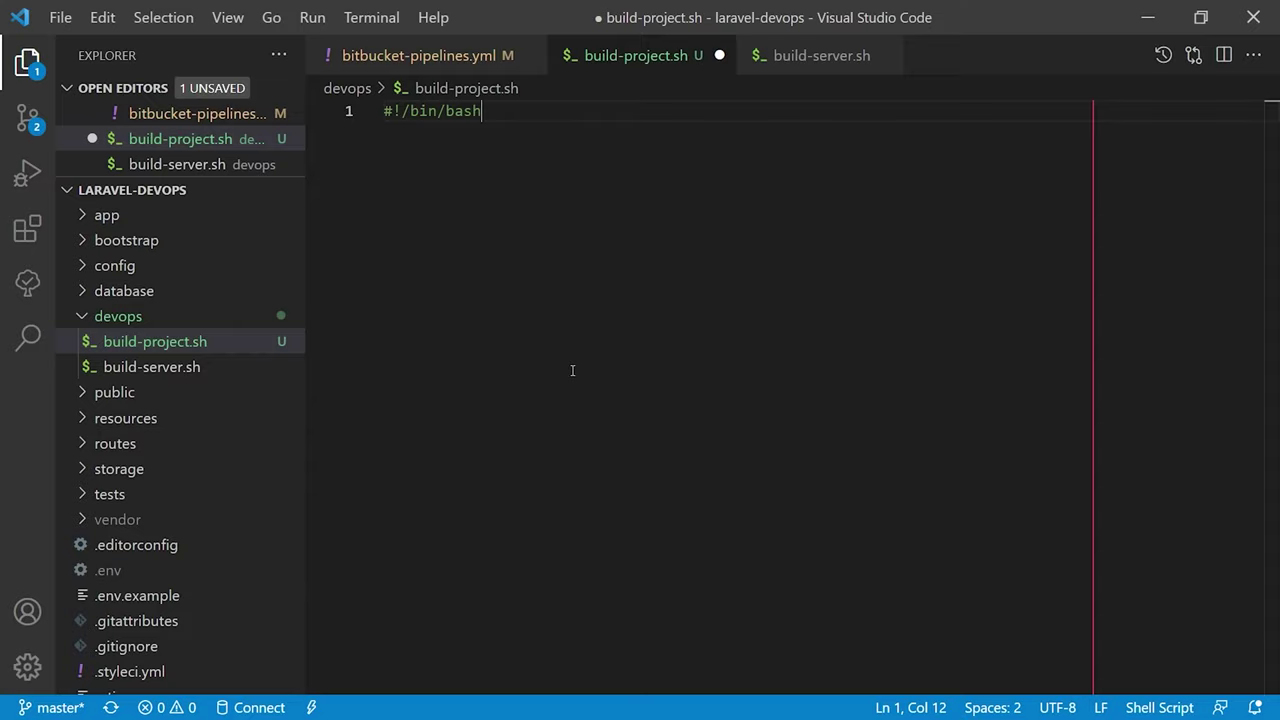
Step: Add 'composer install --no-interaction' and 'npm install' lines to the script
{"action": "key", "text": "Return"}
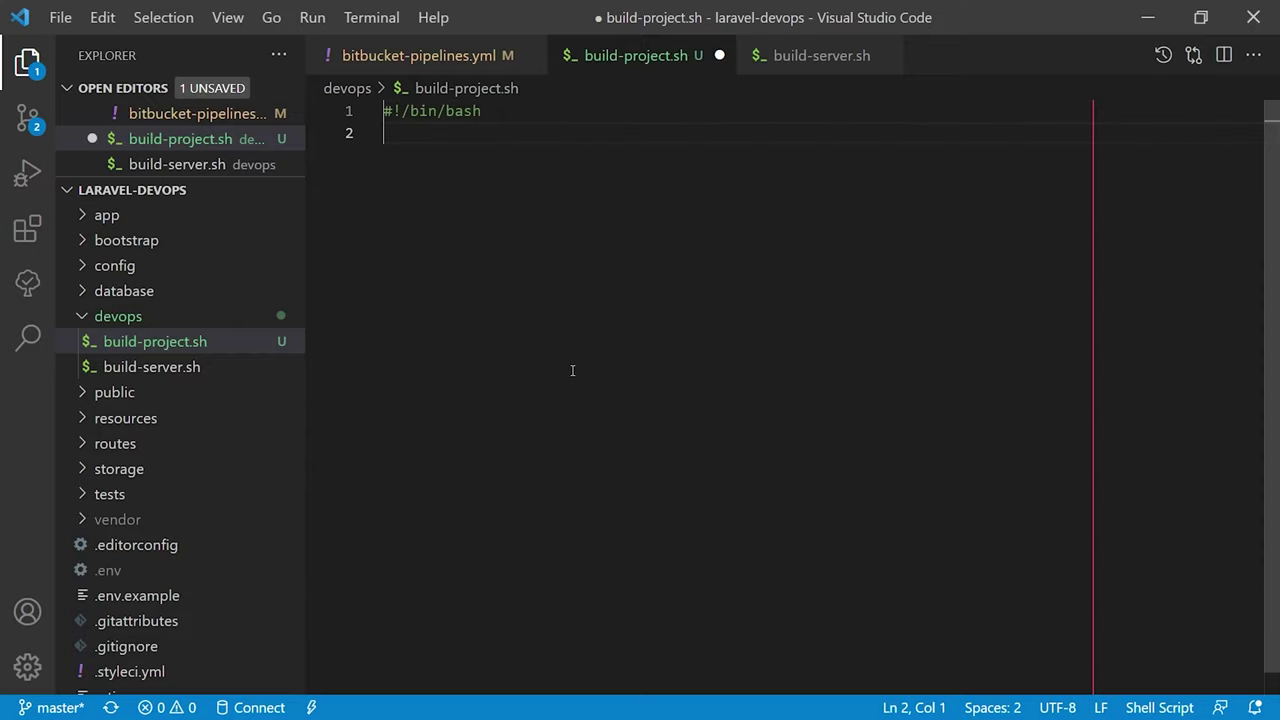
{"action": "key", "text": "Return"}
{"action": "type", "text": "compo"}
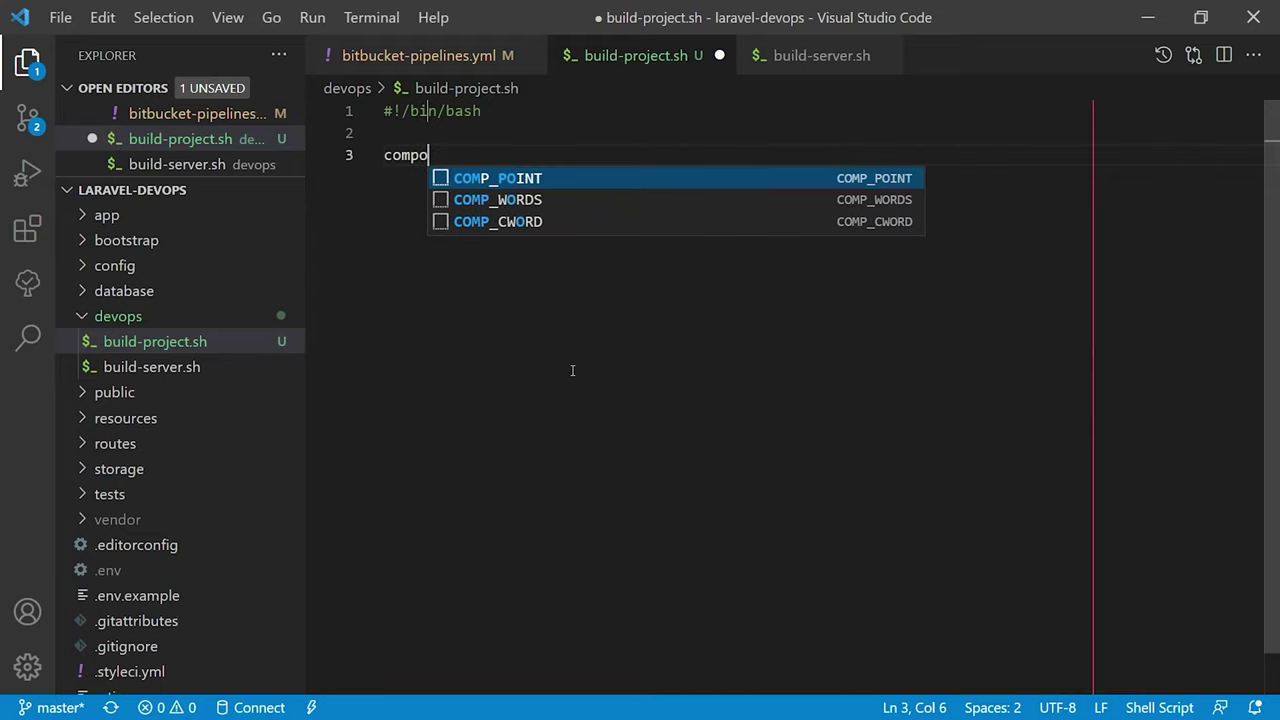
{"action": "type", "text": "ser ins"}
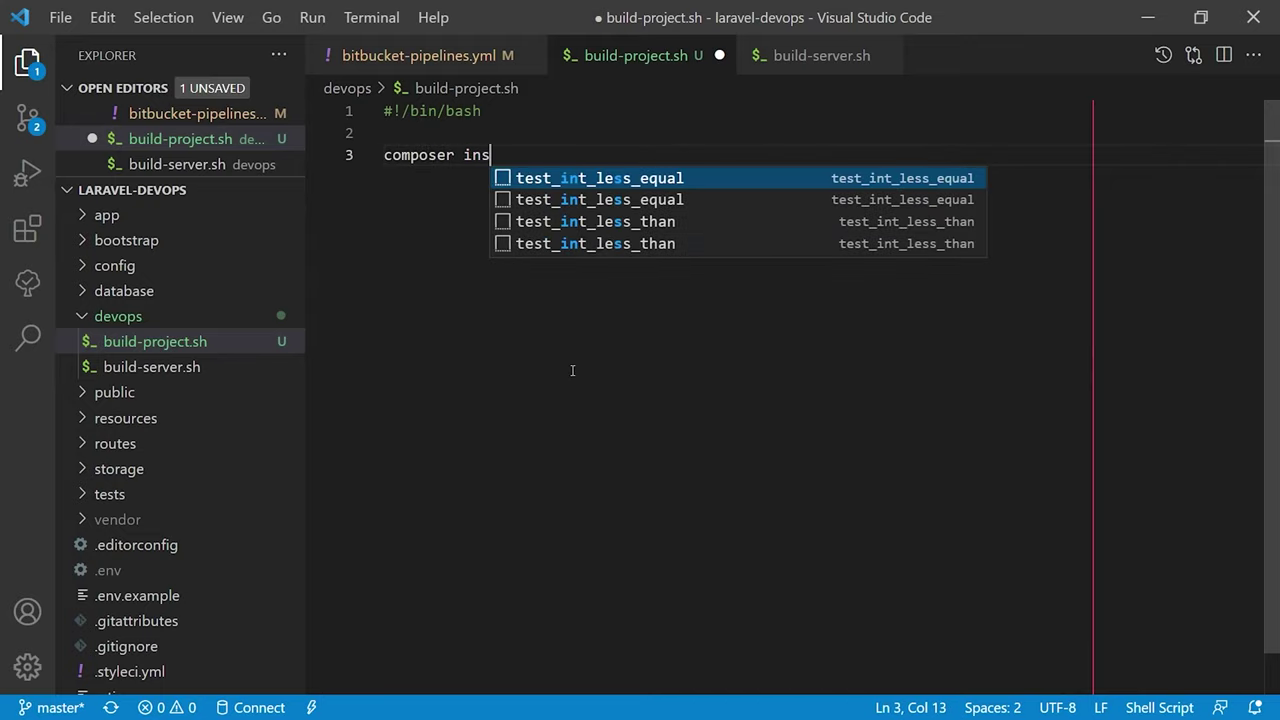
{"action": "type", "text": "tall --no"}
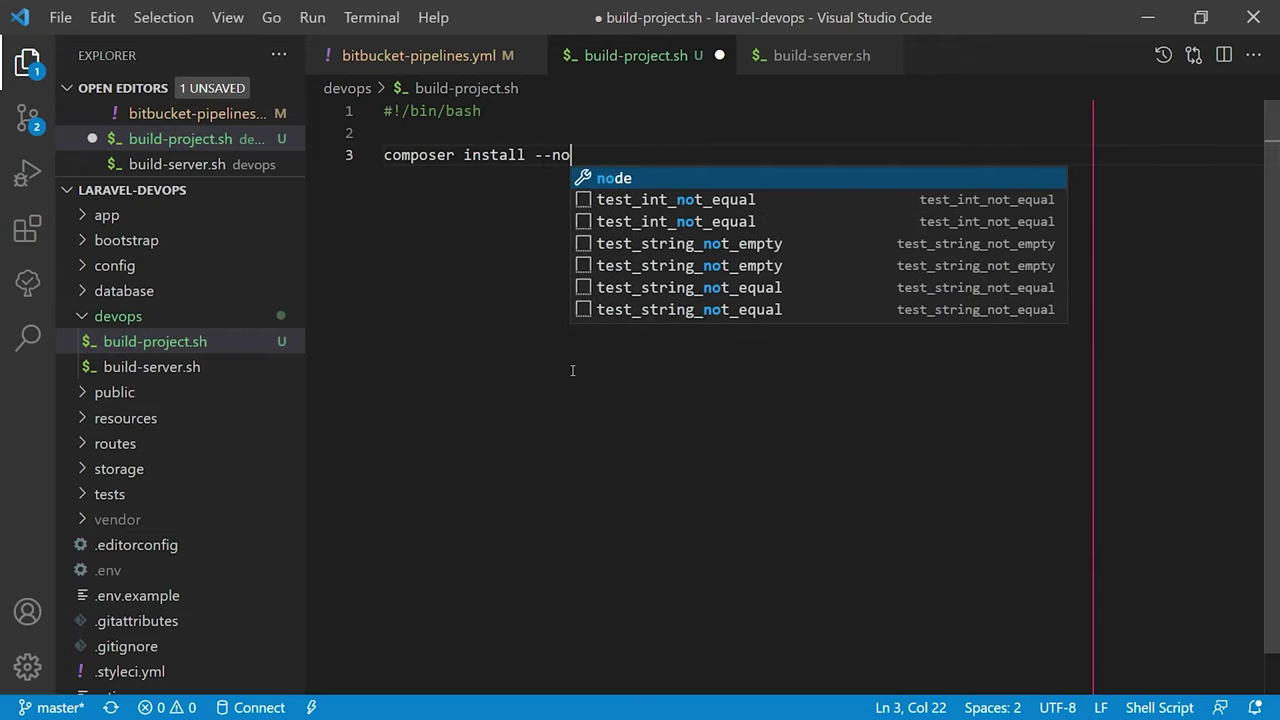
{"action": "type", "text": "-interaction"}
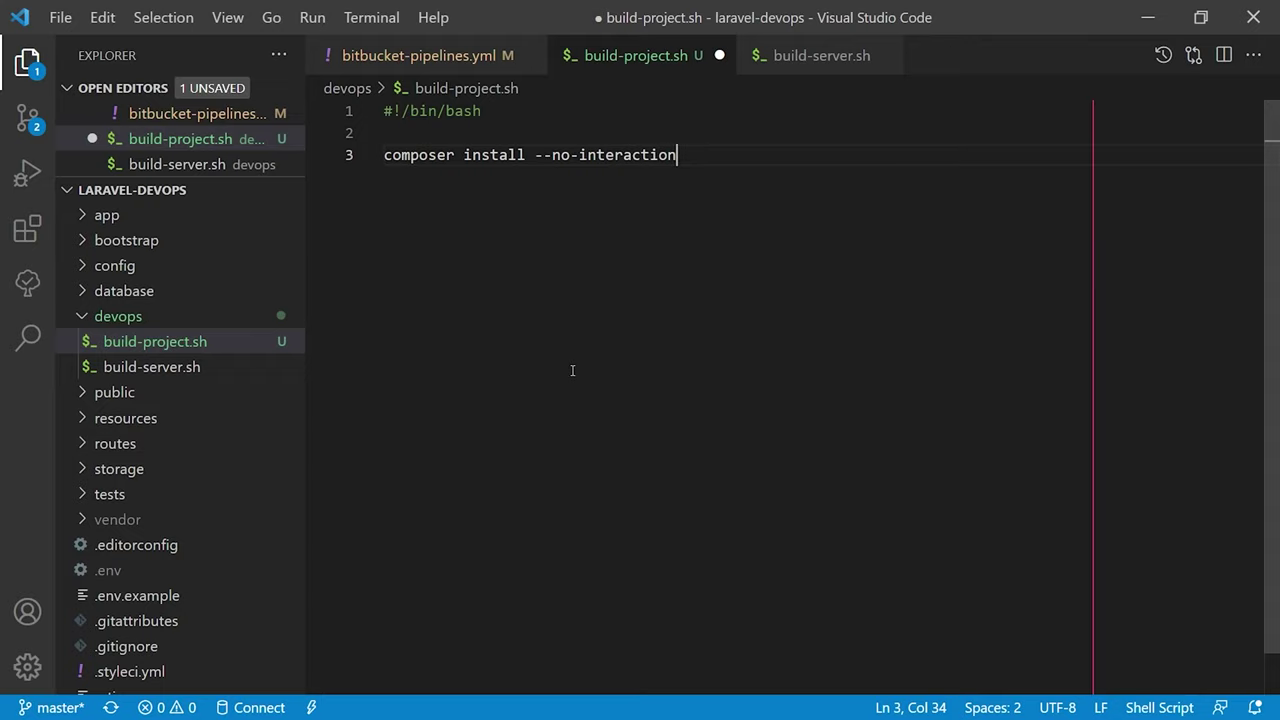
{"action": "key", "text": "Return"}
{"action": "type", "text": "n"}
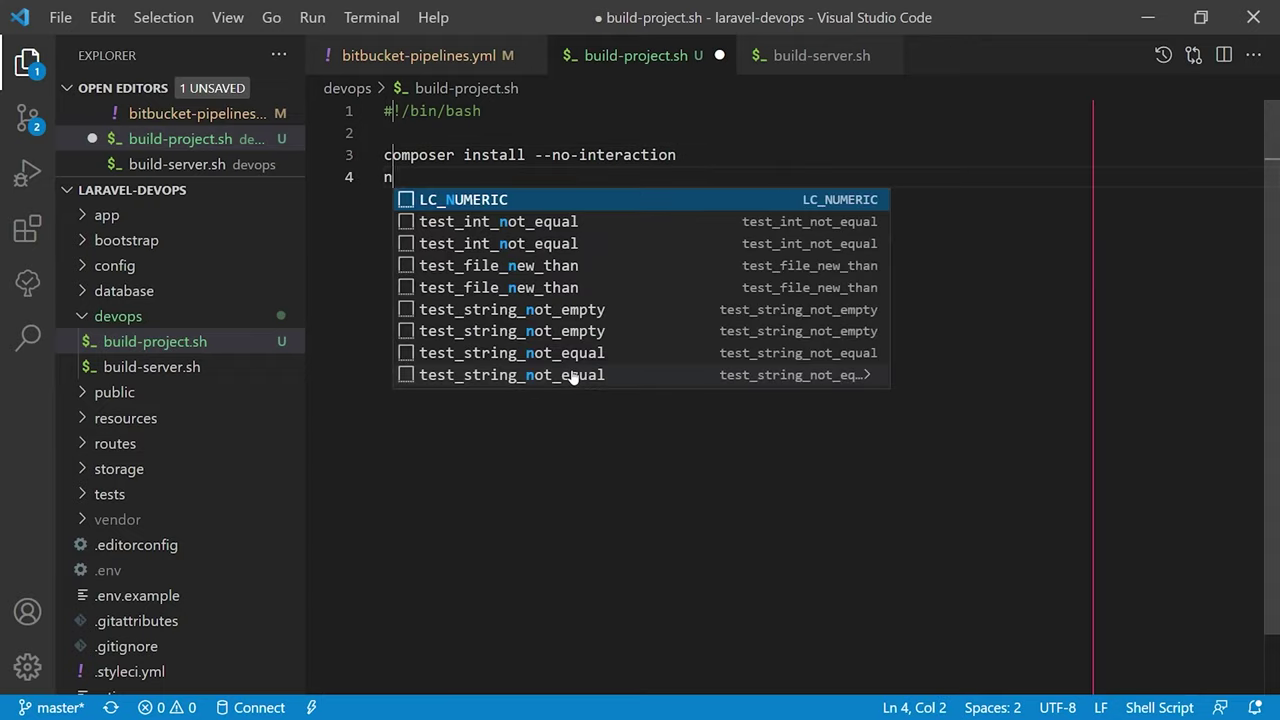
{"action": "type", "text": "pm install"}
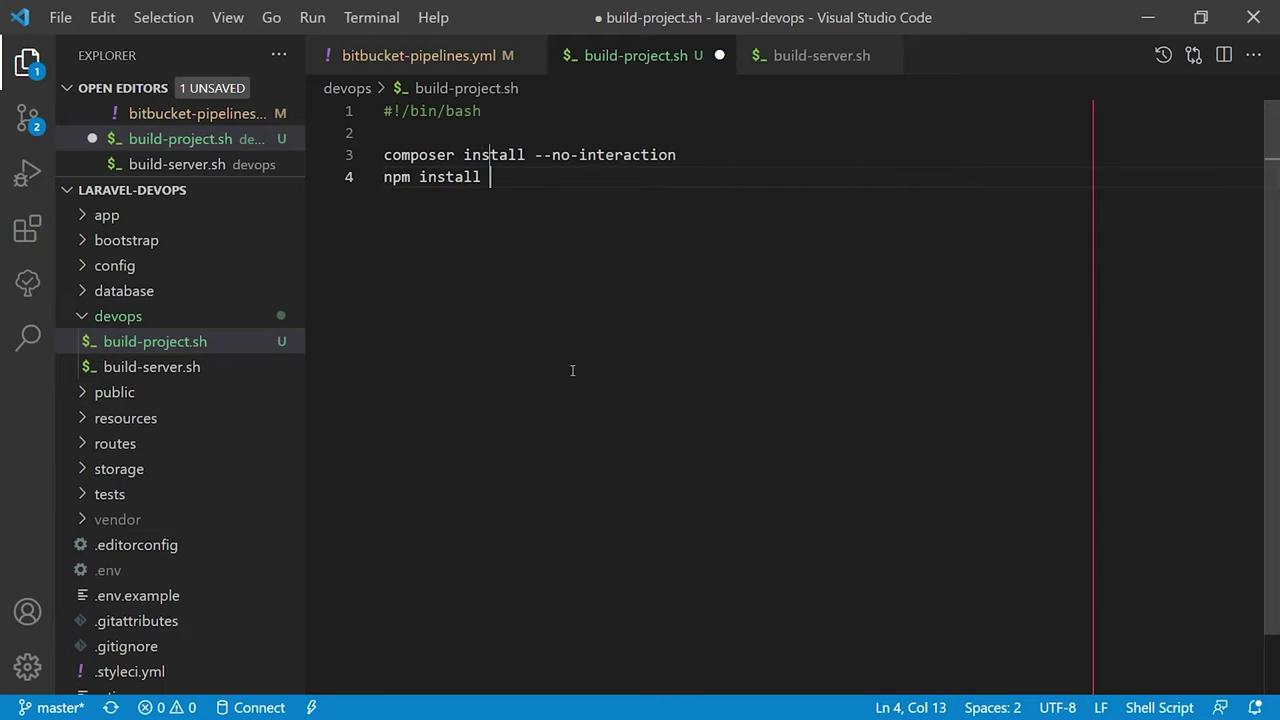
{"action": "key", "text": "Return"}
{"action": "key", "text": "Return"}
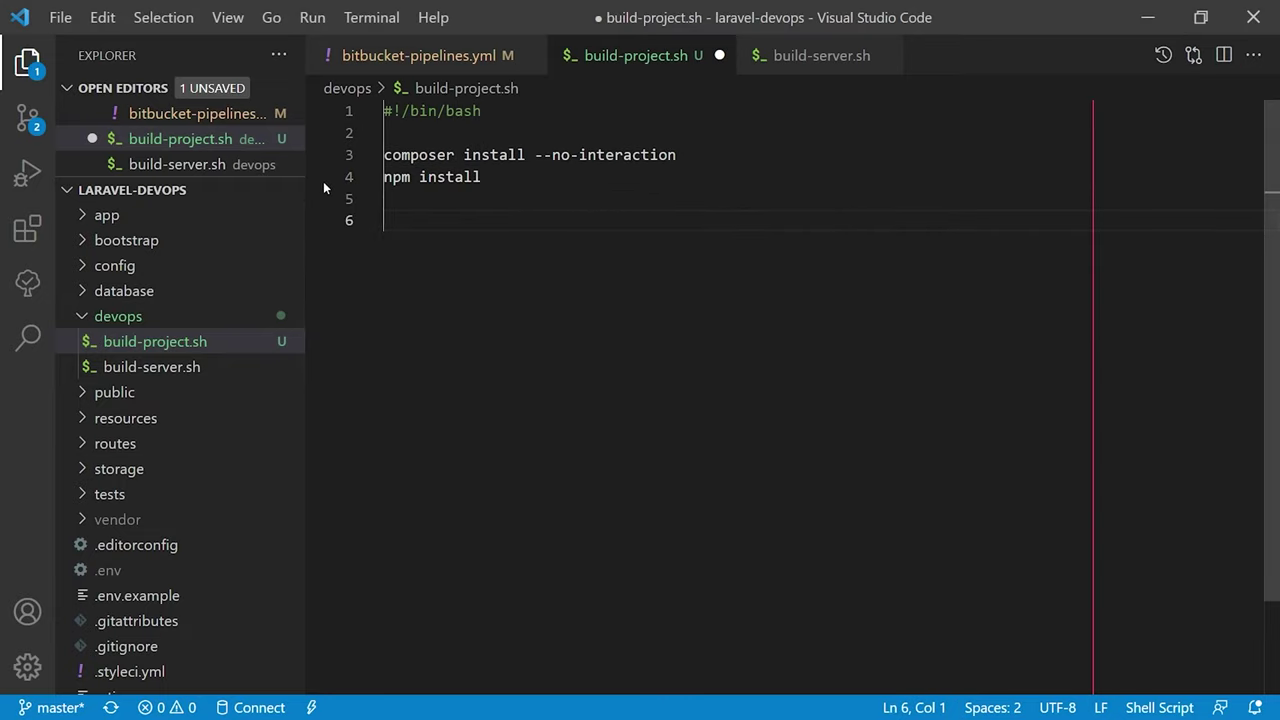
Step: Duplicate the root .env file and rename the copy to .env.pipelines
{"action": "left_click", "coordinate": [289, 190]}
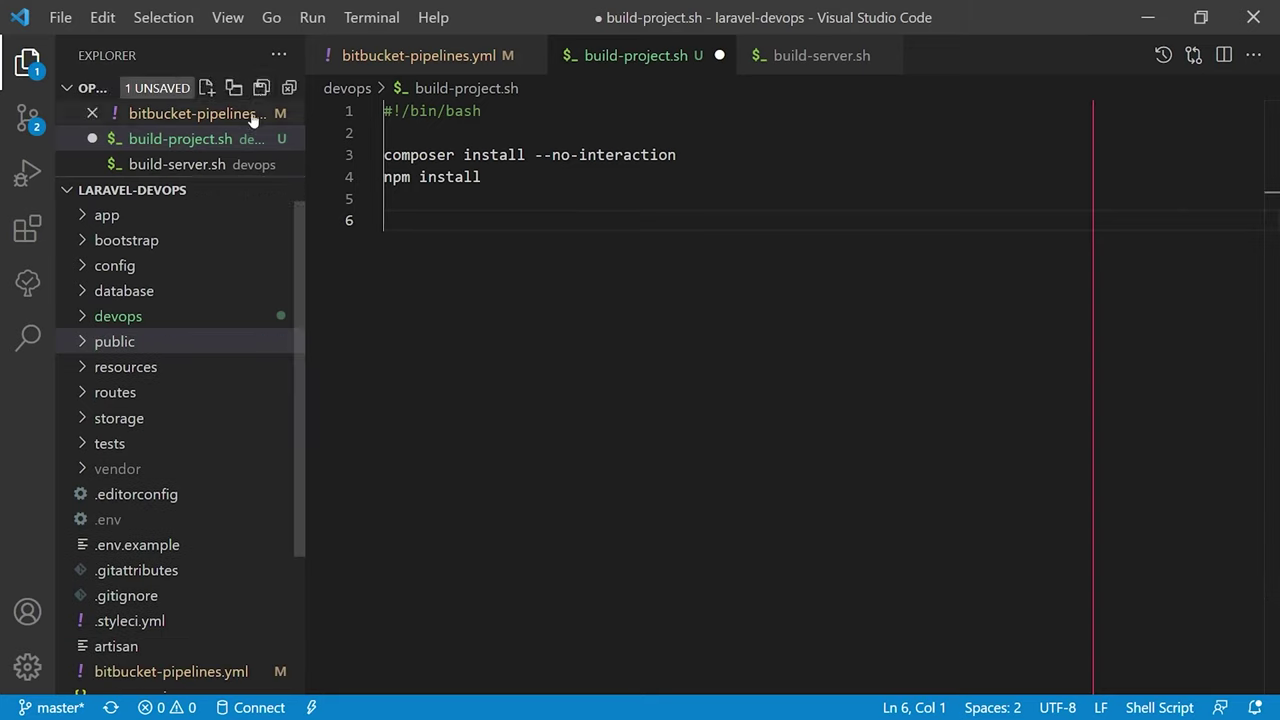
{"action": "scroll", "coordinate": [210, 300], "scroll_direction": "down", "scroll_amount": 3}
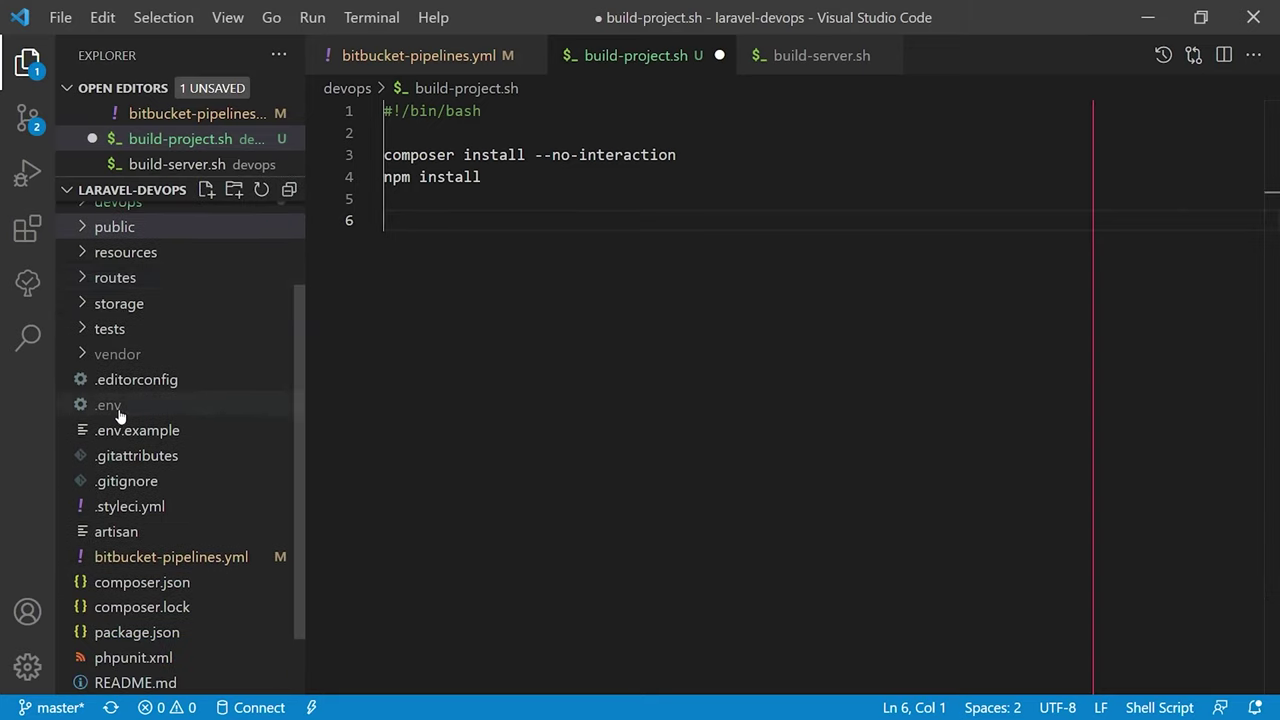
{"action": "left_click", "coordinate": [107, 407]}
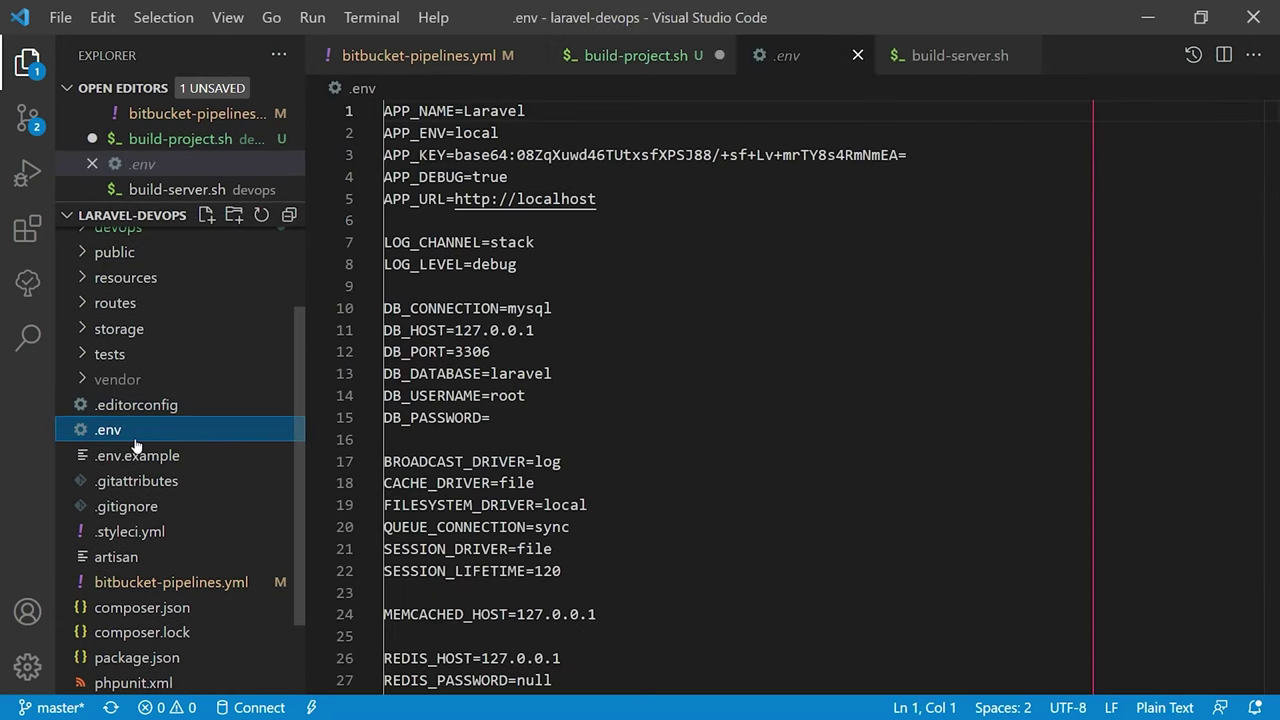
{"action": "key", "text": "ctrl+c"}
{"action": "key", "text": "ctrl+v"}
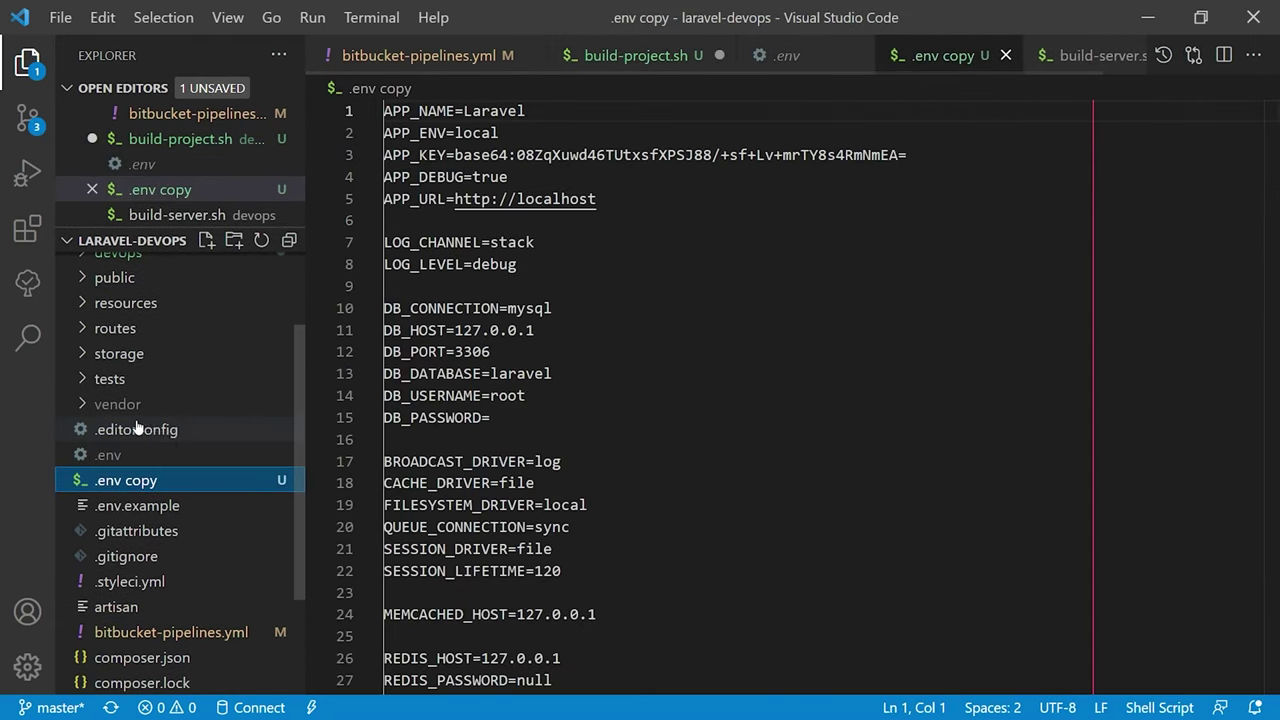
{"action": "key", "text": "F2"}
{"action": "type", "text": ".en"}
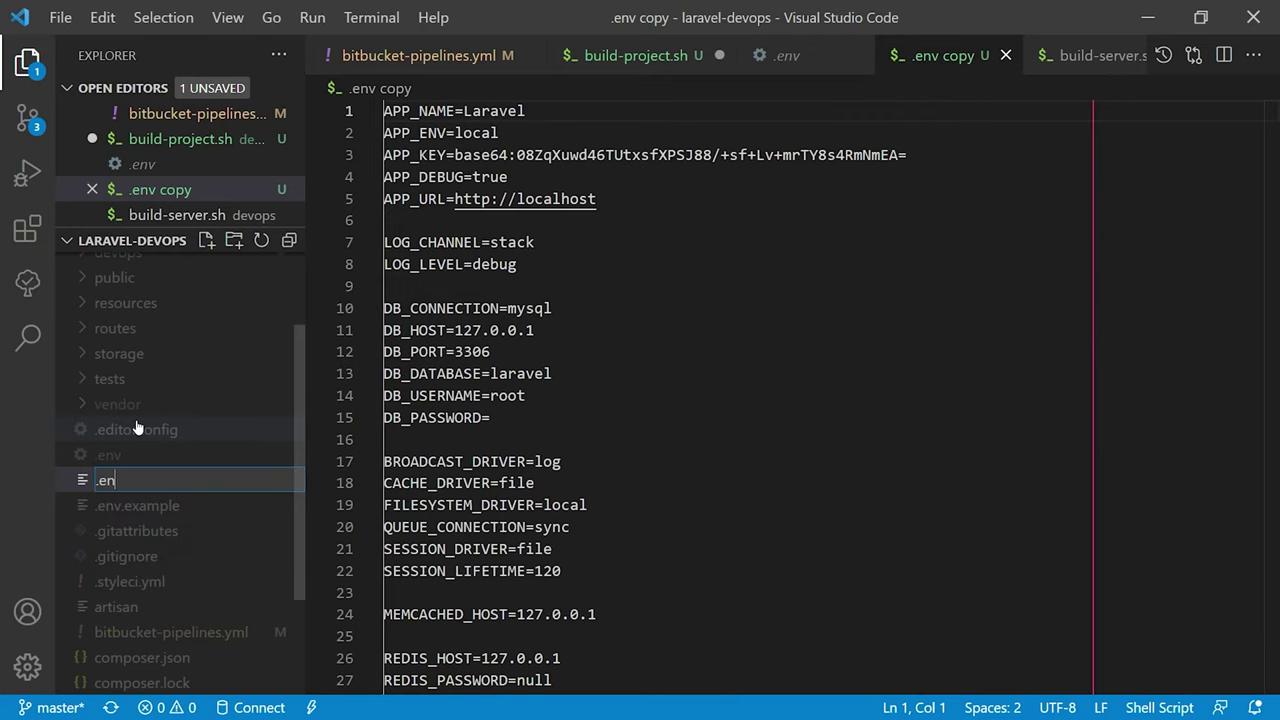
{"action": "type", "text": "v.pipelines"}
{"action": "key", "text": "Return"}
Step: Clear all the copied settings out of .env.pipelines
{"action": "left_click", "coordinate": [390, 215]}
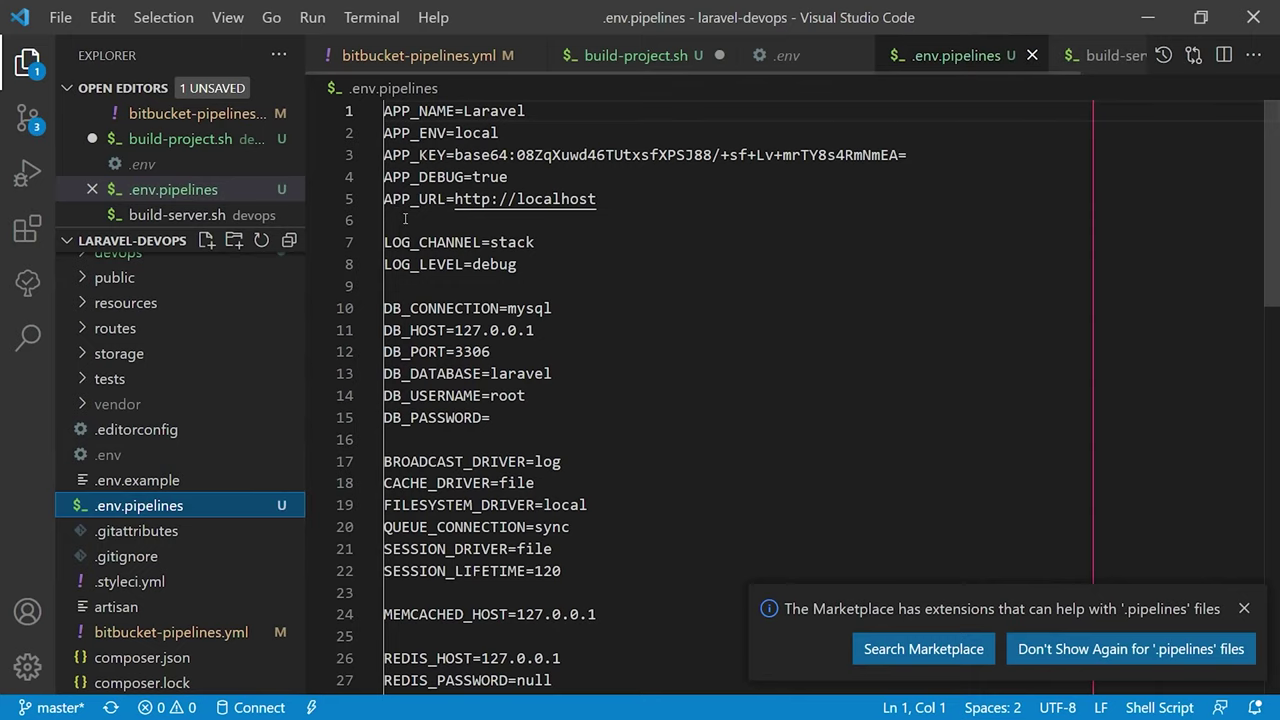
{"action": "key", "text": "ctrl+a"}
{"action": "key", "text": "BackSpace"}
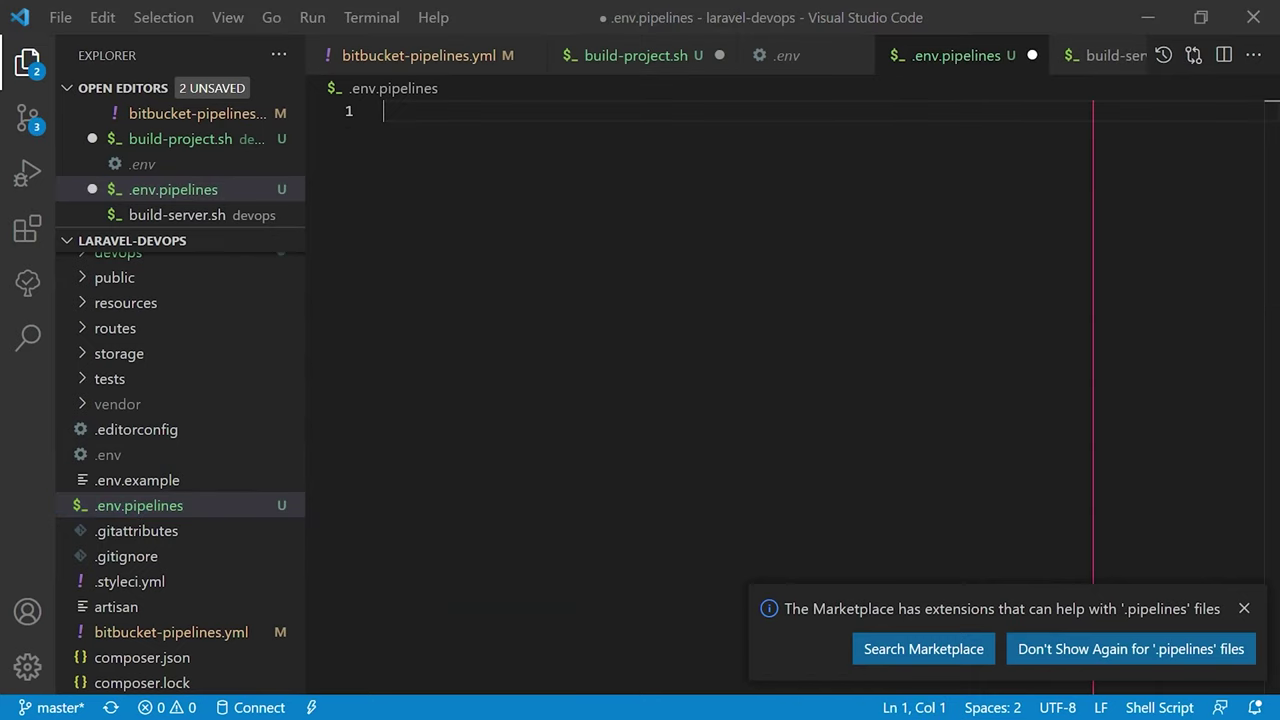
Step: Enter APP_ENV=local, an app key and DB_CONNECTION=mysql in .env.pipelines
{"action": "type", "text": "APP_ENV"}
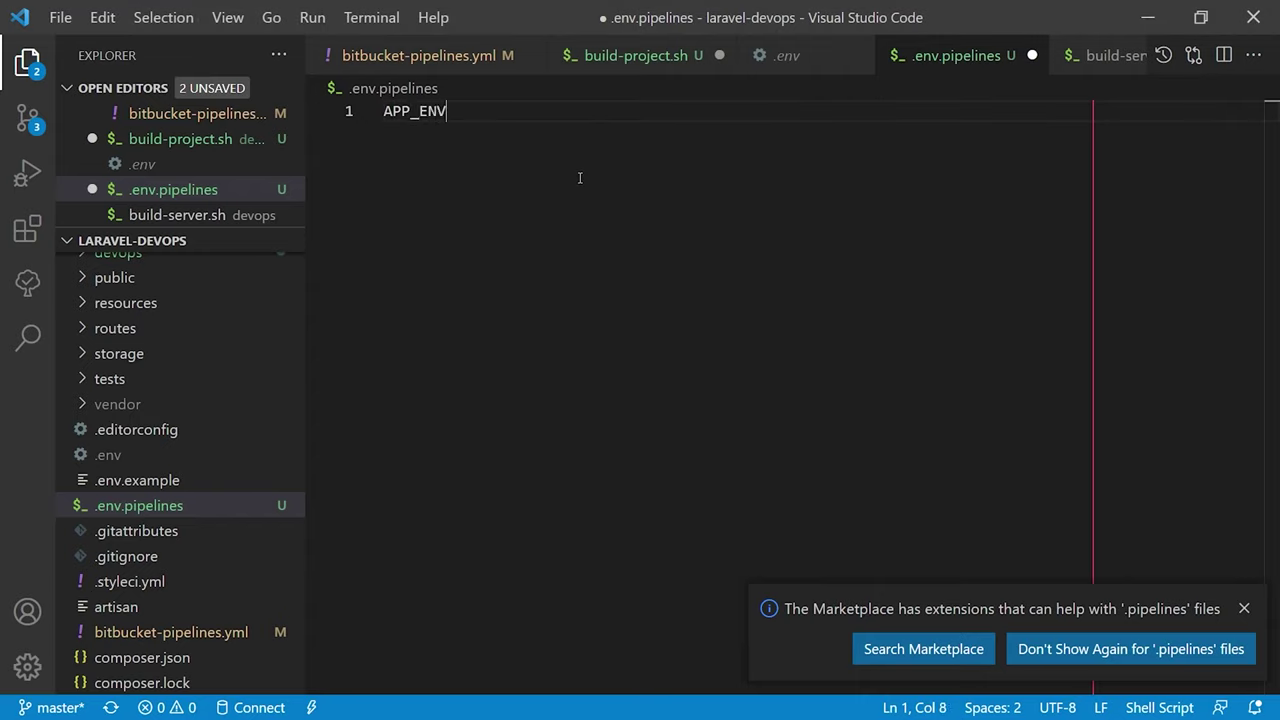
{"action": "type", "text": "=local"}
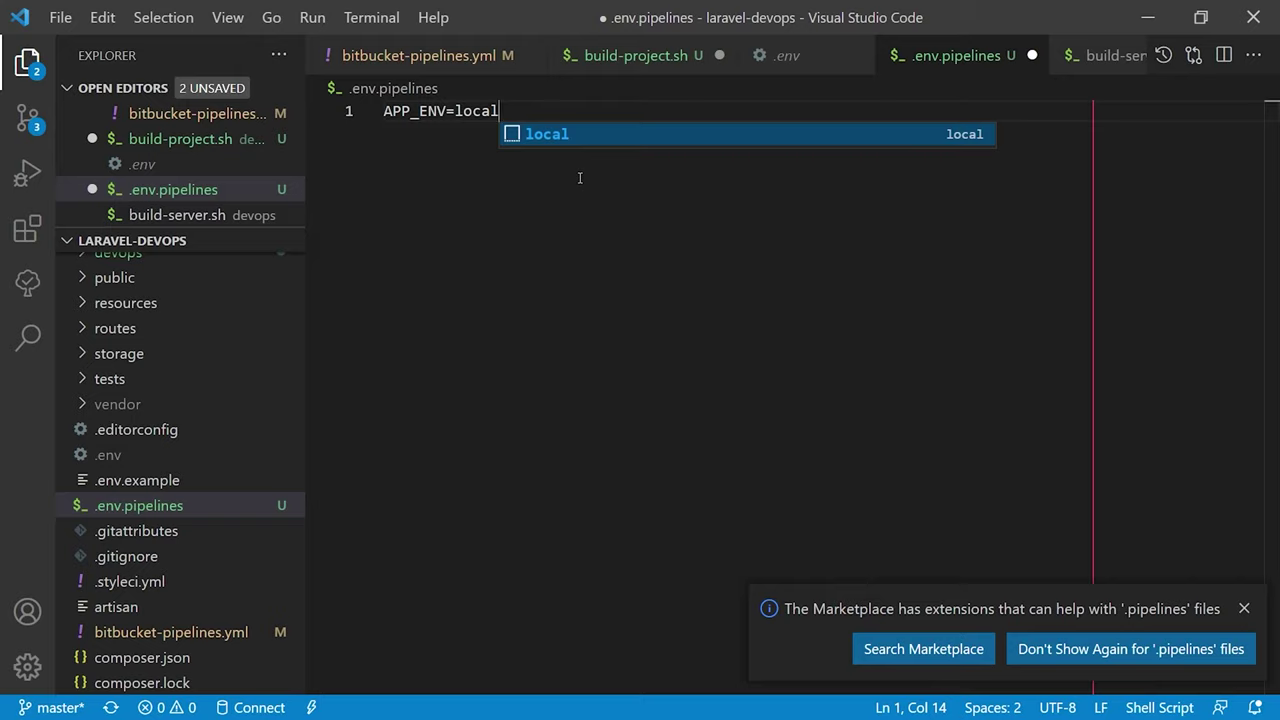
{"action": "key", "text": "Return"}
{"action": "key", "text": "Return"}
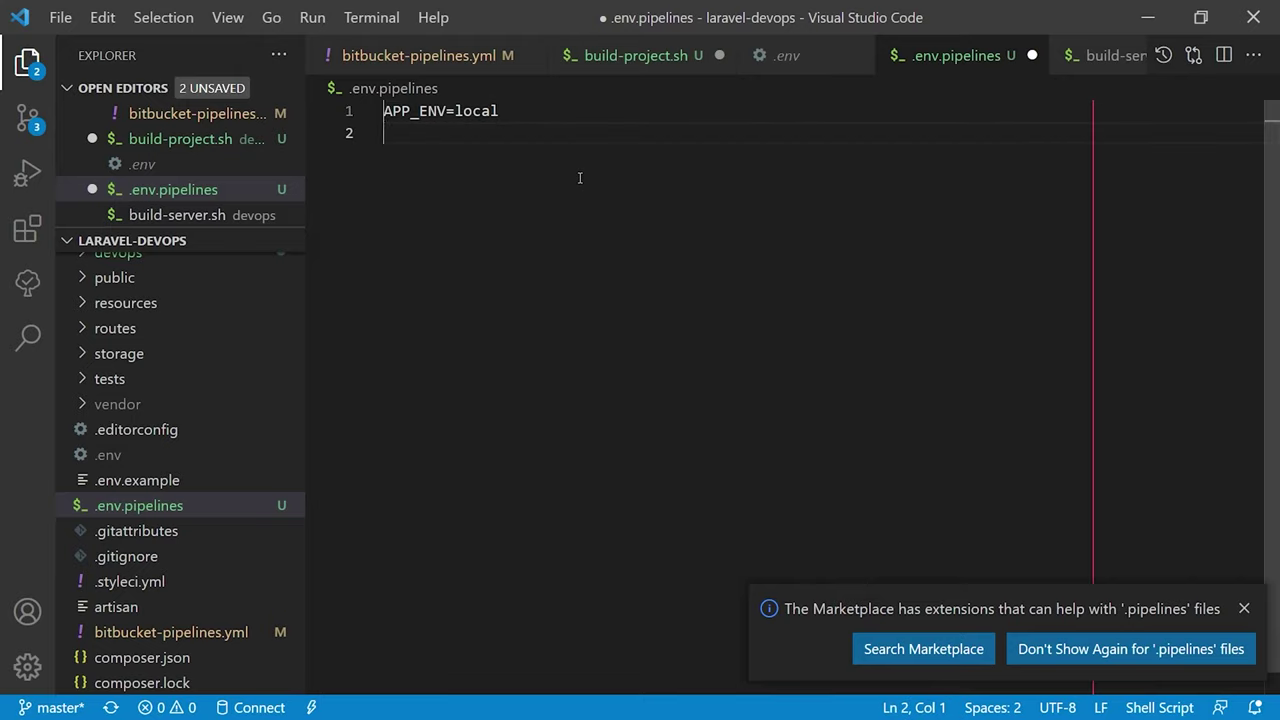
{"action": "type", "text": "APP_"}
{"action": "key", "text": "BackSpace"}
{"action": "key", "text": "Return"}
{"action": "type", "text": "D"}
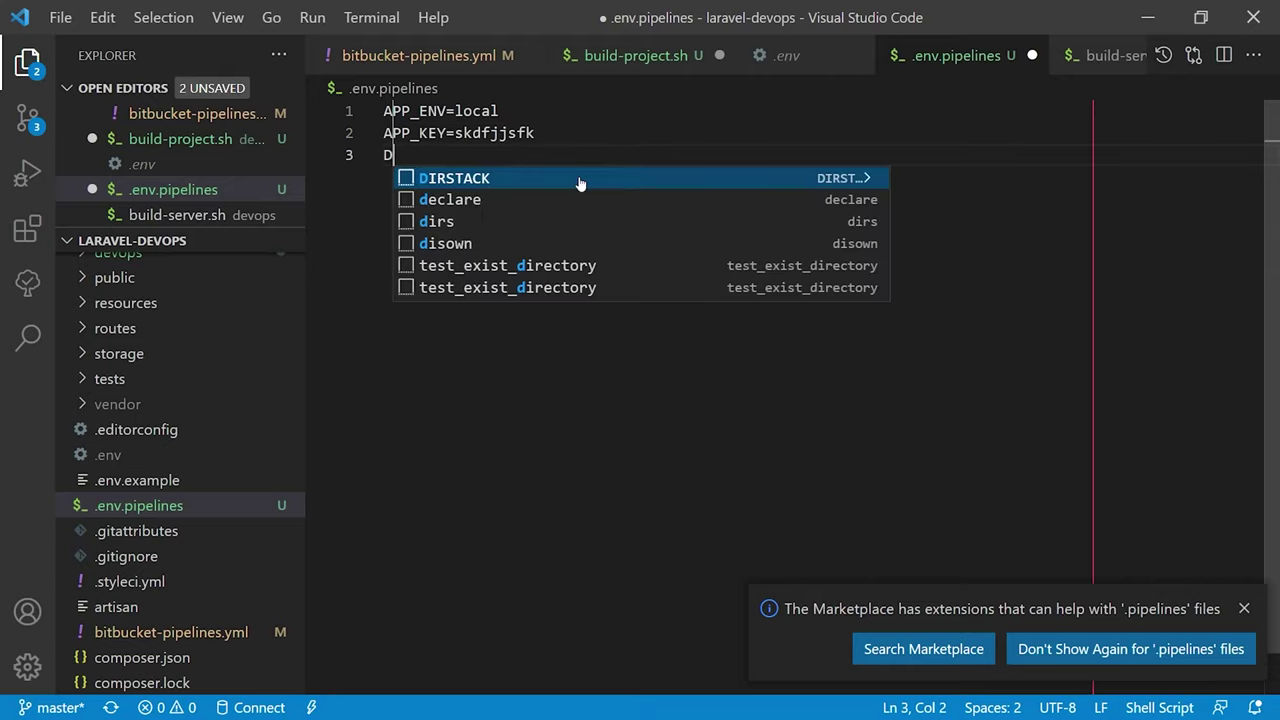
{"action": "type", "text": "B_CONNECTION=mysql"}
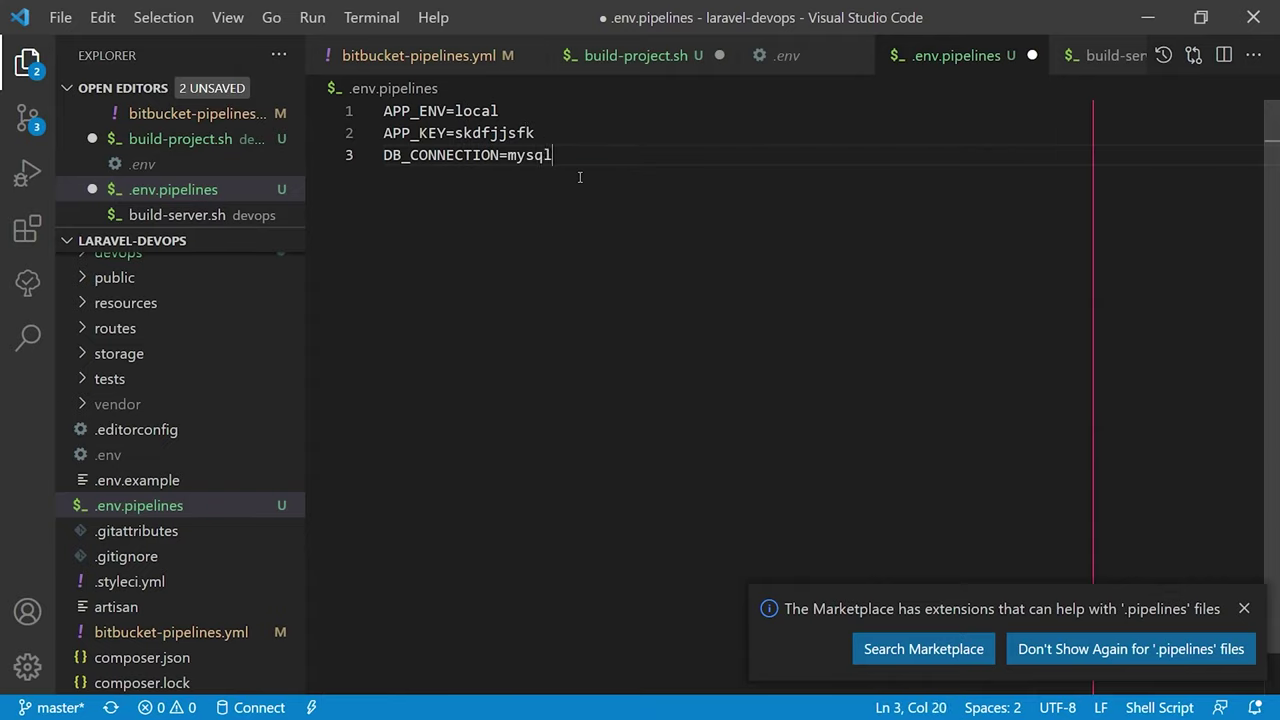
{"action": "key", "text": "Return"}
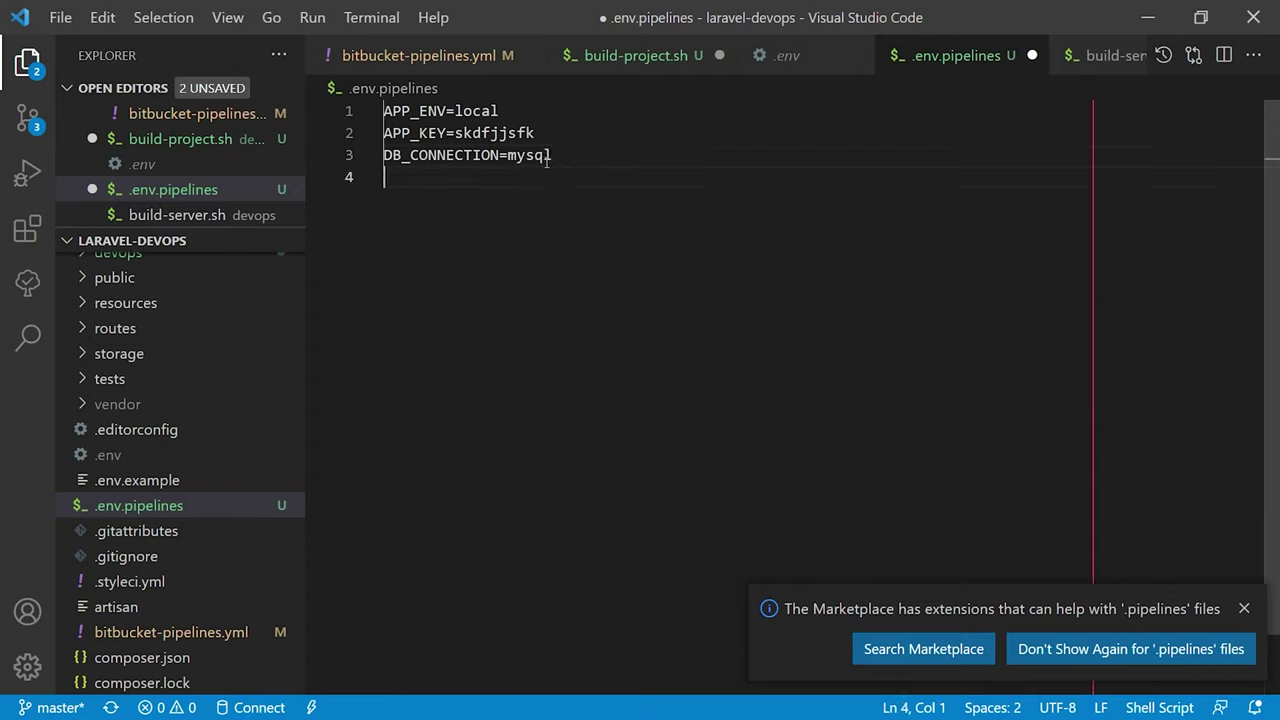
Step: Following the mysql service values in the pipeline file, add DB_HOST=127.0.0.1 and DB_DATABASE=homestead
{"action": "left_click", "coordinate": [418, 55]}
{"action": "scroll", "coordinate": [492, 438], "scroll_direction": "down", "scroll_amount": 7}
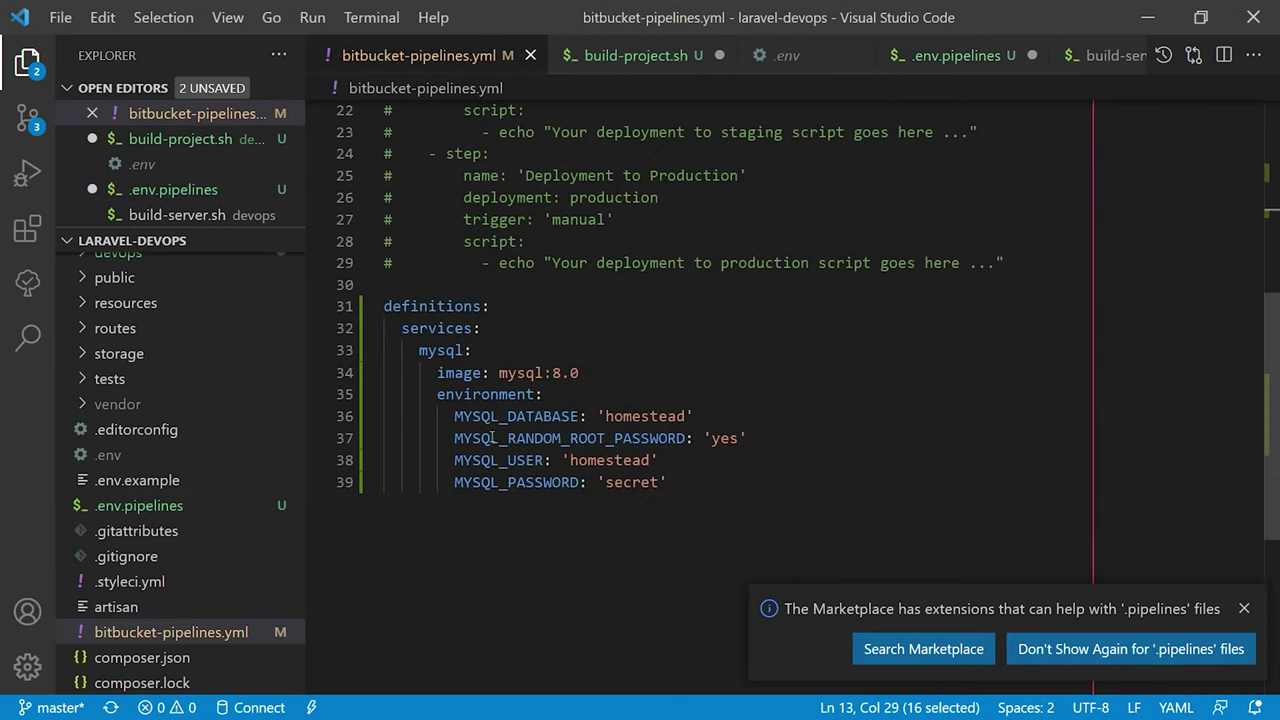
{"action": "left_click_drag", "start_coordinate": [438, 424], "coordinate": [668, 482]}
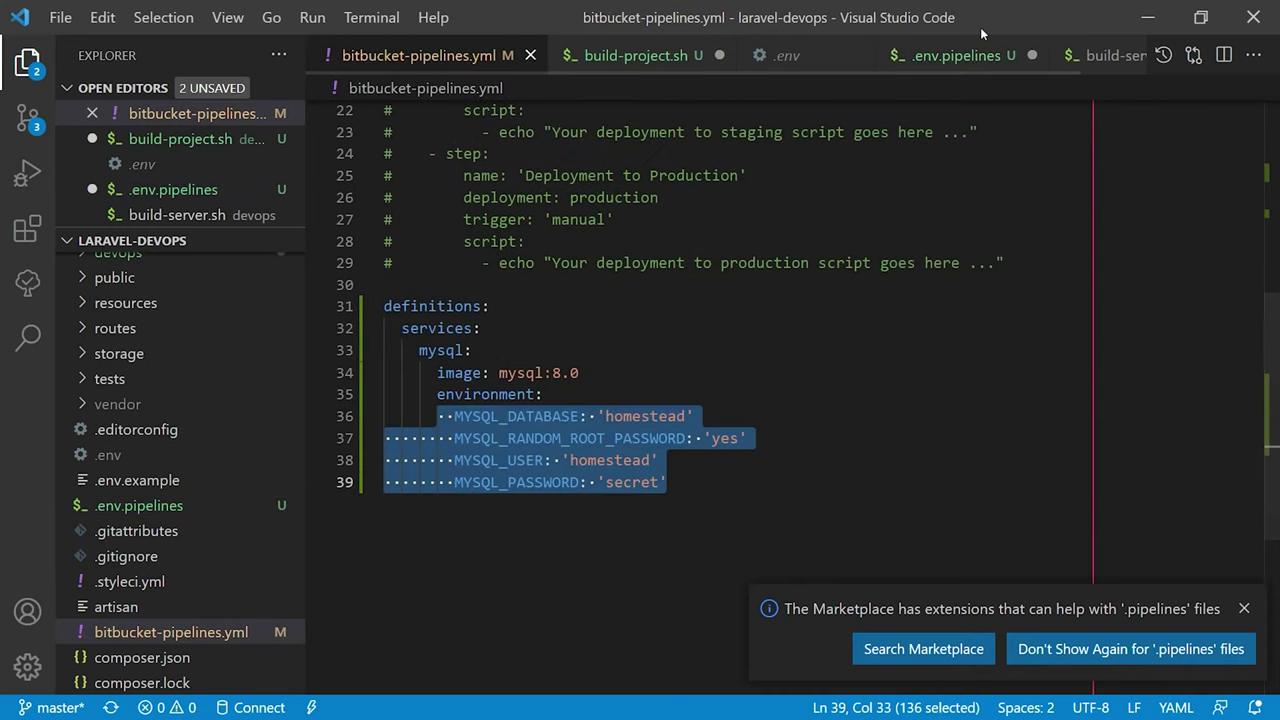
{"action": "left_click", "coordinate": [980, 55]}
{"action": "type", "text": "DB_HOST=127.0.0.1"}
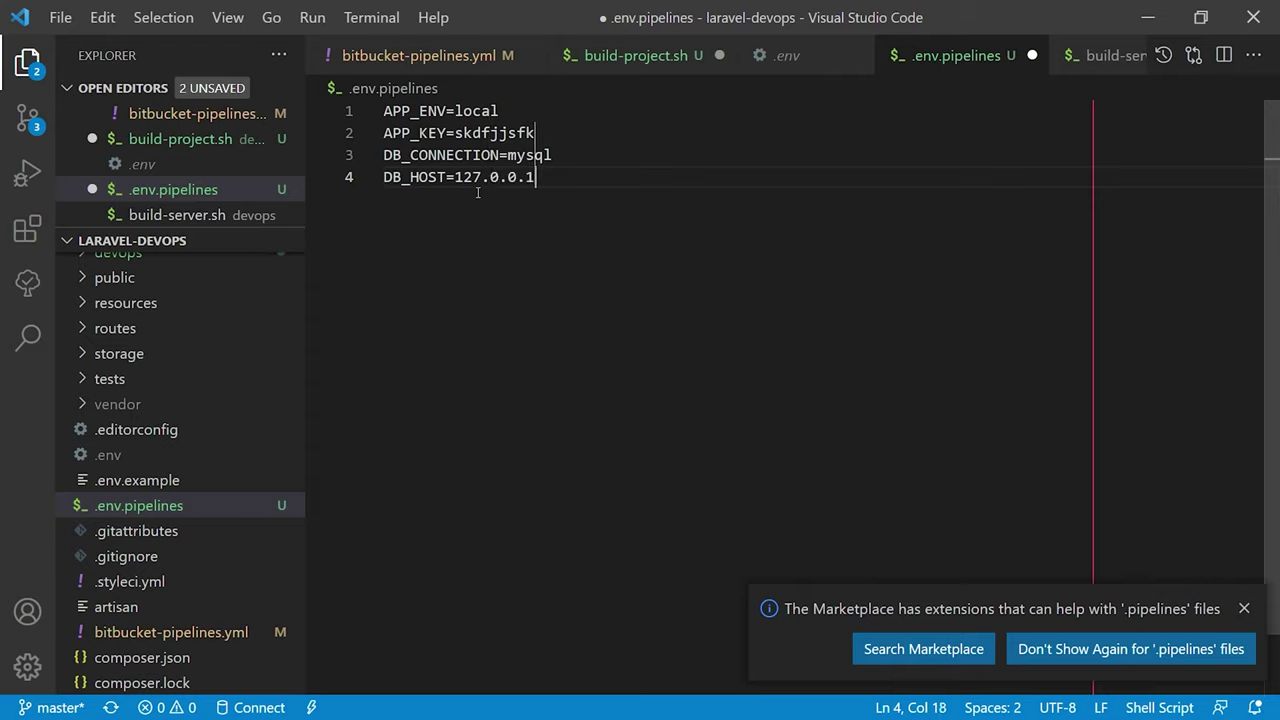
{"action": "key", "text": "Return"}
{"action": "type", "text": "D"}
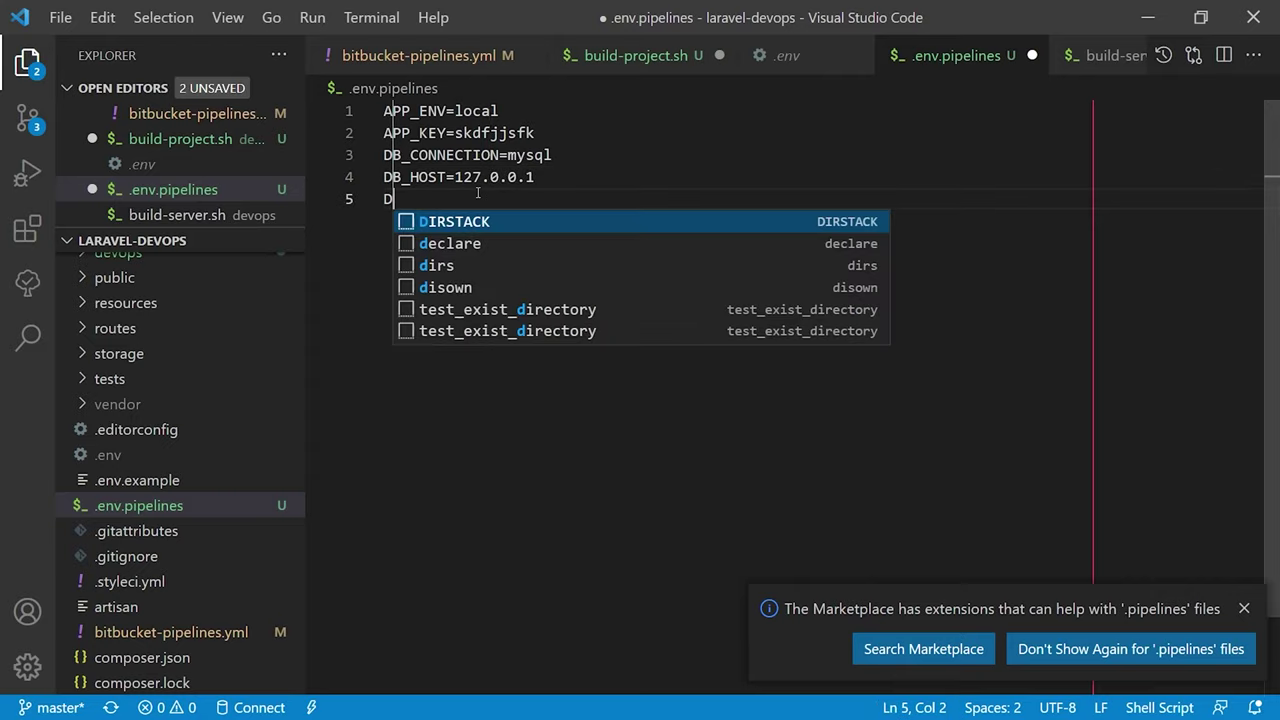
{"action": "type", "text": "B_DATABAS"}
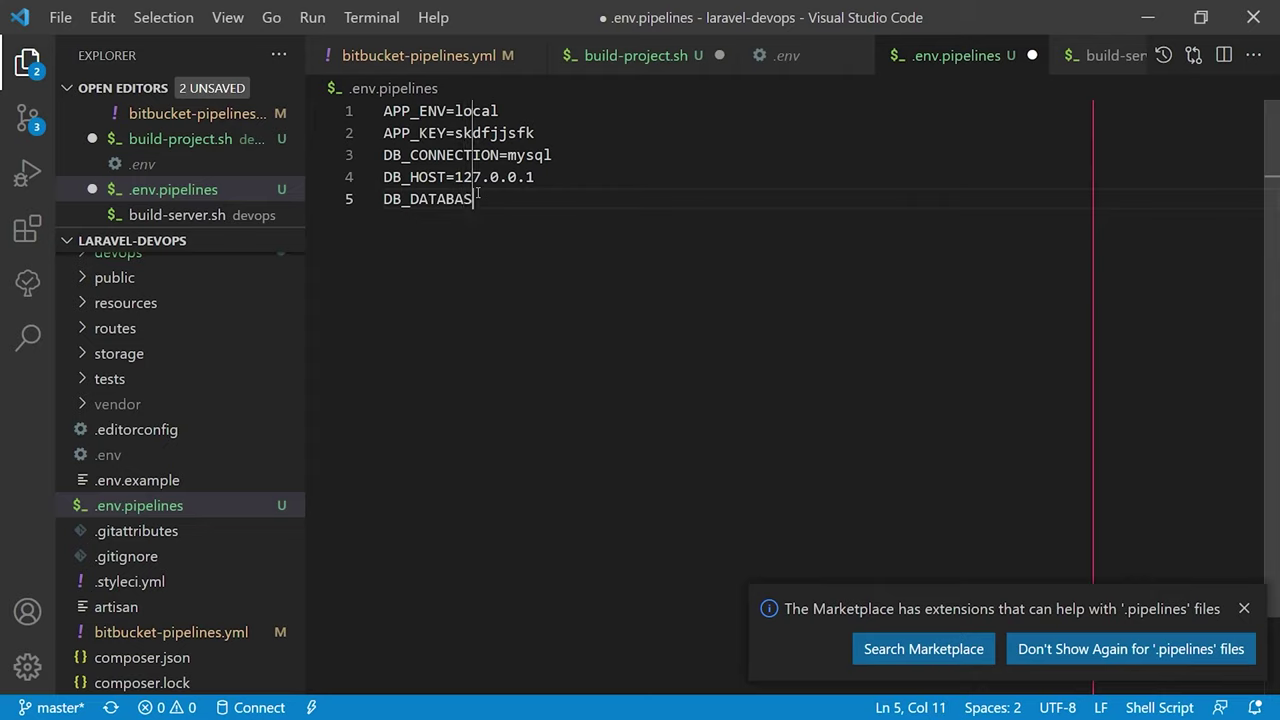
{"action": "type", "text": "E=homestead"}
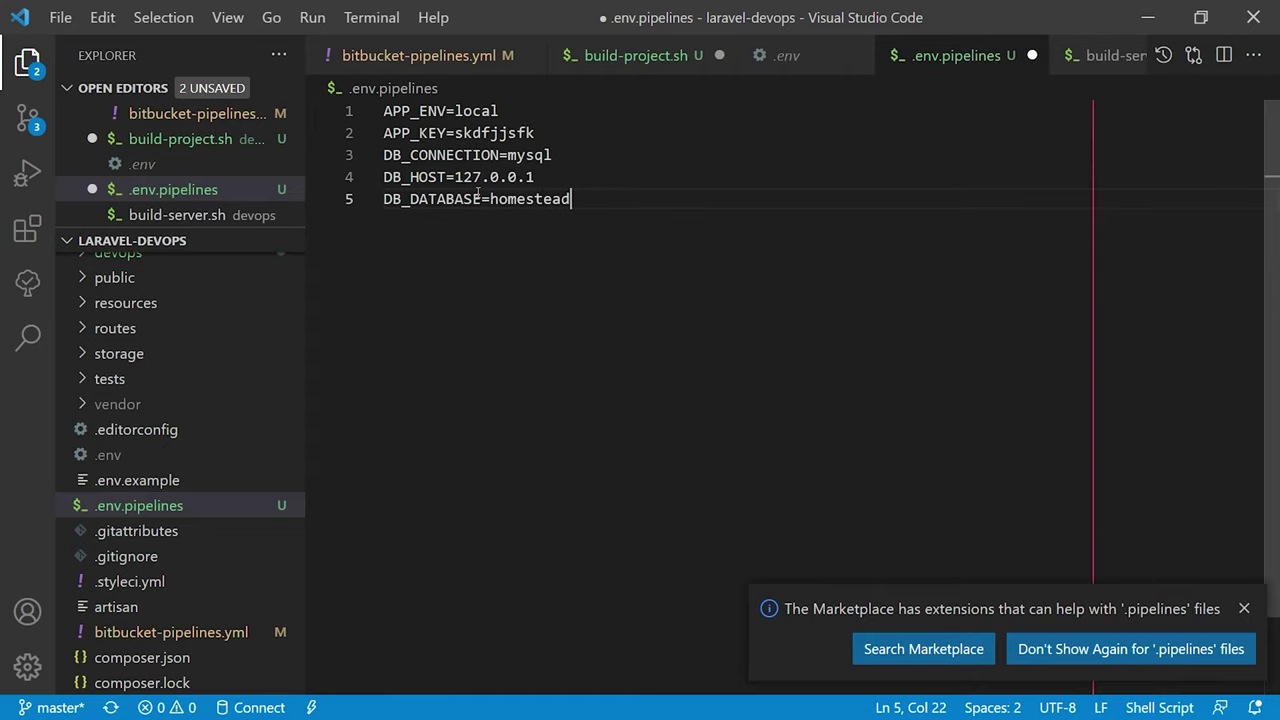
{"action": "key", "text": "Return"}
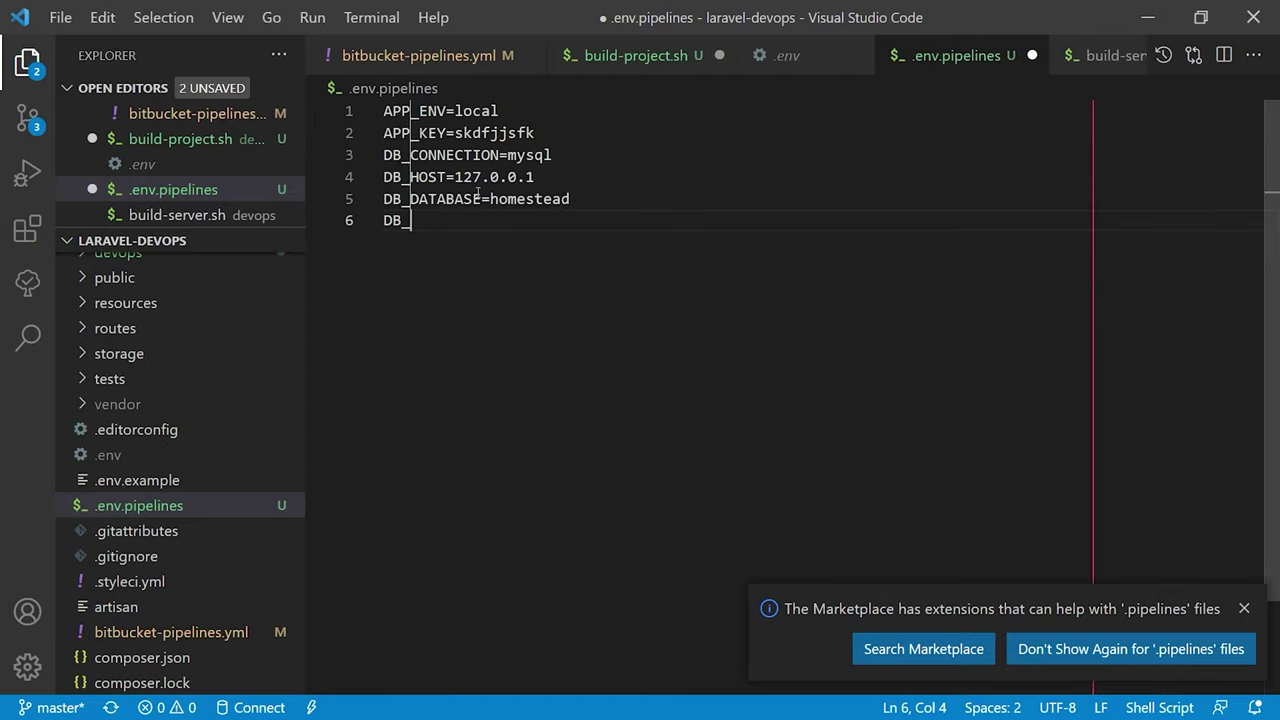
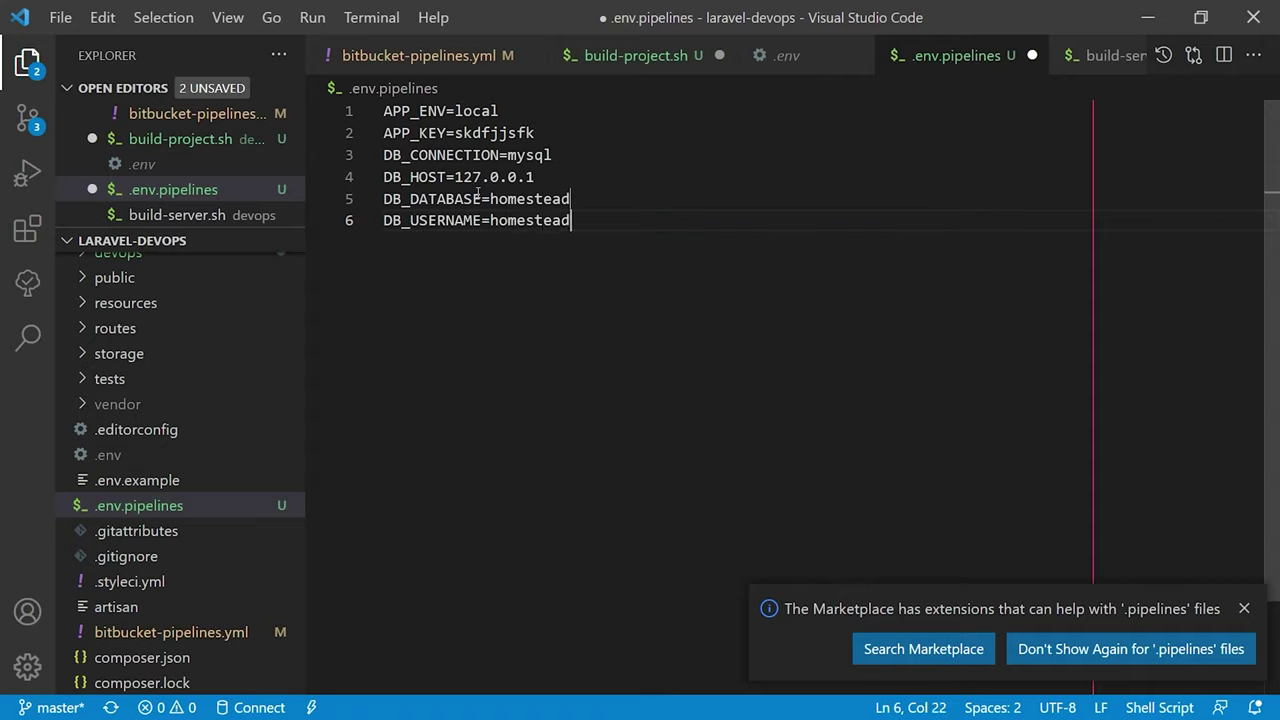
Step: Add DB_USERNAME=homestead and a DB_PASSWORD entry with the database password
{"action": "key", "text": "Return"}
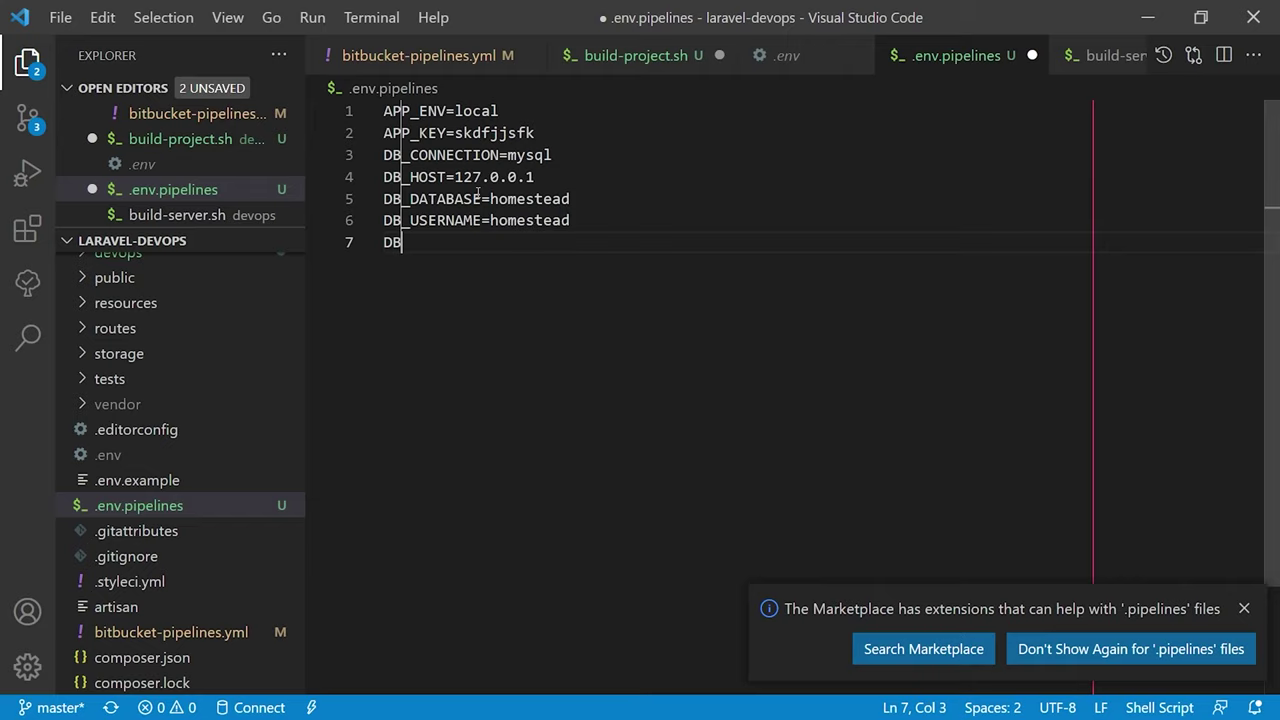
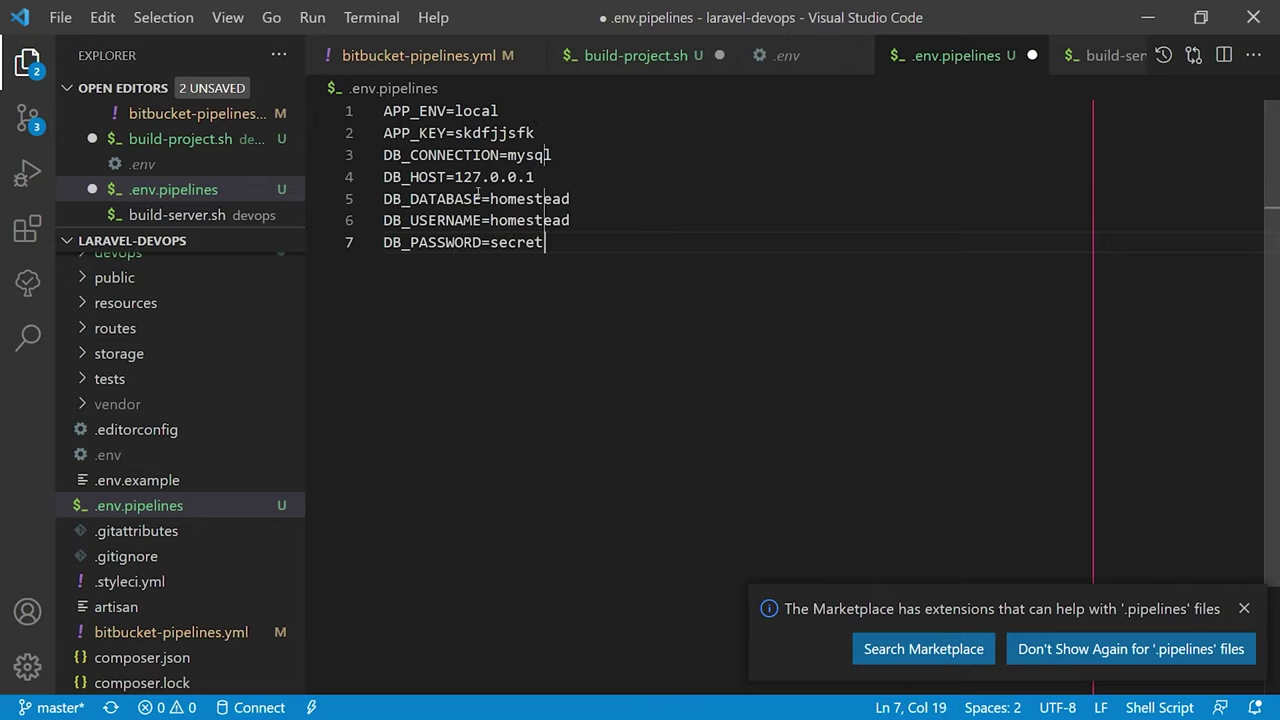
{"action": "left_click", "coordinate": [437, 155]}
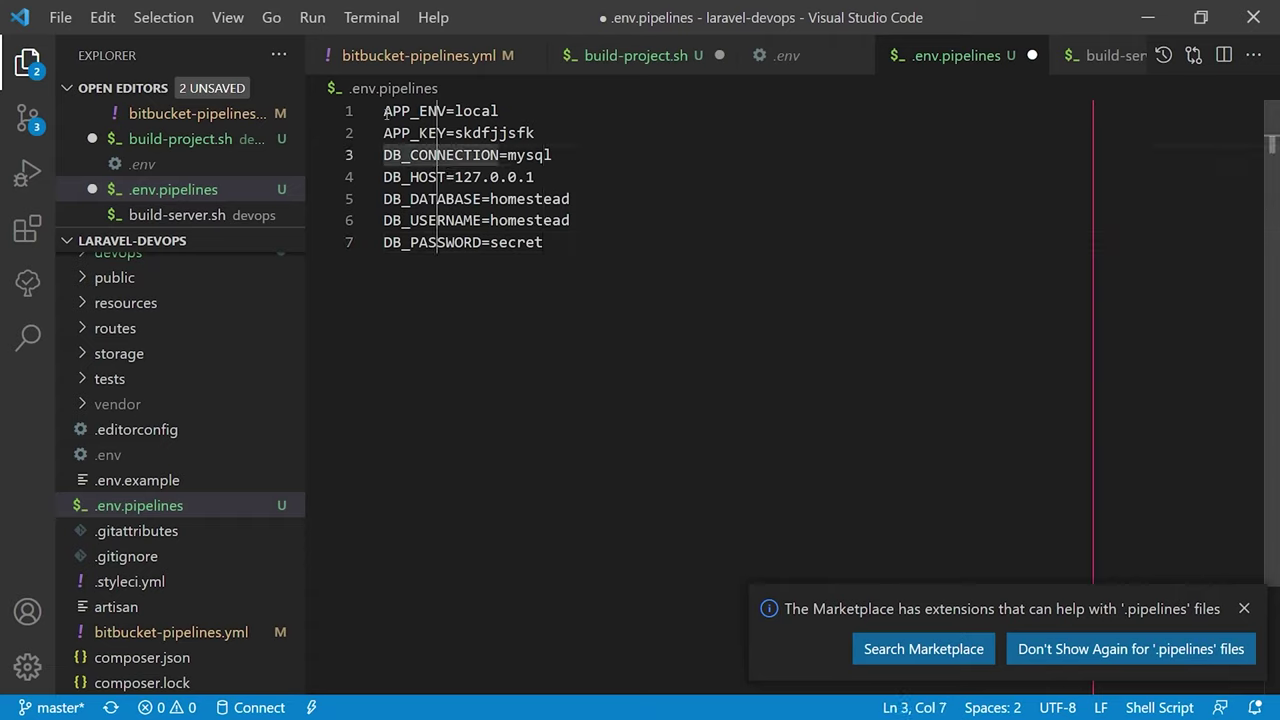
{"action": "left_click_drag", "start_coordinate": [385, 112], "coordinate": [437, 112]}
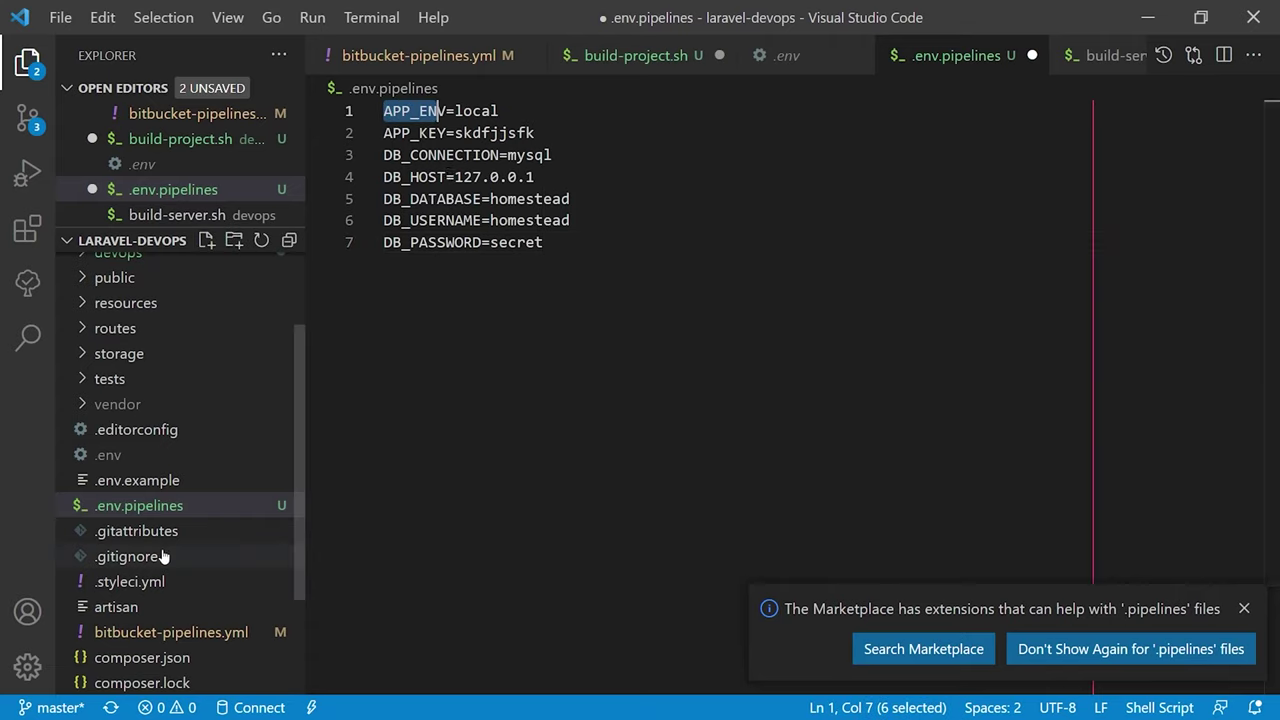
{"action": "scroll", "coordinate": [165, 557], "scroll_direction": "down", "scroll_amount": 3}
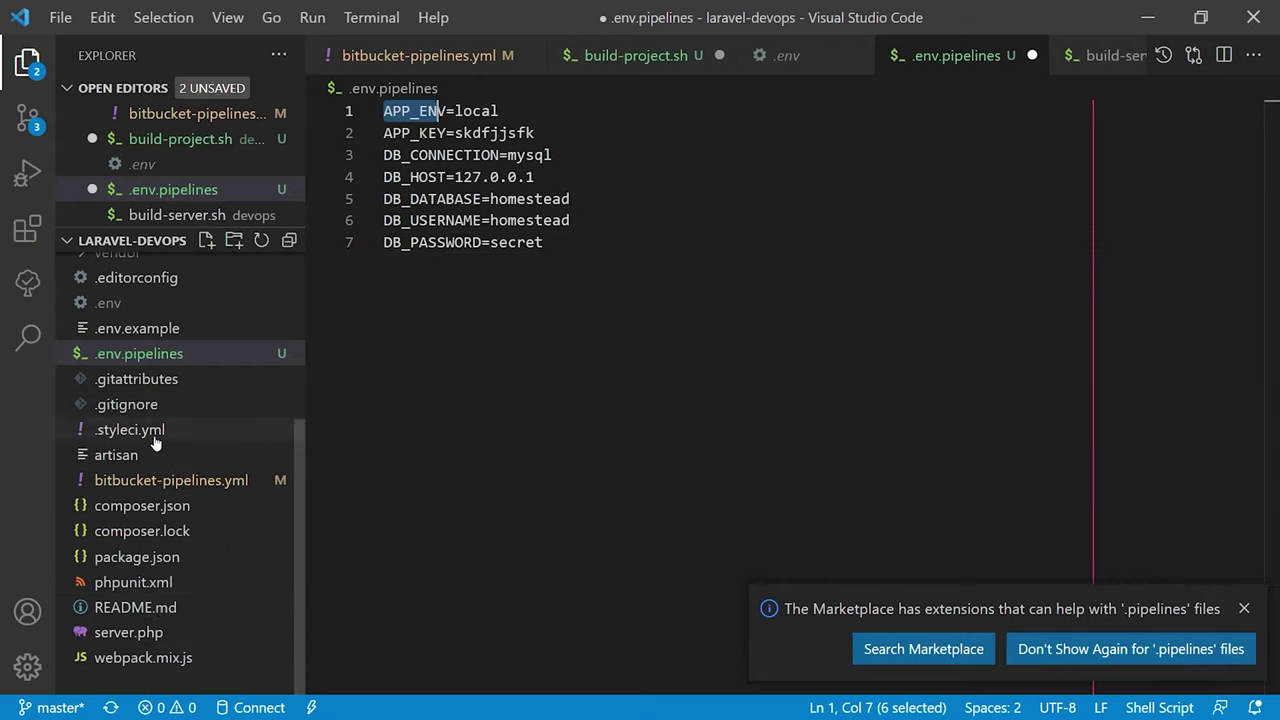
{"action": "scroll", "coordinate": [152, 410], "scroll_direction": "up", "scroll_amount": 1}
Step: Compare against .env, save .env.pipelines, and switch to build-project.sh
{"action": "left_click", "coordinate": [150, 372]}
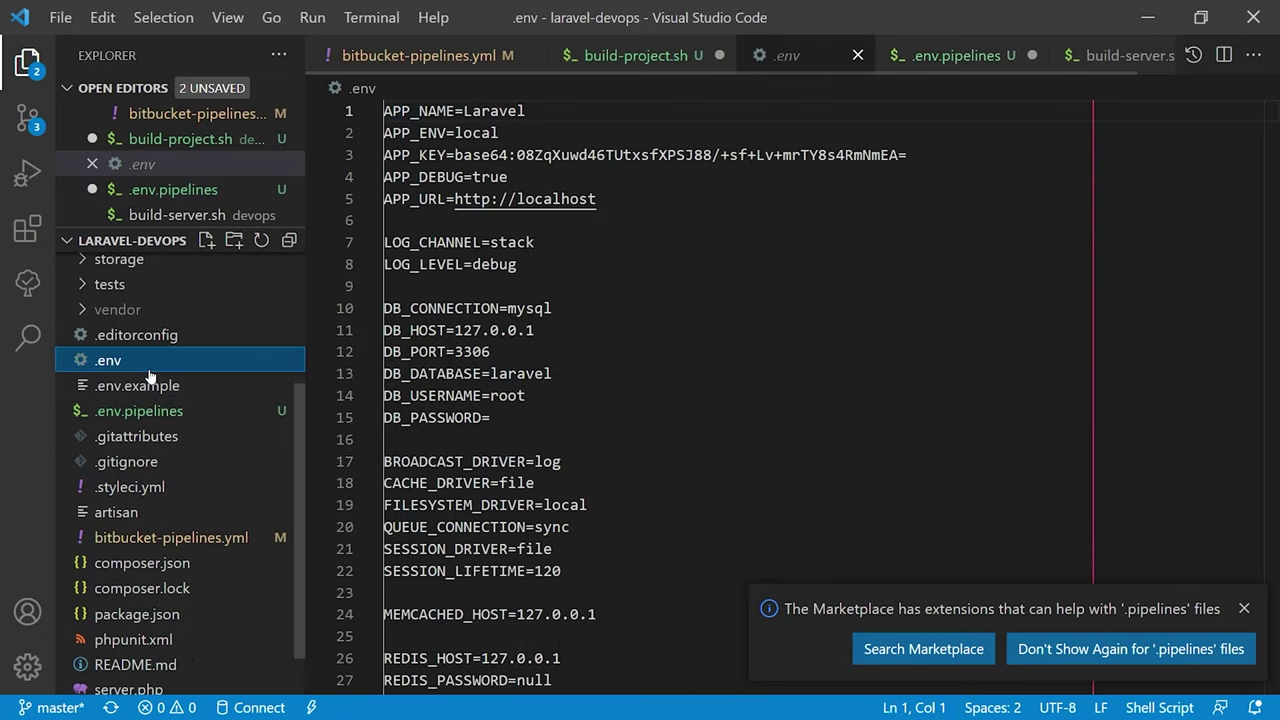
{"action": "left_click", "coordinate": [122, 411]}
{"action": "key", "text": "ctrl+s"}
{"action": "left_click", "coordinate": [630, 55]}
{"action": "left_click", "coordinate": [584, 113]}
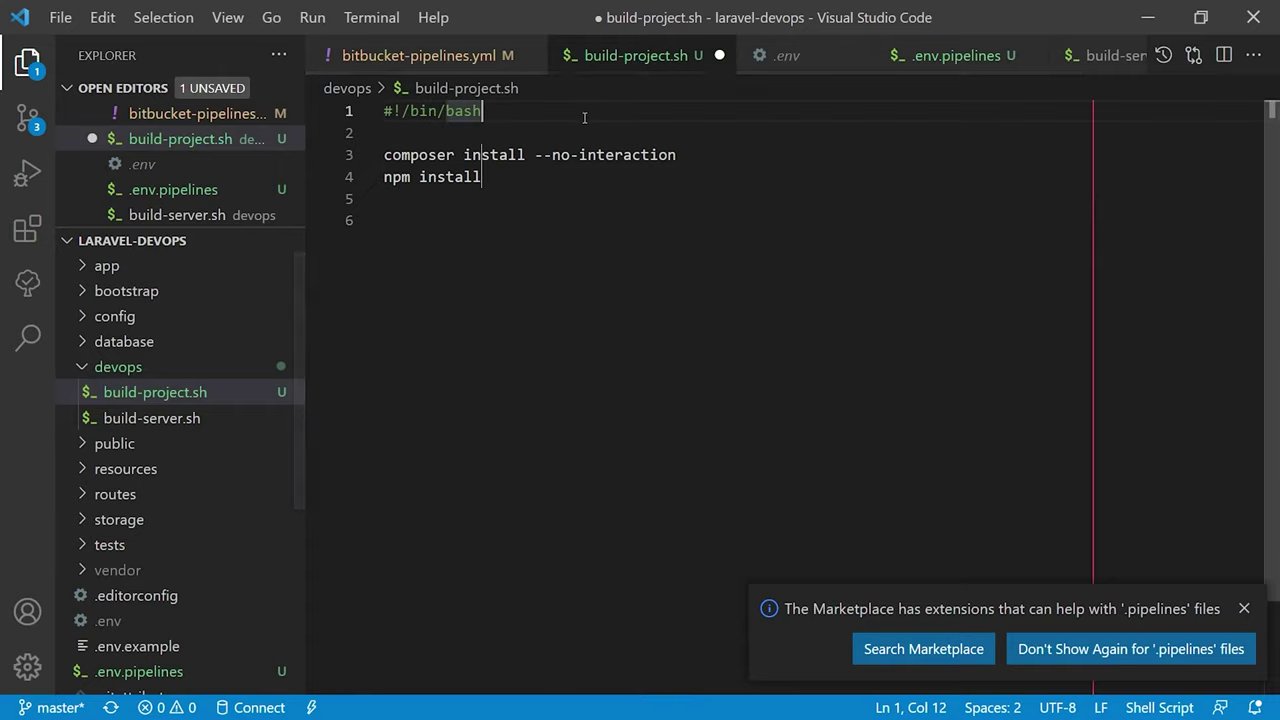
Step: Append 'ln -f -s .env.pipelines .env' to the end of build-project.sh
{"action": "key", "text": "ctrl+s"}
{"action": "left_click", "coordinate": [728, 270]}
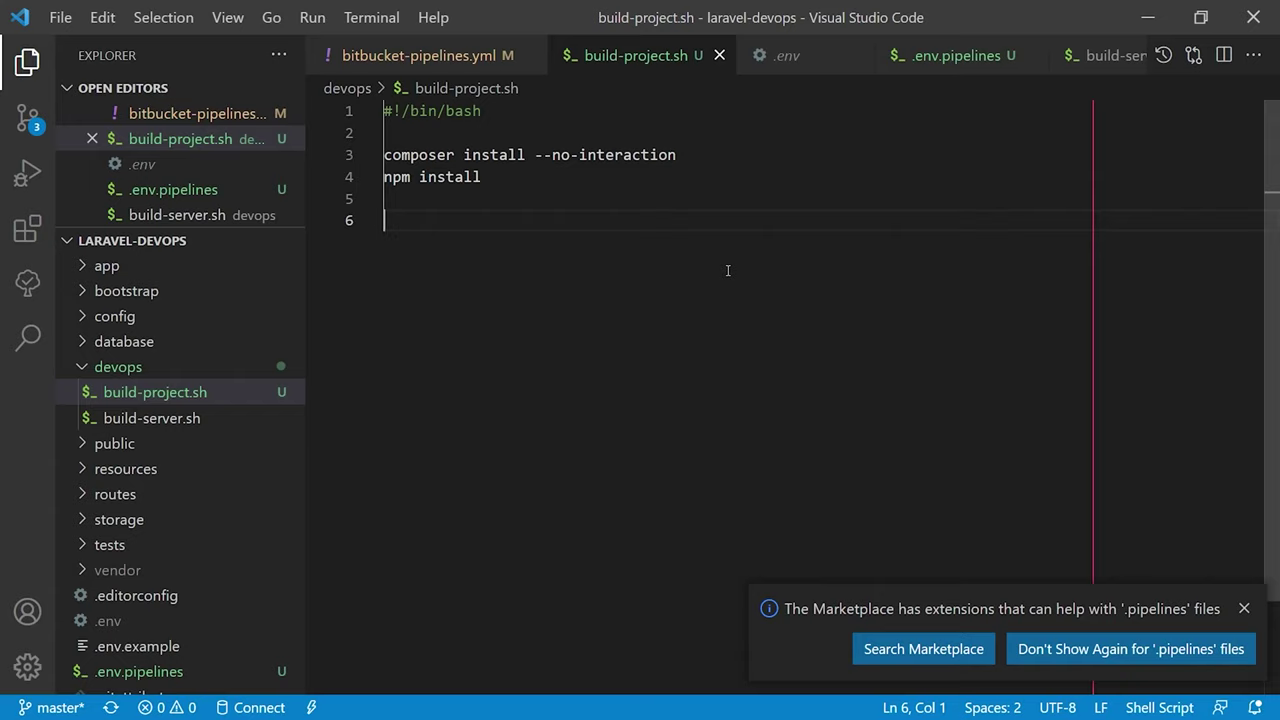
{"action": "type", "text": "l"}
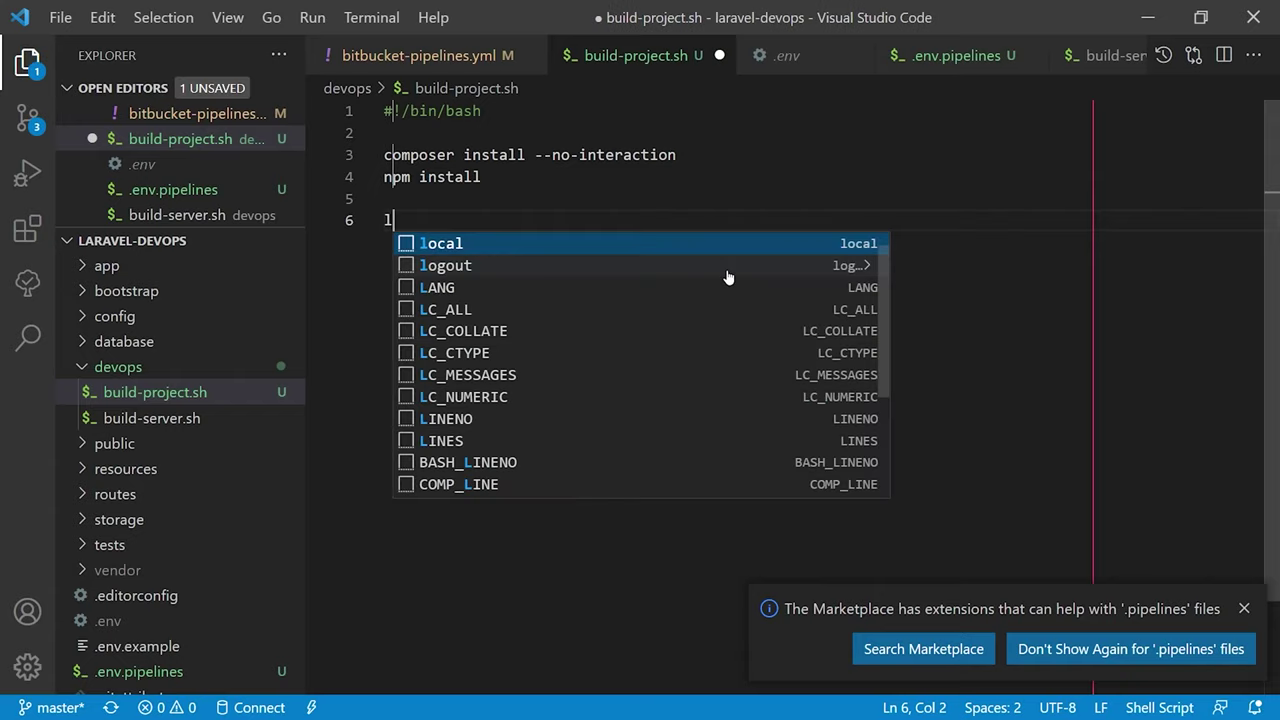
{"action": "type", "text": "n -f -s .env.pipeline"}
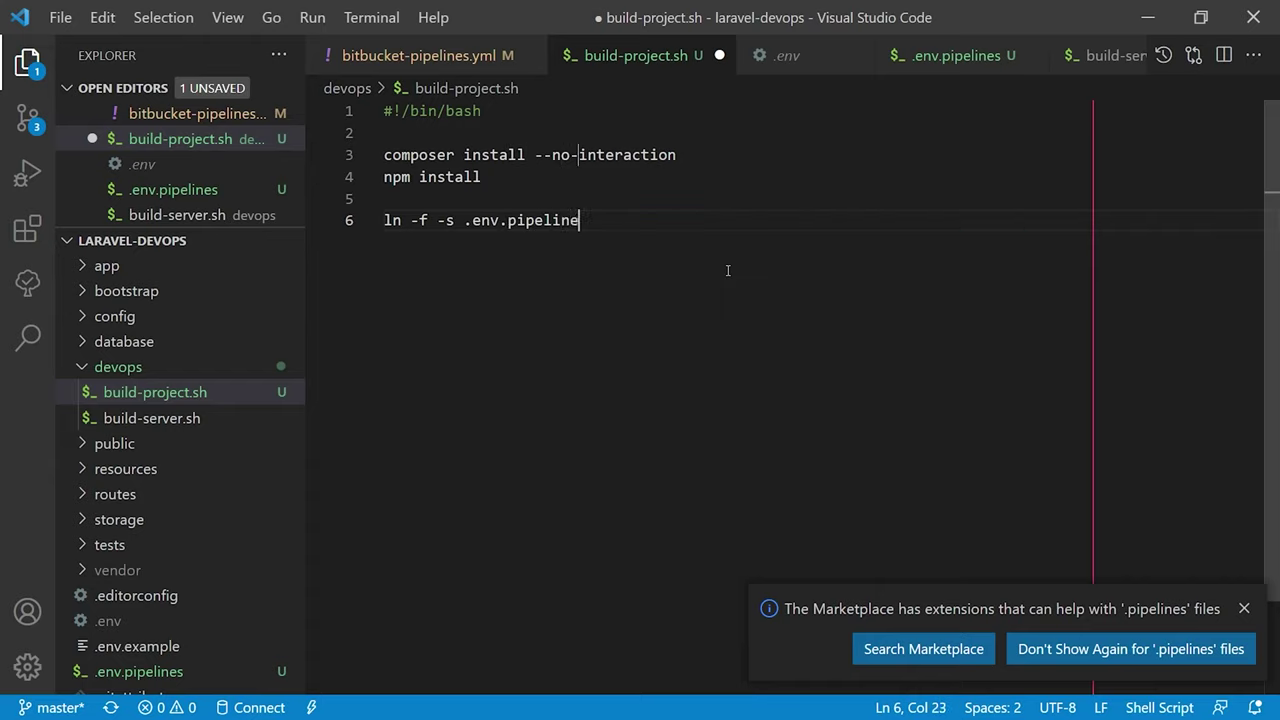
{"action": "type", "text": "s .en"}
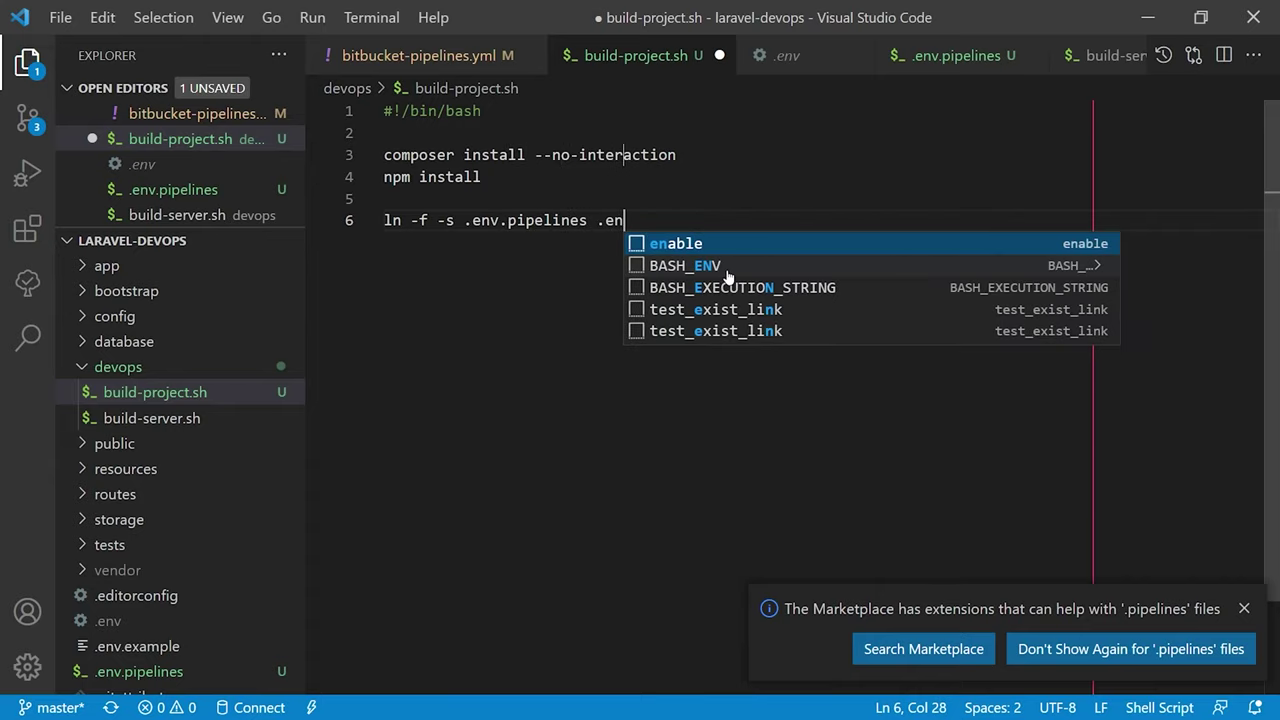
{"action": "type", "text": "v"}
{"action": "key", "text": "BackSpace"}
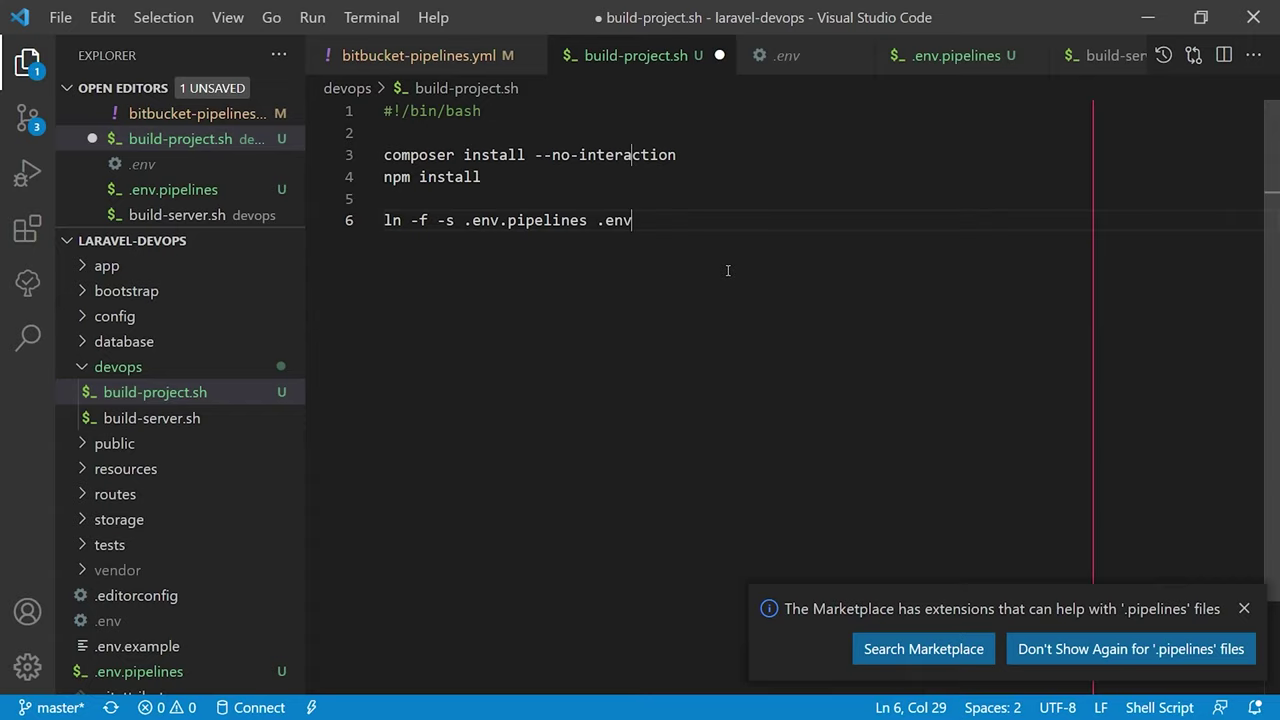
{"action": "key", "text": "Return"}
{"action": "key", "text": "Return"}
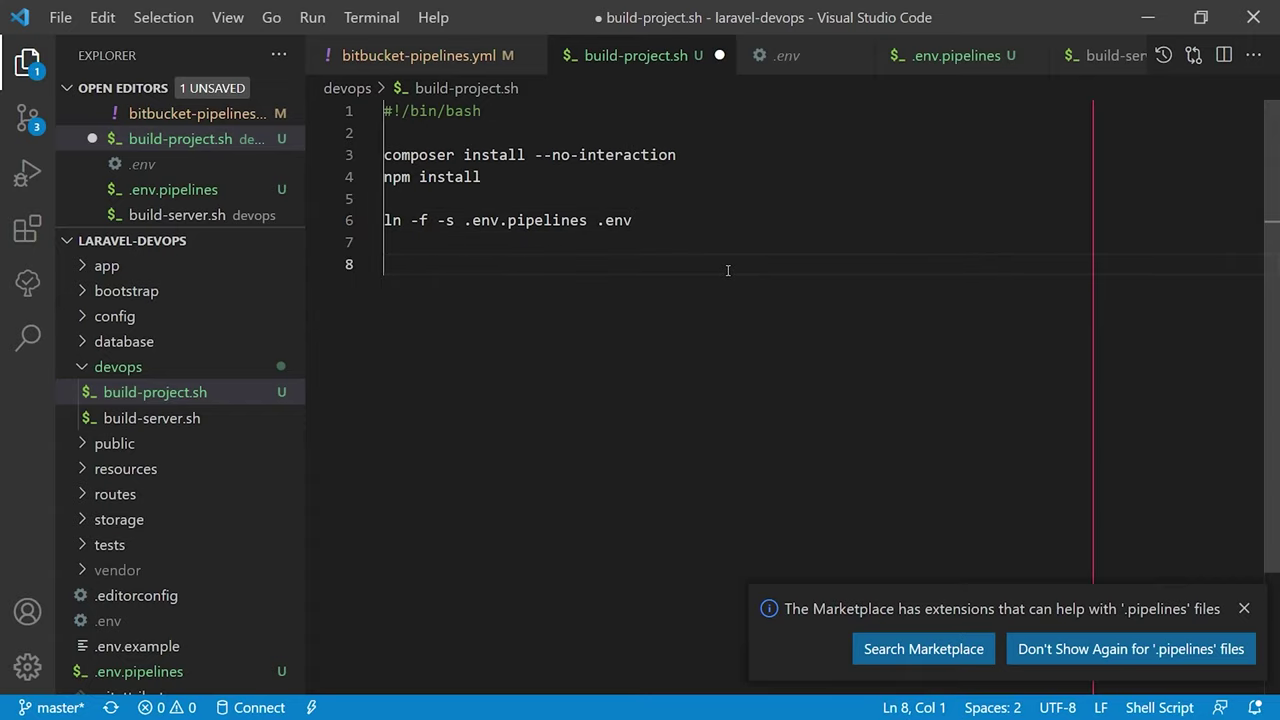
Step: Add 'php artisan migrate --no-interaction' and 'php artisan key:generate', then save
{"action": "type", "text": "php artis"}
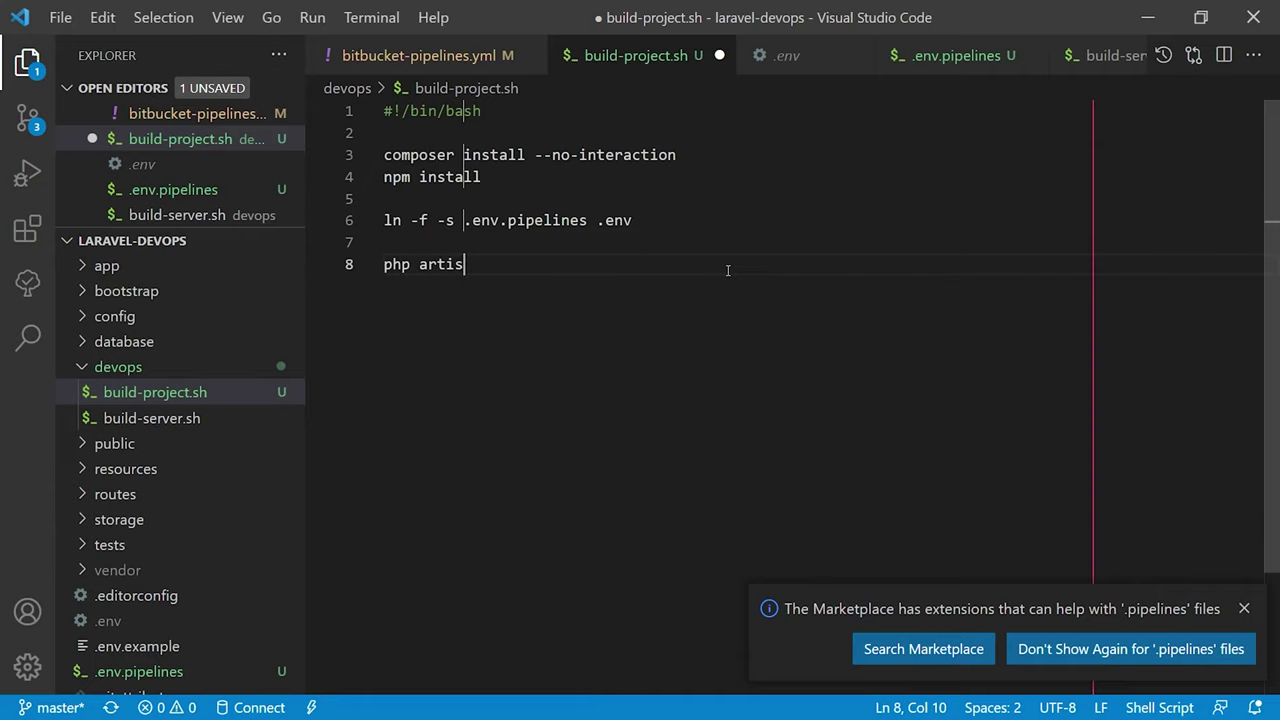
{"action": "type", "text": "an migrate"}
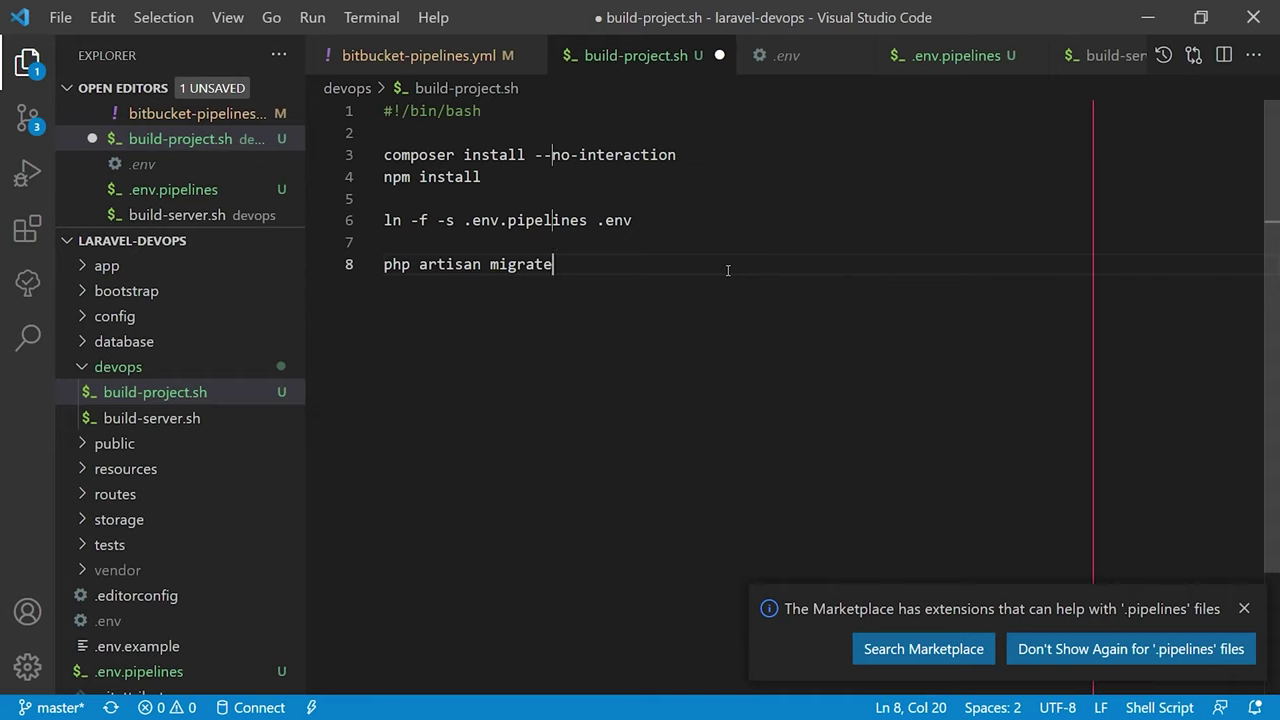
{"action": "type", "text": " --no-in"}
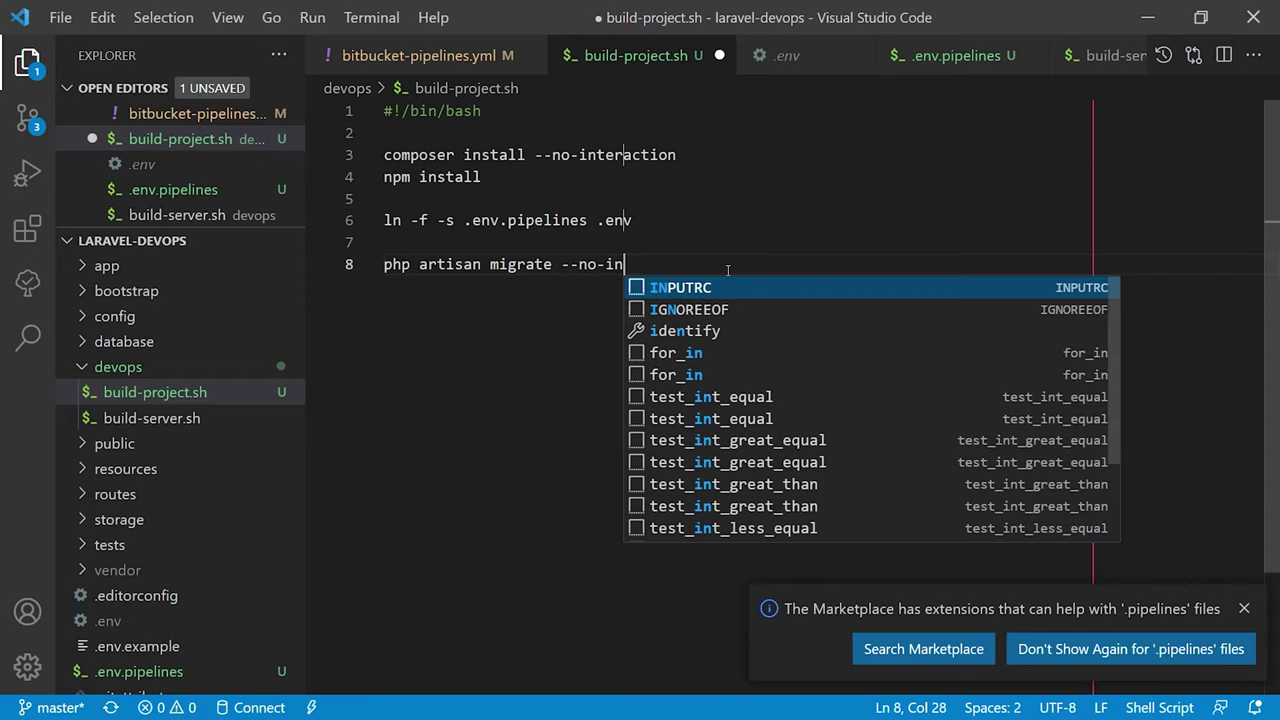
{"action": "type", "text": "teraction"}
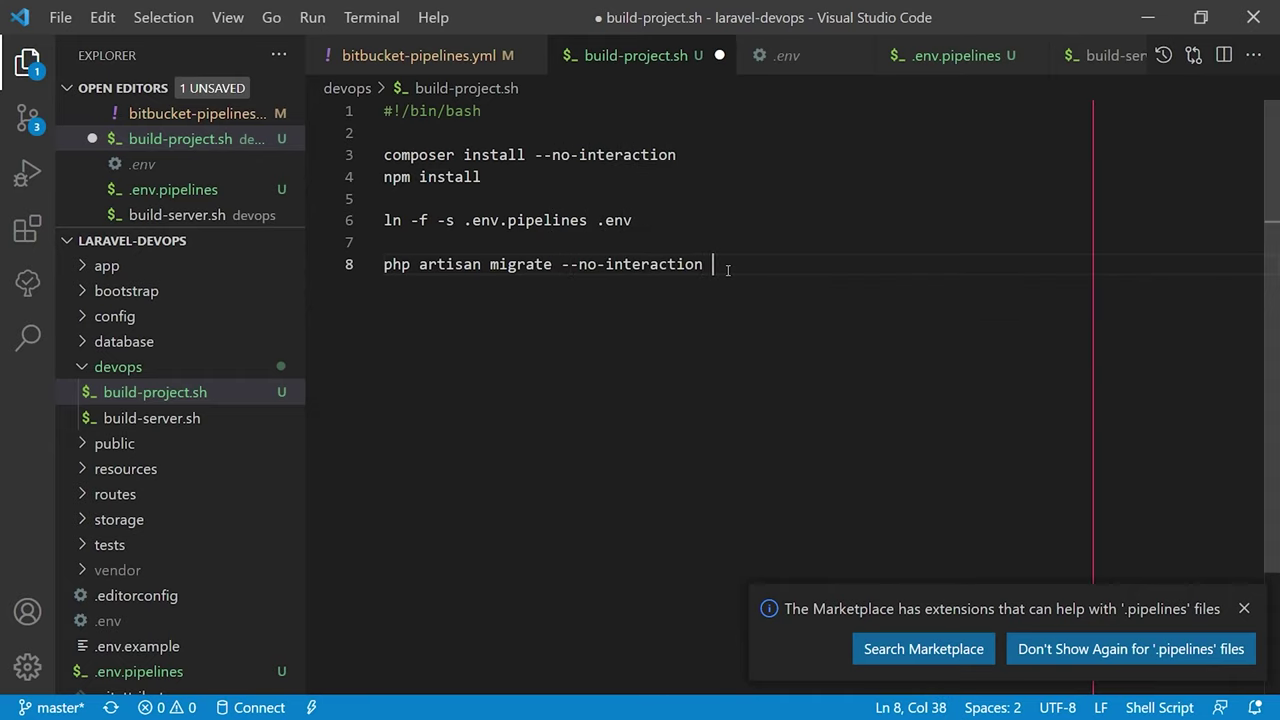
{"action": "key", "text": "Return"}
{"action": "type", "text": "php artisan "}
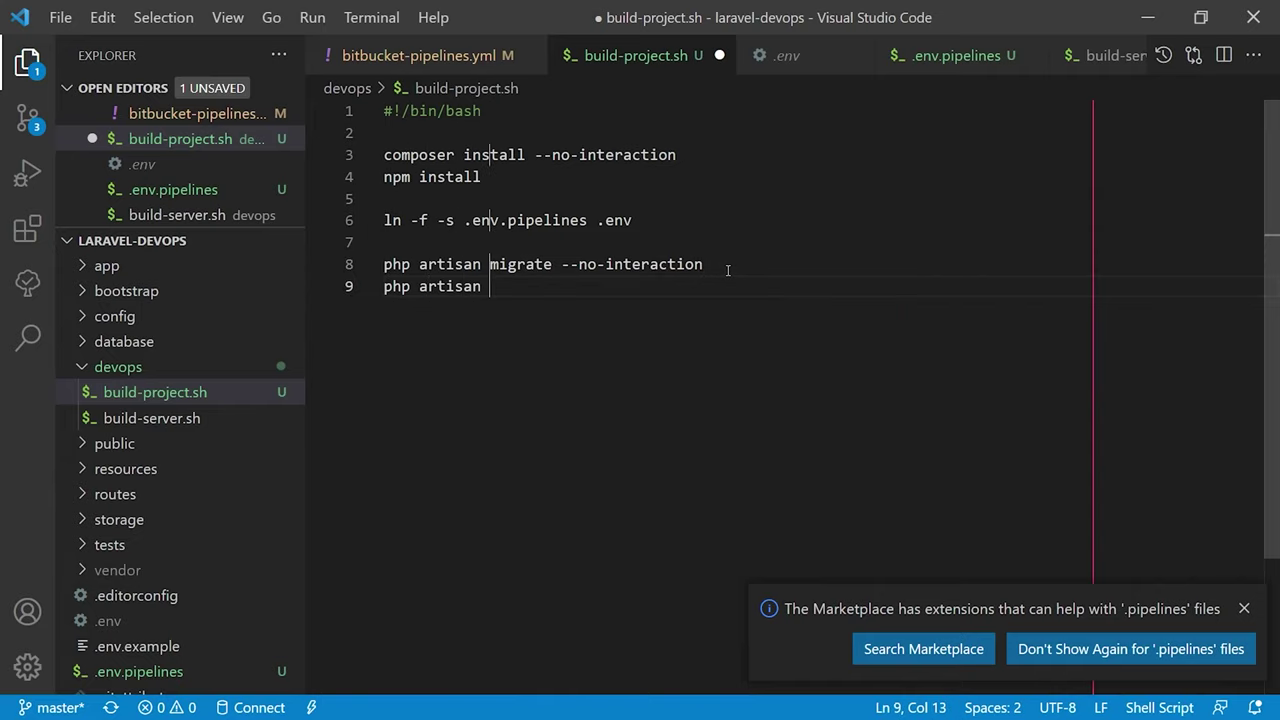
{"action": "type", "text": "key:generatio"}
{"action": "key", "text": "BackSpace"}
{"action": "key", "text": "BackSpace"}
{"action": "type", "text": "e"}
{"action": "key", "text": "Return"}
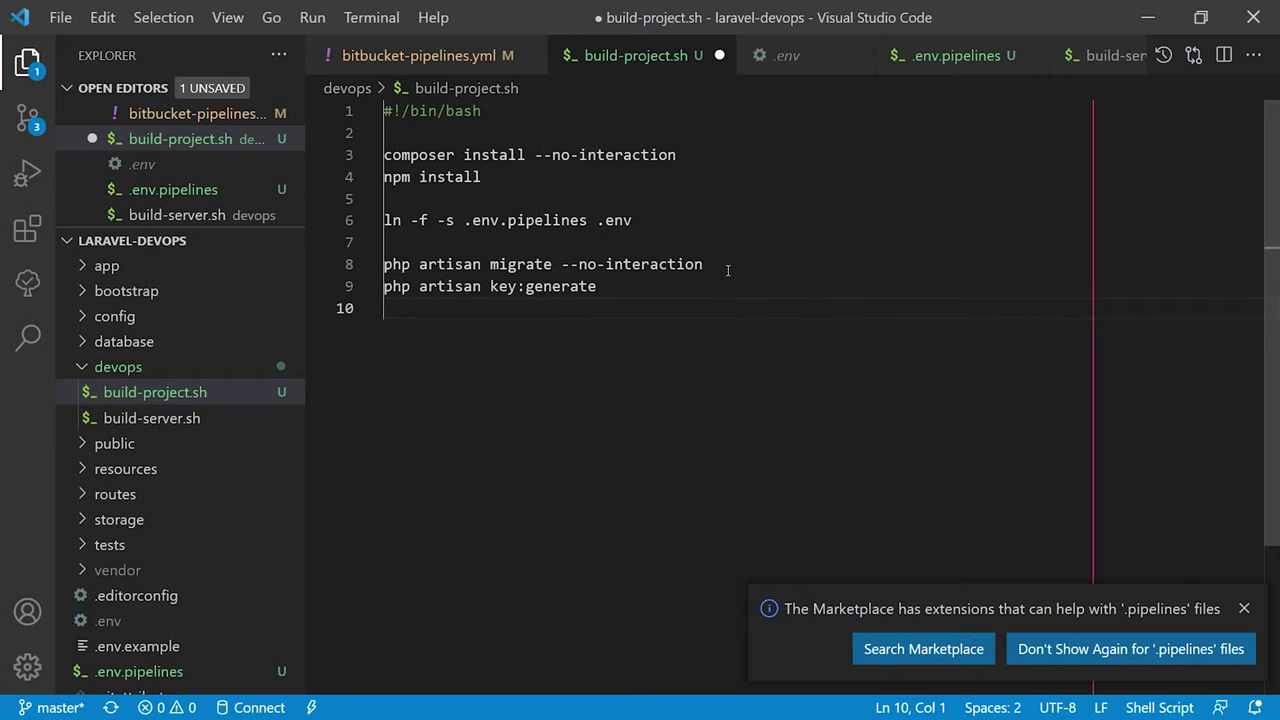
{"action": "type", "text": "php a"}
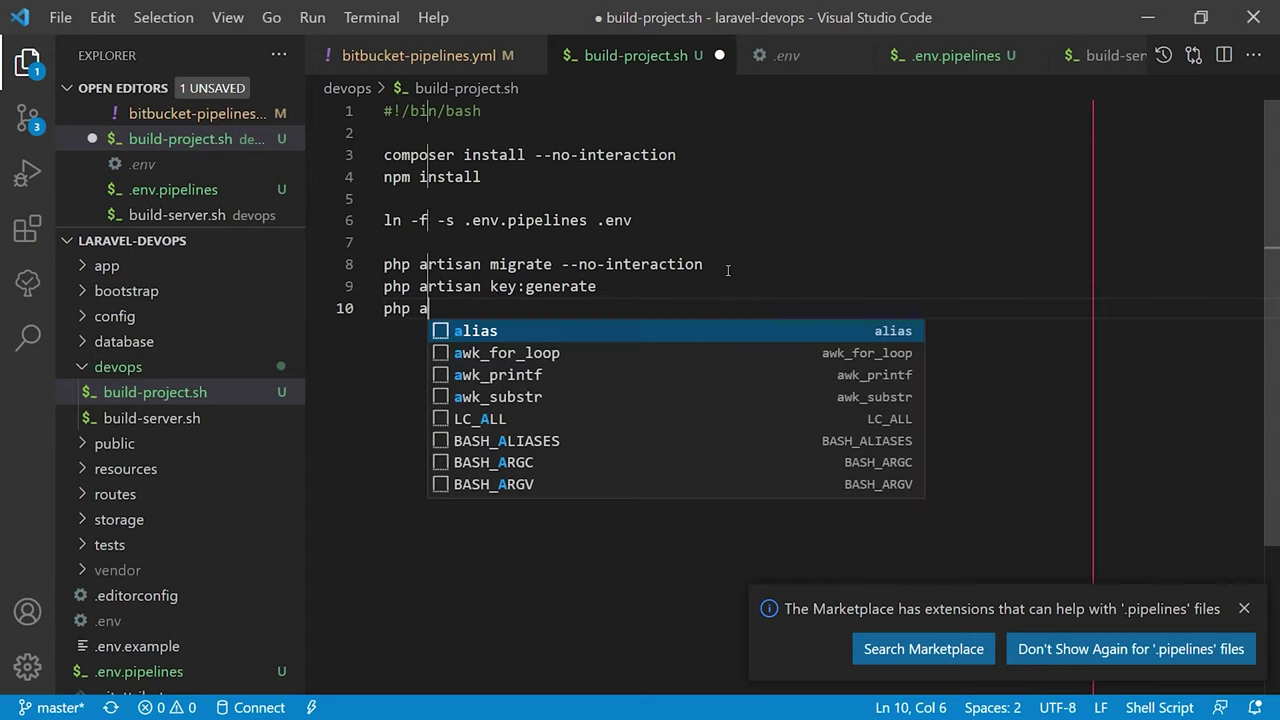
{"action": "type", "text": "rtisan passport:install"}
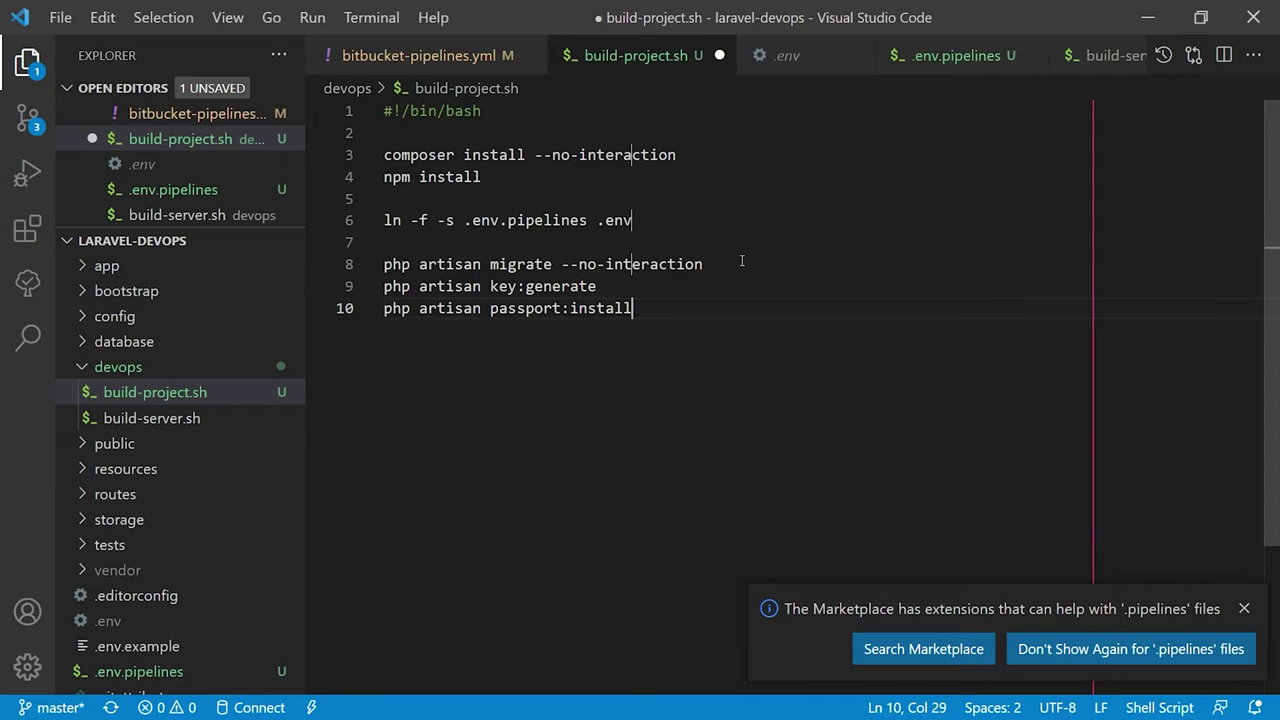
{"action": "left_click_drag", "start_coordinate": [722, 308], "coordinate": [308, 318]}
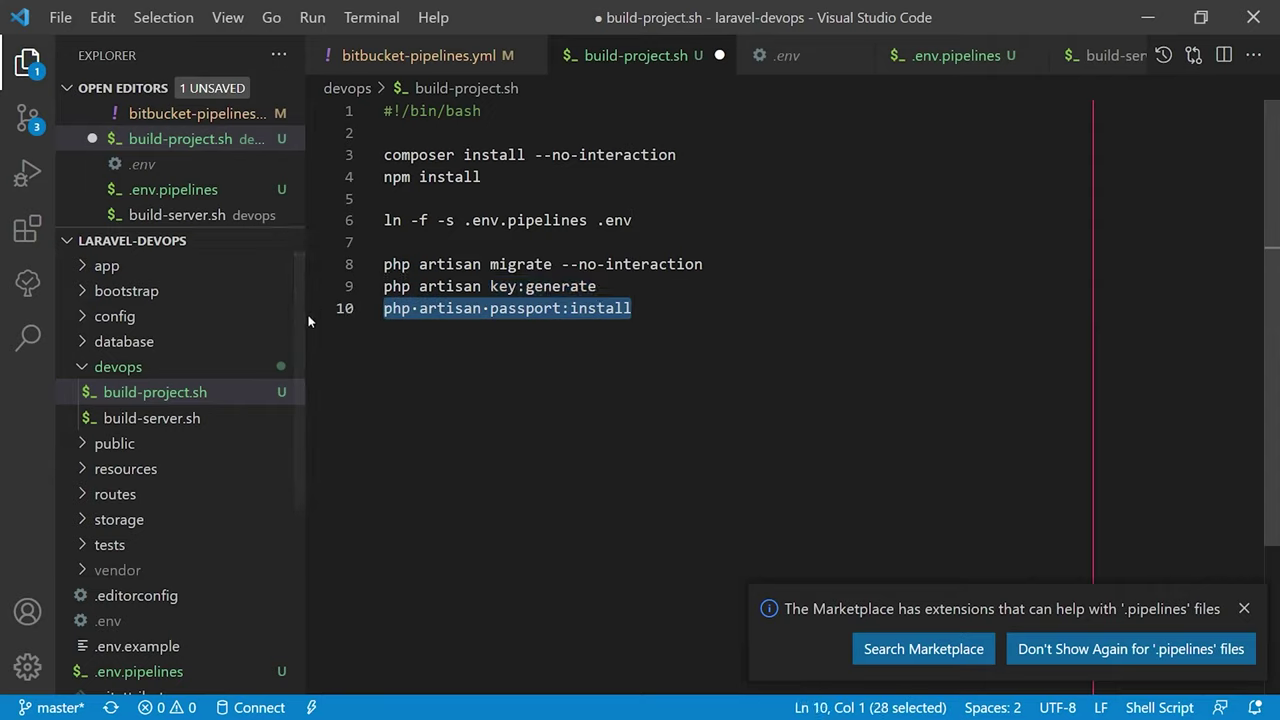
{"action": "key", "text": "BackSpace"}
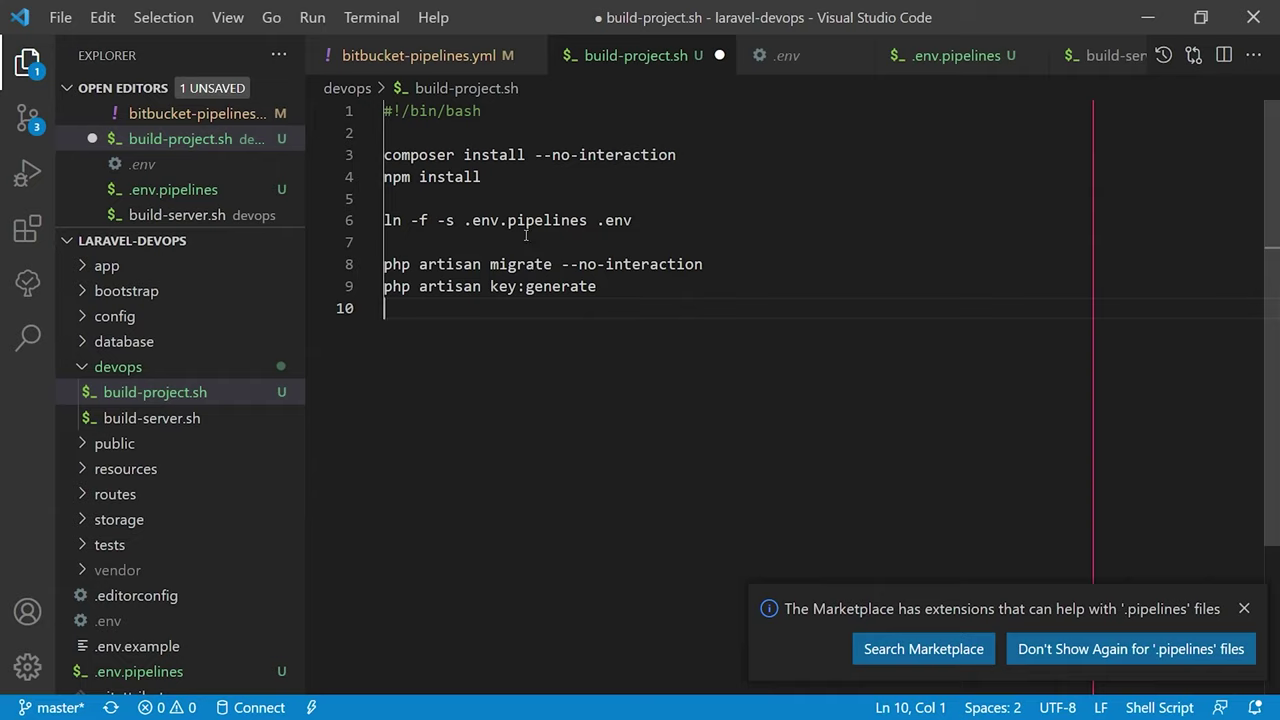
{"action": "key", "text": "ctrl+s"}
Step: Add 'npm run prod' as the script's final command
{"action": "left_click", "coordinate": [482, 220]}
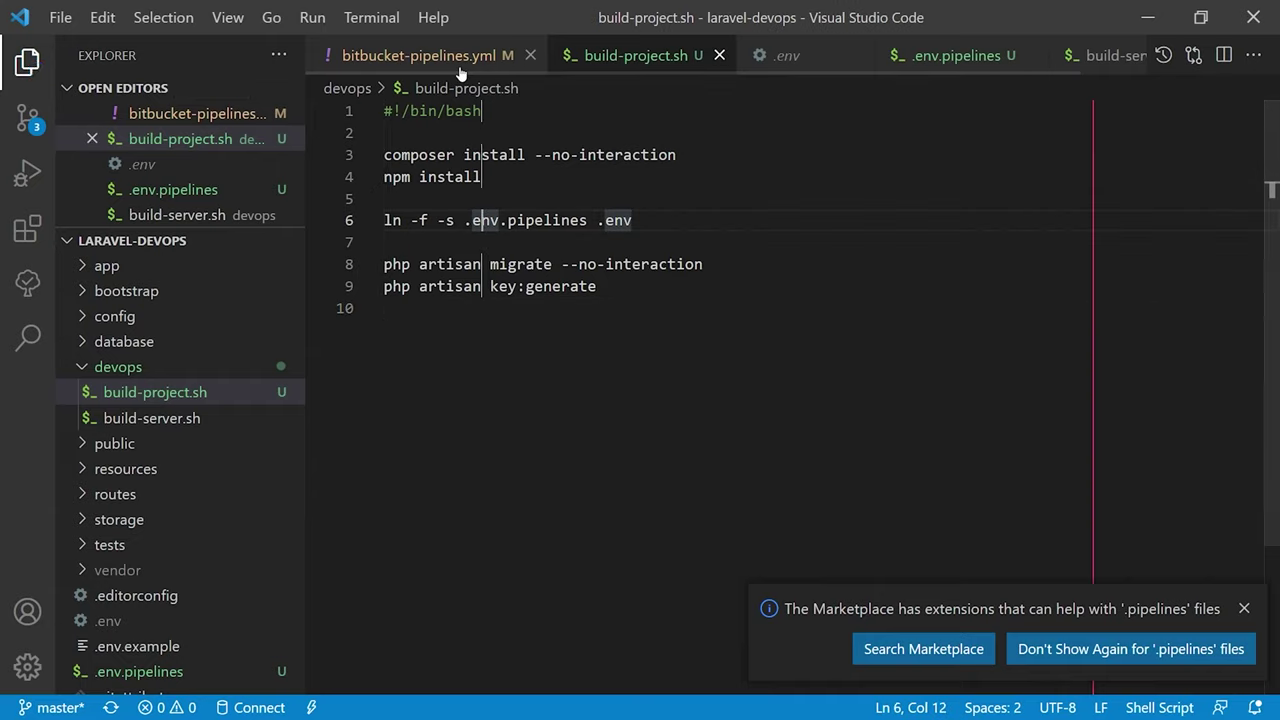
{"action": "left_click", "coordinate": [526, 309]}
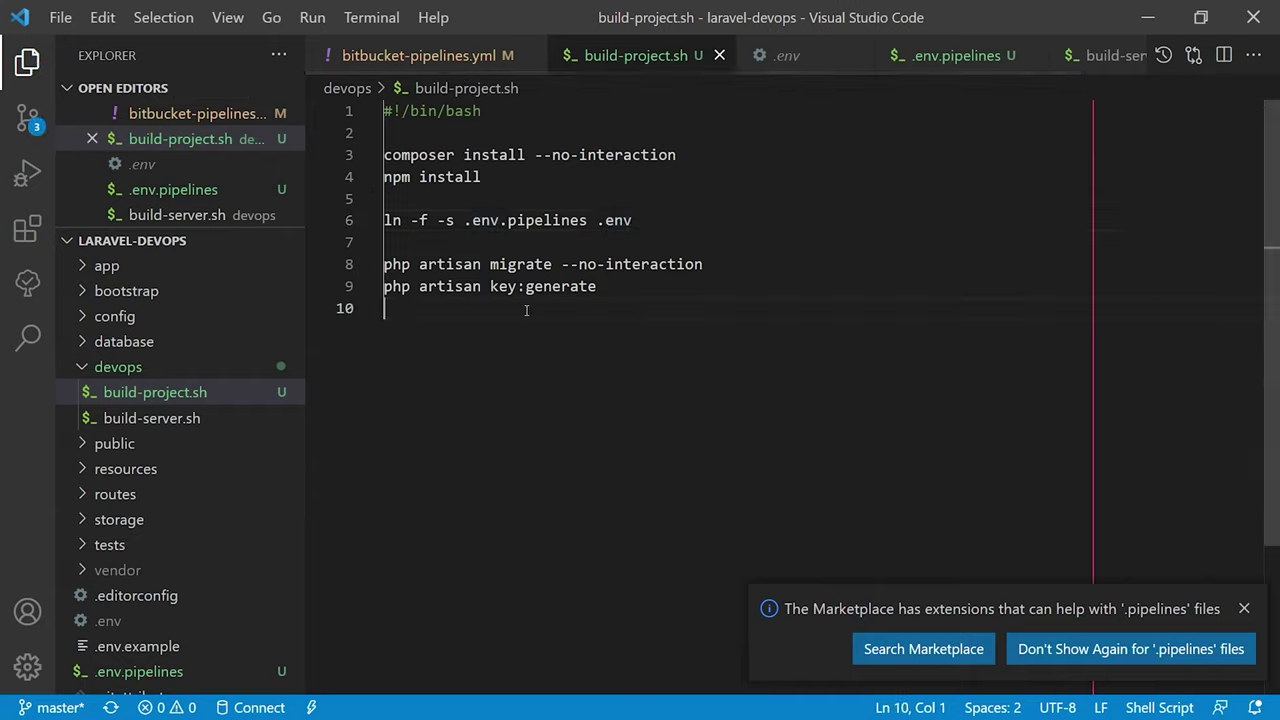
{"action": "key", "text": "Return"}
{"action": "type", "text": "npm run produ"}
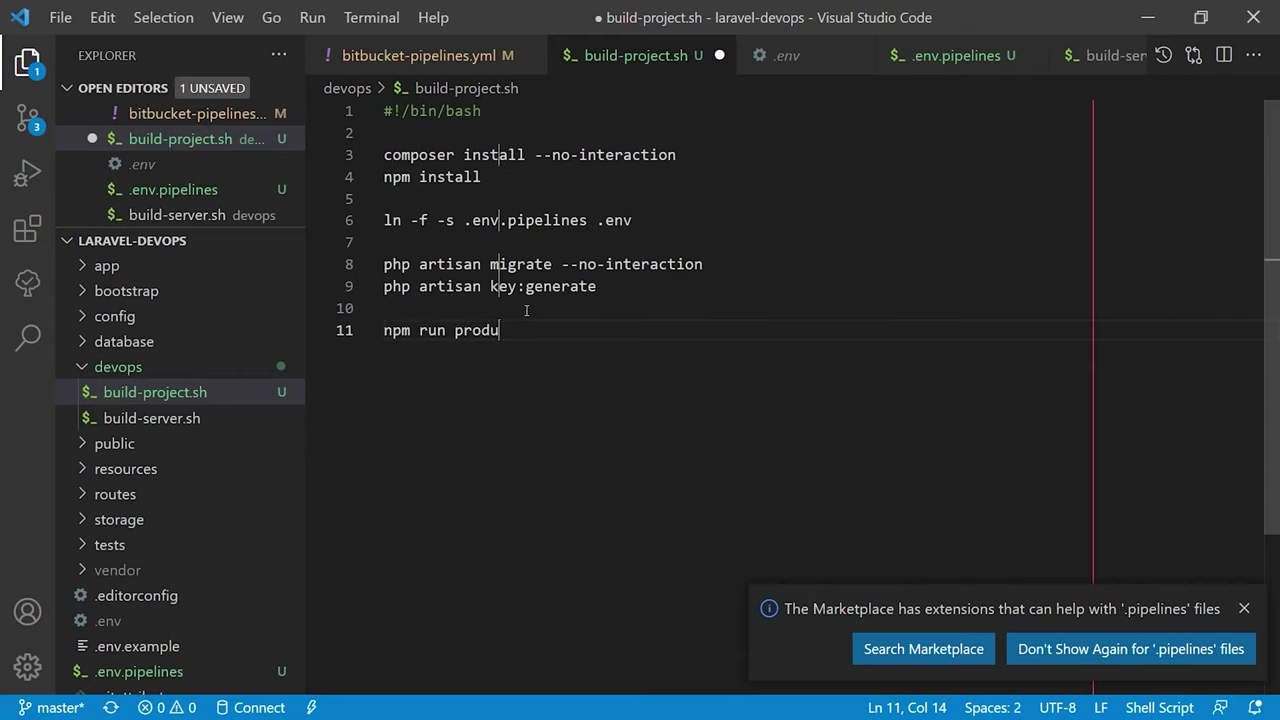
{"action": "key", "text": "BackSpace"}
{"action": "left_click", "coordinate": [526, 310]}
Step: Save build-project.sh, clear the terminal and stage all changes with 'git add .'
{"action": "key", "text": "ctrl+s"}
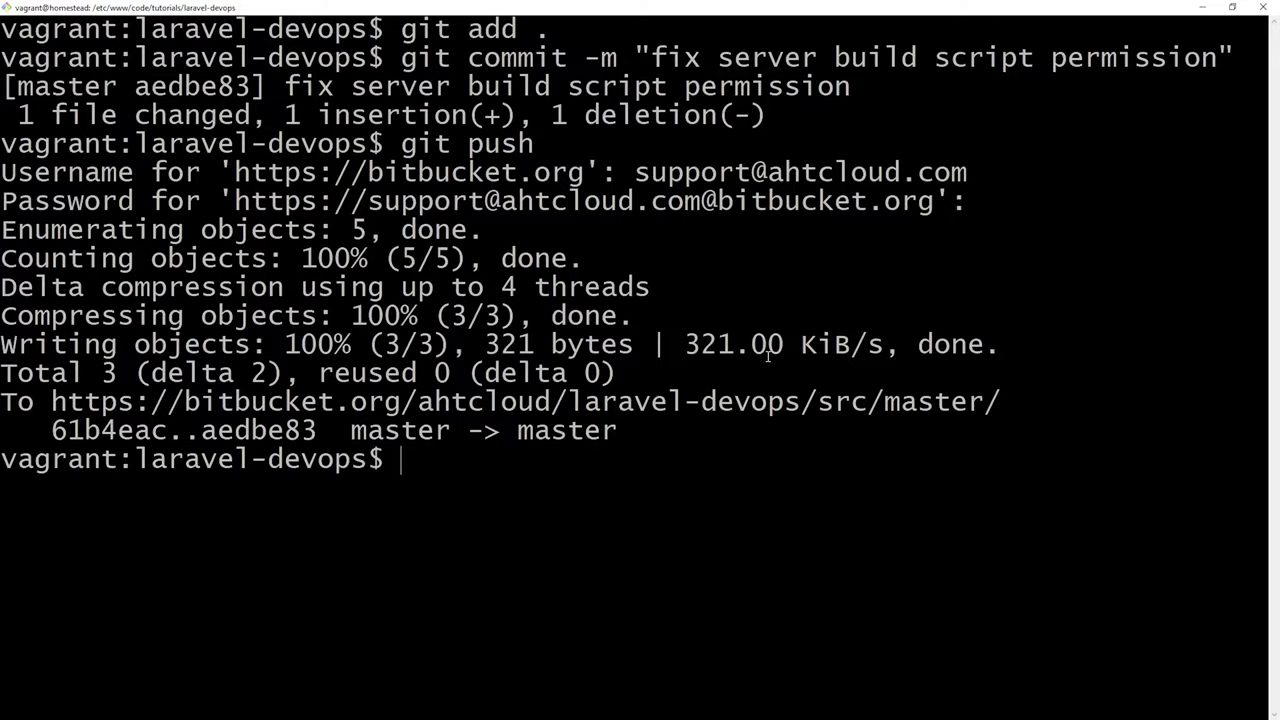
{"action": "type", "text": "clear"}
{"action": "key", "text": "Return"}
{"action": "type", "text": "git add ."}
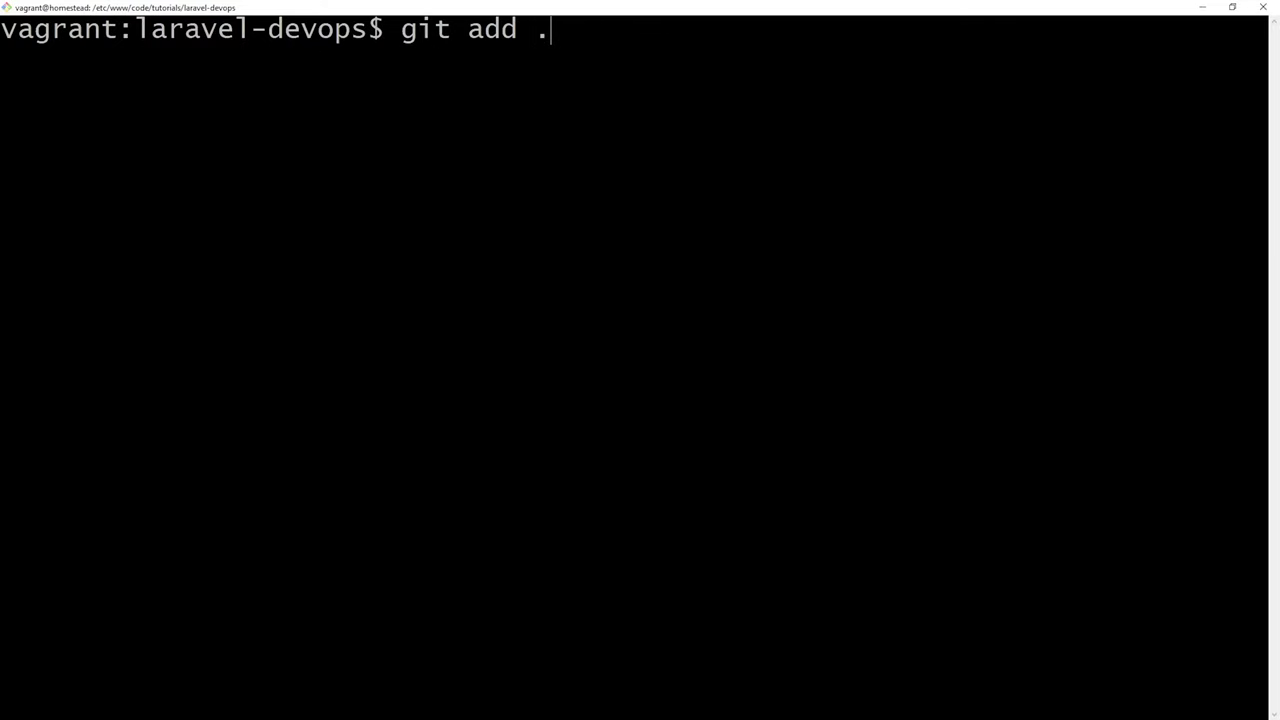
{"action": "key", "text": "Return"}
Step: Commit with the message "Added build script for project"
{"action": "type", "text": "git commit -m \"a"}
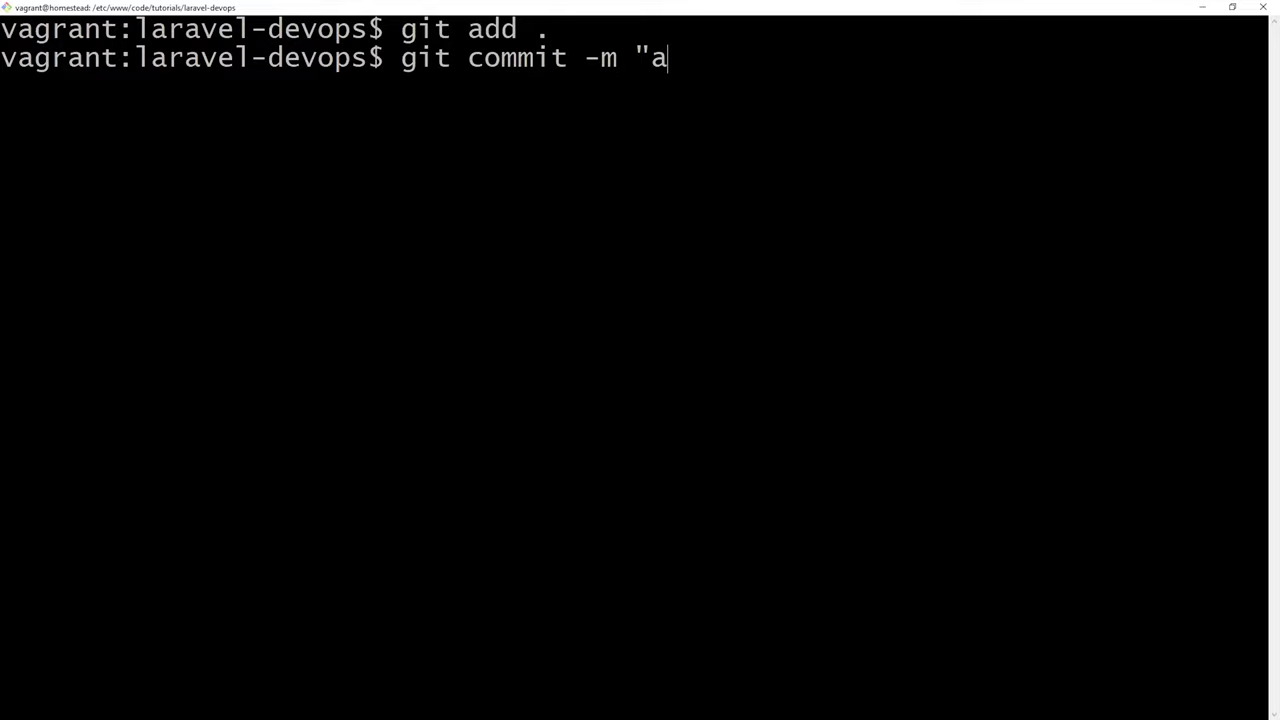
{"action": "key", "text": "BackSpace"}
{"action": "type", "text": "Added build"}
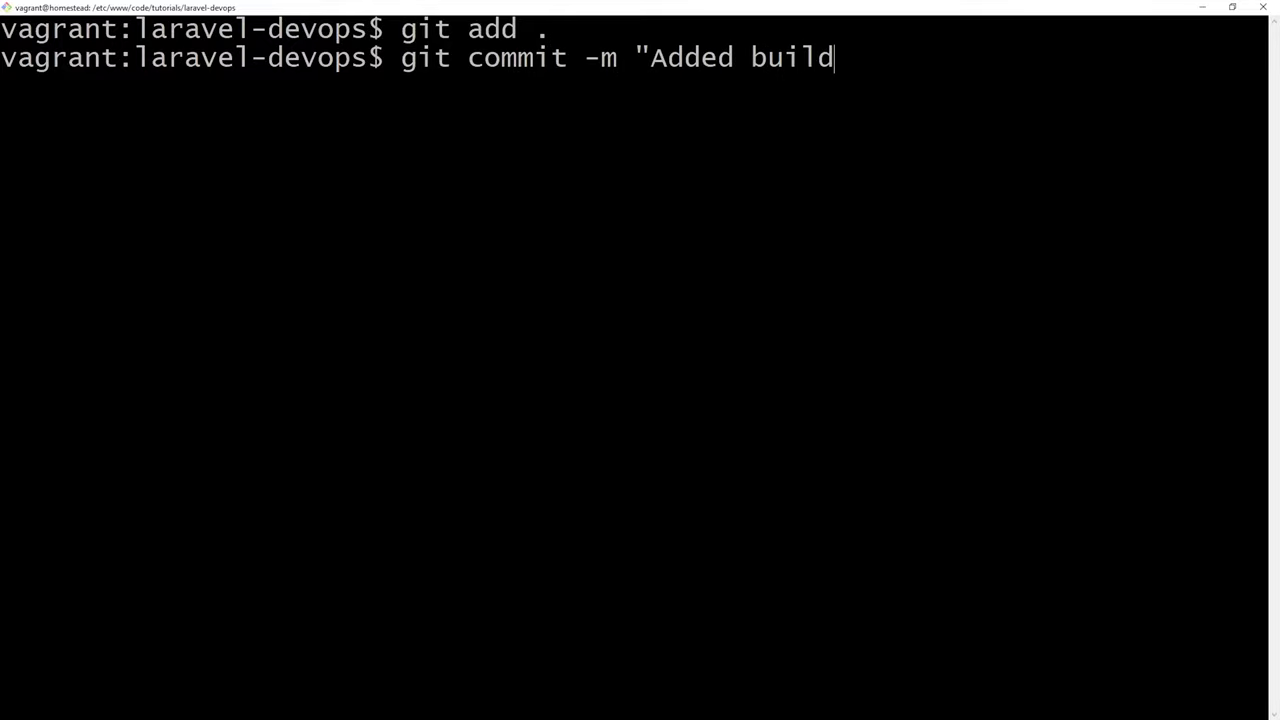
{"action": "type", "text": " script for pojrec"}
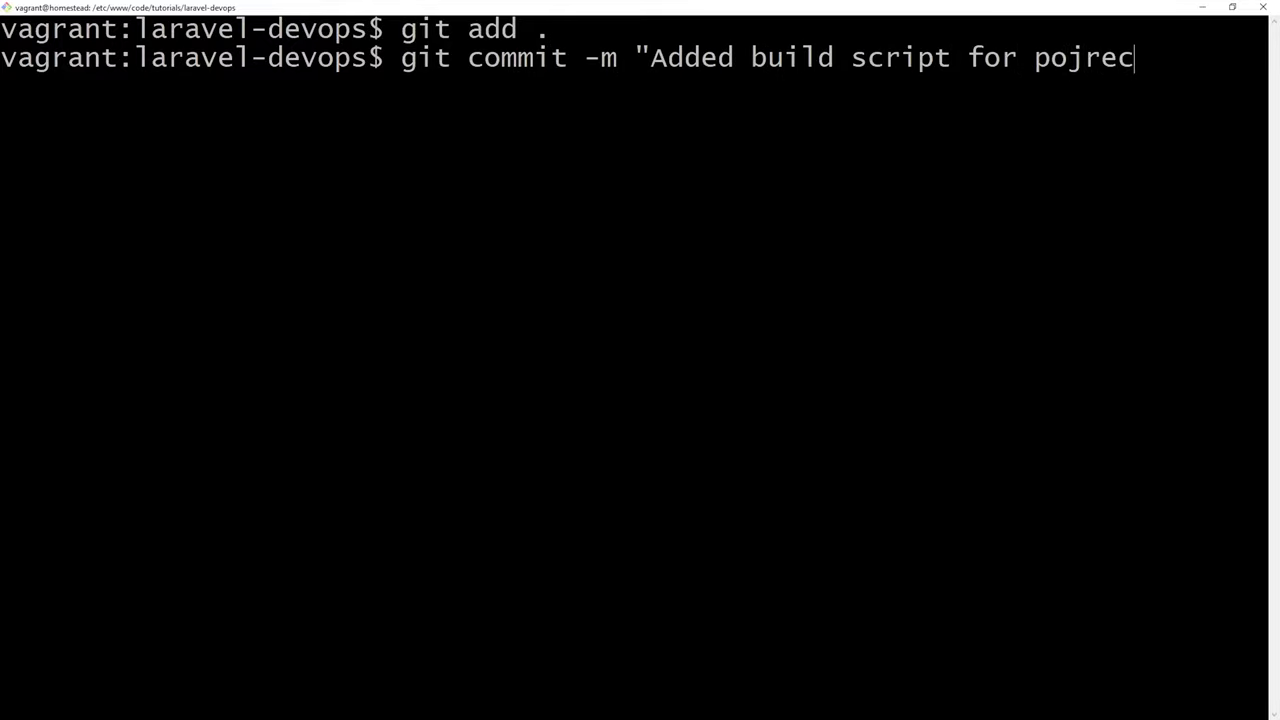
{"action": "key", "text": "BackSpace"}
{"action": "key", "text": "BackSpace"}
{"action": "key", "text": "BackSpace"}
{"action": "key", "text": "BackSpace"}
{"action": "key", "text": "BackSpace"}
{"action": "type", "text": "roject\""}
{"action": "key", "text": "Return"}
Step: Run git push and enter the Bitbucket account username
{"action": "type", "text": "git push"}
{"action": "key", "text": "Return"}
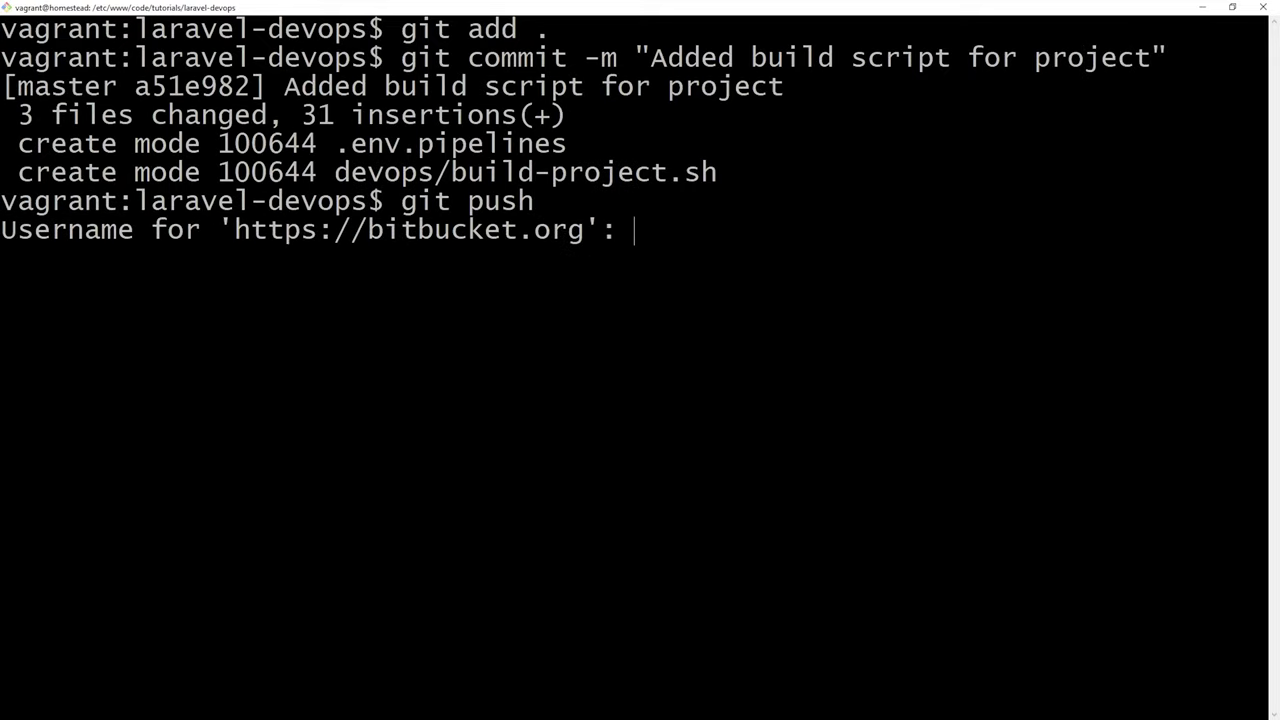
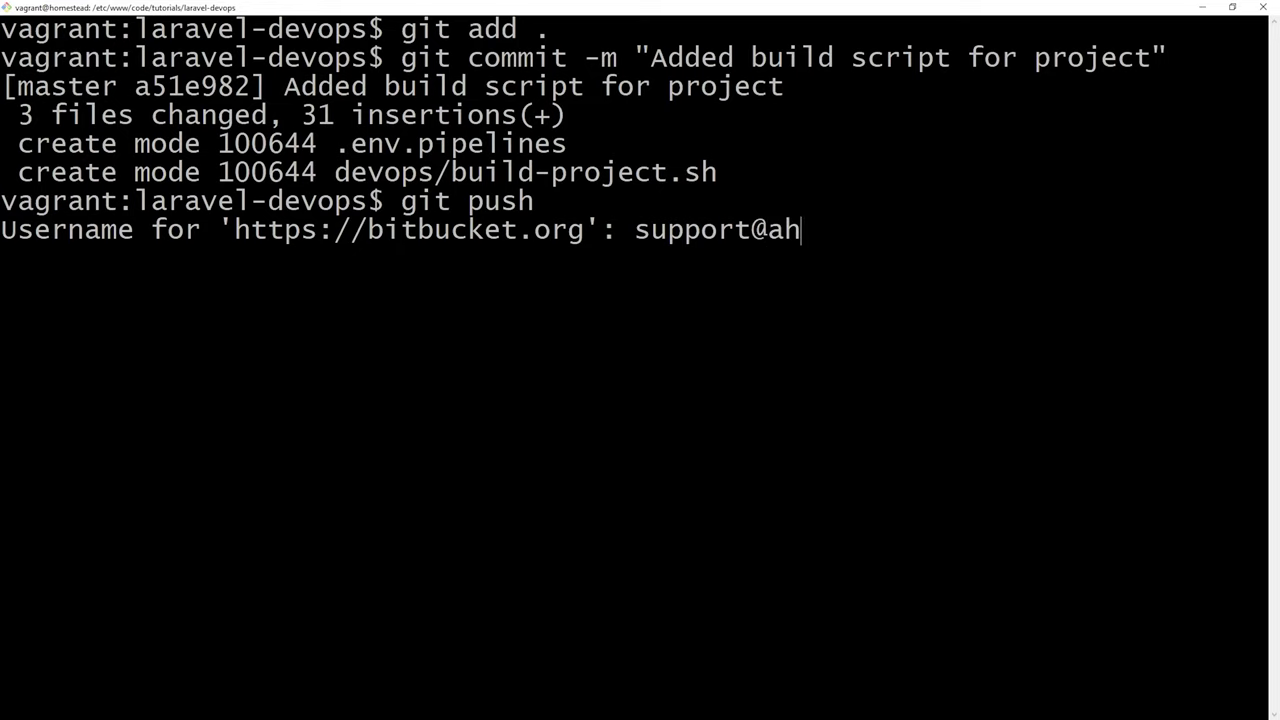
{"action": "key", "text": "Return"}
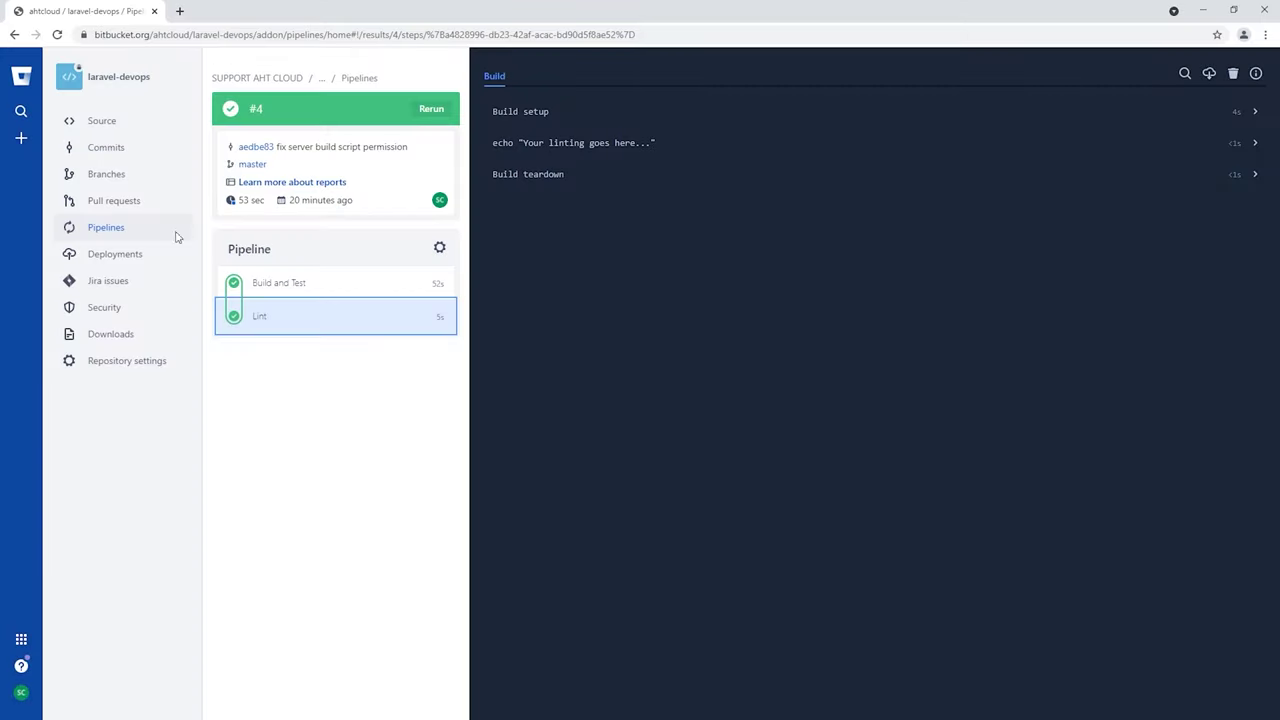
Step: Open pipeline #5's Build and Test step and expand the build-project.sh log
{"action": "left_click", "coordinate": [128, 237]}
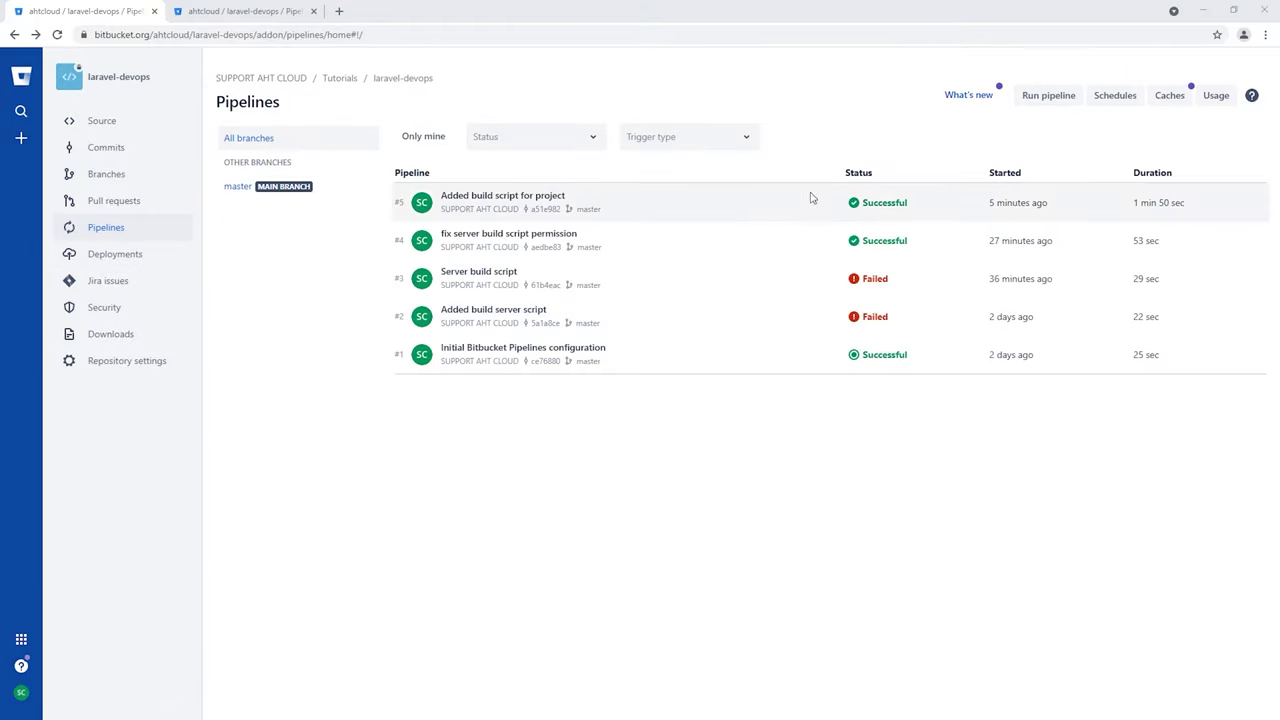
{"action": "left_click", "coordinate": [540, 206]}
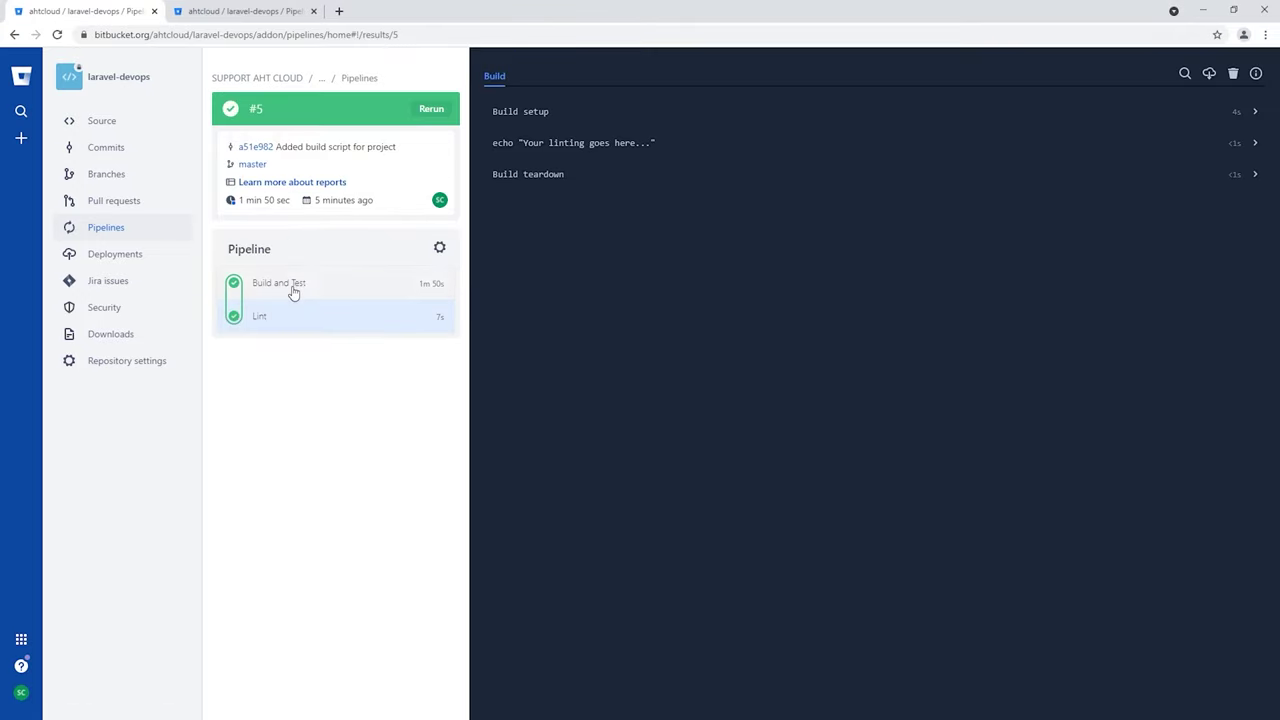
{"action": "left_click", "coordinate": [290, 287]}
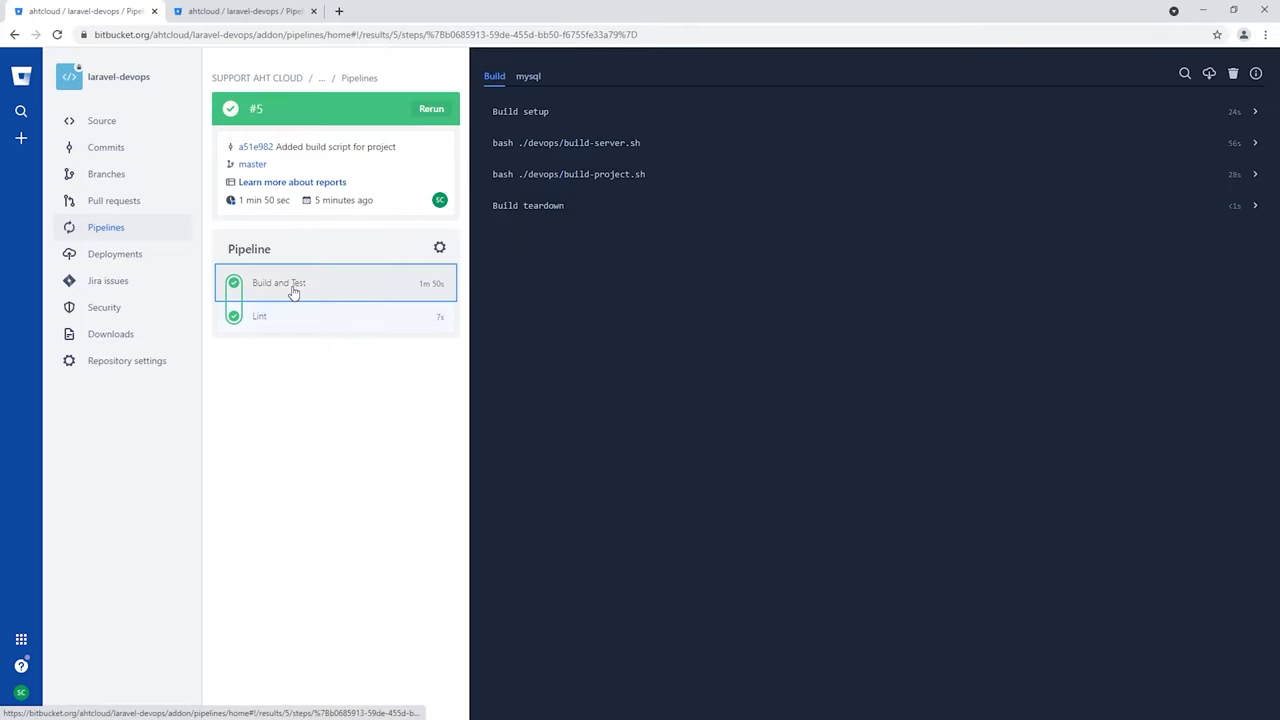
{"action": "left_click", "coordinate": [526, 183]}
Step: Scroll through the log, highlighting the successful asset compile and database migration output
{"action": "scroll", "coordinate": [526, 186], "scroll_direction": "down", "scroll_amount": 5}
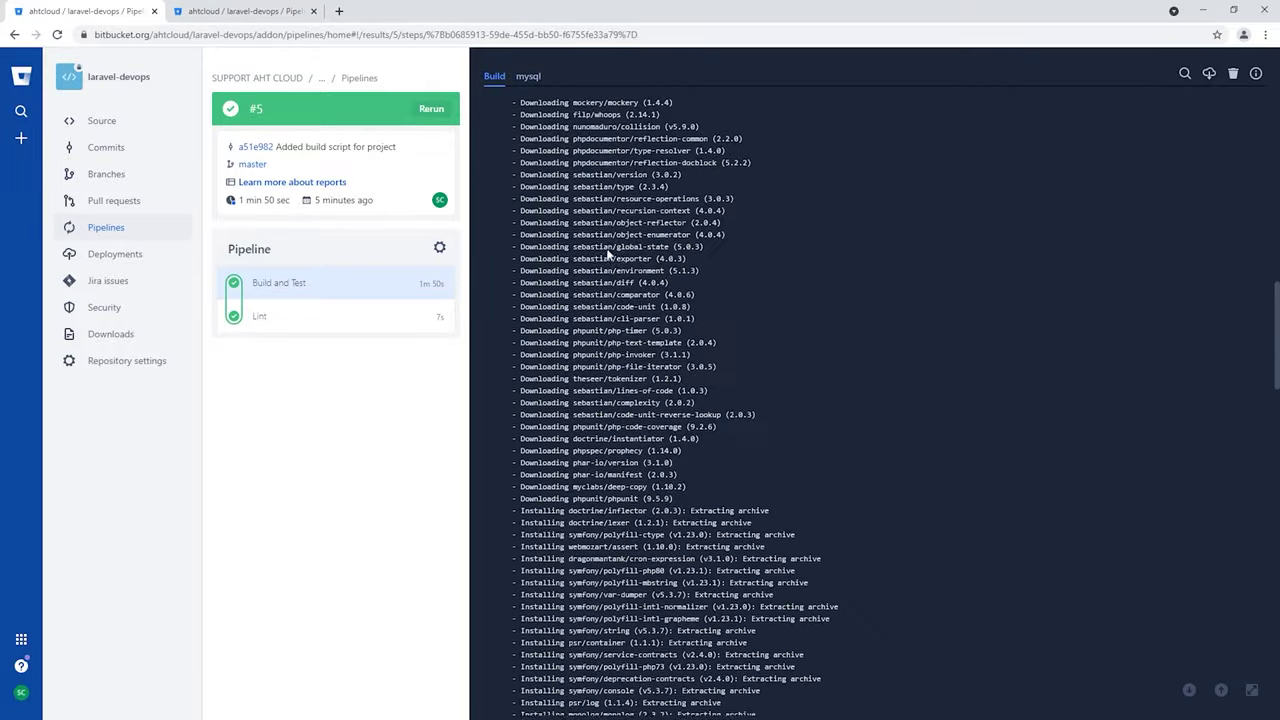
{"action": "scroll", "coordinate": [572, 175], "scroll_direction": "down", "scroll_amount": 15}
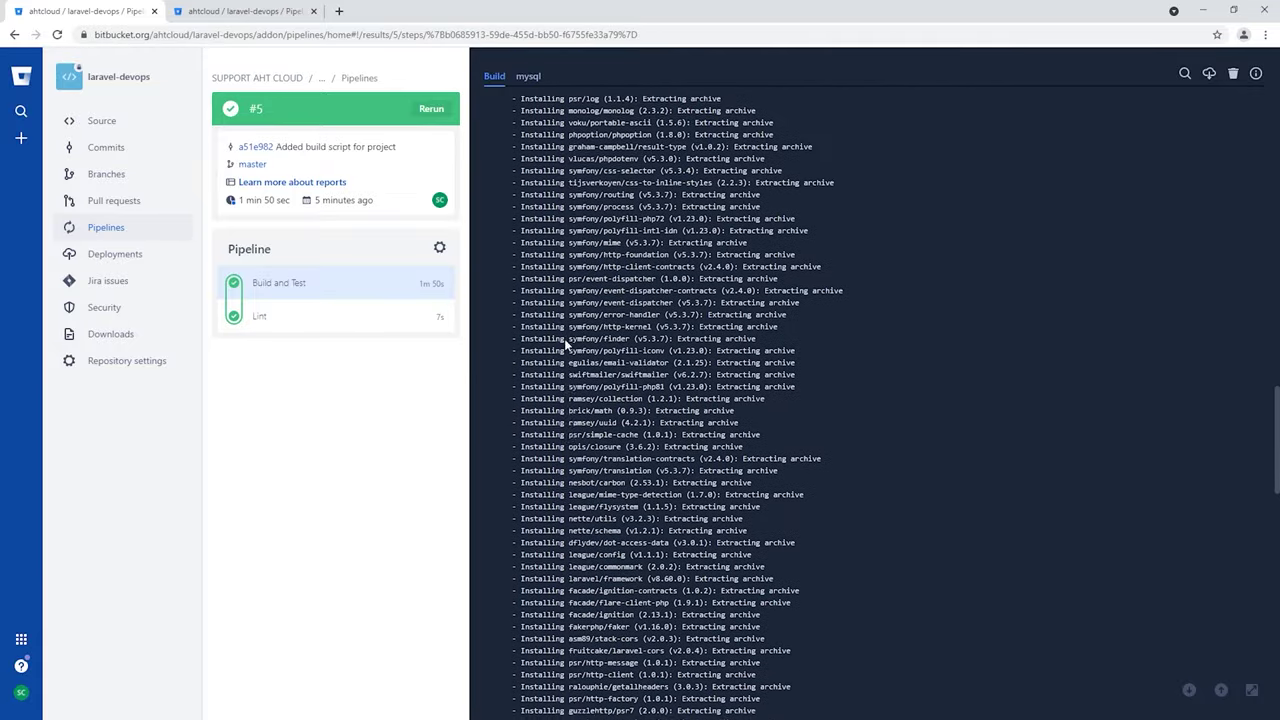
{"action": "scroll", "coordinate": [511, 228], "scroll_direction": "down", "scroll_amount": 3}
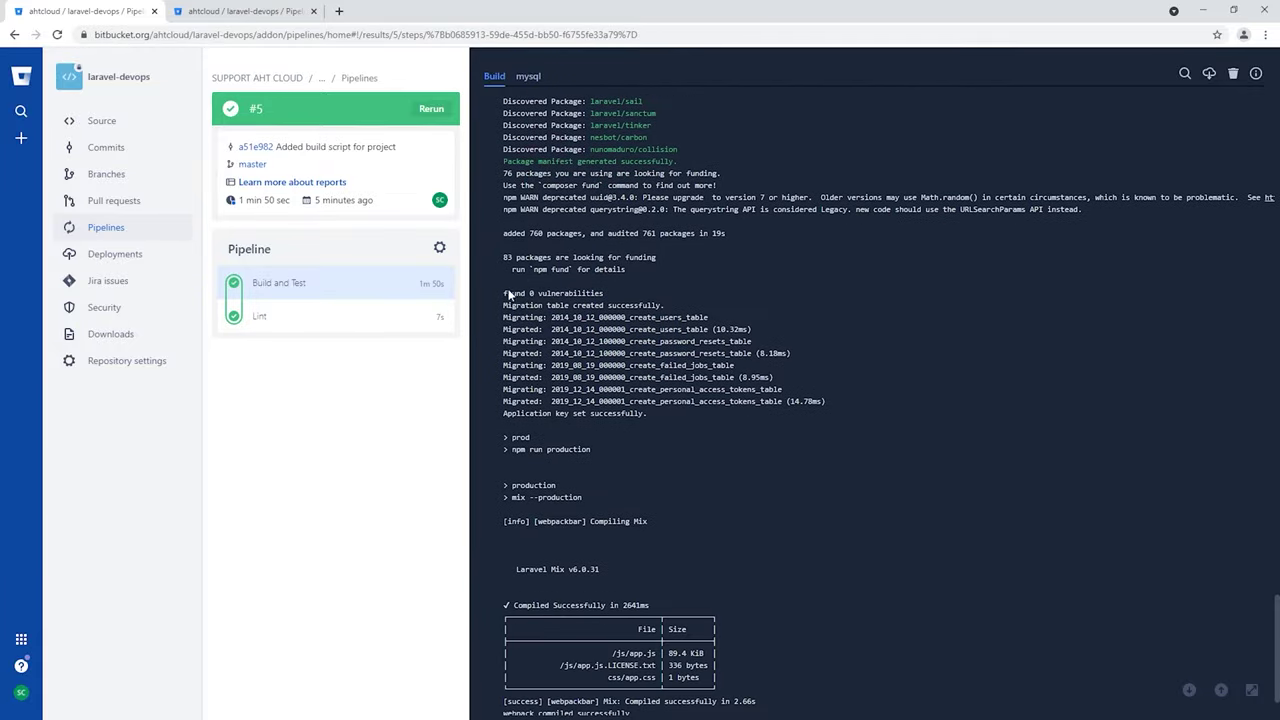
{"action": "left_click_drag", "start_coordinate": [505, 276], "coordinate": [690, 385]}
{"action": "scroll", "coordinate": [698, 426], "scroll_direction": "down", "scroll_amount": 1}
{"action": "left_click_drag", "start_coordinate": [526, 510], "coordinate": [730, 632]}
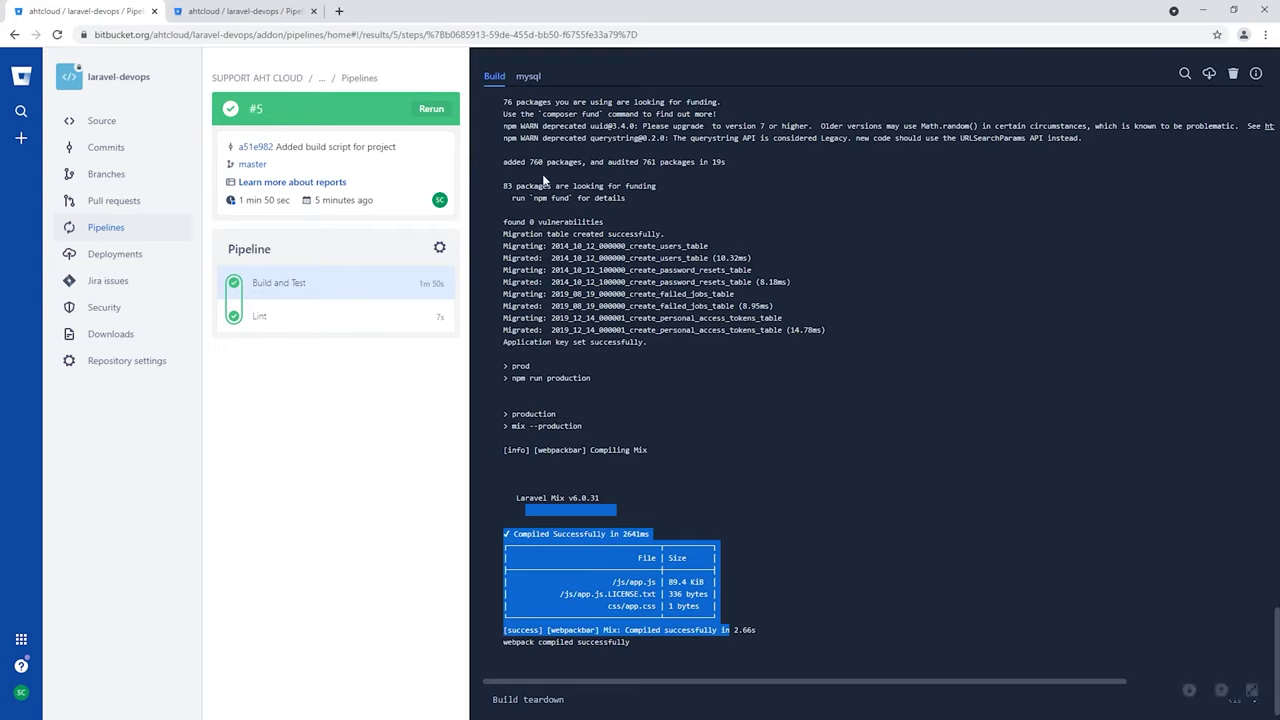
{"action": "left_click_drag", "start_coordinate": [507, 298], "coordinate": [700, 300]}
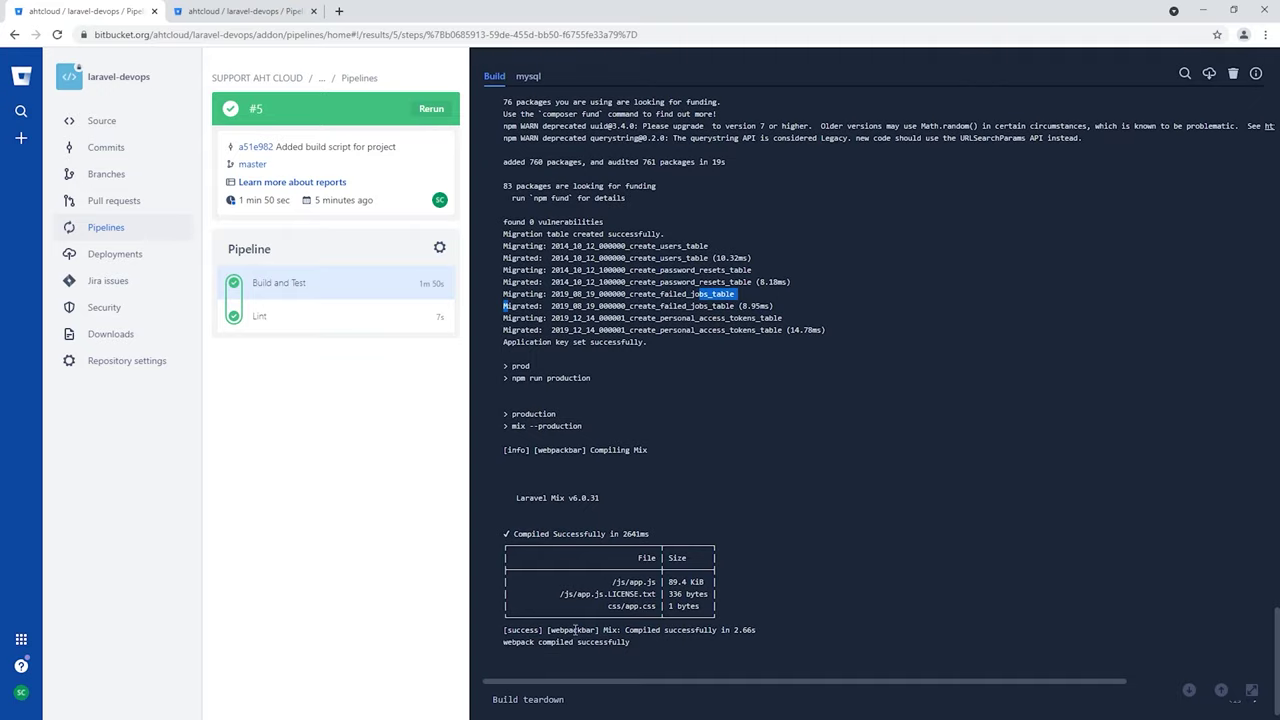
{"action": "left_click_drag", "start_coordinate": [568, 552], "coordinate": [600, 612]}
{"action": "scroll", "coordinate": [920, 350], "scroll_direction": "up", "scroll_amount": 3}
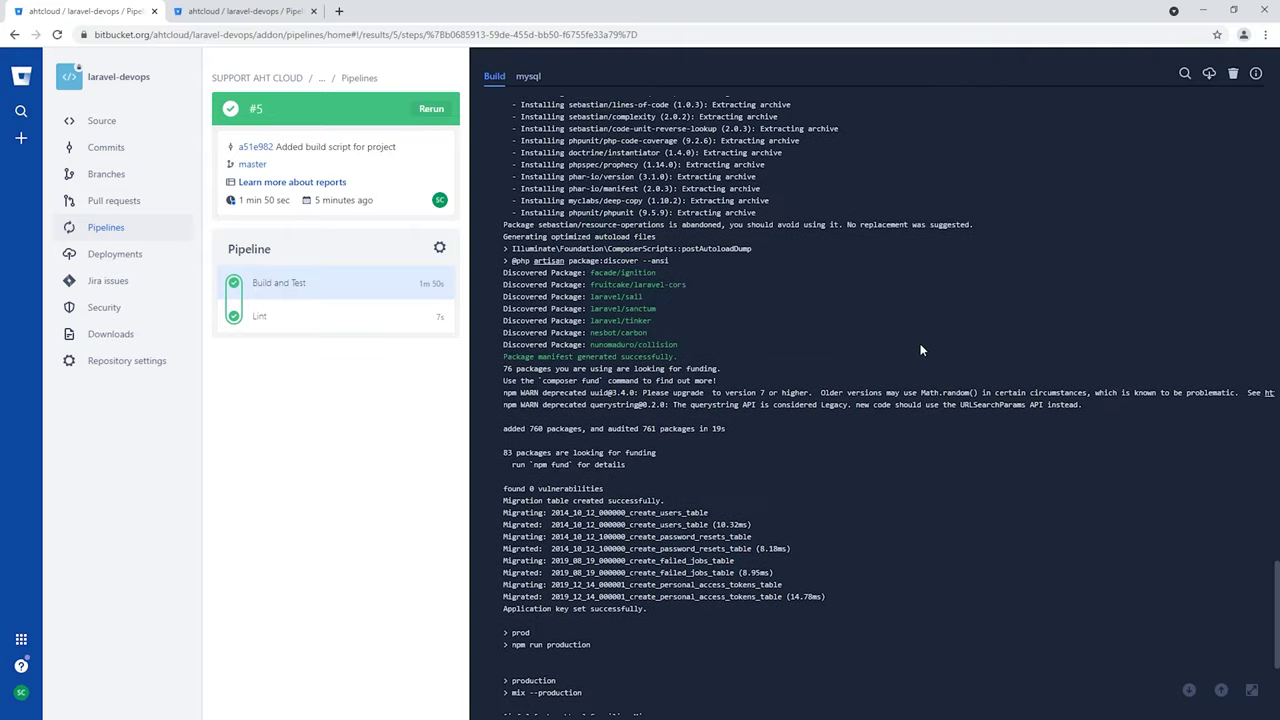
{"action": "scroll", "coordinate": [665, 281], "scroll_direction": "up", "scroll_amount": 15}
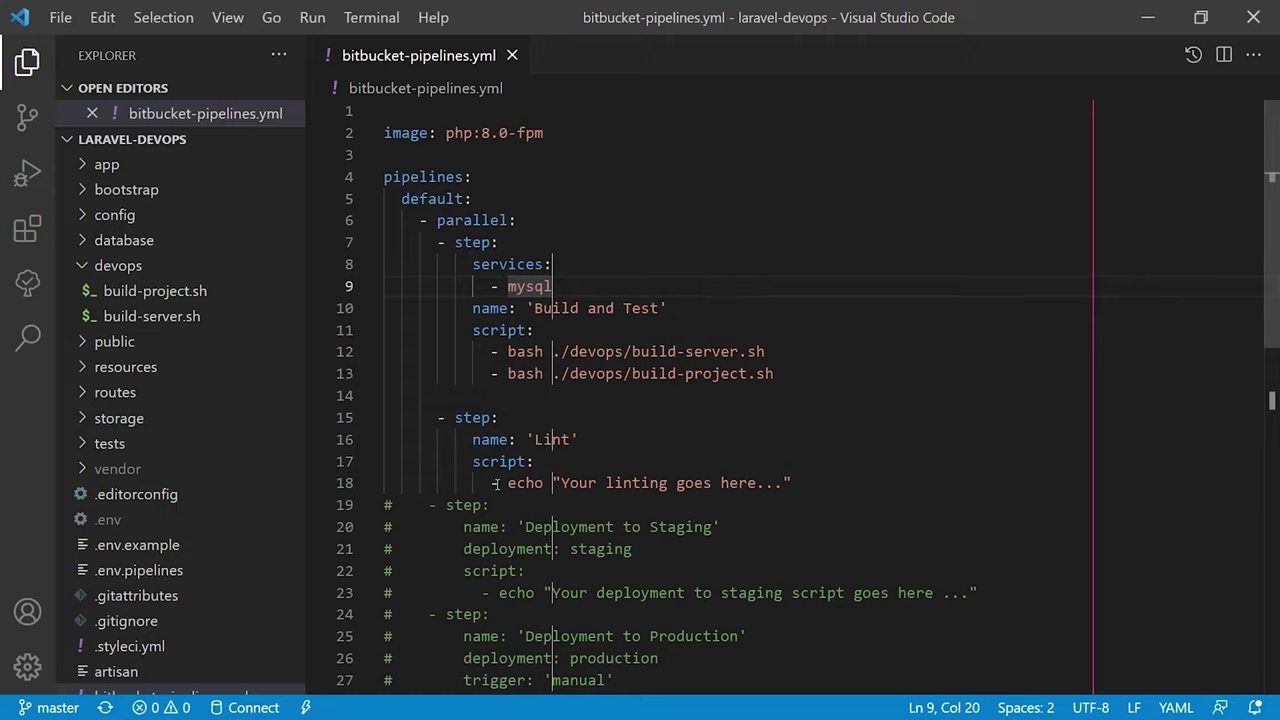
Step: Comment out the Lint step lines with '#'
{"action": "left_click_drag", "start_coordinate": [486, 482], "coordinate": [792, 483]}
{"action": "left_click", "coordinate": [792, 482]}
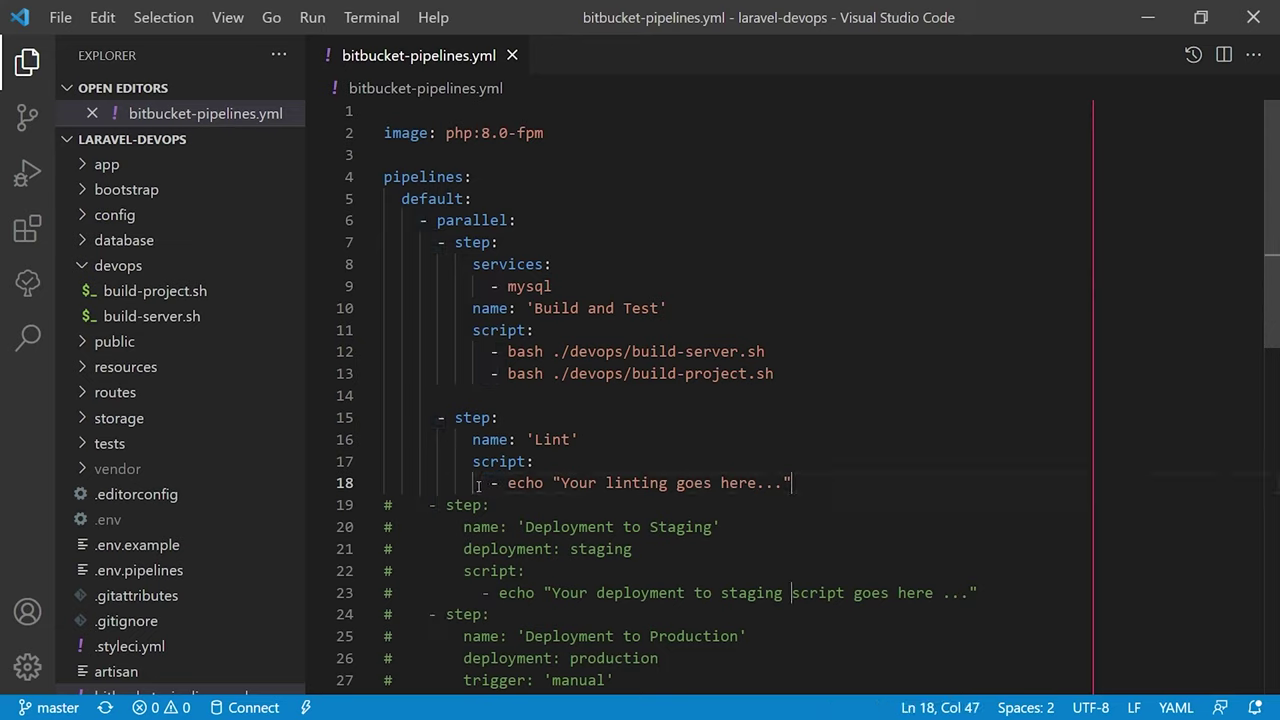
{"action": "left_click", "coordinate": [411, 420]}
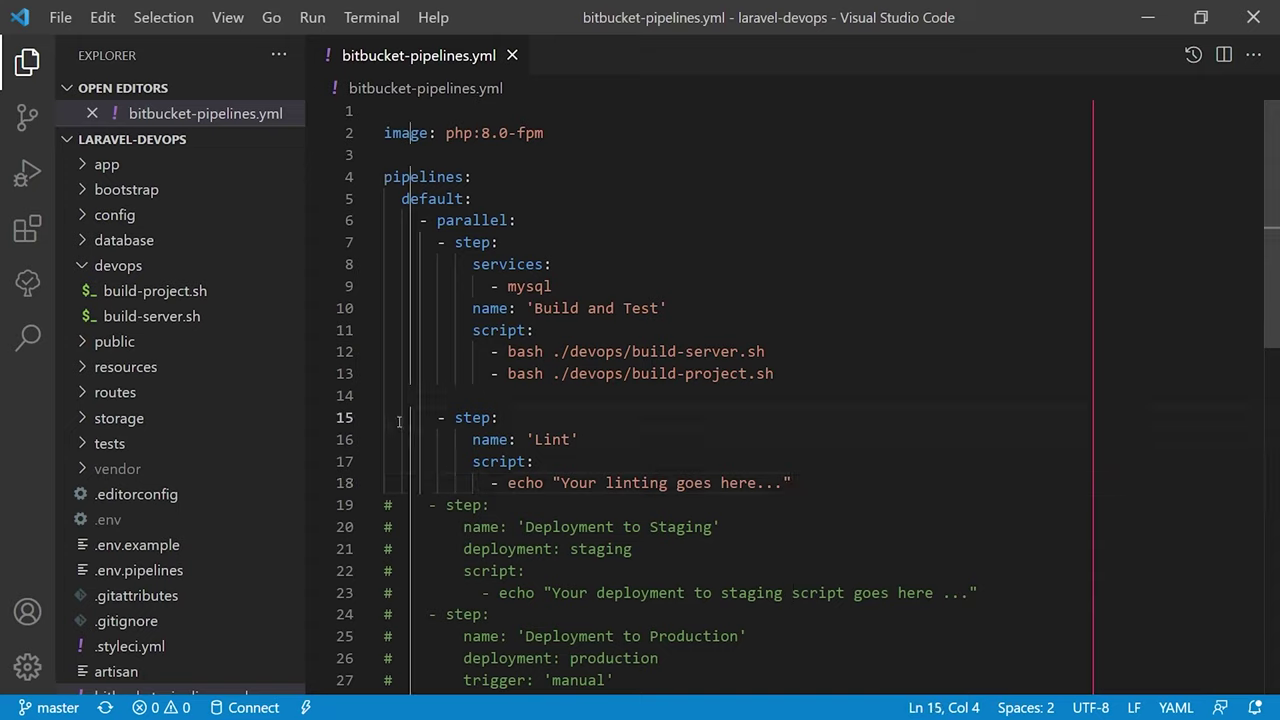
{"action": "left_click", "coordinate": [399, 417]}
{"action": "key", "text": "Left"}
{"action": "type", "text": "#"}
{"action": "key", "text": "Down"}
{"action": "key", "text": "Left"}
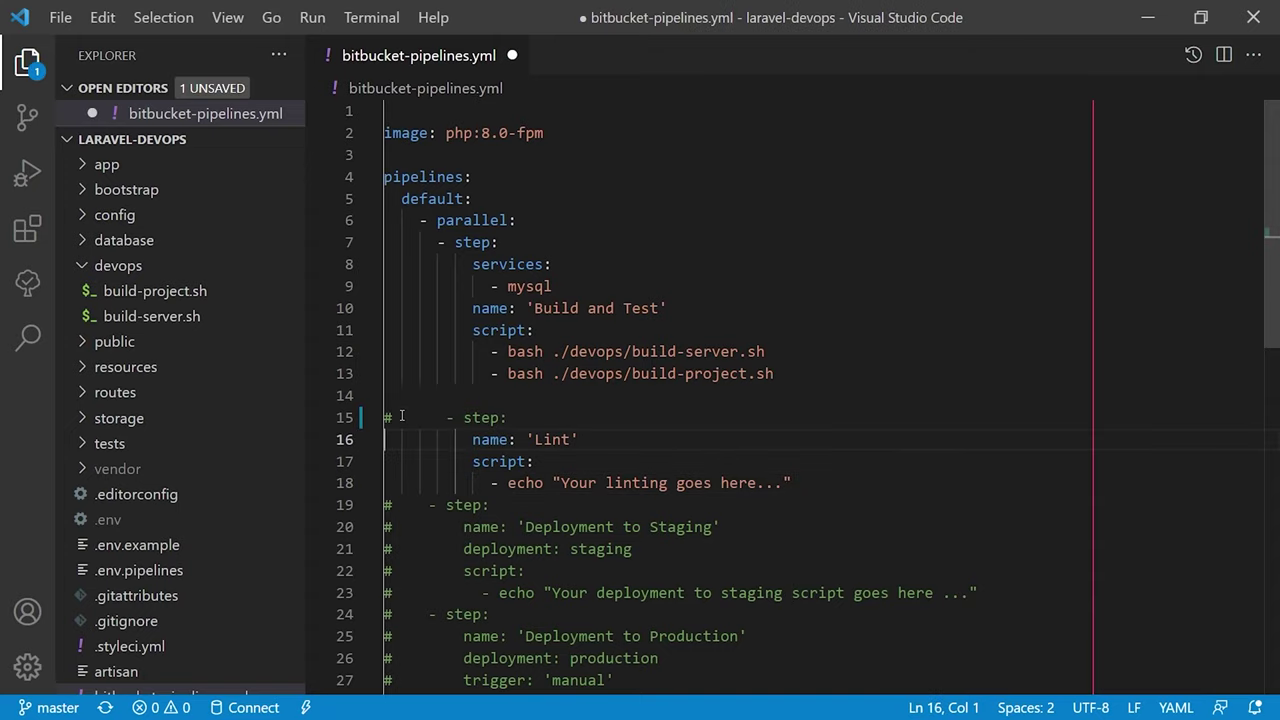
{"action": "type", "text": "#"}
{"action": "key", "text": "Down"}
{"action": "key", "text": "Left"}
{"action": "type", "text": "#"}
{"action": "key", "text": "Down"}
{"action": "key", "text": "Left"}
{"action": "type", "text": "#"}
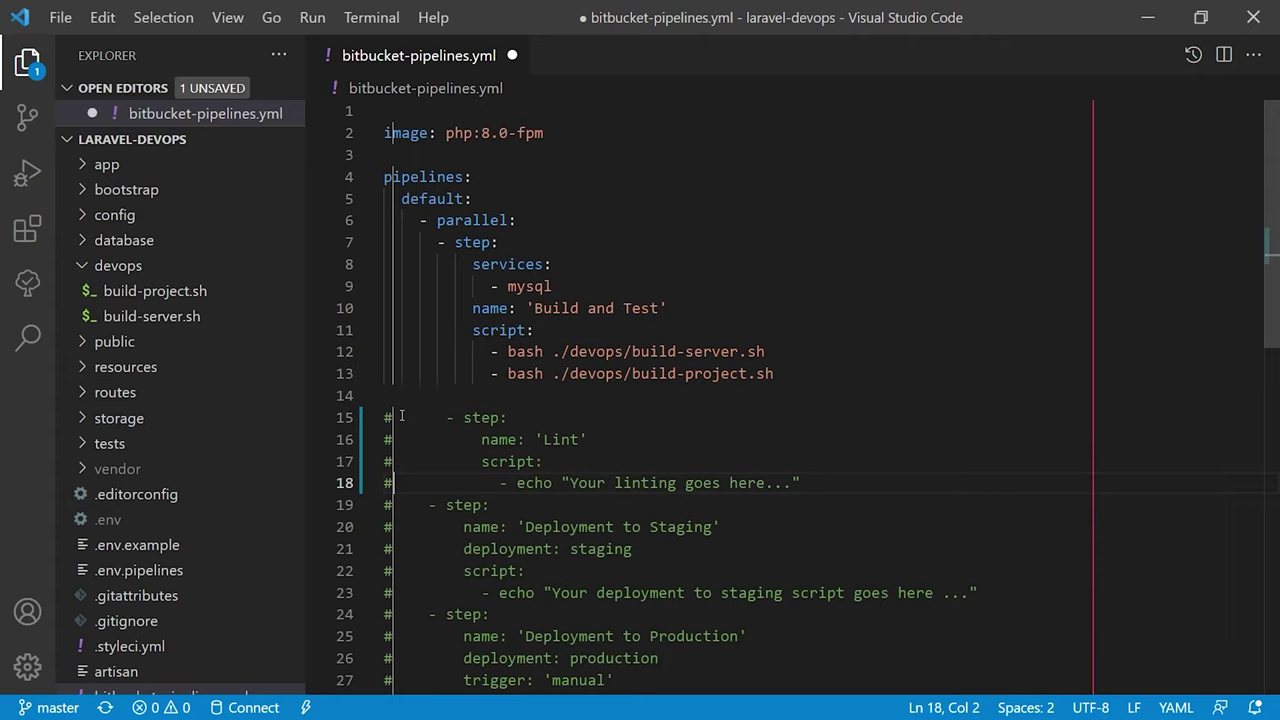
{"action": "left_click_drag", "start_coordinate": [458, 417], "coordinate": [545, 461]}
Step: Delete the 'parallel' line above the Build and Test step
{"action": "left_click_drag", "start_coordinate": [447, 244], "coordinate": [503, 373]}
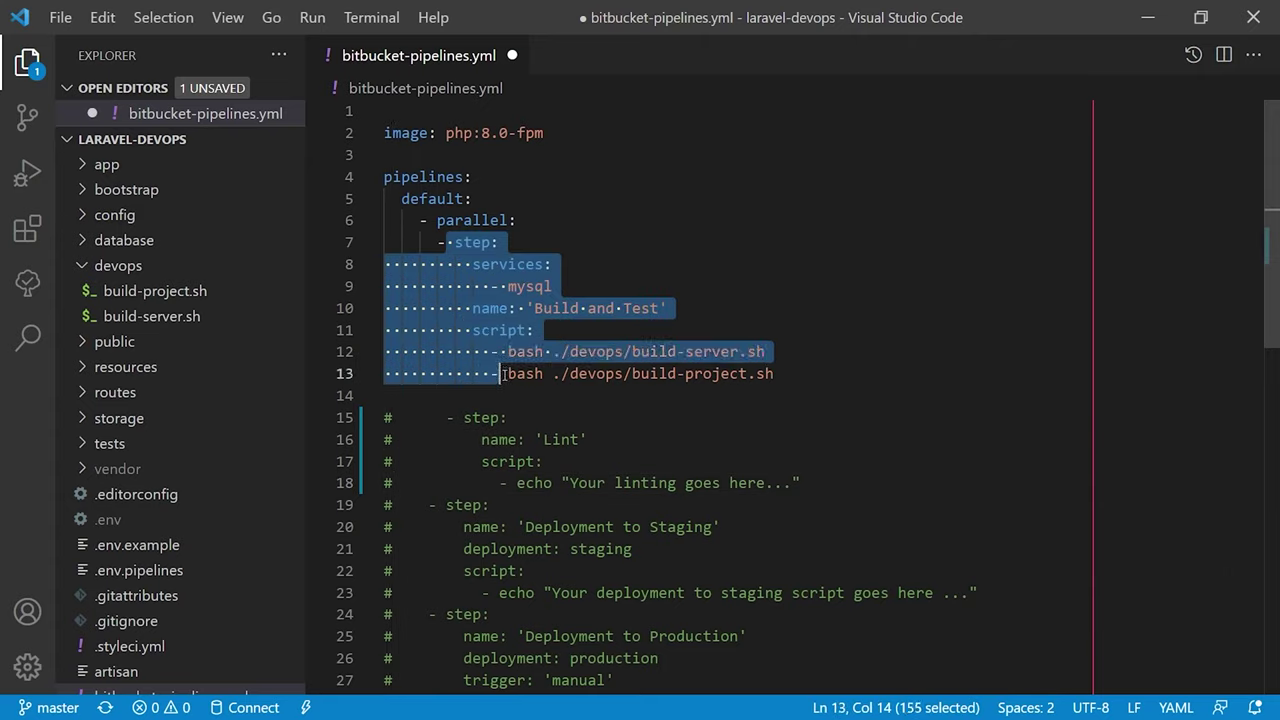
{"action": "left_click", "coordinate": [437, 220]}
{"action": "left_click_drag", "start_coordinate": [428, 220], "coordinate": [484, 220]}
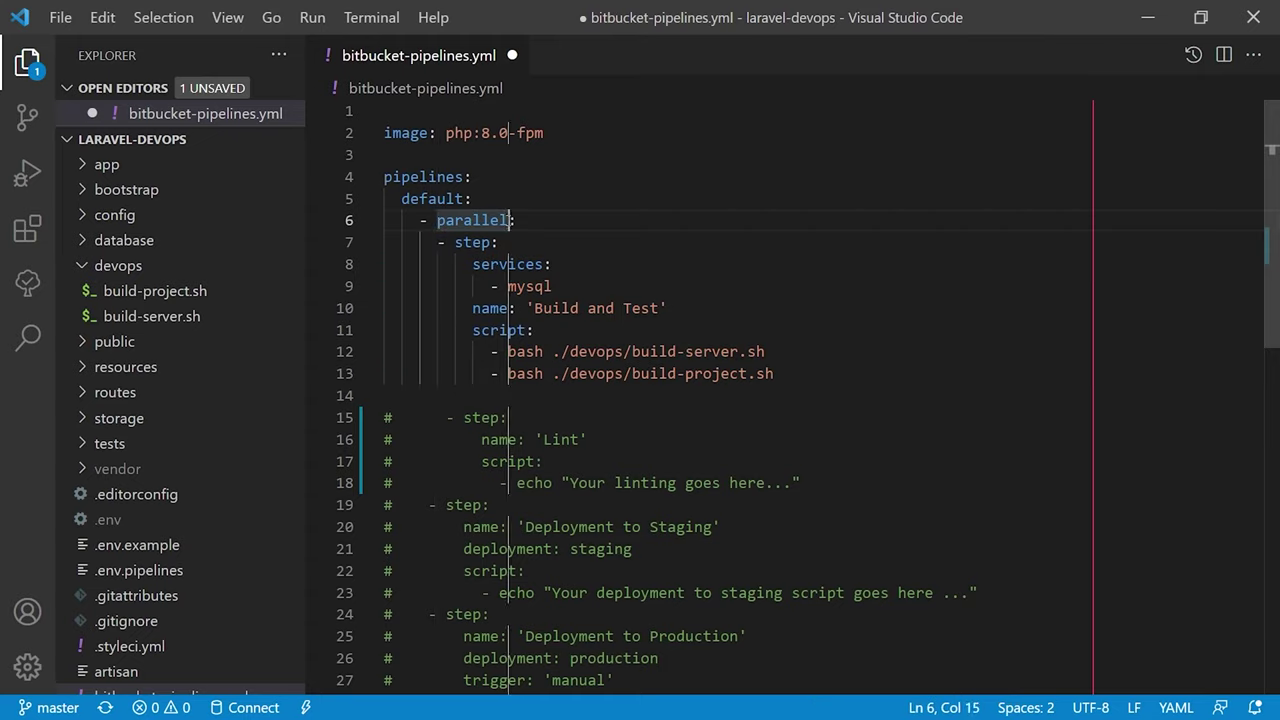
{"action": "triple_click", "coordinate": [490, 220]}
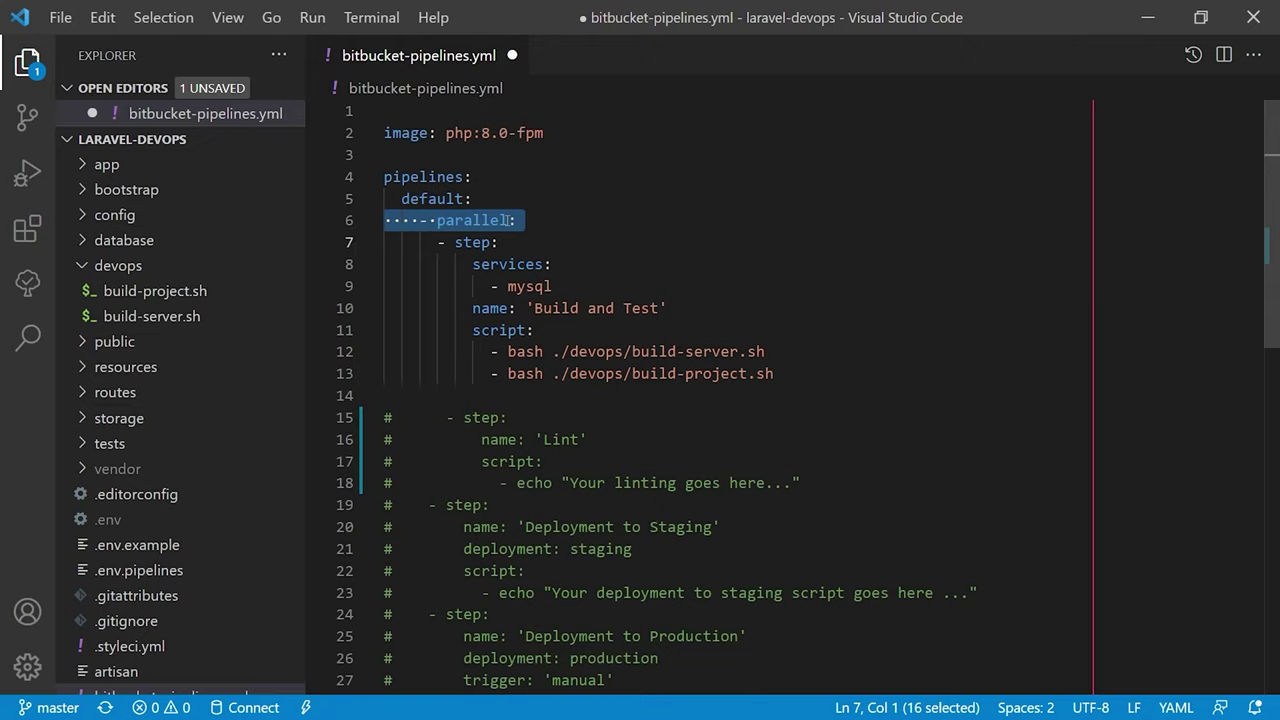
{"action": "left_click", "coordinate": [421, 222]}
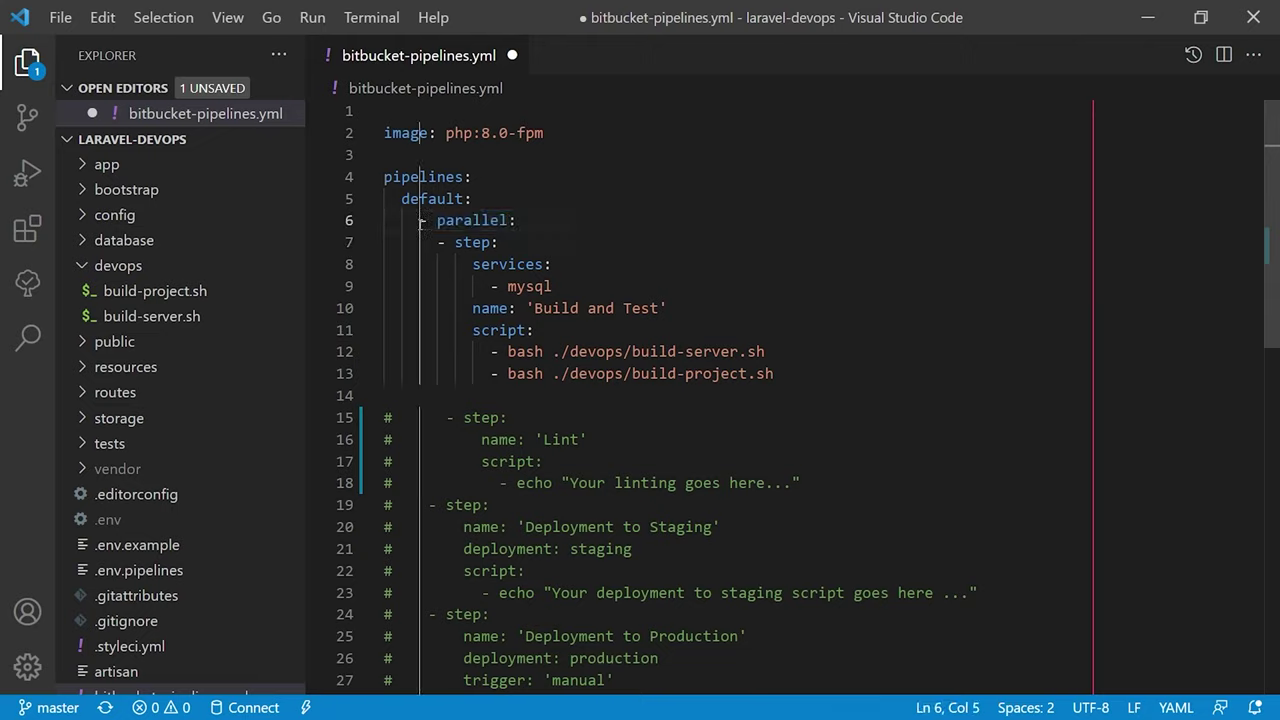
{"action": "left_click_drag", "start_coordinate": [430, 245], "coordinate": [436, 340]}
{"action": "left_click", "coordinate": [421, 222]}
{"action": "triple_click", "coordinate": [421, 222]}
{"action": "key", "text": "Delete"}
Step: Re-indent the Build and Test step lines 6–12 and save the pipeline file
{"action": "left_click", "coordinate": [421, 220]}
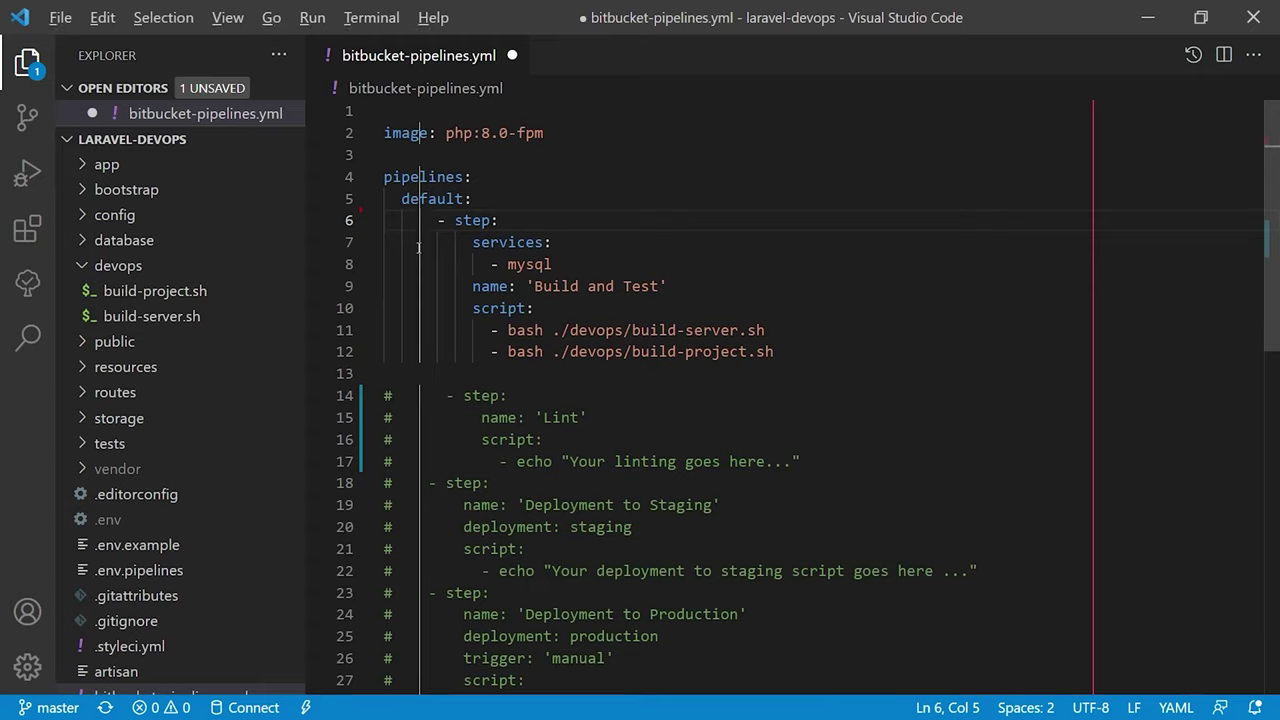
{"action": "key", "text": "ctrl+alt+Down"}
{"action": "key", "text": "ctrl+alt+Down"}
{"action": "key", "text": "ctrl+alt+Down"}
{"action": "key", "text": "ctrl+alt+Down"}
{"action": "key", "text": "ctrl+alt+Down"}
{"action": "key", "text": "ctrl+alt+Down"}
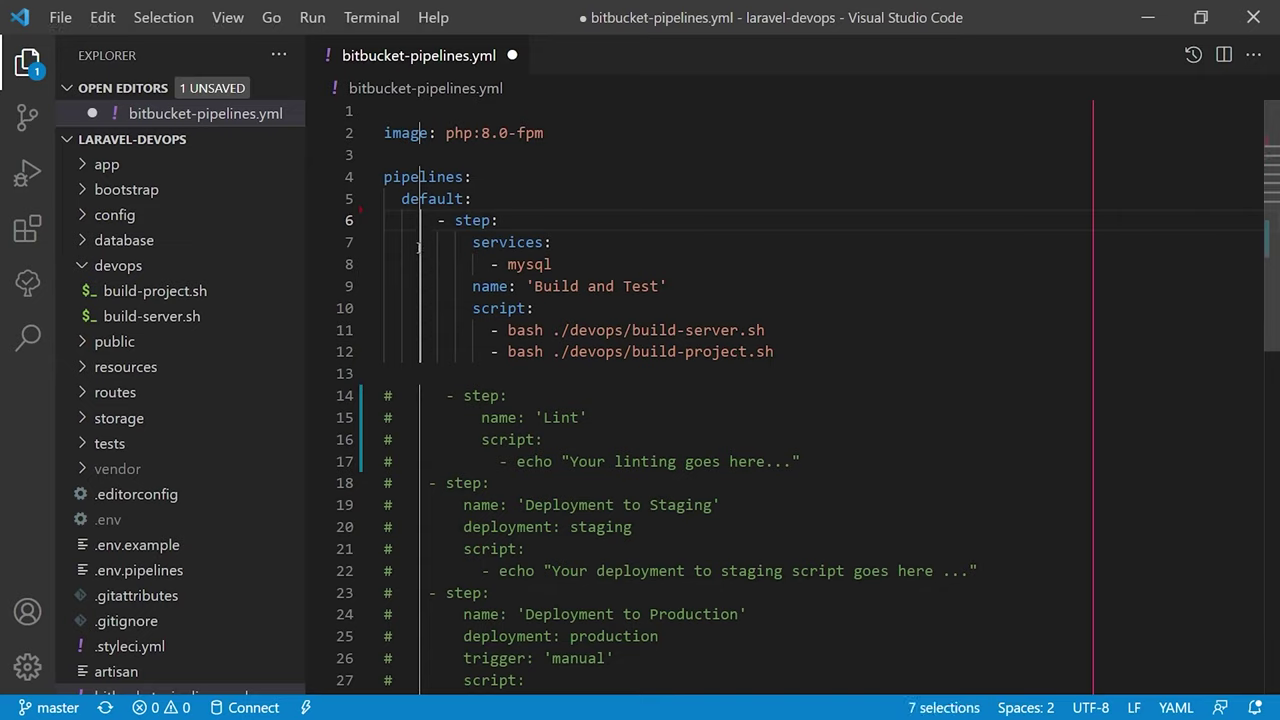
{"action": "key", "text": "BackSpace"}
{"action": "key", "text": "BackSpace"}
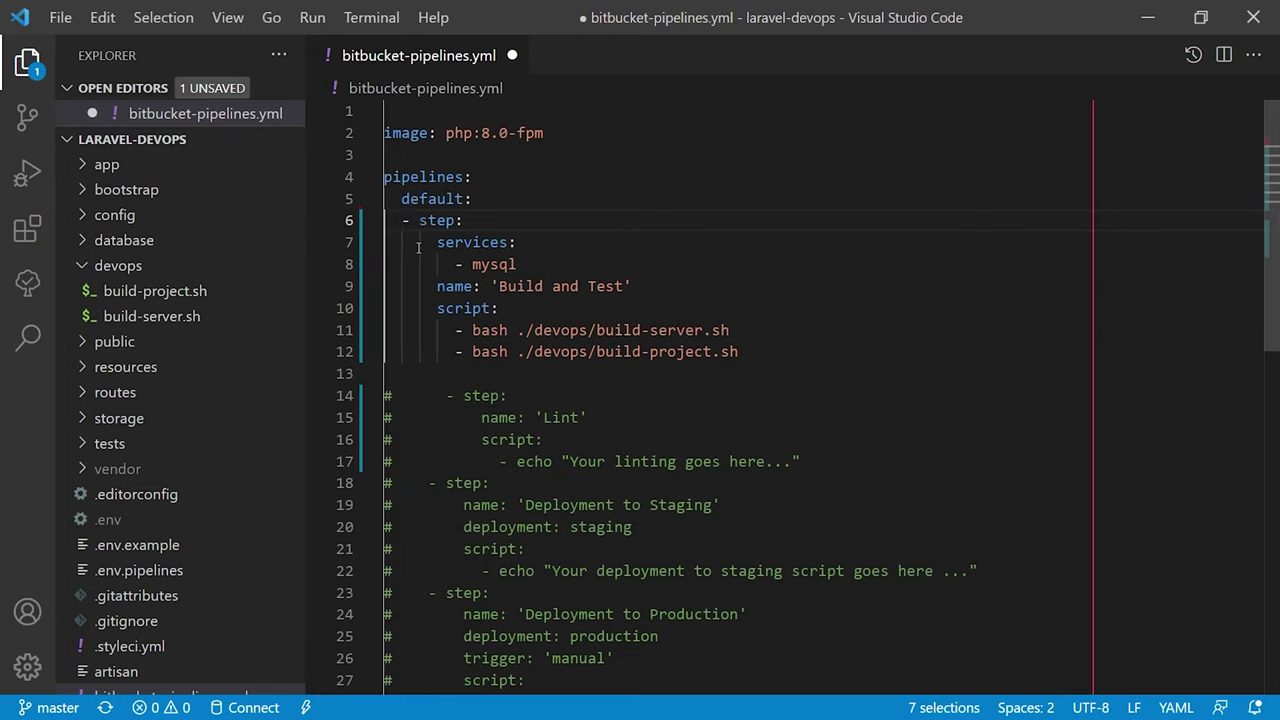
{"action": "key", "text": "Tab"}
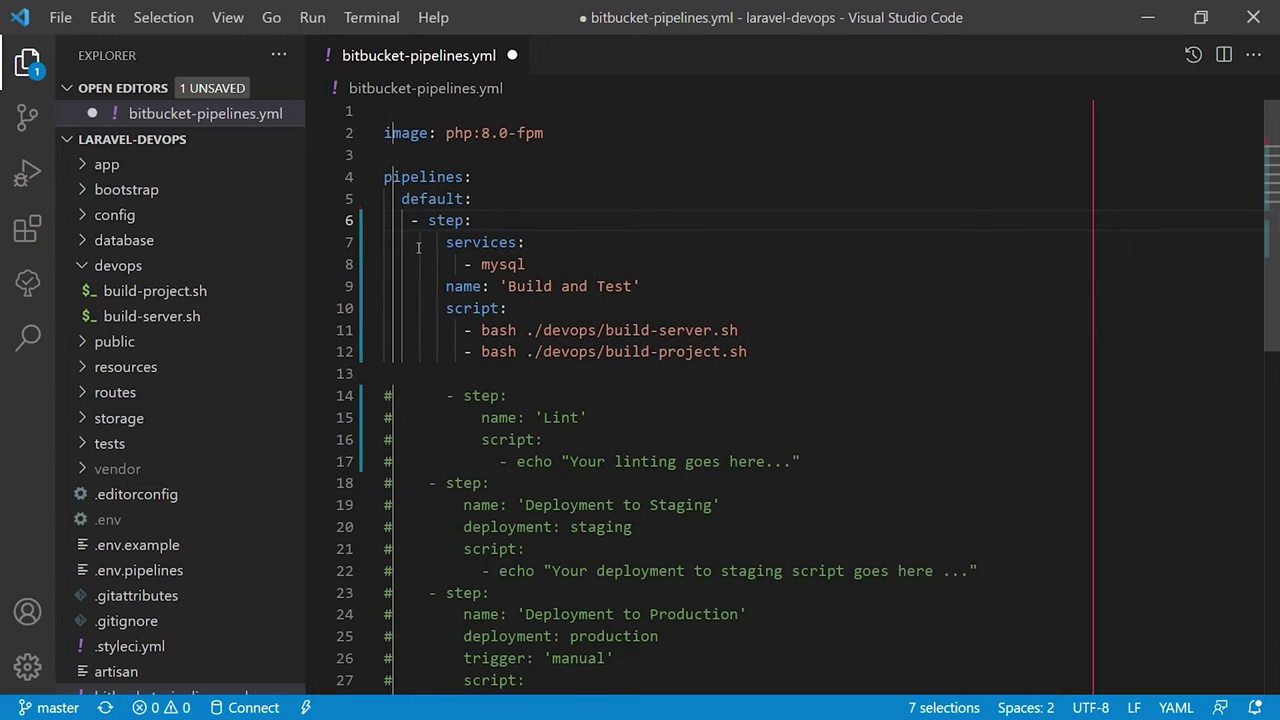
{"action": "left_click", "coordinate": [418, 247]}
{"action": "left_click", "coordinate": [534, 286]}
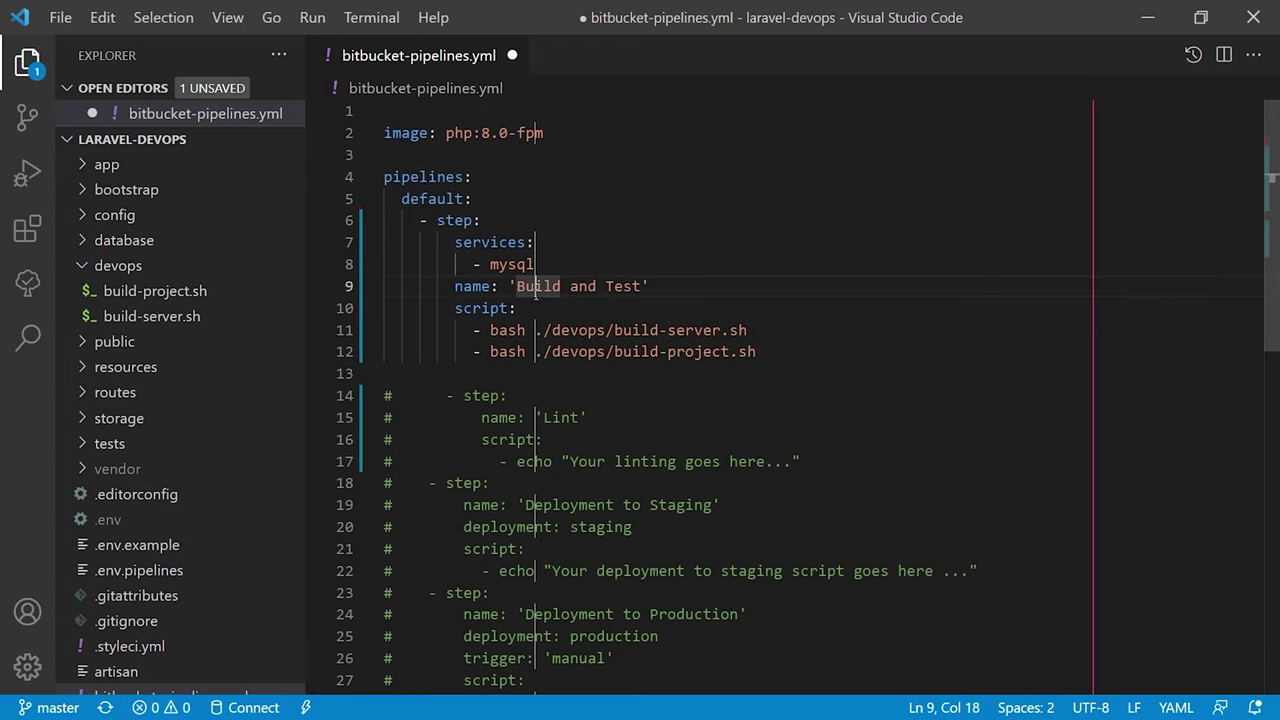
{"action": "key", "text": "ctrl+s"}
{"action": "scroll", "coordinate": [534, 283], "scroll_direction": "down", "scroll_amount": 2}
{"action": "left_click", "coordinate": [534, 280]}
{"action": "scroll", "coordinate": [534, 280], "scroll_direction": "up", "scroll_amount": 2}
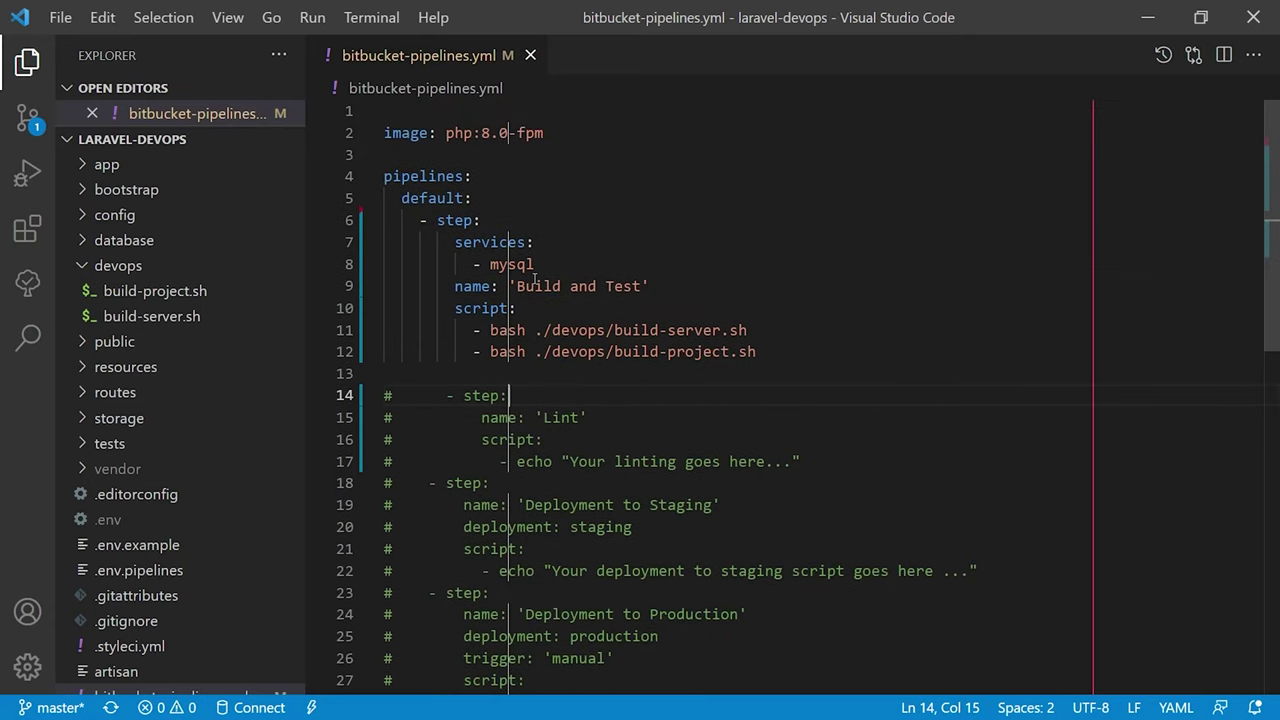
Step: Add '- bash ./devops/run-tests.sh' below the build-project.sh line and save
{"action": "left_click", "coordinate": [772, 351]}
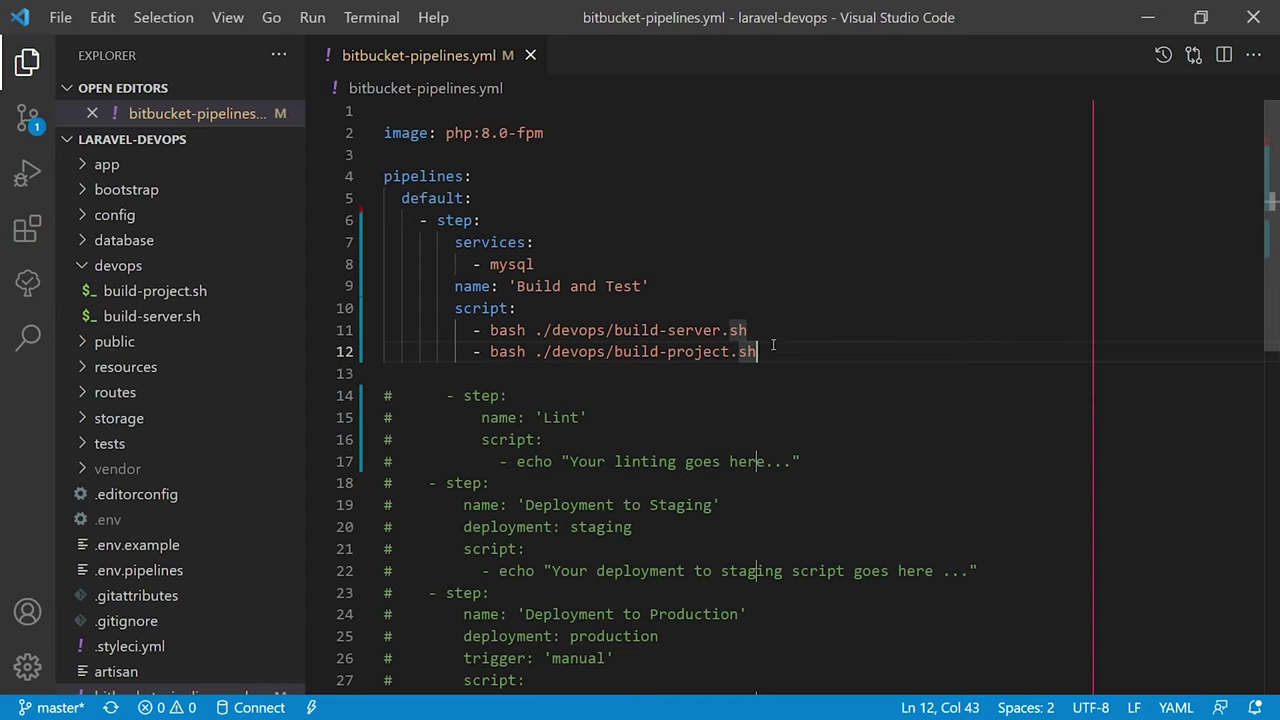
{"action": "key", "text": "Return"}
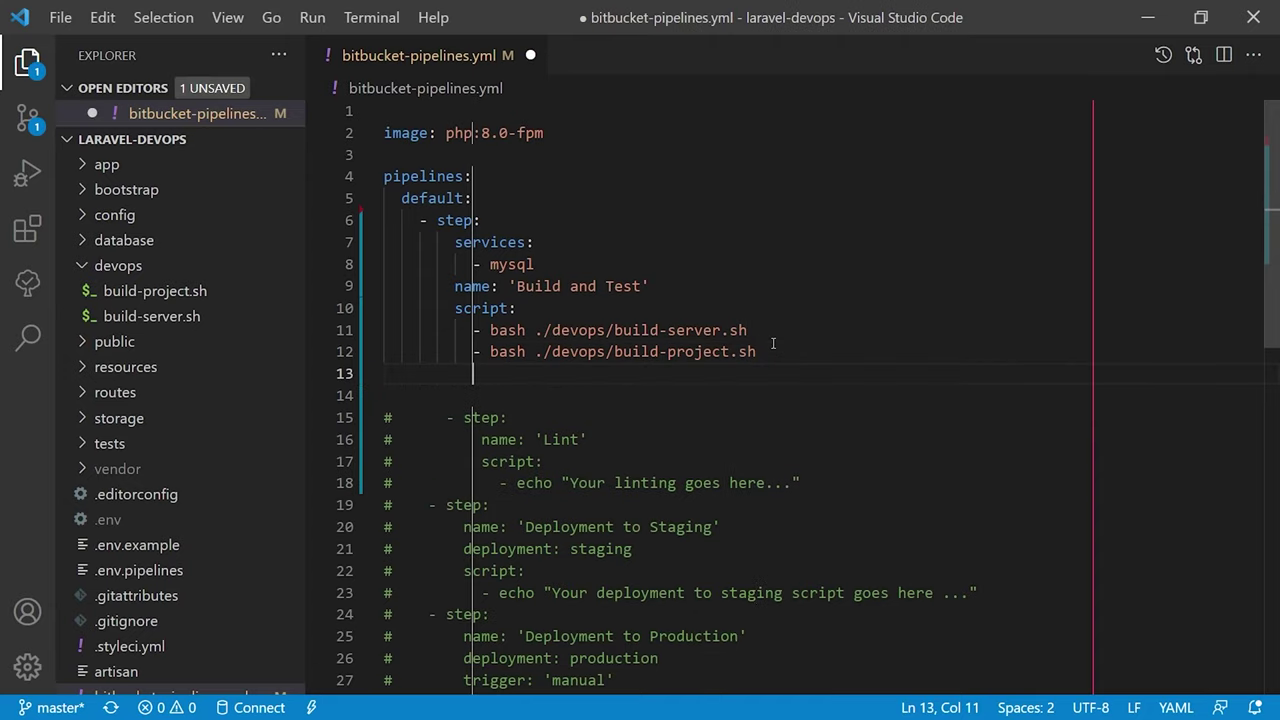
{"action": "type", "text": "- bash"}
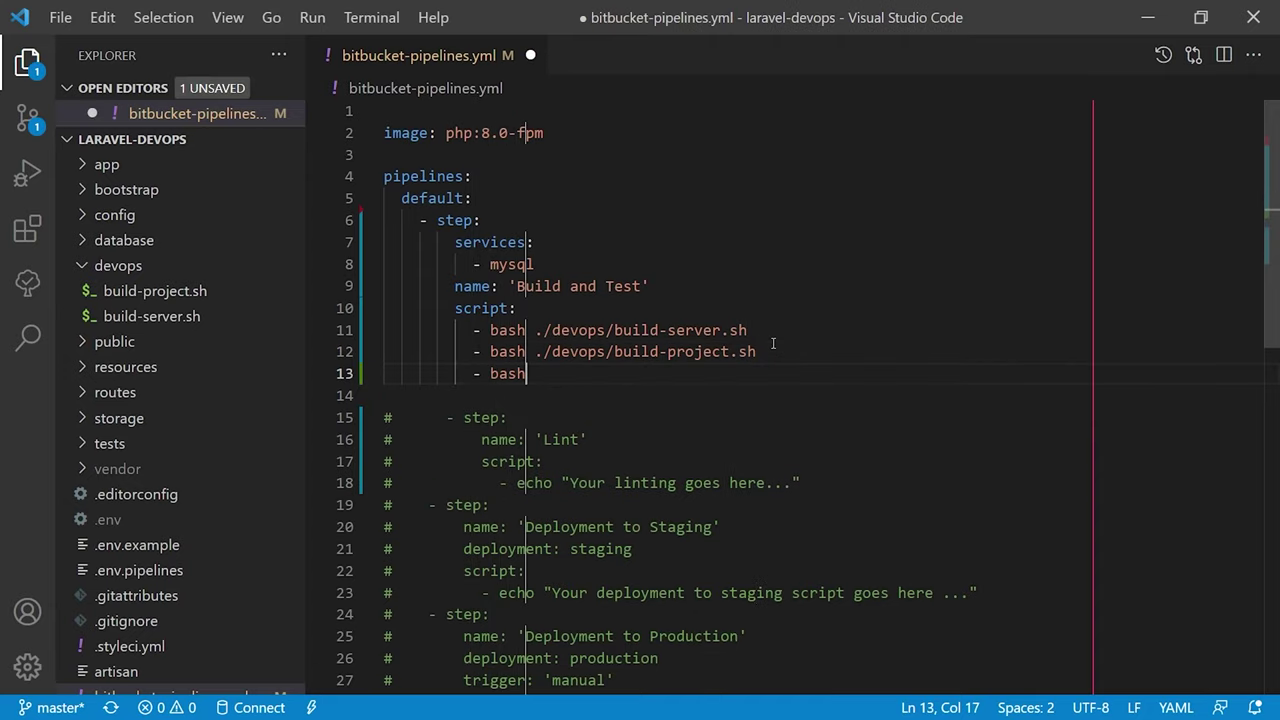
{"action": "type", "text": " ./devops/run-tests.sh"}
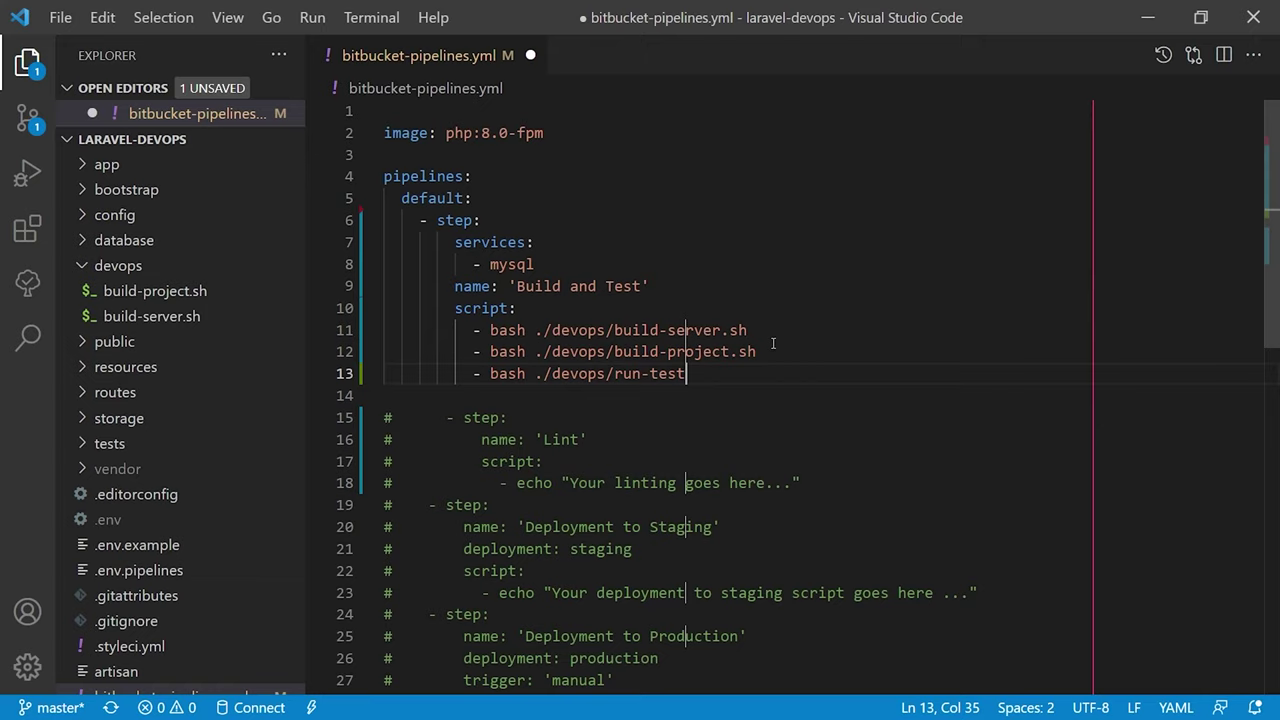
{"action": "left_click", "coordinate": [773, 344]}
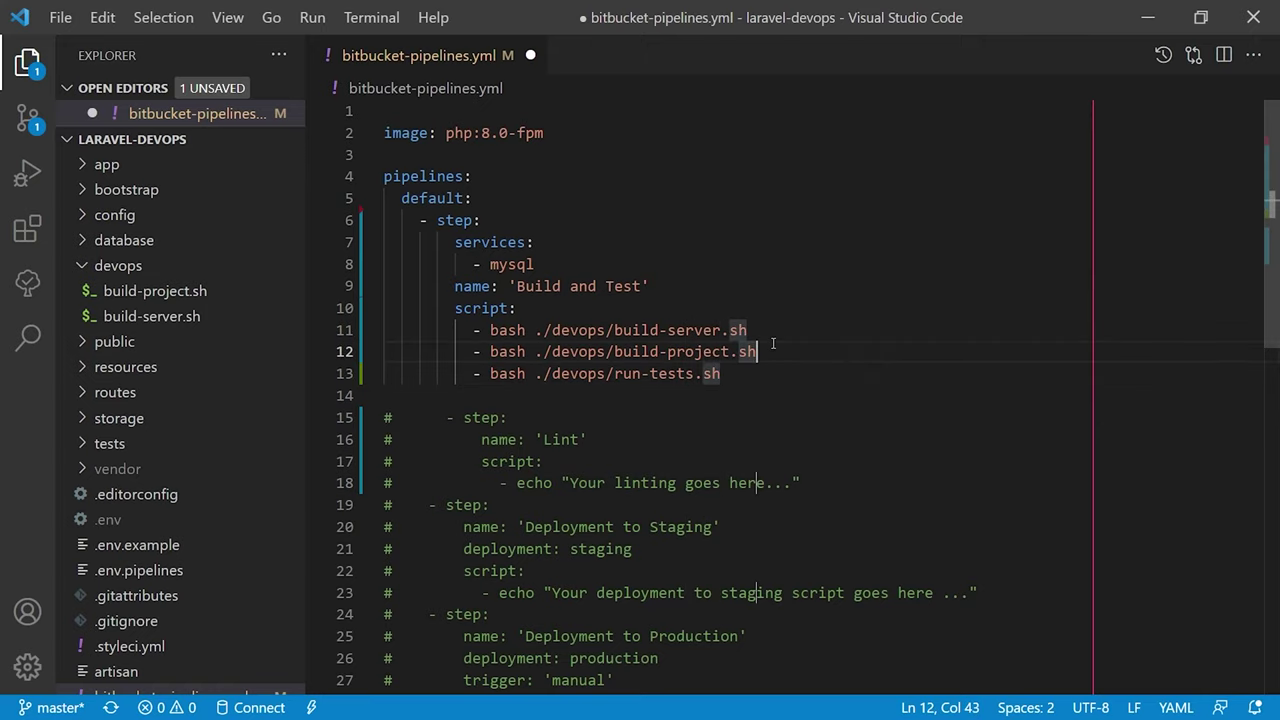
{"action": "key", "text": "ctrl+s"}
Step: Duplicate build-server.sh as run-tests.sh and clear its commands below the shebang
{"action": "left_click", "coordinate": [178, 318]}
{"action": "key", "text": "ctrl+c"}
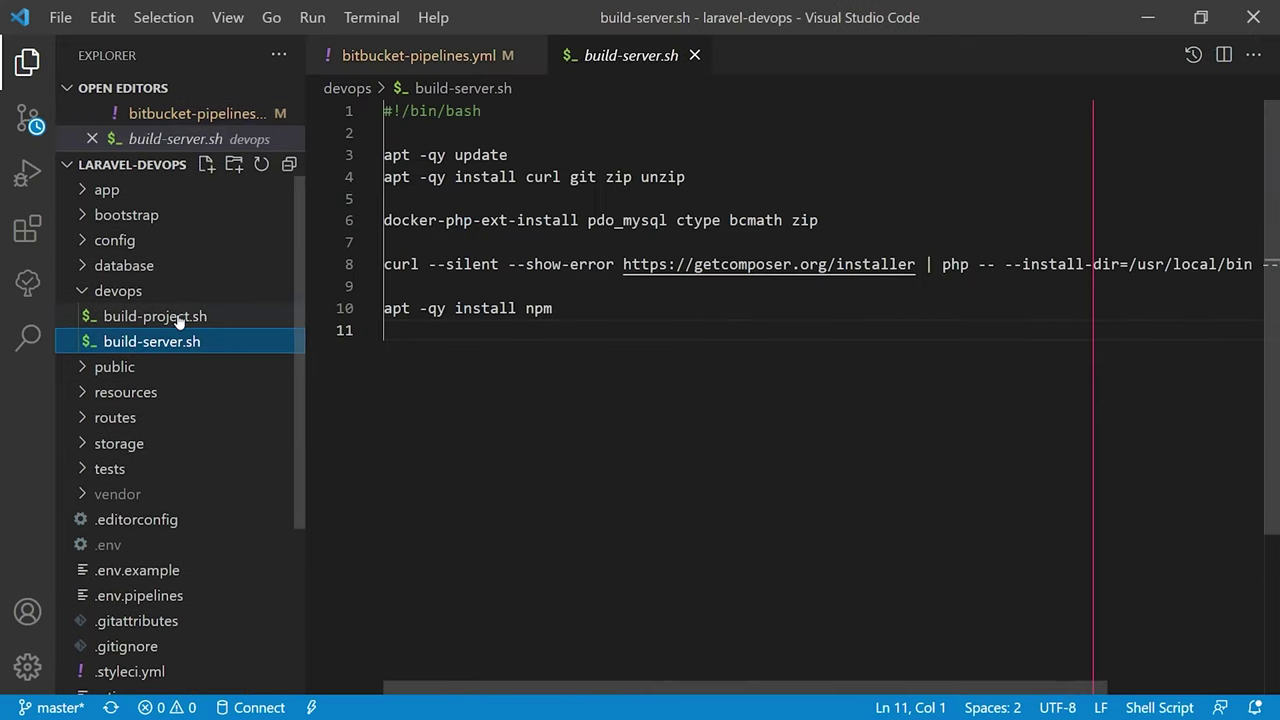
{"action": "key", "text": "ctrl+v"}
{"action": "type", "text": "run-tests"}
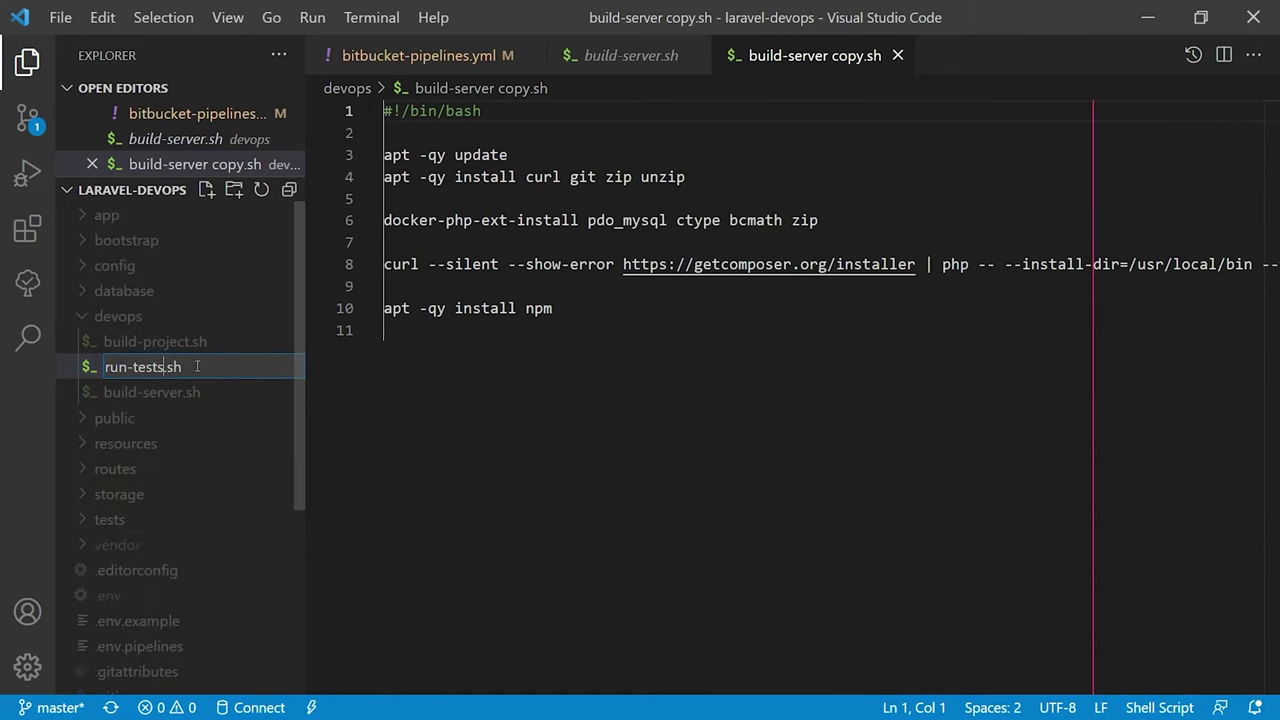
{"action": "key", "text": "Return"}
{"action": "left_click_drag", "start_coordinate": [615, 322], "coordinate": [368, 152]}
{"action": "key", "text": "BackSpace"}
{"action": "key", "text": "ctrl+s"}
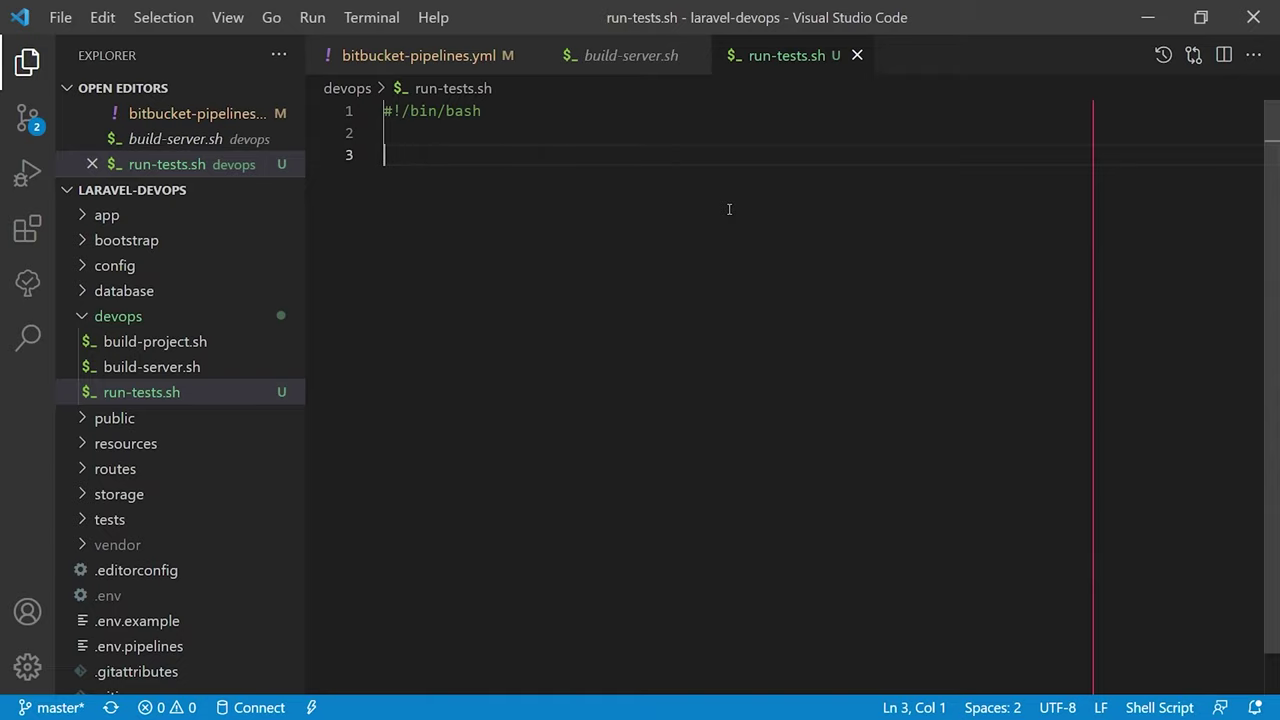
Step: Write 'php artisan server & sleep 5' and './vendor/bin/phpunit' into run-tests.sh and save
{"action": "type", "text": "php"}
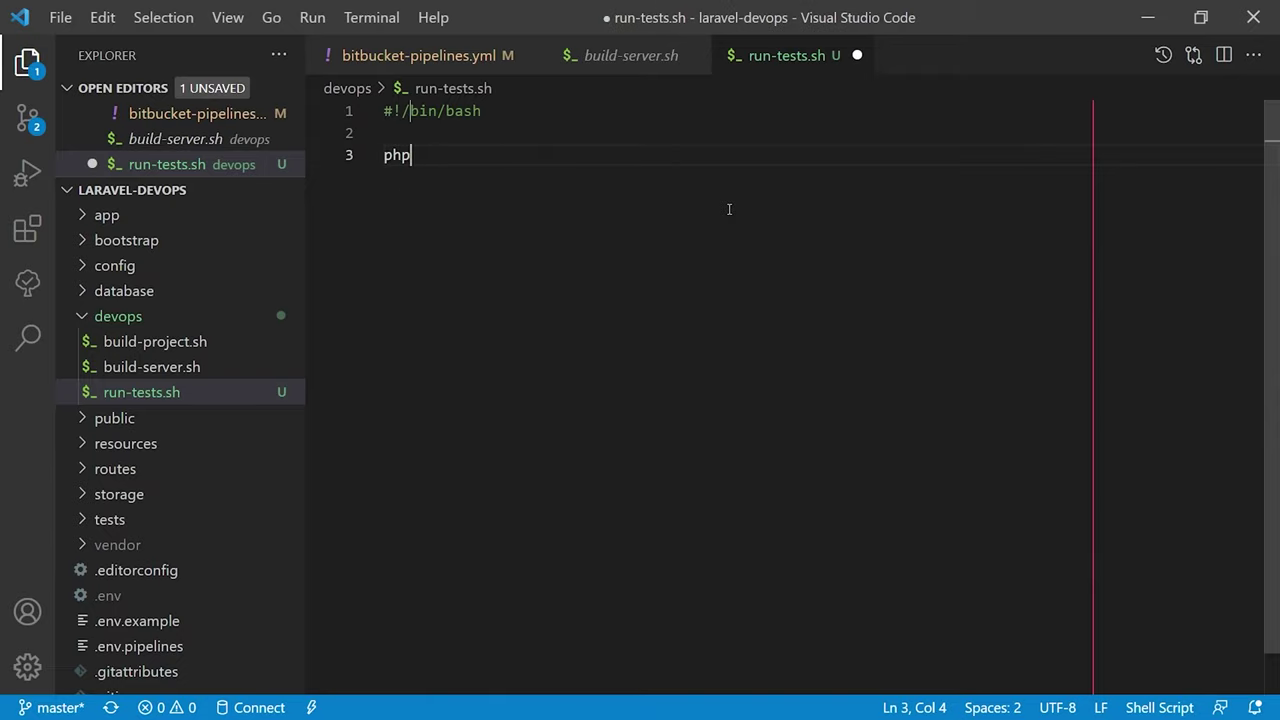
{"action": "type", "text": " artisan server &"}
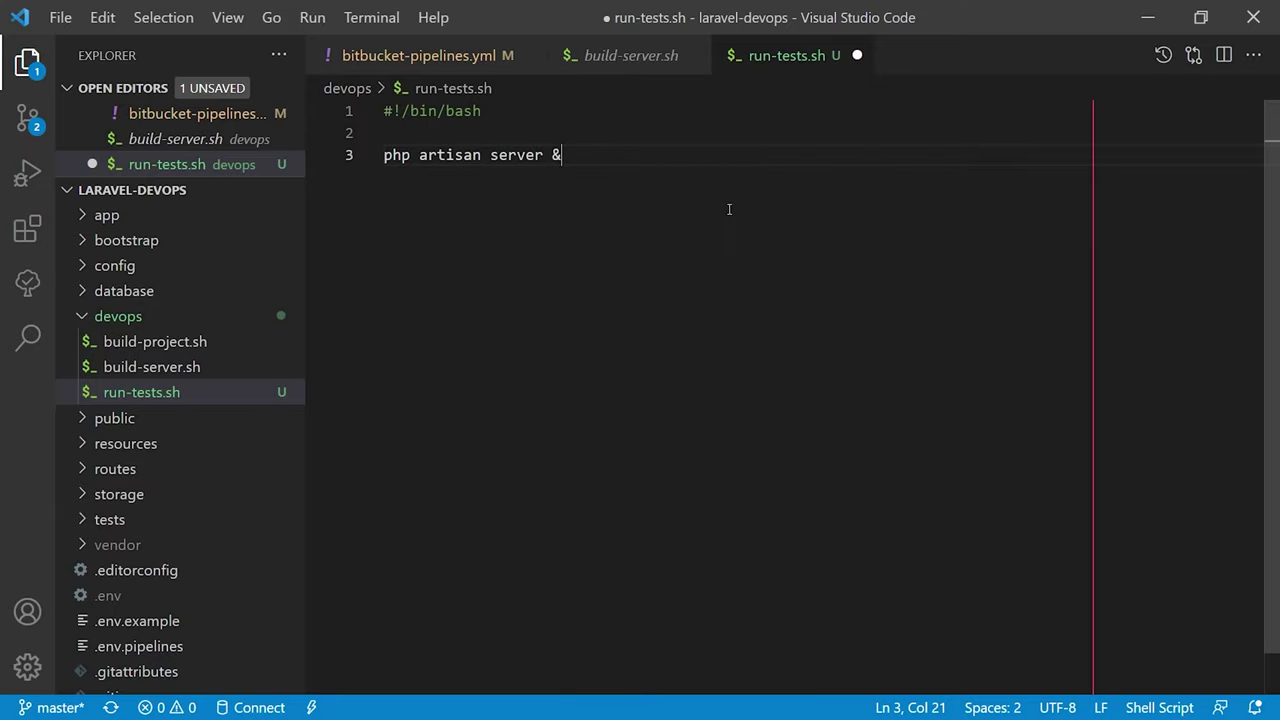
{"action": "type", "text": " sleep 5"}
{"action": "left_click_drag", "start_coordinate": [543, 156], "coordinate": [391, 158]}
{"action": "left_click", "coordinate": [546, 156]}
{"action": "left_click_drag", "start_coordinate": [571, 157], "coordinate": [633, 157]}
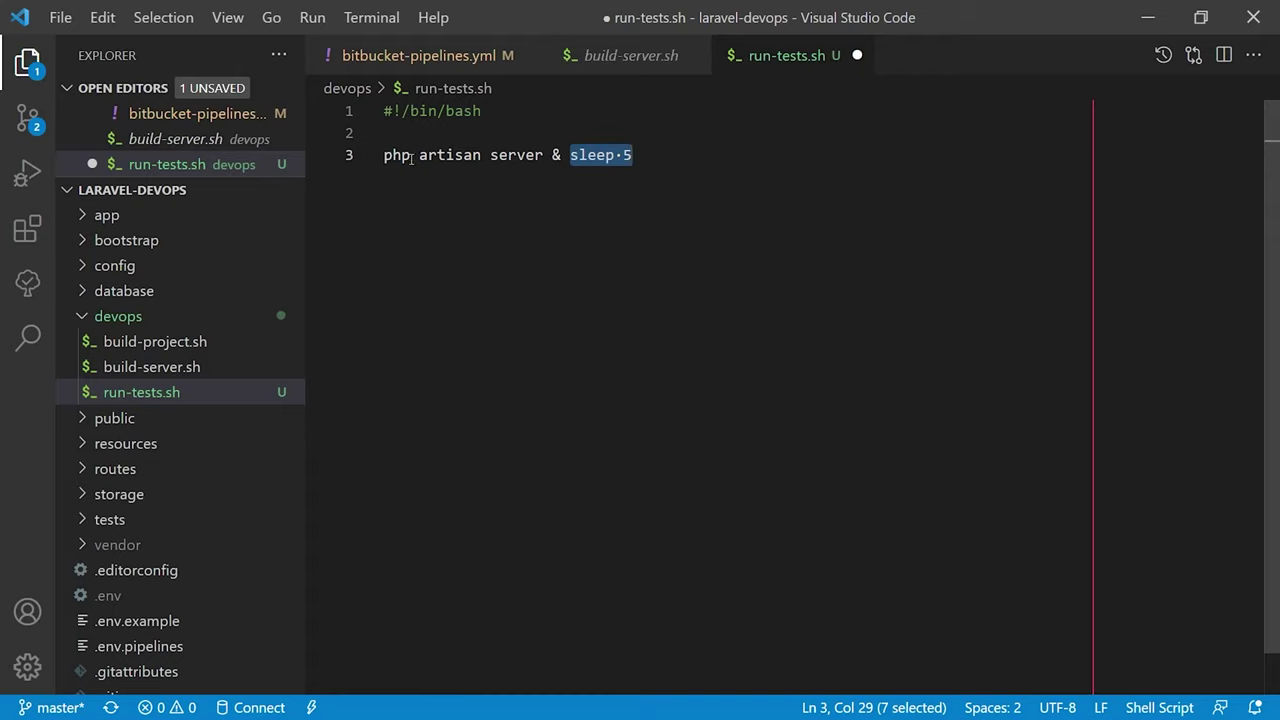
{"action": "left_click", "coordinate": [705, 176]}
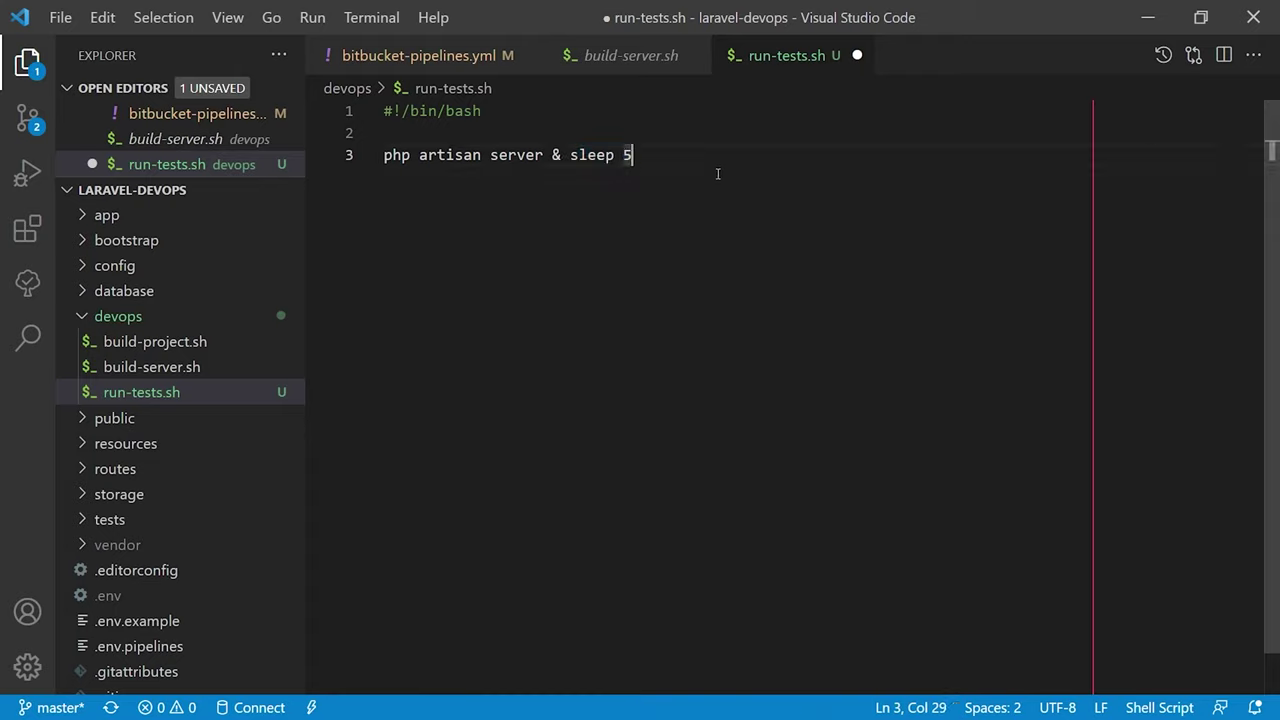
{"action": "key", "text": "Return"}
{"action": "key", "text": "Return"}
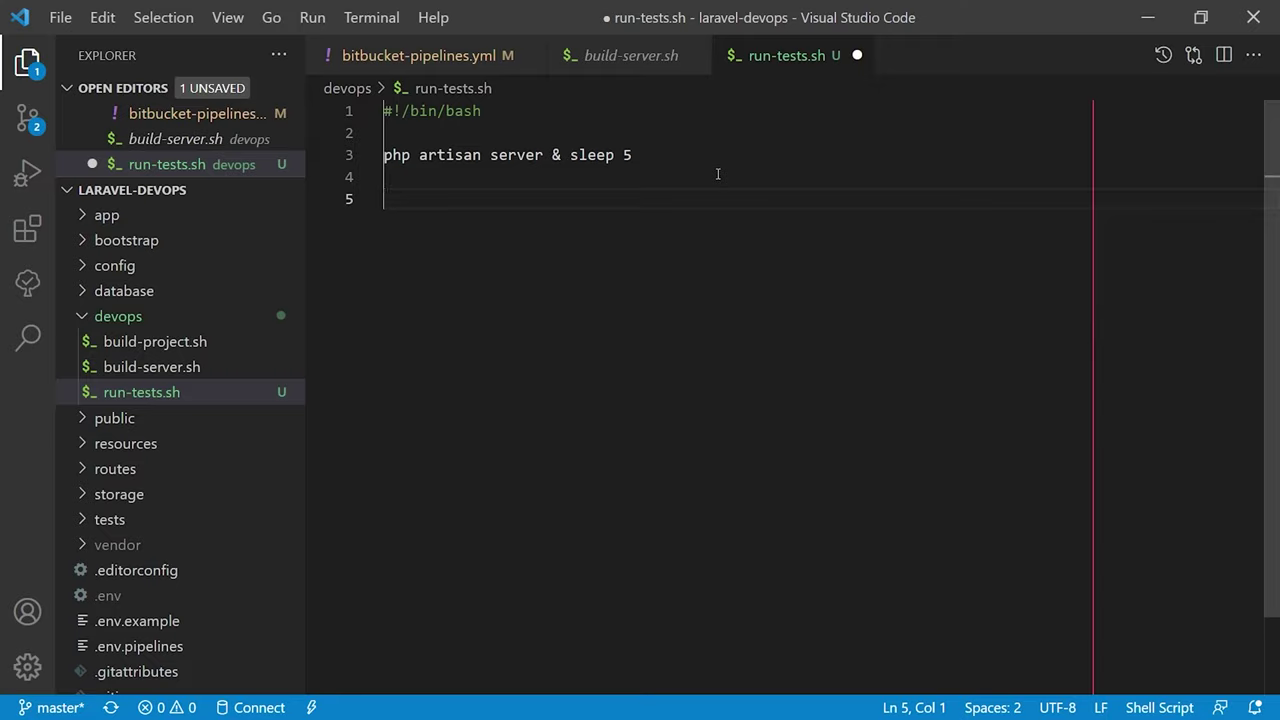
{"action": "type", "text": "./vendor/bin/"}
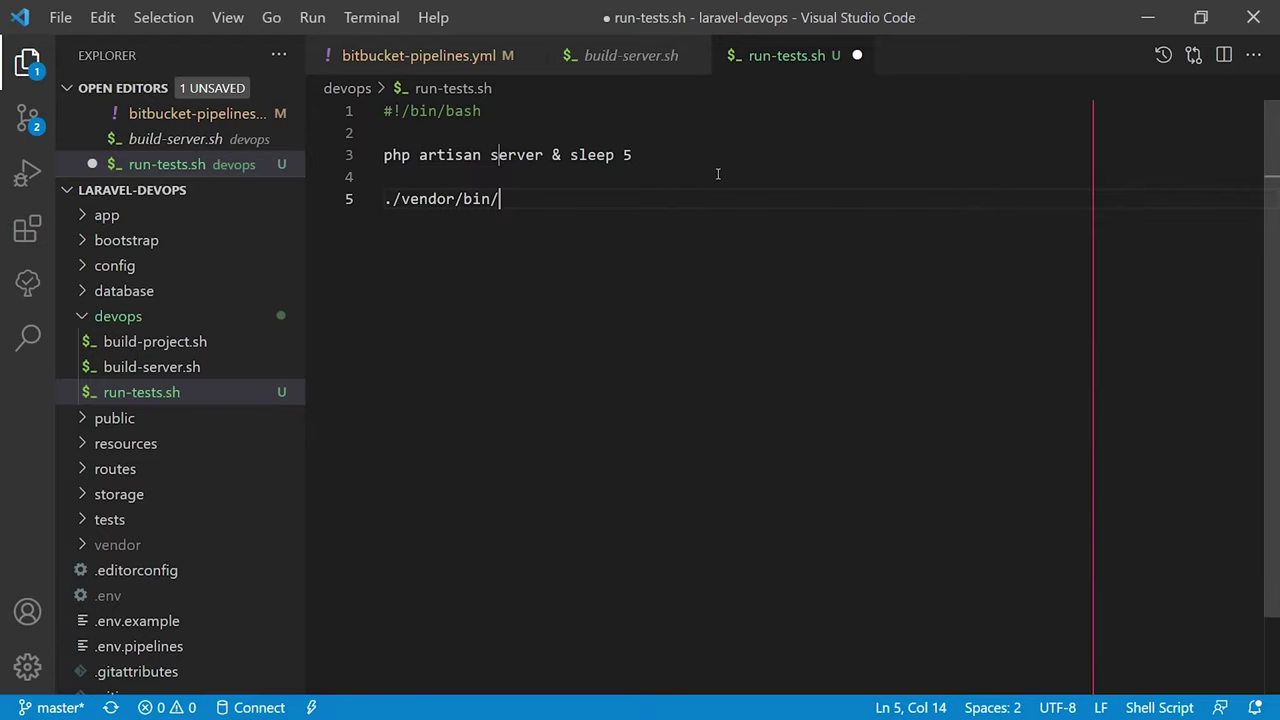
{"action": "type", "text": "phpunit"}
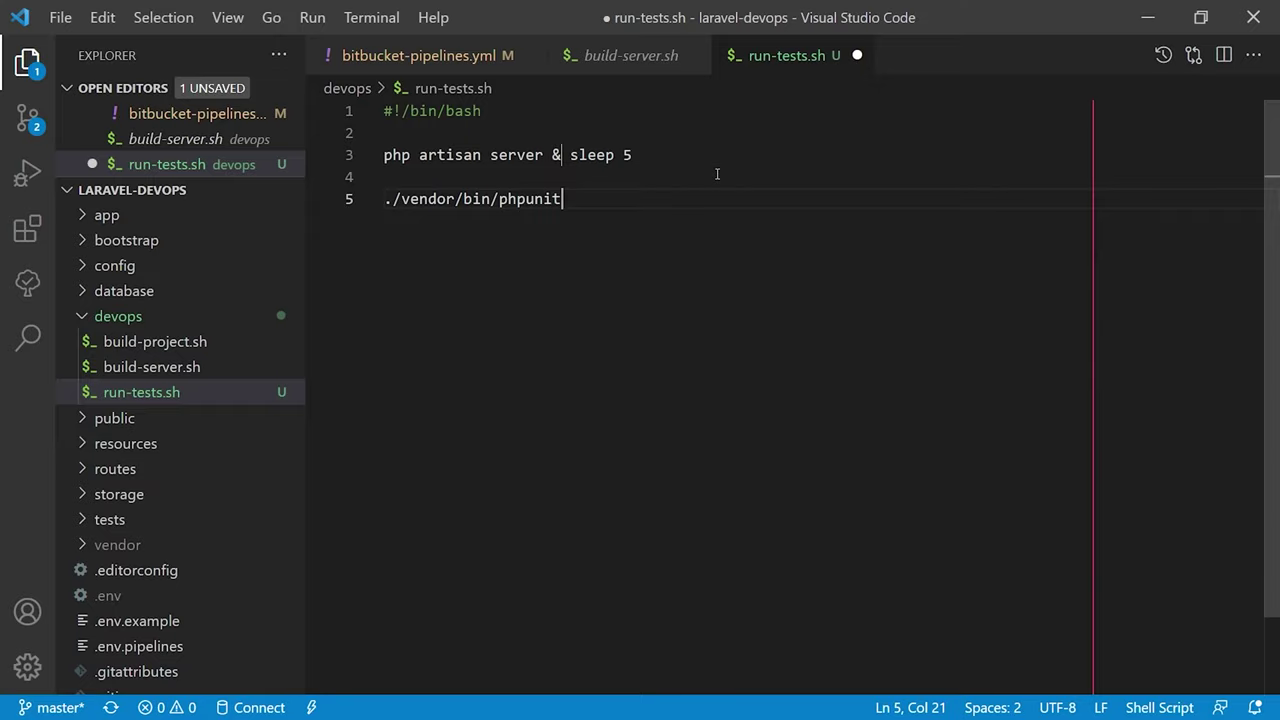
{"action": "key", "text": "Return"}
{"action": "key", "text": "Return"}
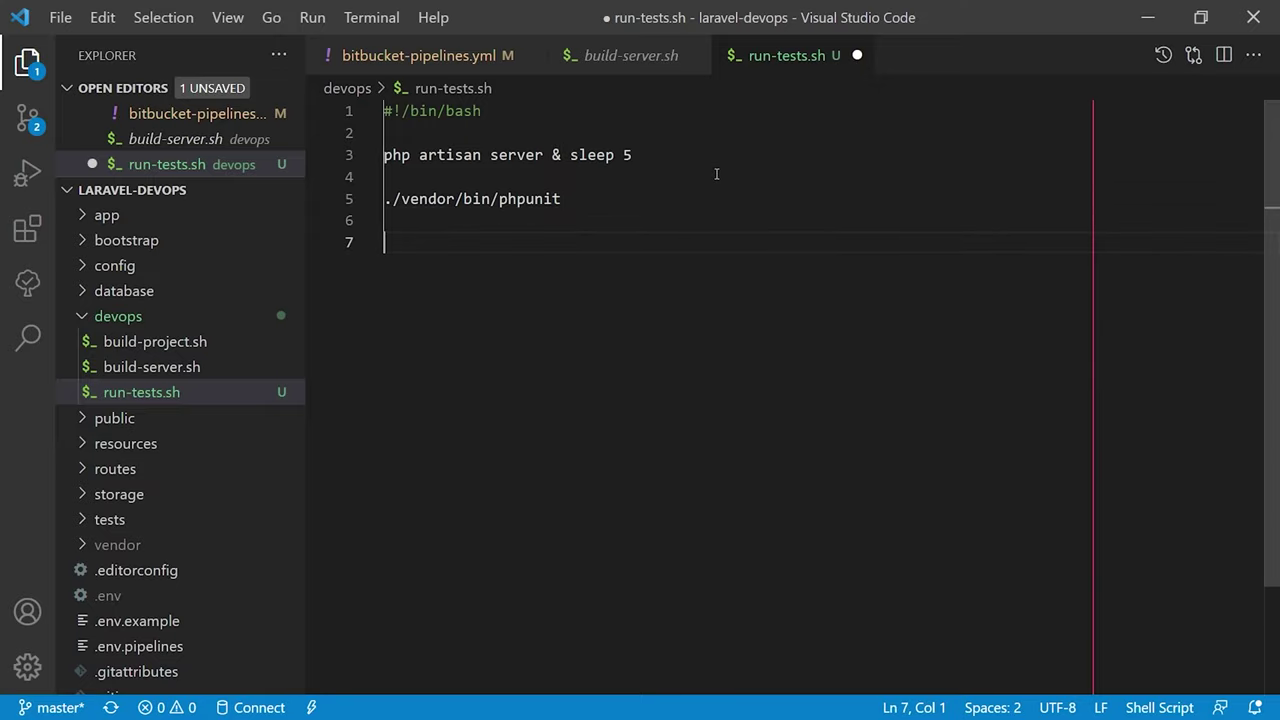
{"action": "key", "text": "Up"}
{"action": "key", "text": "Down"}
{"action": "key", "text": "Up"}
{"action": "key", "text": "Down"}
{"action": "key", "text": "ctrl+s"}
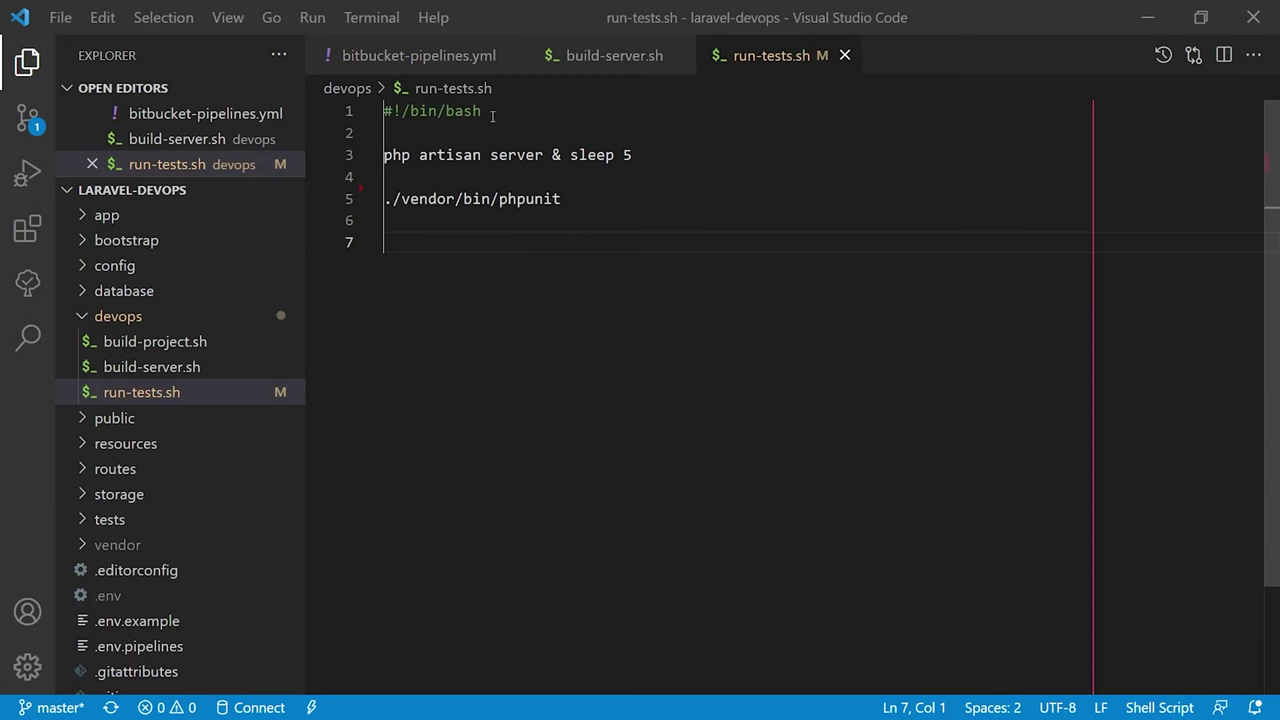
Step: Delete the commented Lint and Deployment to Staging lines from bitbucket-pipelines.yml and save
{"action": "left_click", "coordinate": [472, 62]}
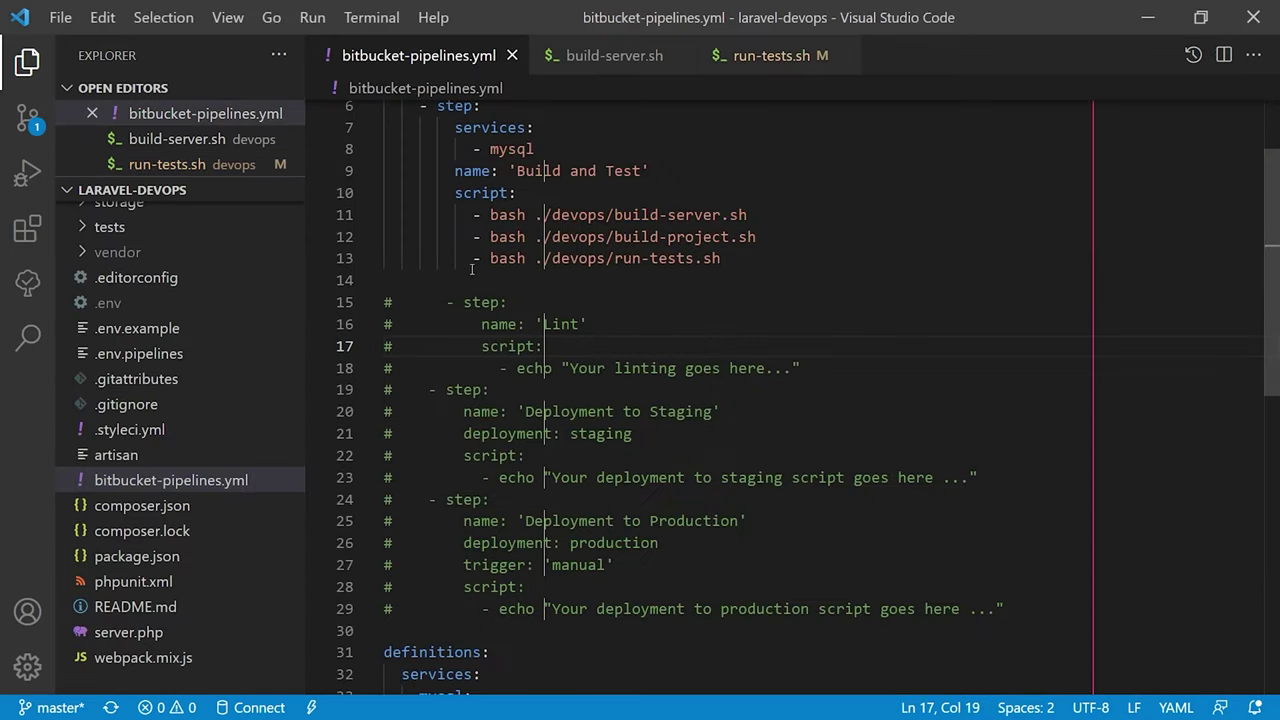
{"action": "left_click_drag", "start_coordinate": [1030, 481], "coordinate": [370, 278]}
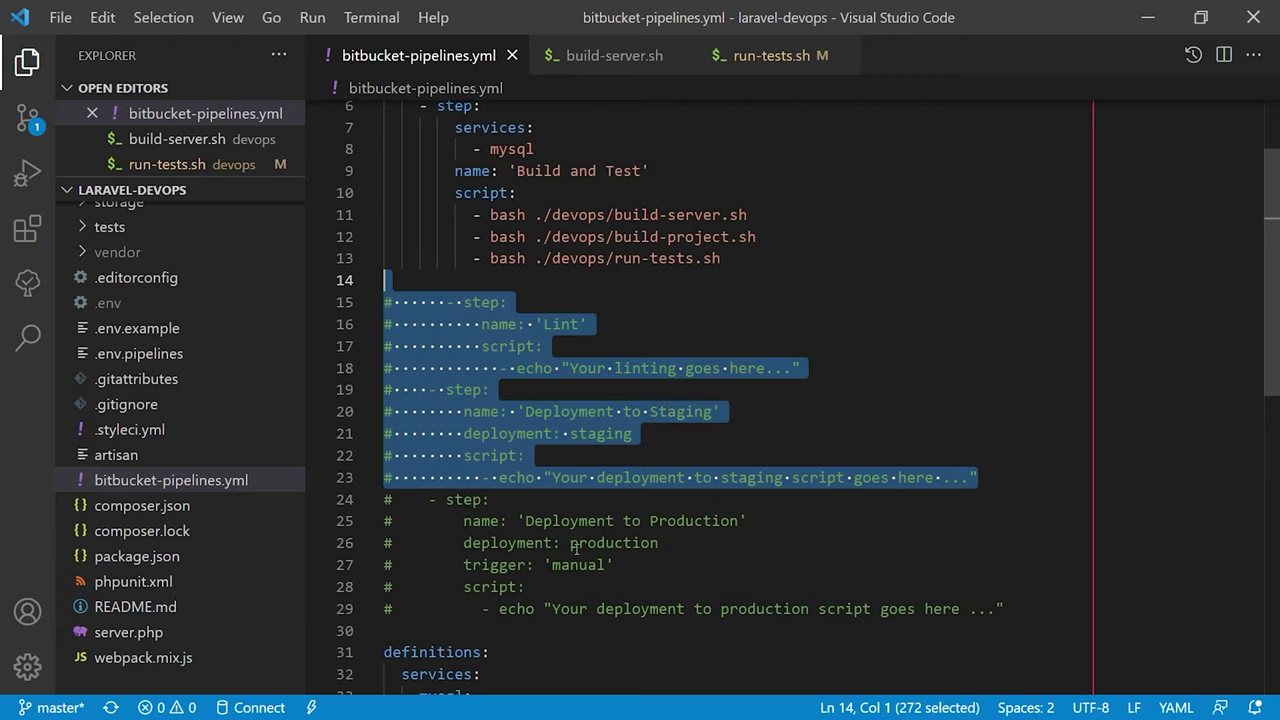
{"action": "left_click_drag", "start_coordinate": [988, 477], "coordinate": [386, 282]}
{"action": "key", "text": "BackSpace"}
{"action": "key", "text": "BackSpace"}
{"action": "scroll", "coordinate": [656, 404], "scroll_direction": "up", "scroll_amount": 2}
{"action": "left_click", "coordinate": [517, 307]}
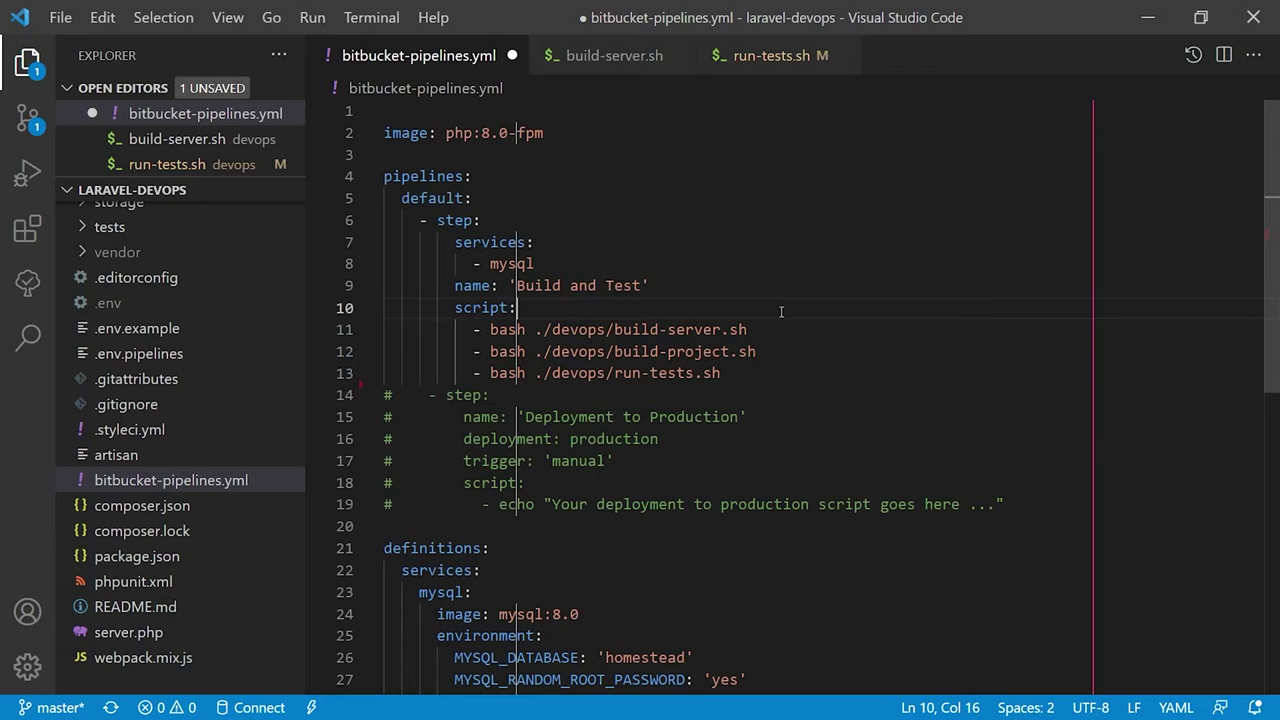
{"action": "key", "text": "ctrl+s"}
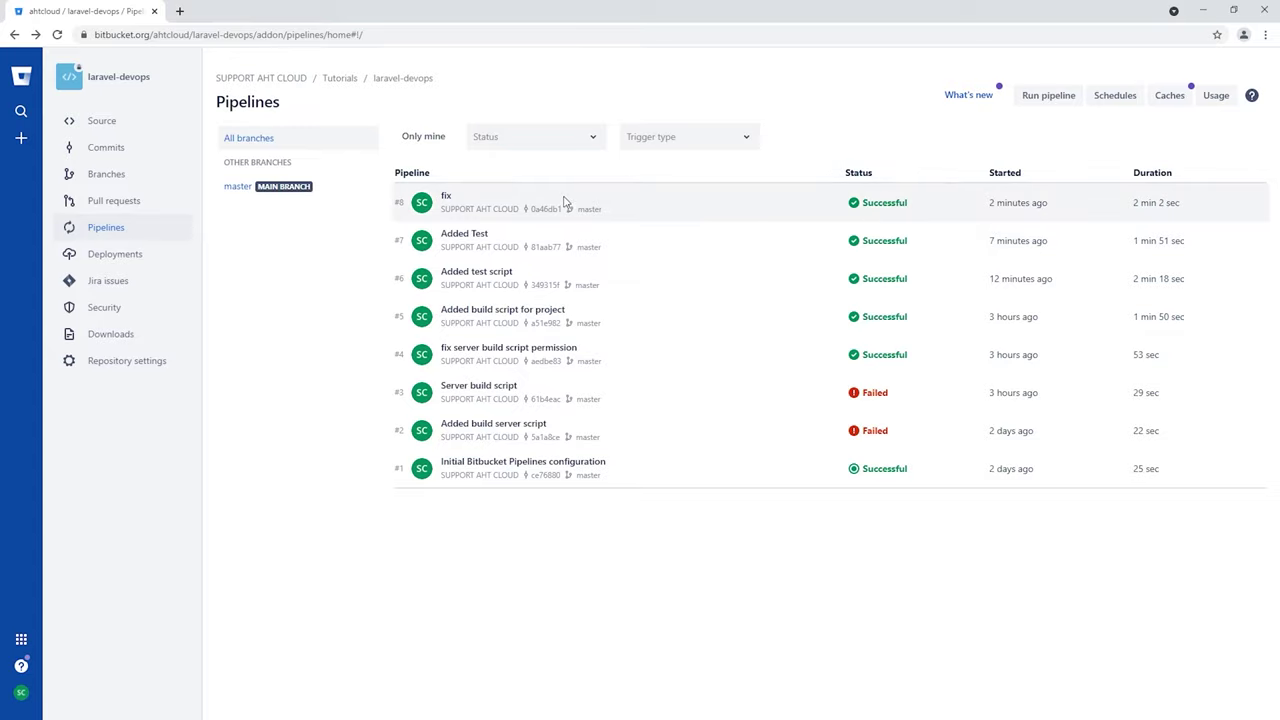
Step: Open pipeline #8 and expand the run-tests.sh log showing OK (2 tests, 2 assertions)
{"action": "left_click", "coordinate": [852, 202]}
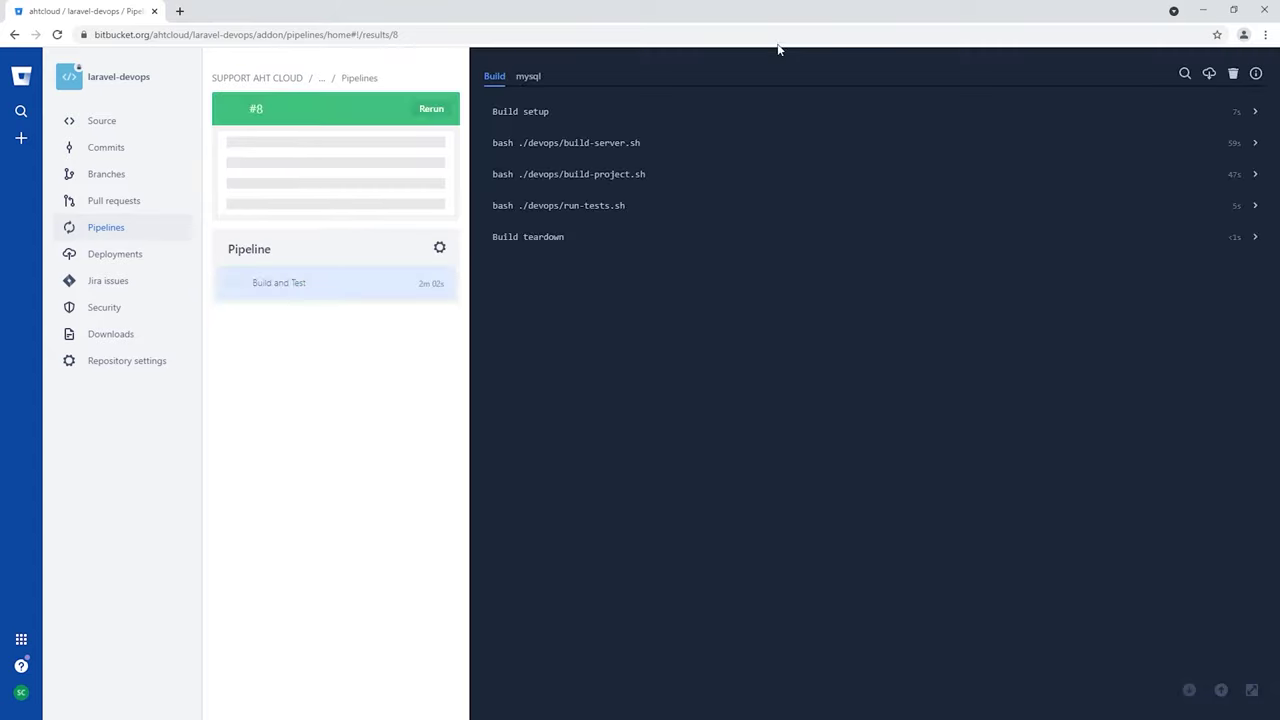
{"action": "left_click", "coordinate": [609, 205]}
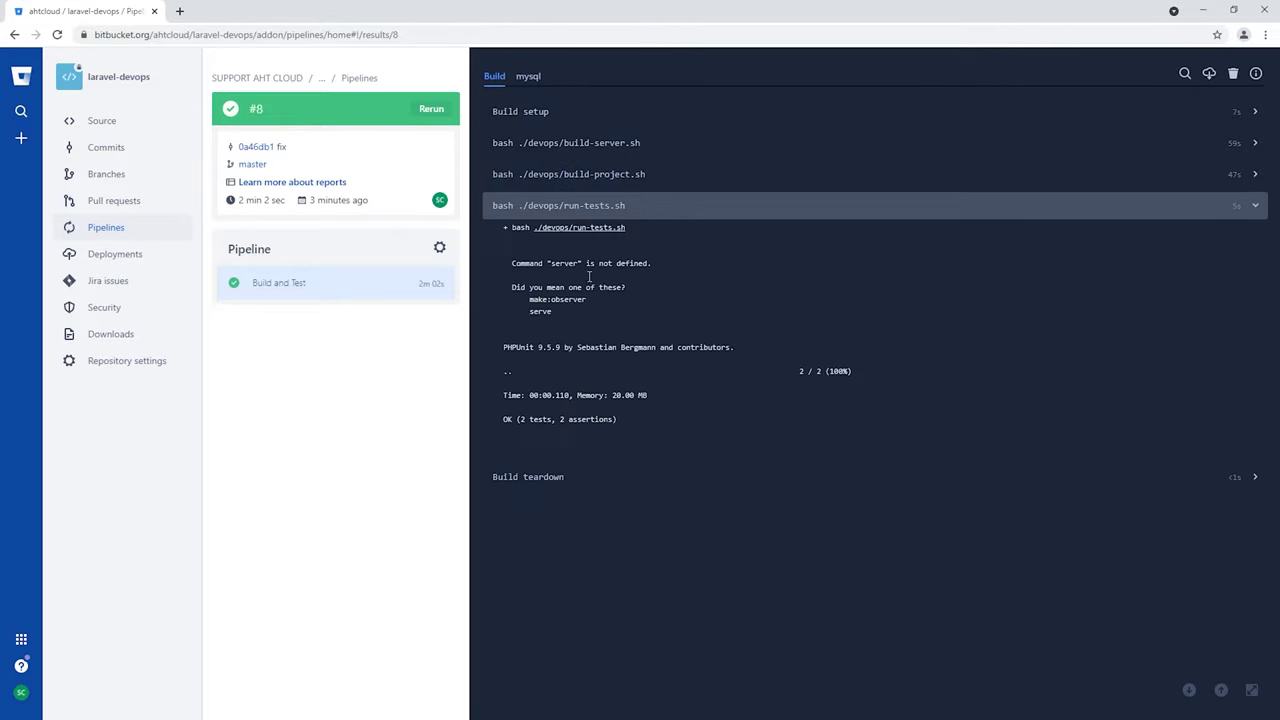
{"action": "mouse_move", "coordinate": [517, 421]}
{"action": "left_mouse_down"}
{"action": "mouse_move", "coordinate": [609, 431]}
{"action": "mouse_move", "coordinate": [505, 418]}
{"action": "mouse_move", "coordinate": [502, 404]}
{"action": "left_mouse_up"}
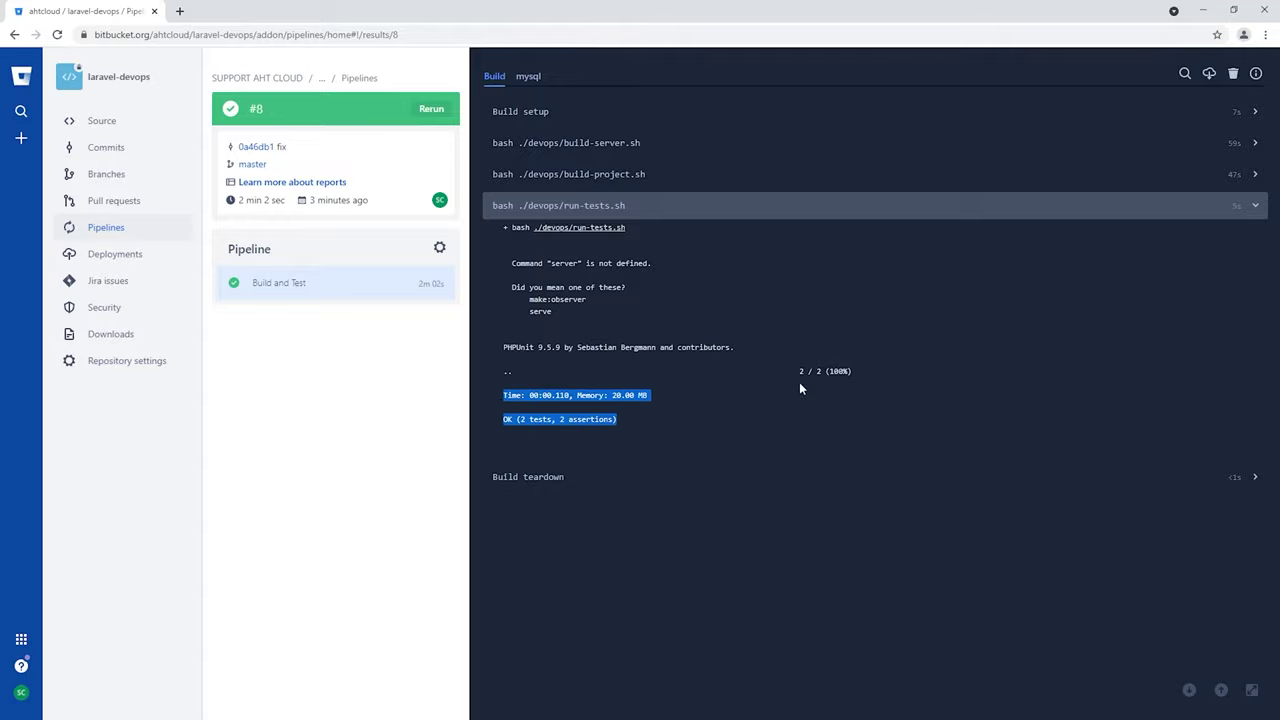